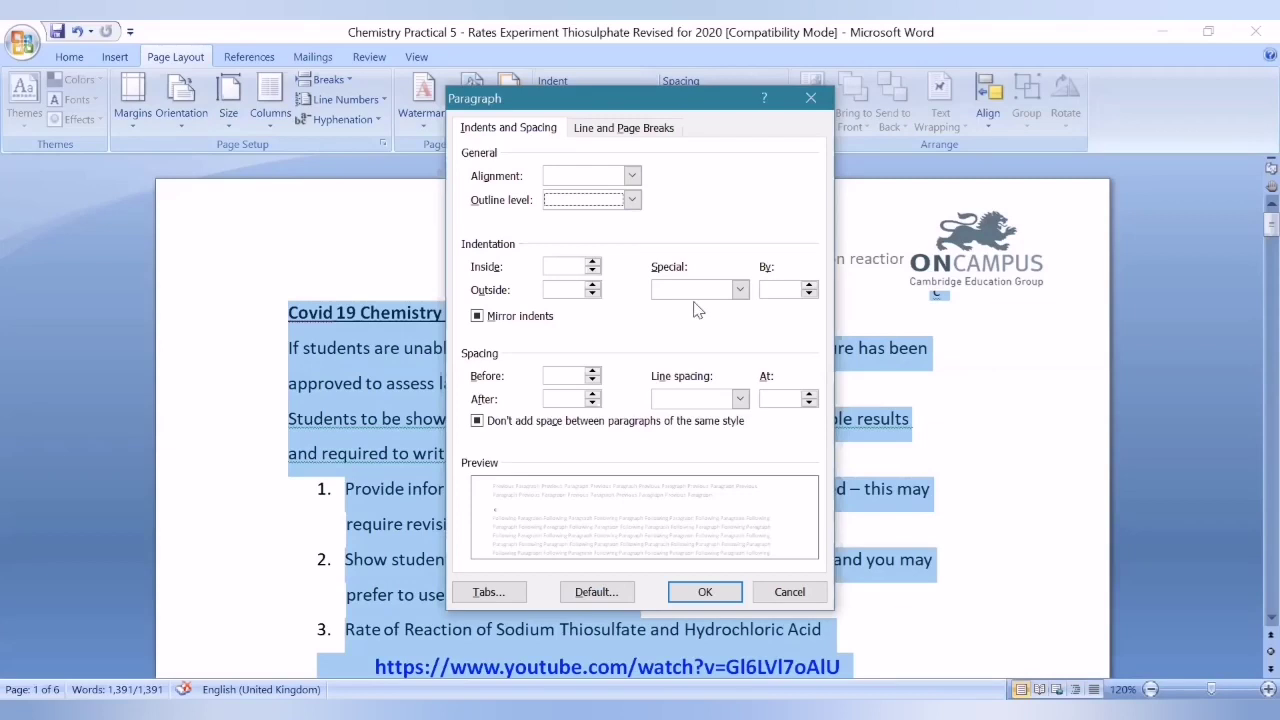
# Step: Review the available special indentation and line spacing choices in the Paragraph settings without applying any
pyautogui.click(720, 292)
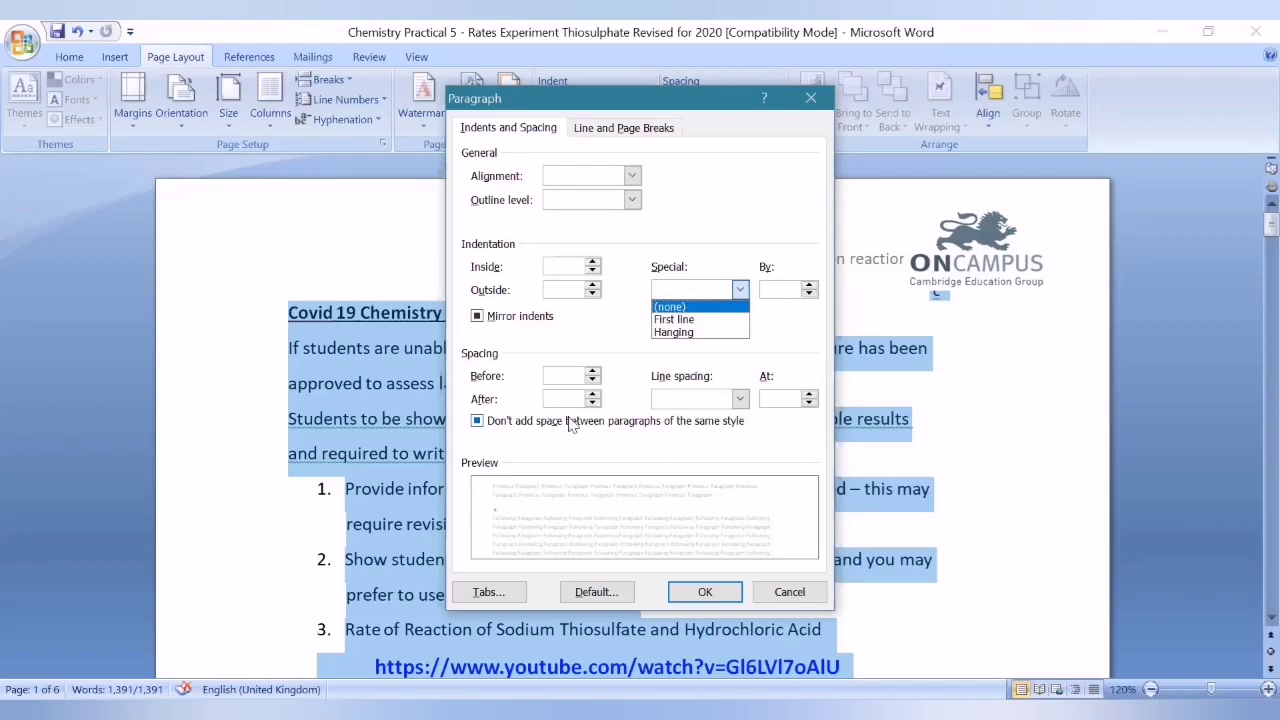
pyautogui.click(692, 403)
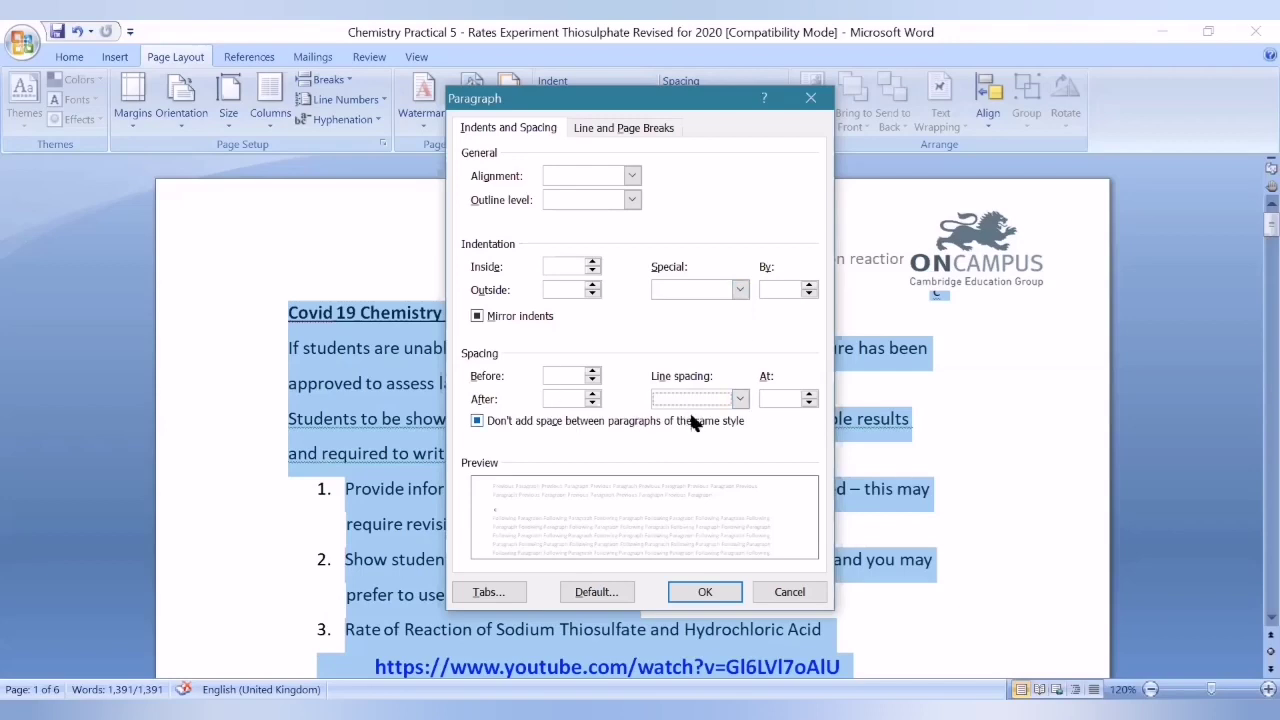
pyautogui.click(740, 399)
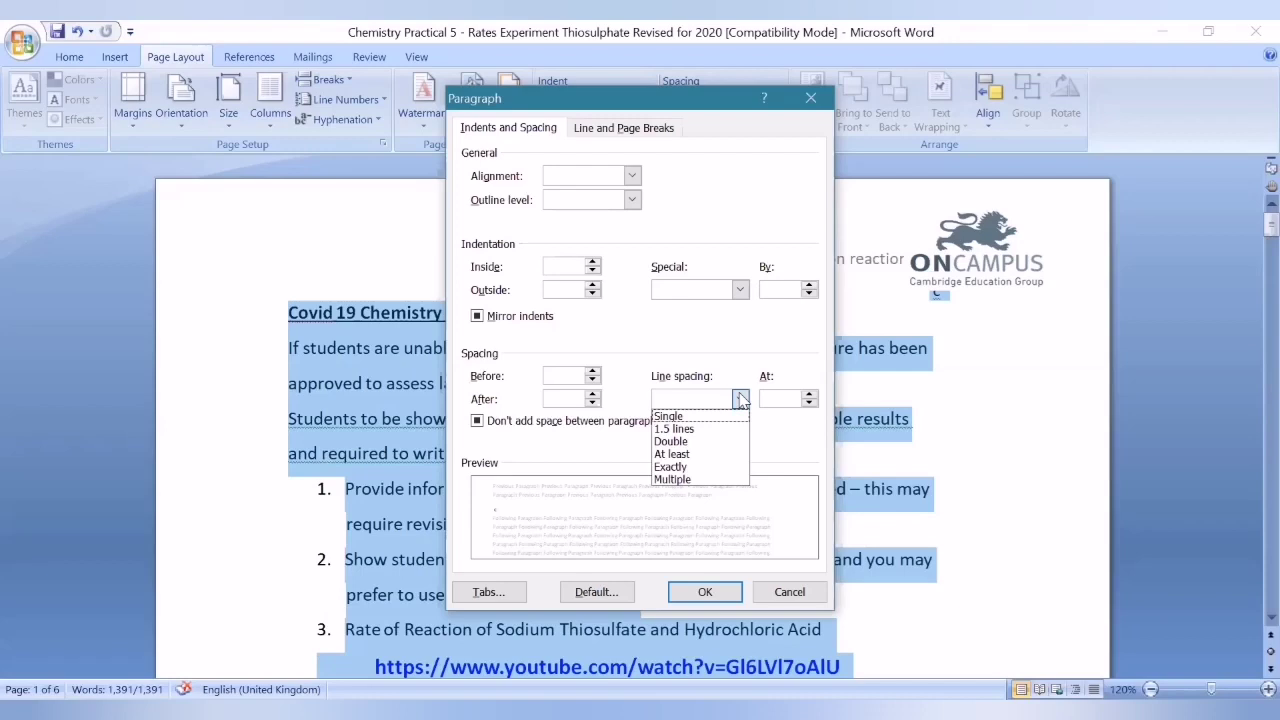
pyautogui.click(740, 399)
pyautogui.click(786, 590)
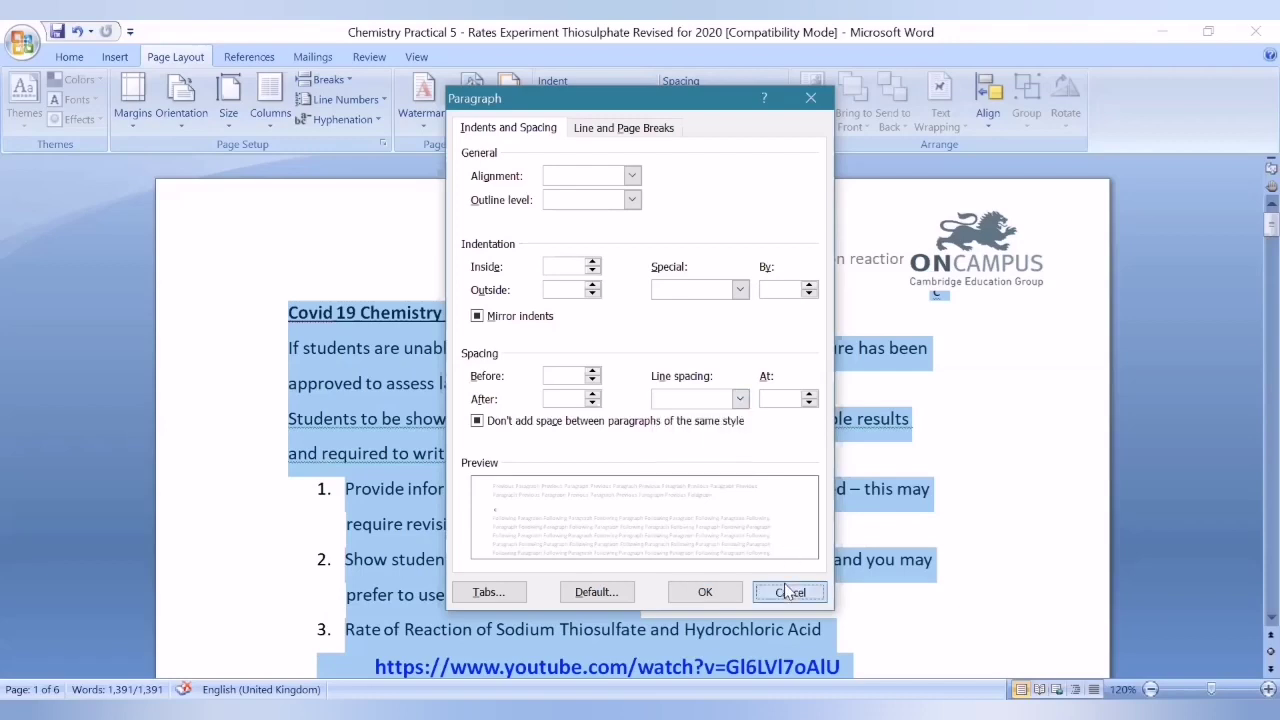
pyautogui.click(479, 414)
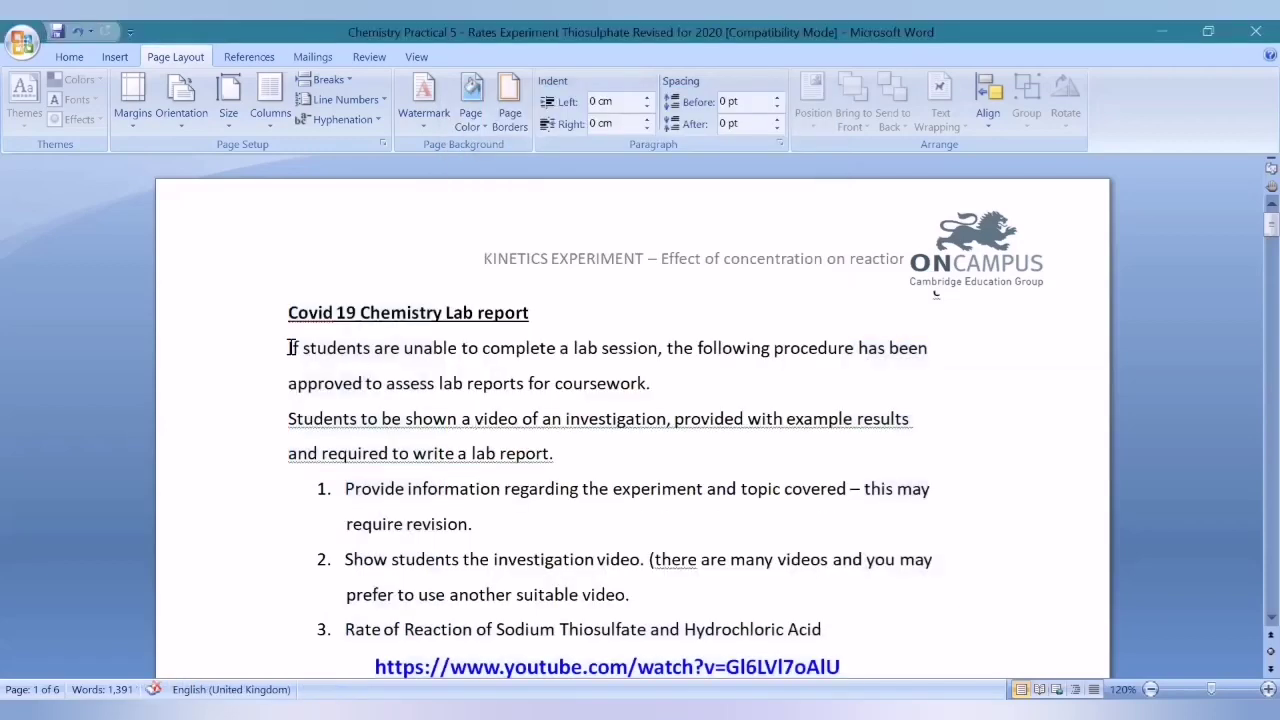
# Step: Centre the two introductory paragraphs below the "Covid 19 Chemistry Lab report" title
pyautogui.moveTo(290, 347); pyautogui.dragTo(574, 446)
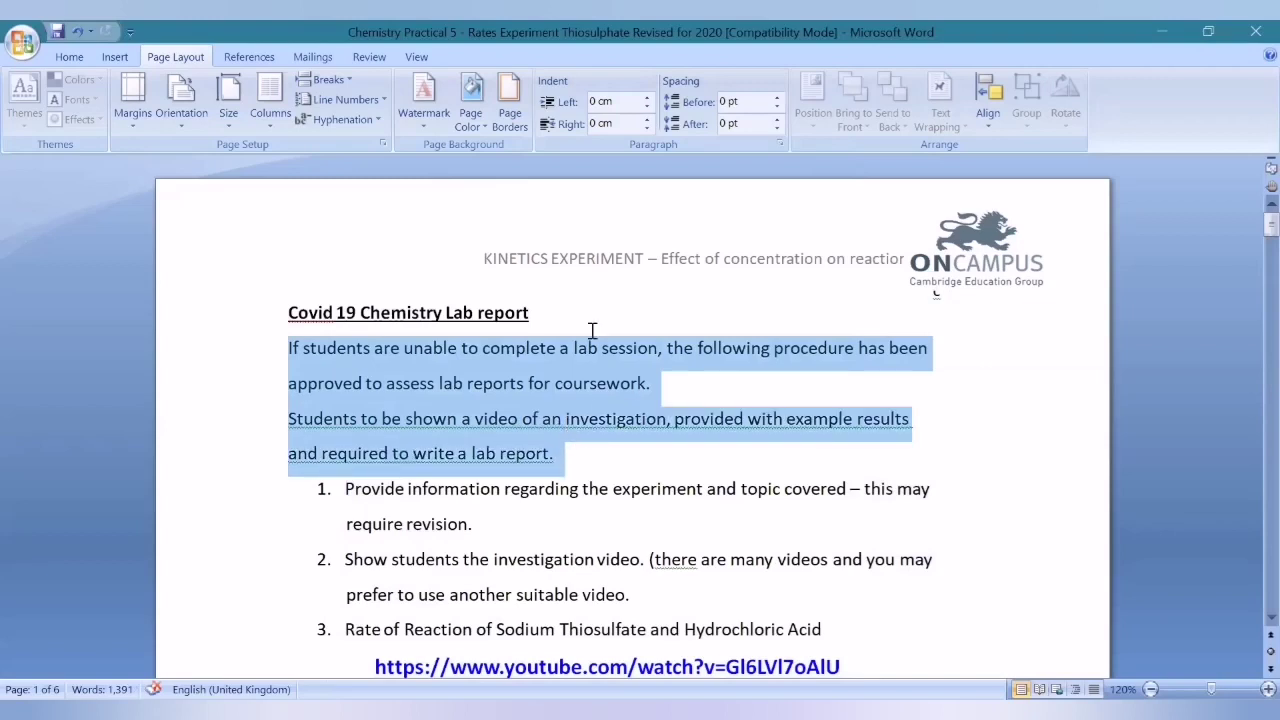
pyautogui.click(777, 144)
pyautogui.click(588, 177)
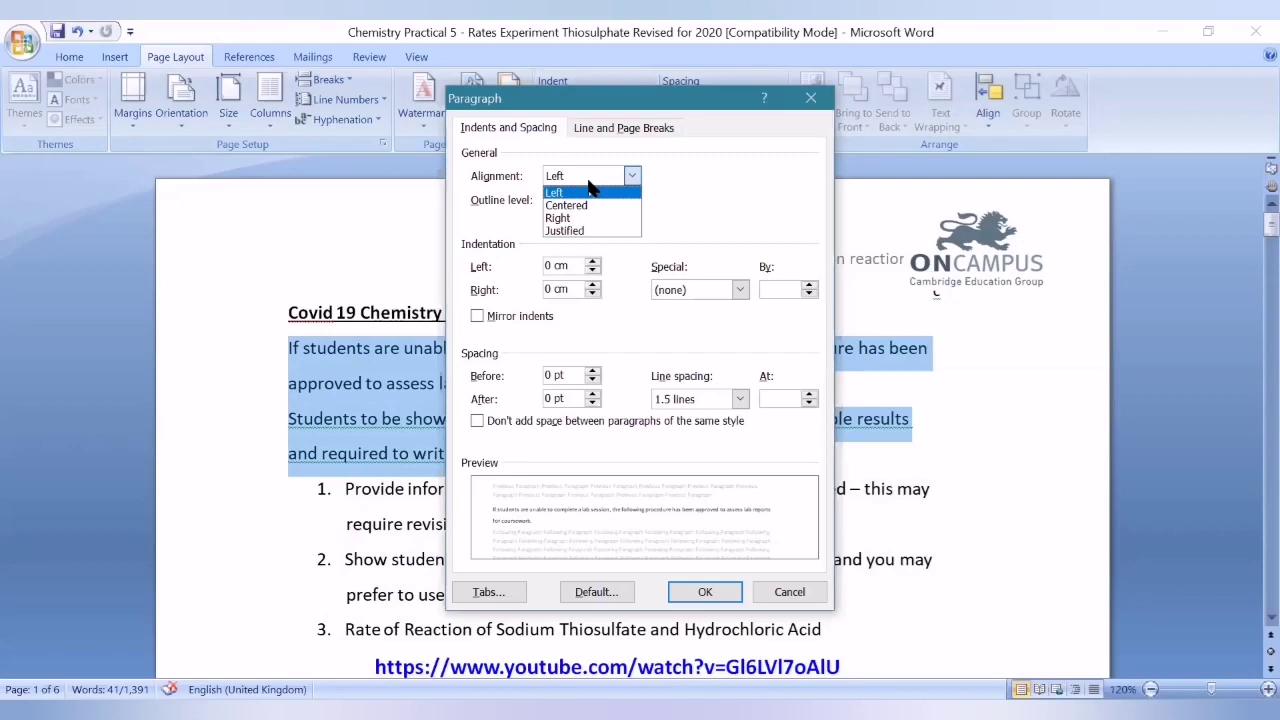
pyautogui.click(590, 205)
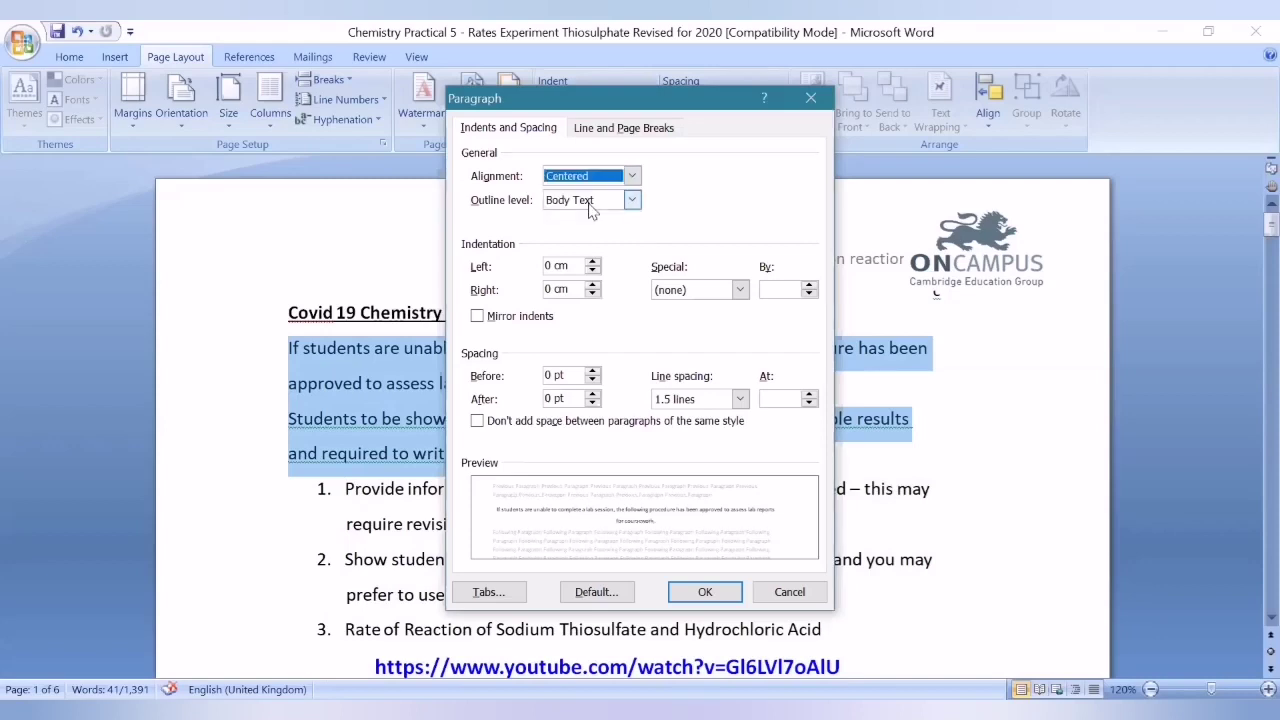
pyautogui.click(700, 592)
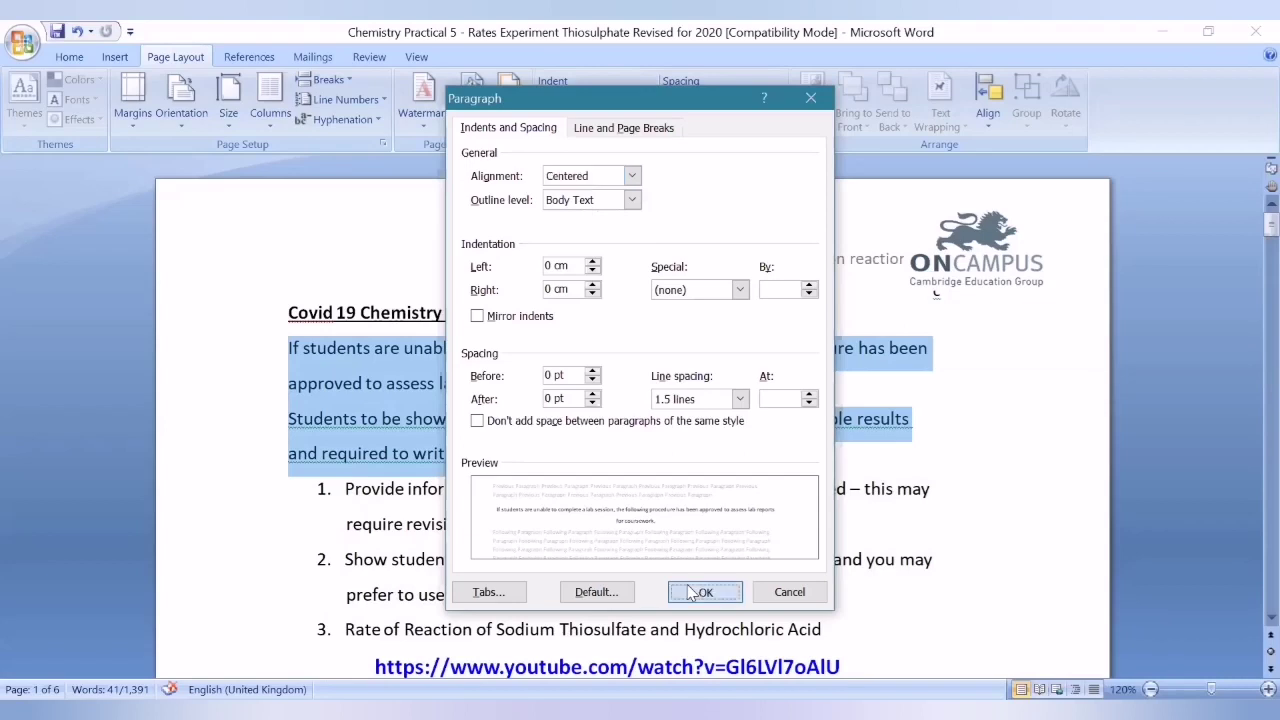
pyautogui.click(604, 420)
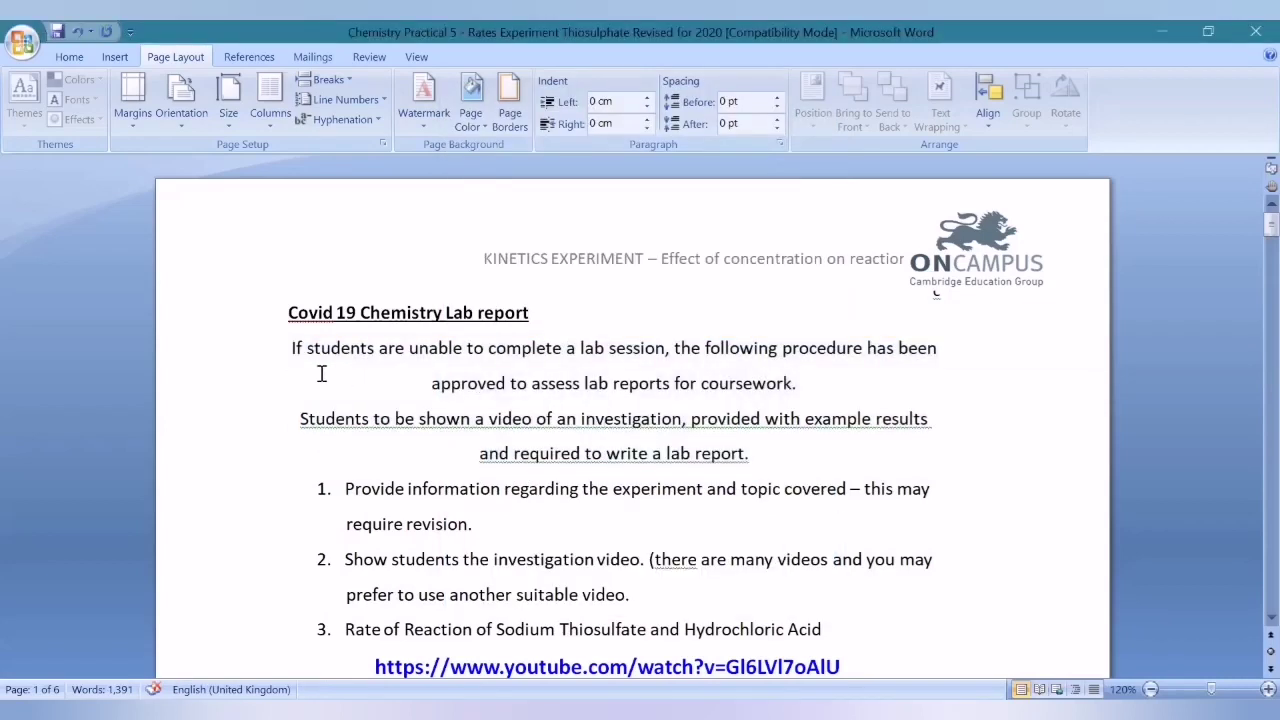
pyautogui.moveTo(285, 347); pyautogui.dragTo(733, 461)
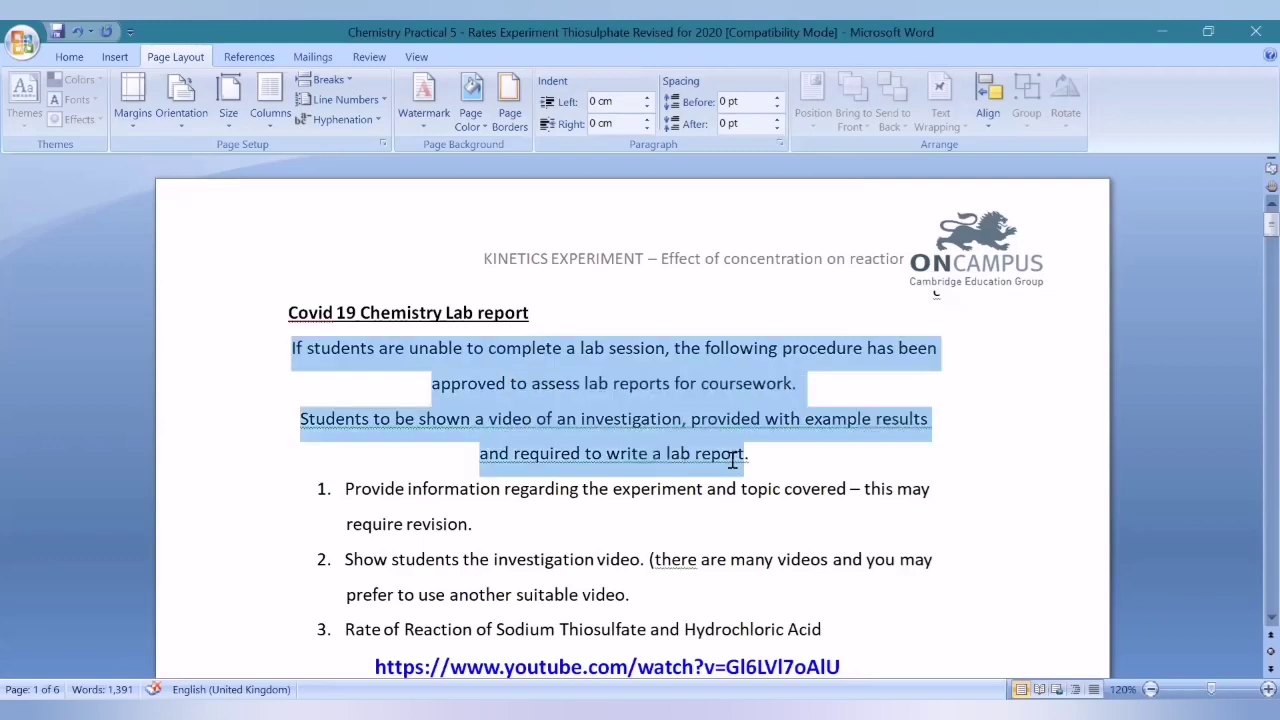
pyautogui.click(782, 456)
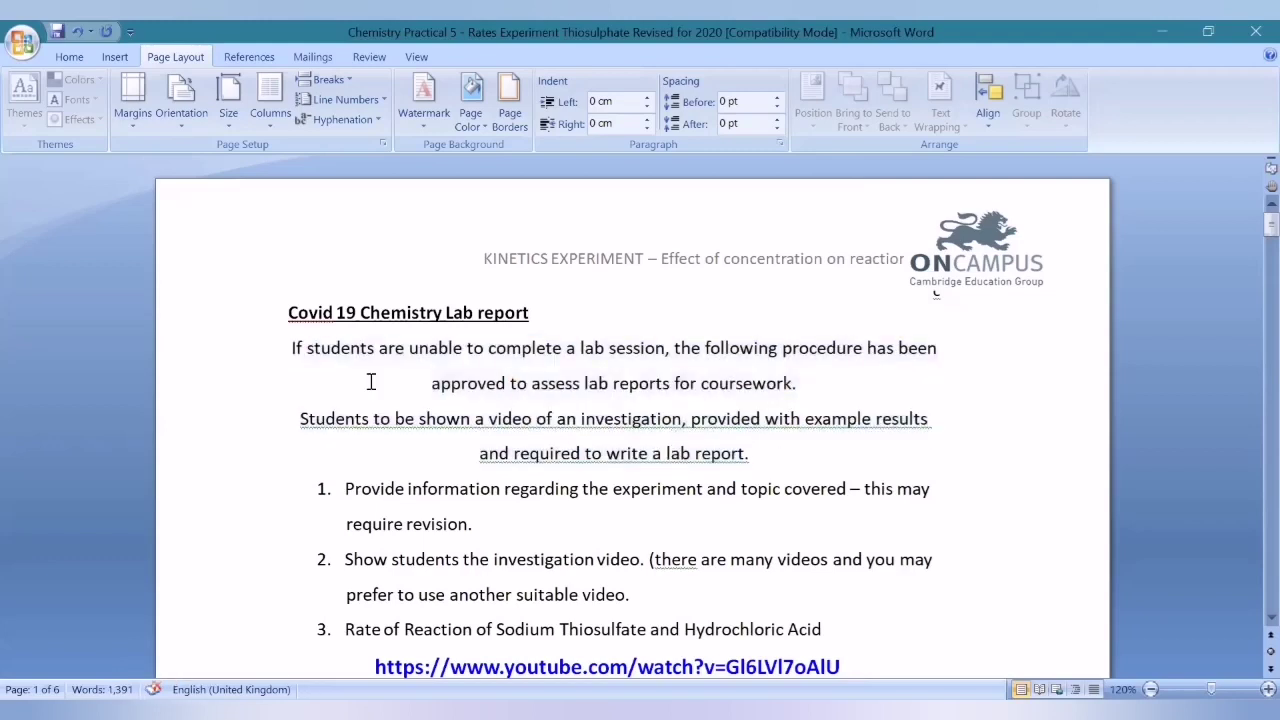
pyautogui.moveTo(287, 348); pyautogui.dragTo(757, 449)
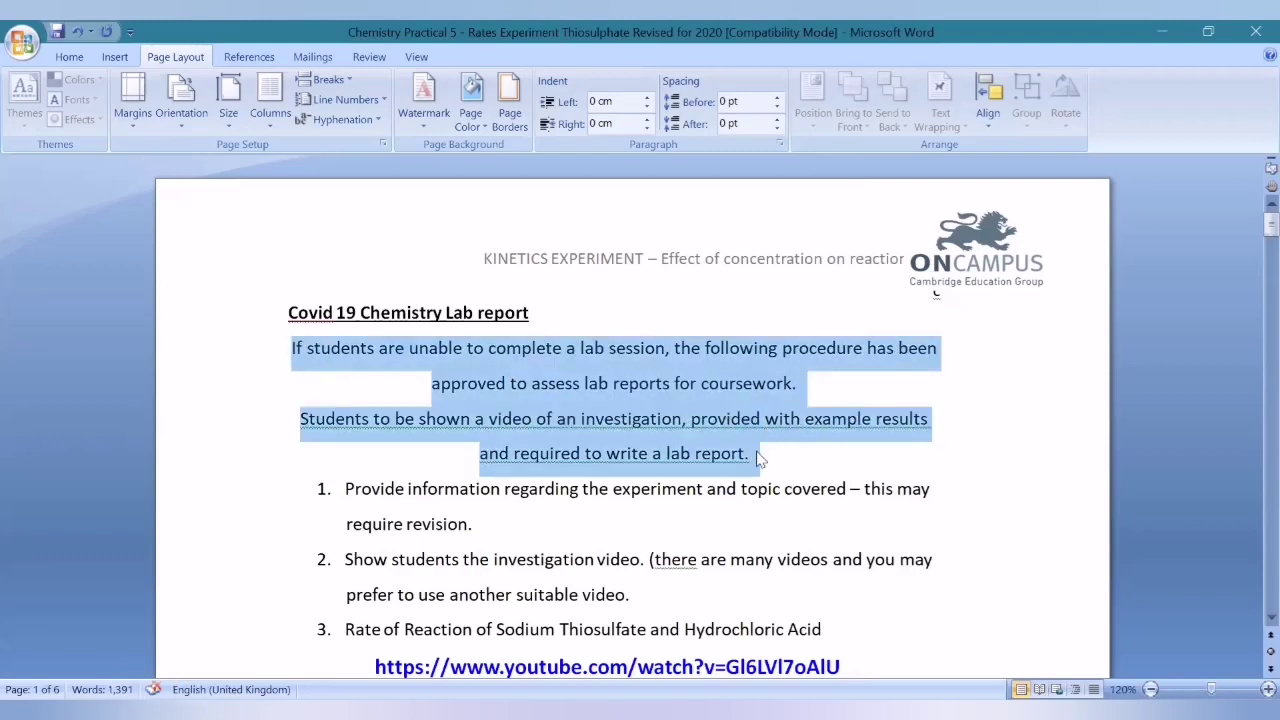
pyautogui.click(757, 458)
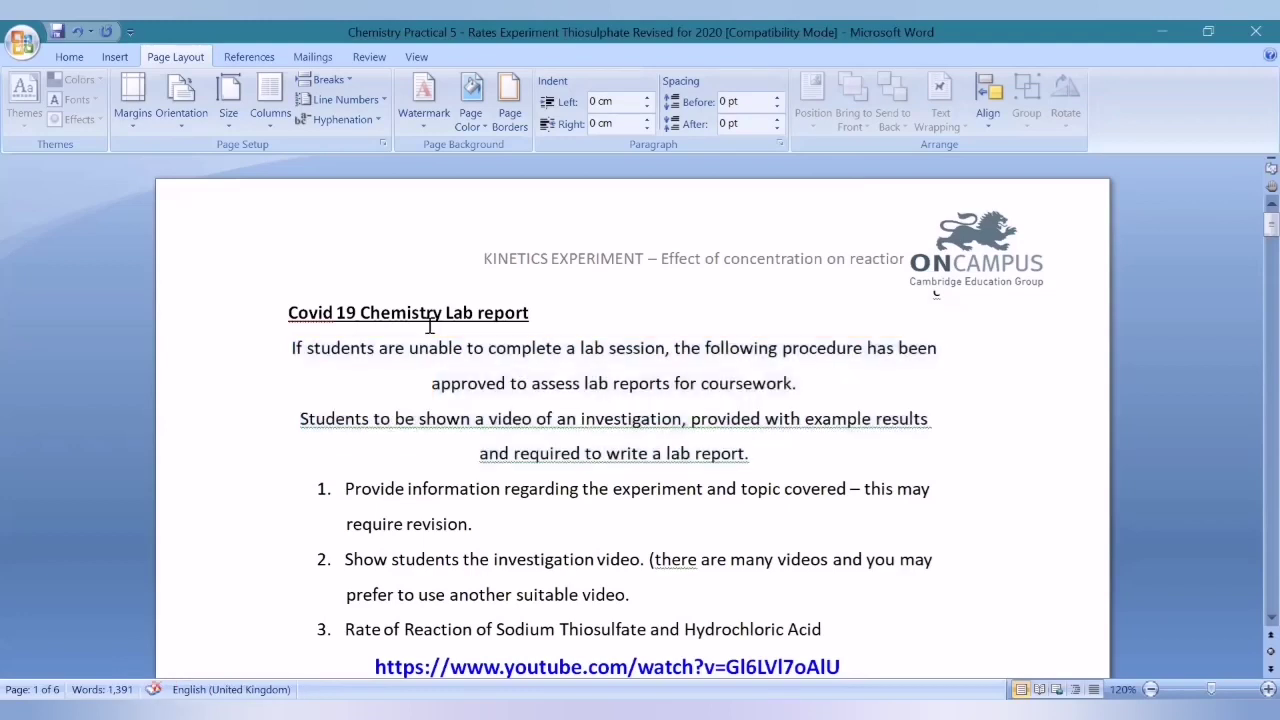
# Step: Centre the "Covid 19 Chemistry Lab report" title using the paragraph alignment setting
pyautogui.tripleClick(430, 318)
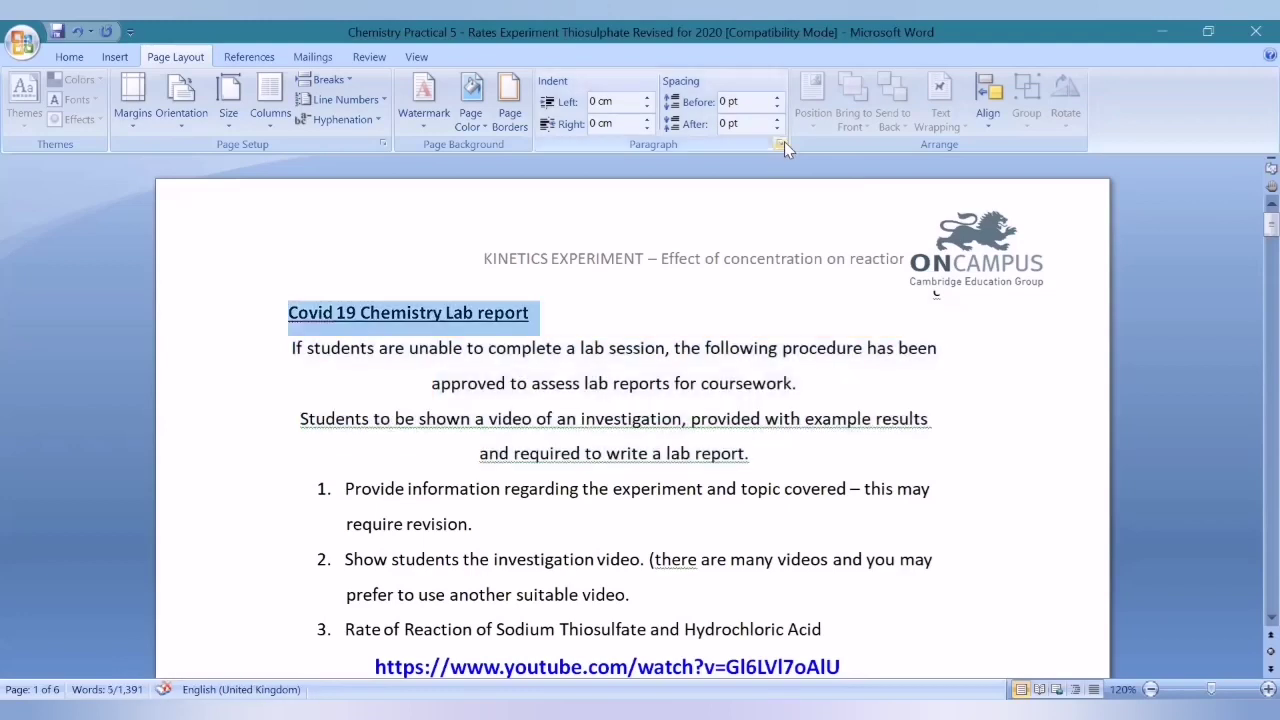
pyautogui.click(784, 143)
pyautogui.click(567, 178)
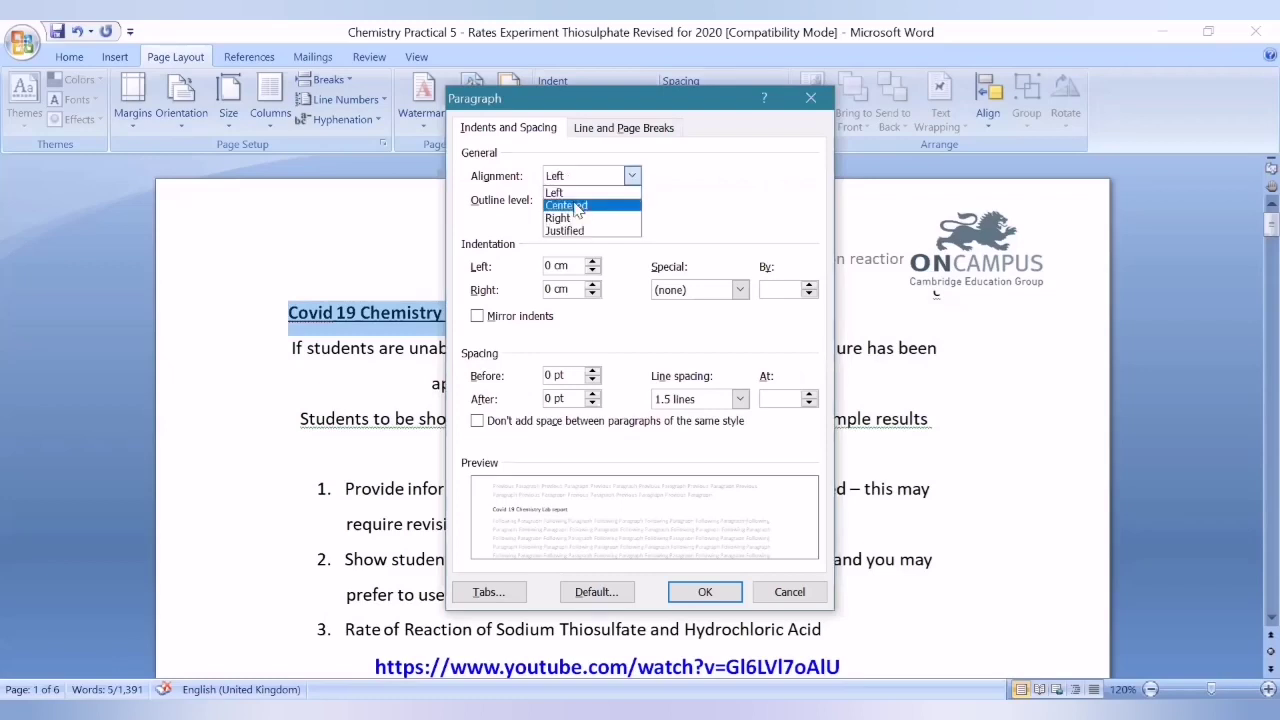
pyautogui.click(567, 205)
pyautogui.click(705, 593)
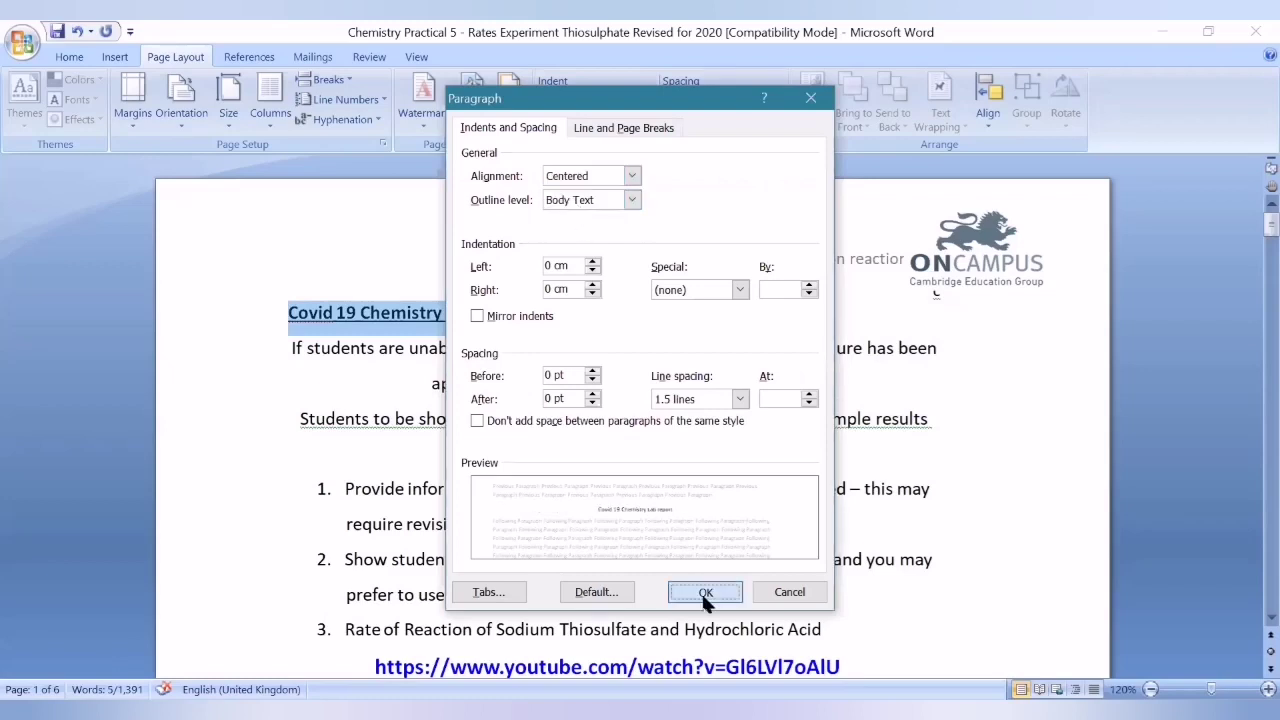
pyautogui.click(609, 333)
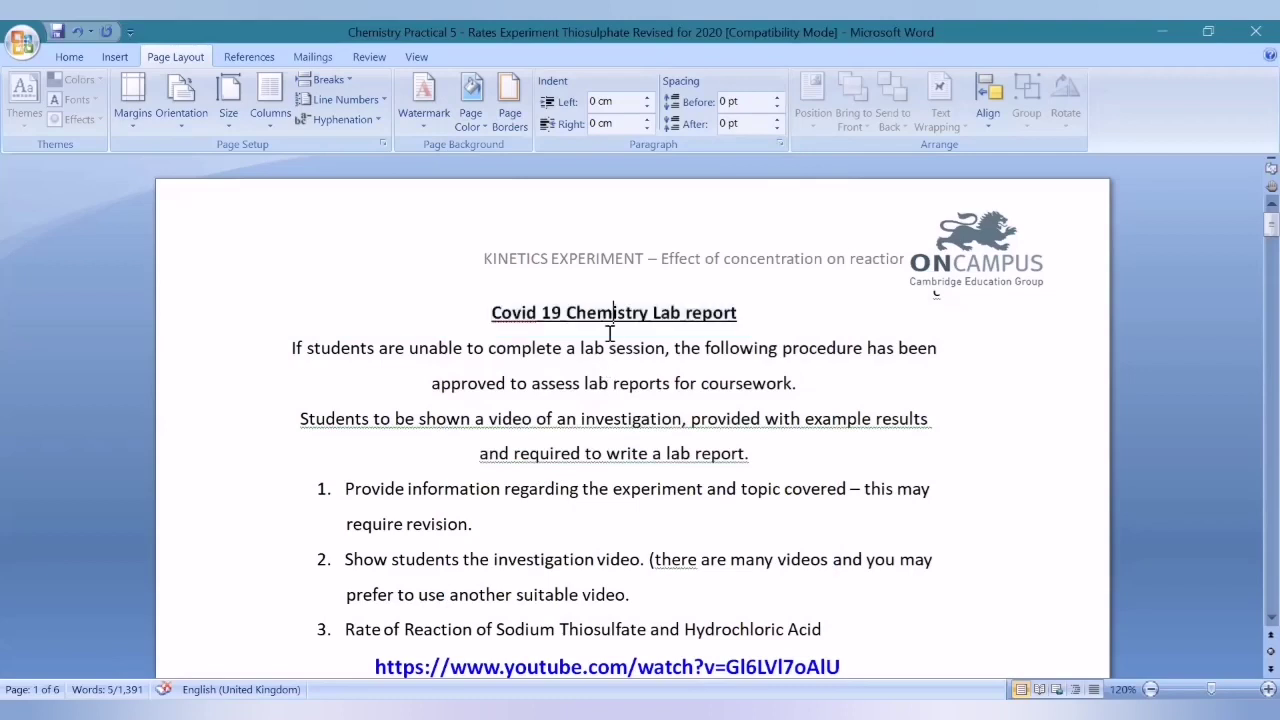
# Step: Set the alignment of the two introductory paragraphs below the title to Justified
pyautogui.moveTo(289, 350); pyautogui.dragTo(757, 461)
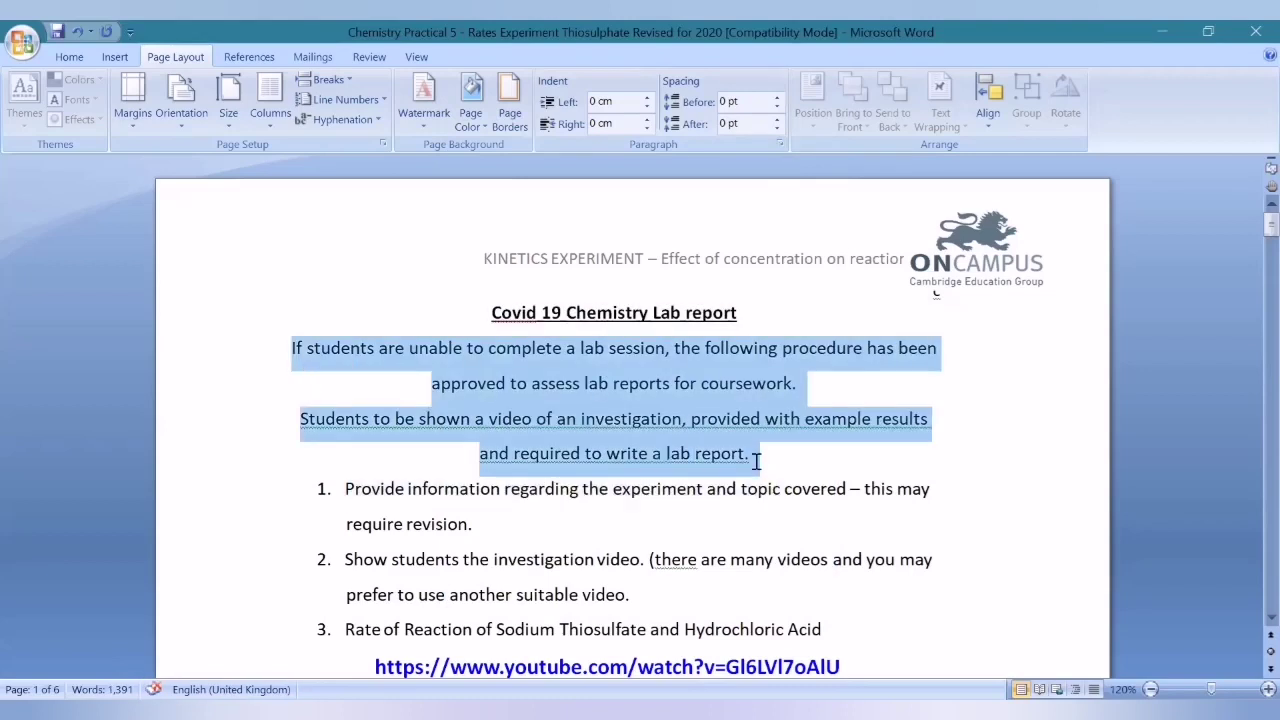
pyautogui.click(779, 144)
pyautogui.click(593, 177)
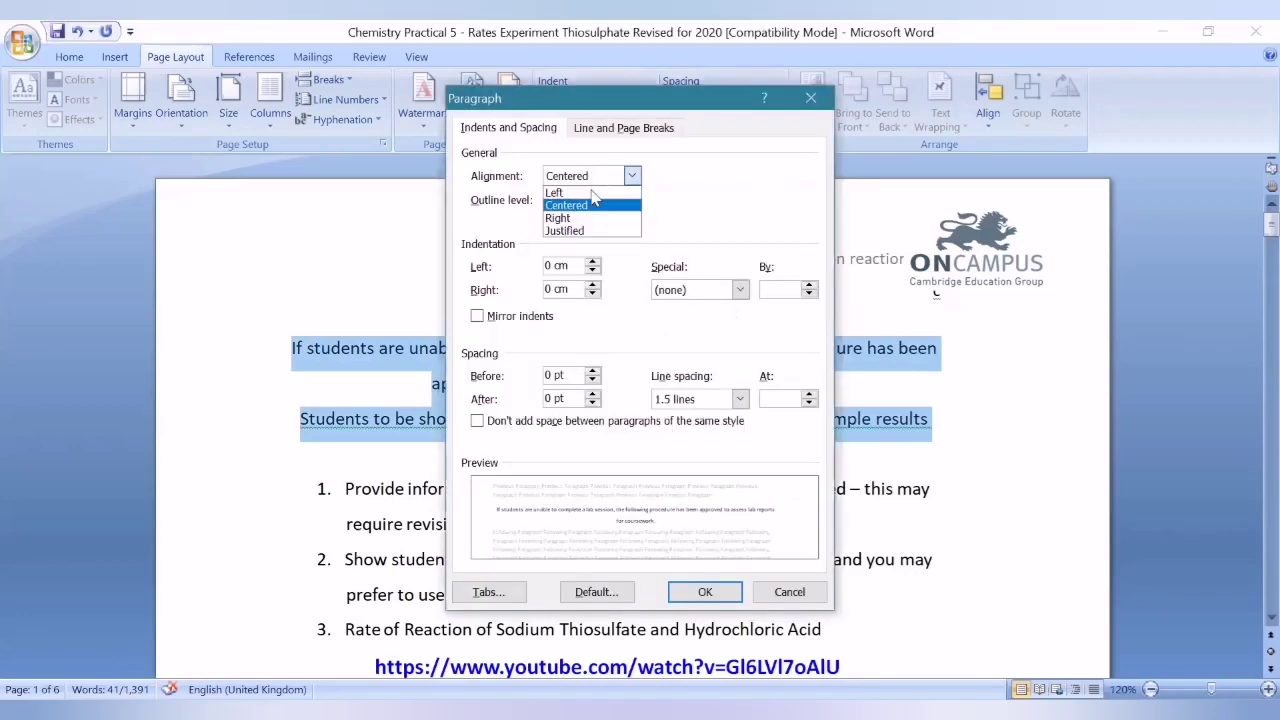
pyautogui.click(593, 231)
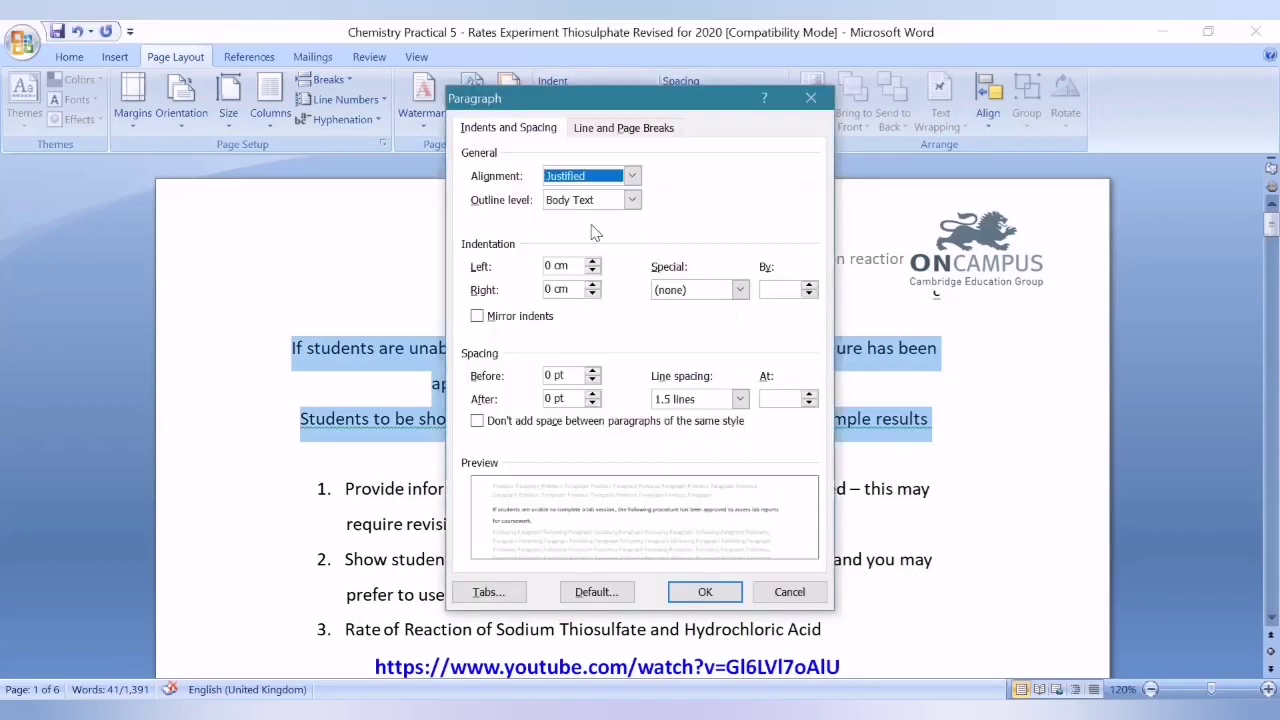
pyautogui.click(704, 592)
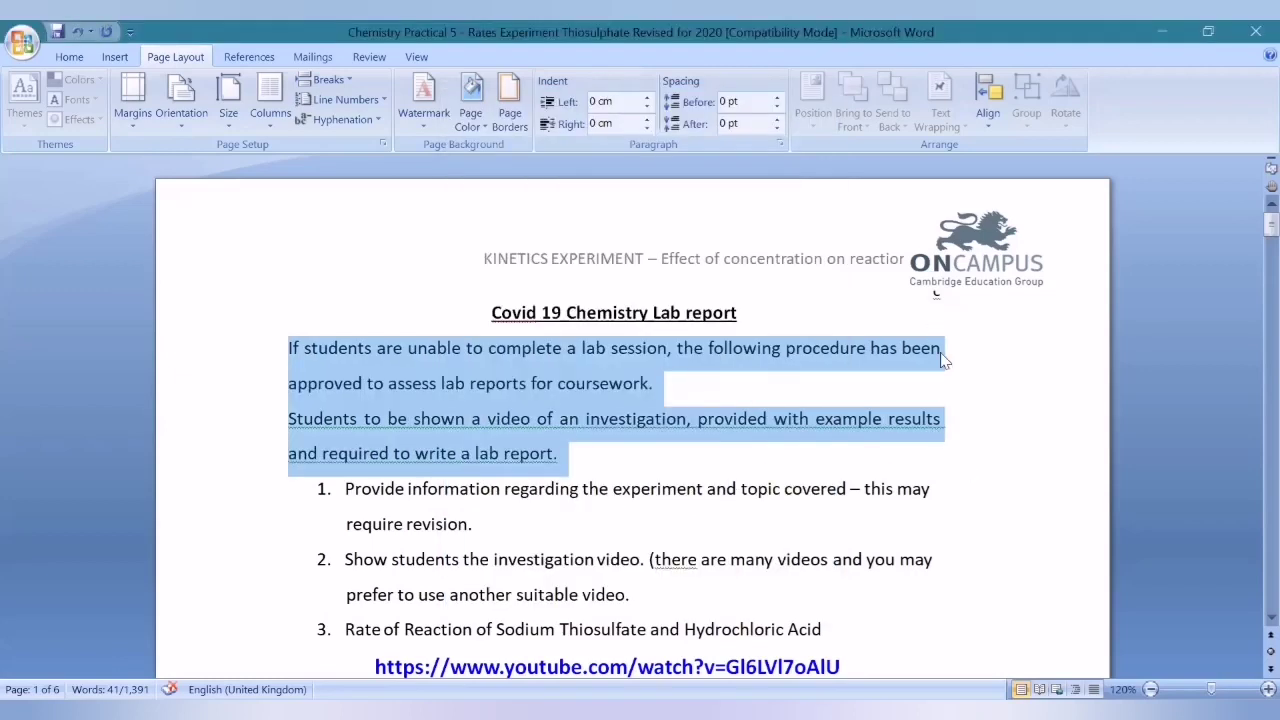
pyautogui.click(944, 396)
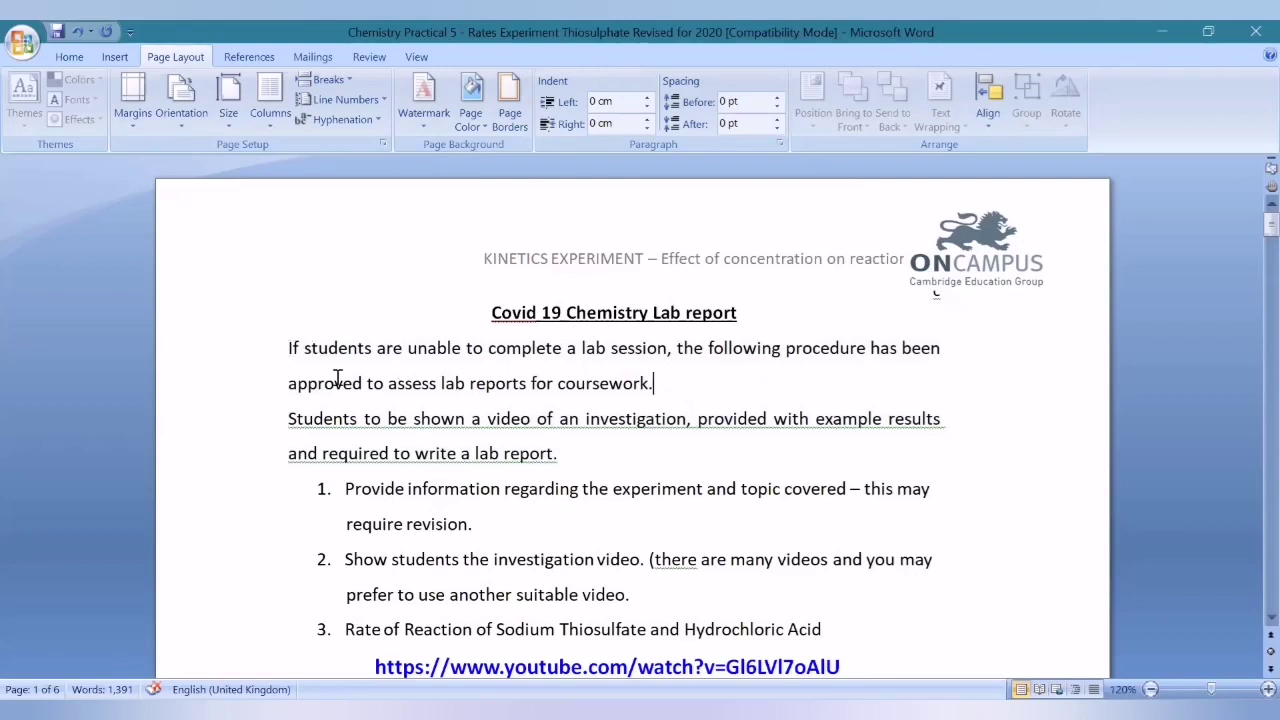
# Step: Set the line spacing of the two introductory paragraphs below the title to Double
pyautogui.moveTo(289, 347); pyautogui.dragTo(549, 456)
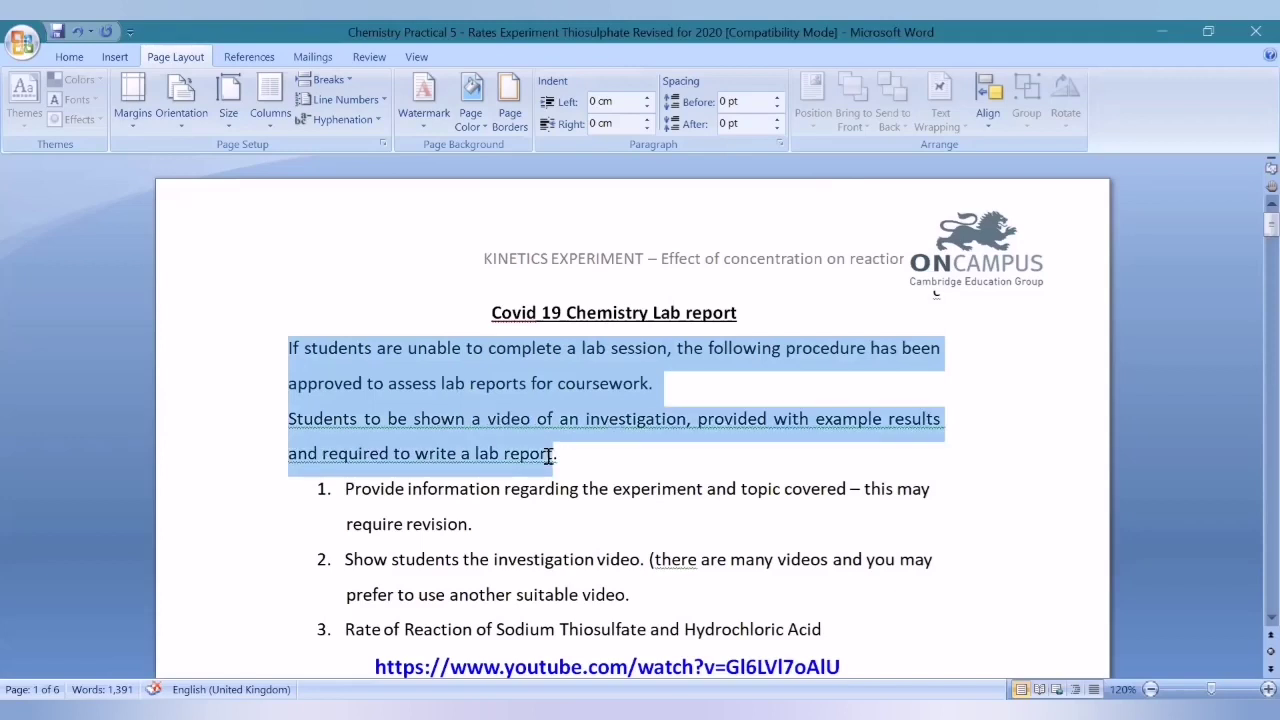
pyautogui.click(785, 143)
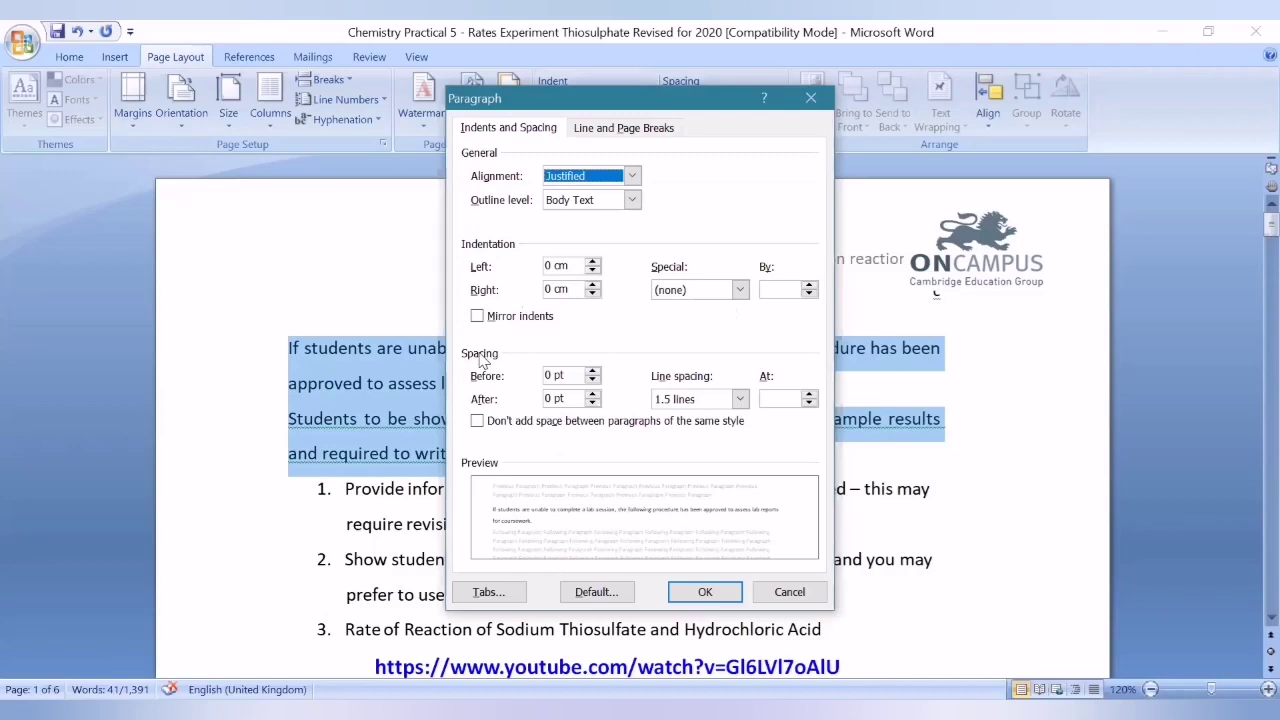
pyautogui.click(740, 399)
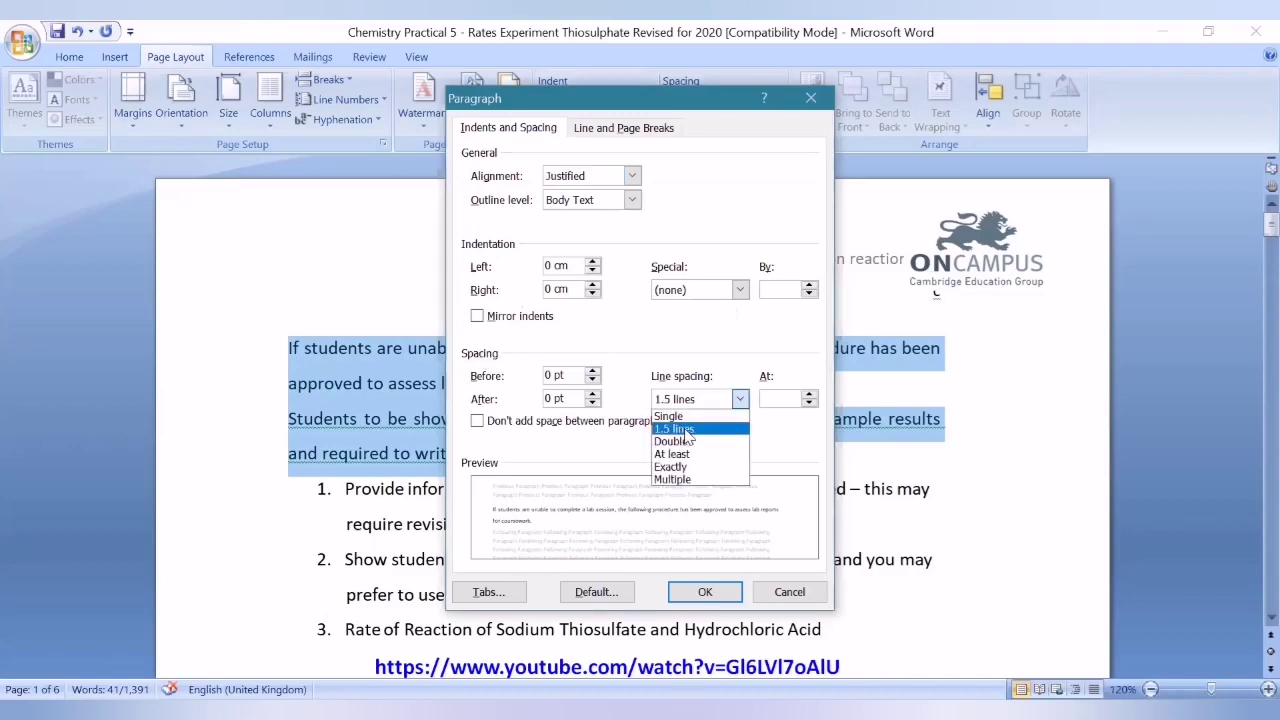
pyautogui.click(688, 442)
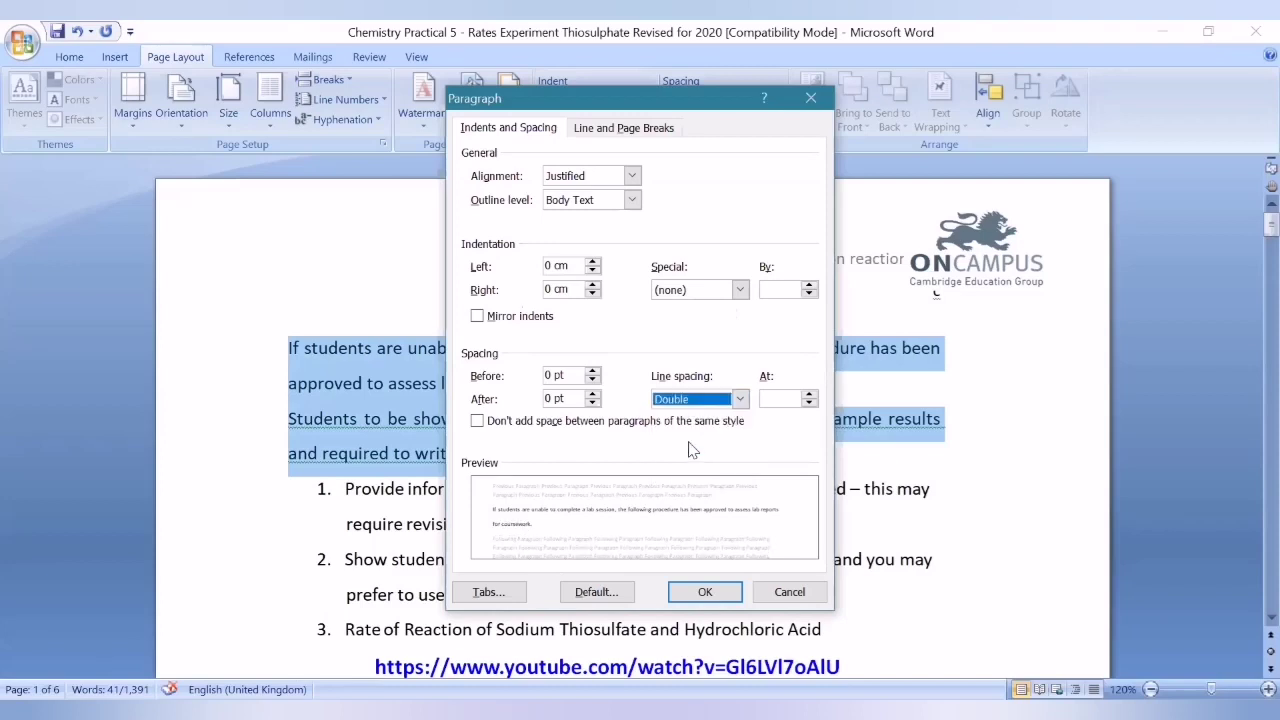
pyautogui.click(705, 592)
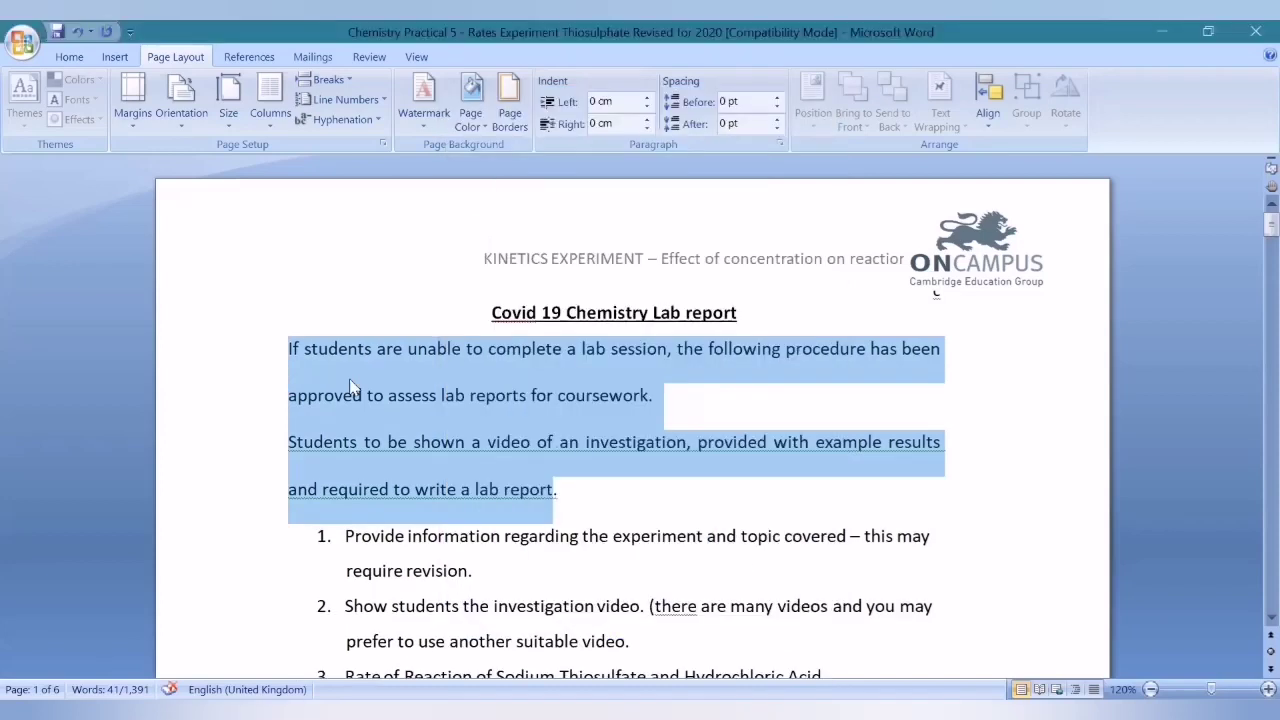
pyautogui.click(348, 348)
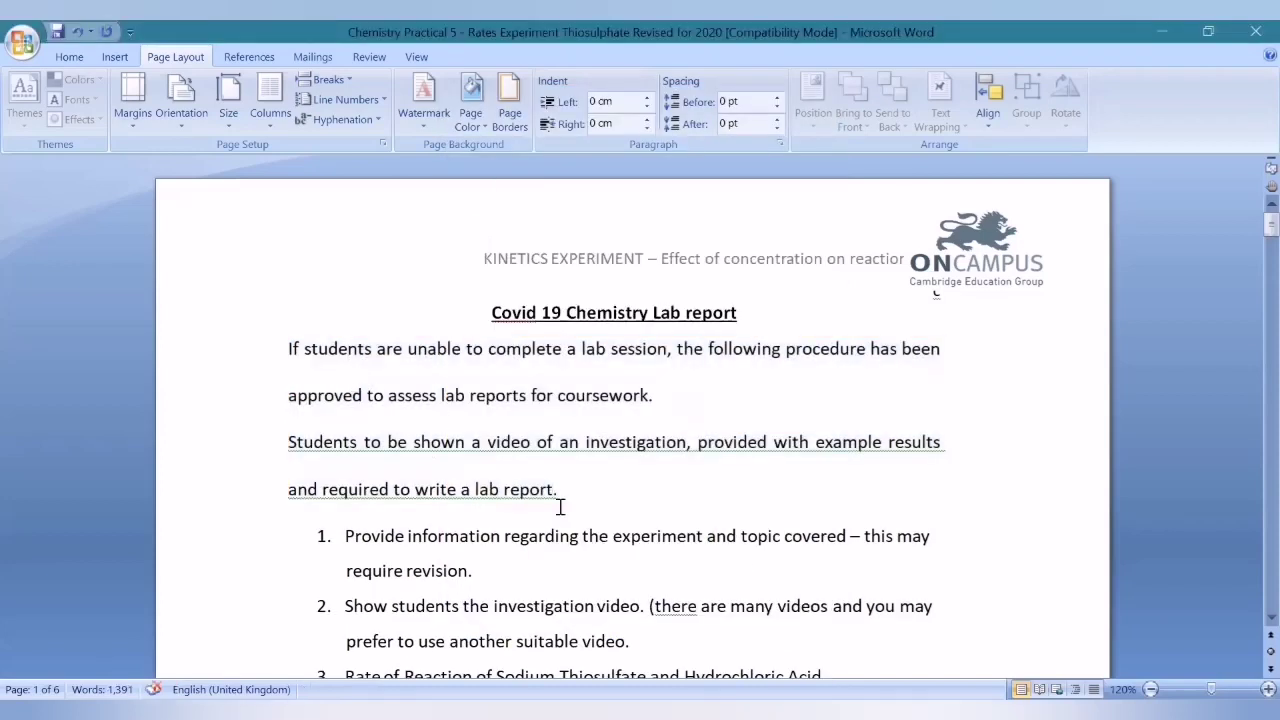
# Step: Try 1.0 line spacing on the entire document's text and settle on 1.15
pyautogui.click(77, 56)
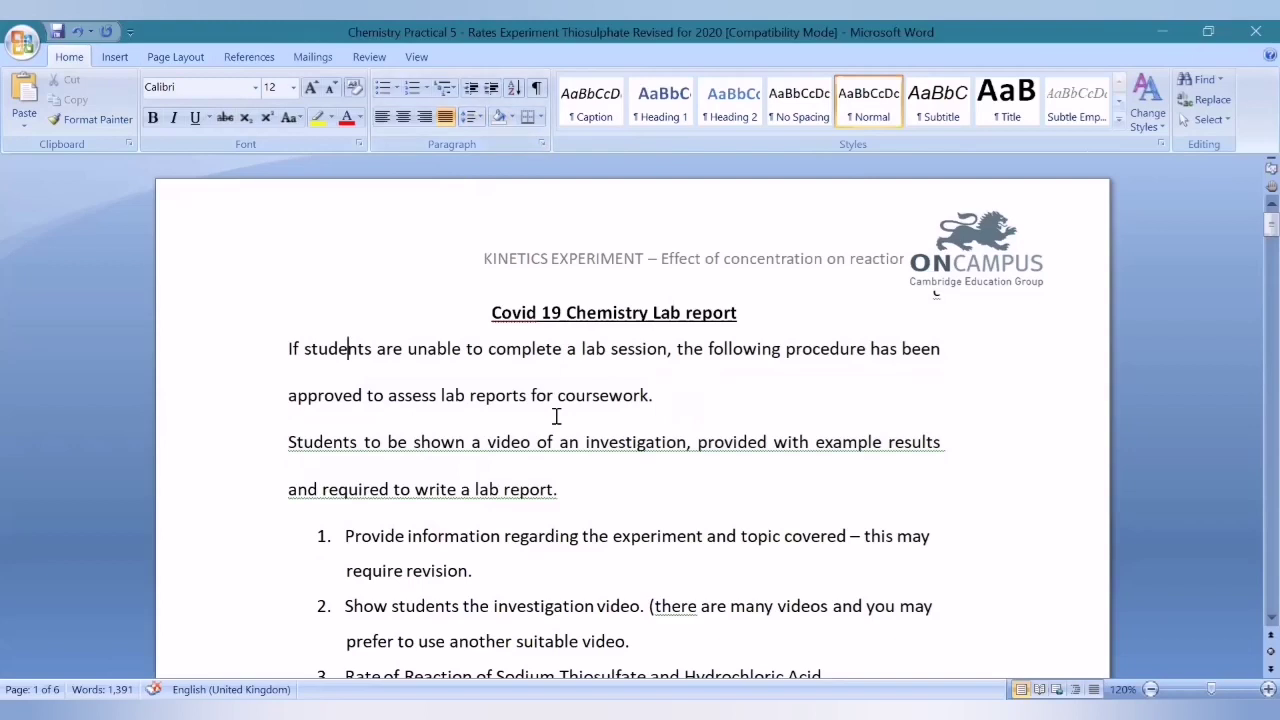
pyautogui.hotkey('ctrl', 'a')
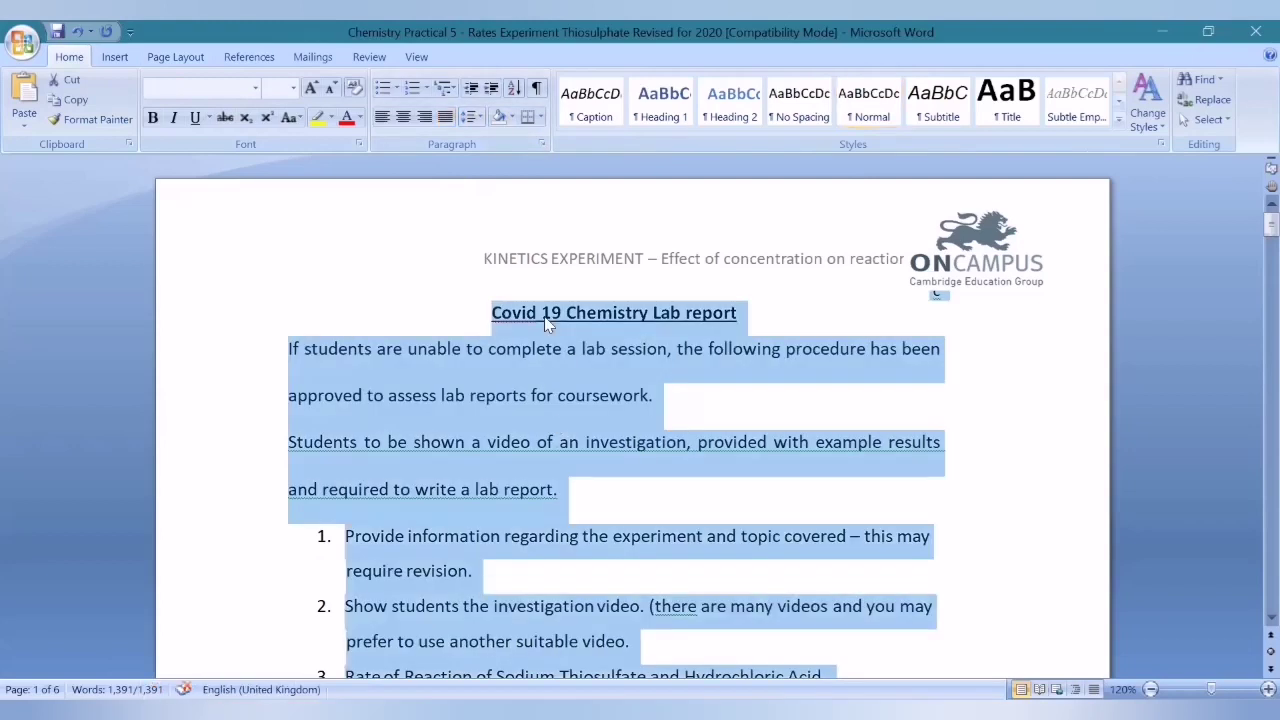
pyautogui.click(484, 118)
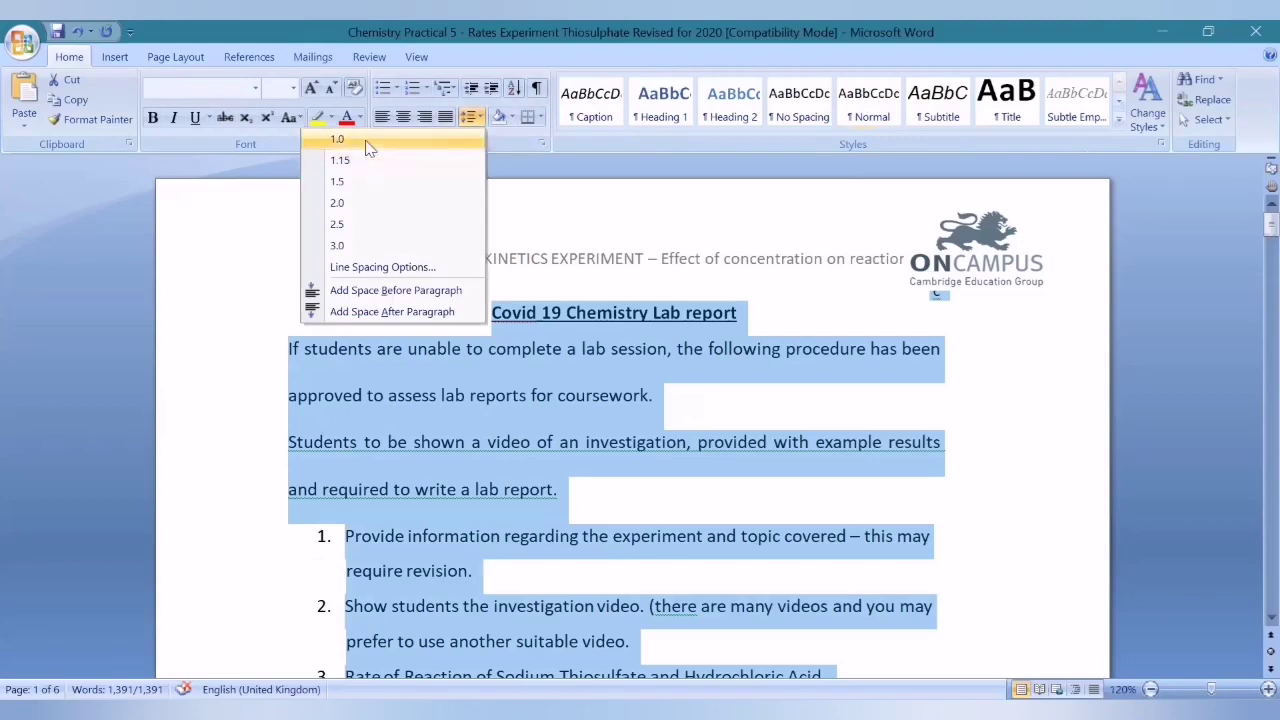
pyautogui.click(367, 145)
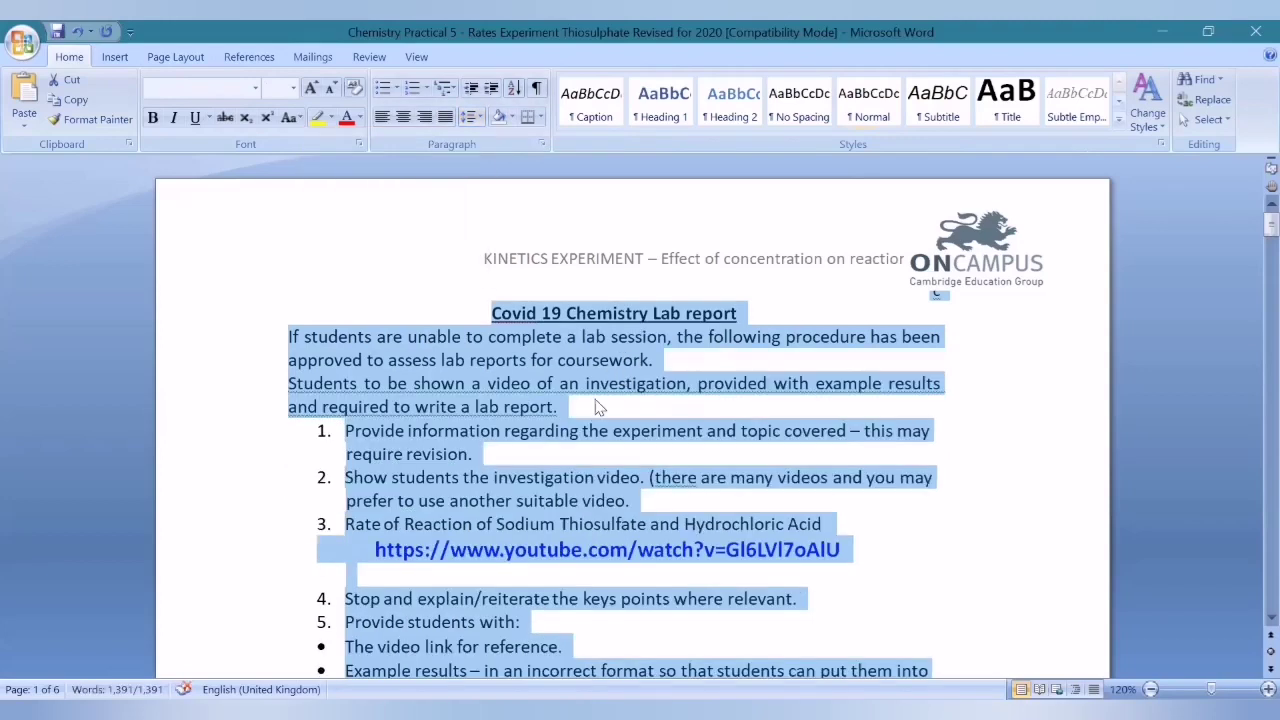
pyautogui.click(474, 118)
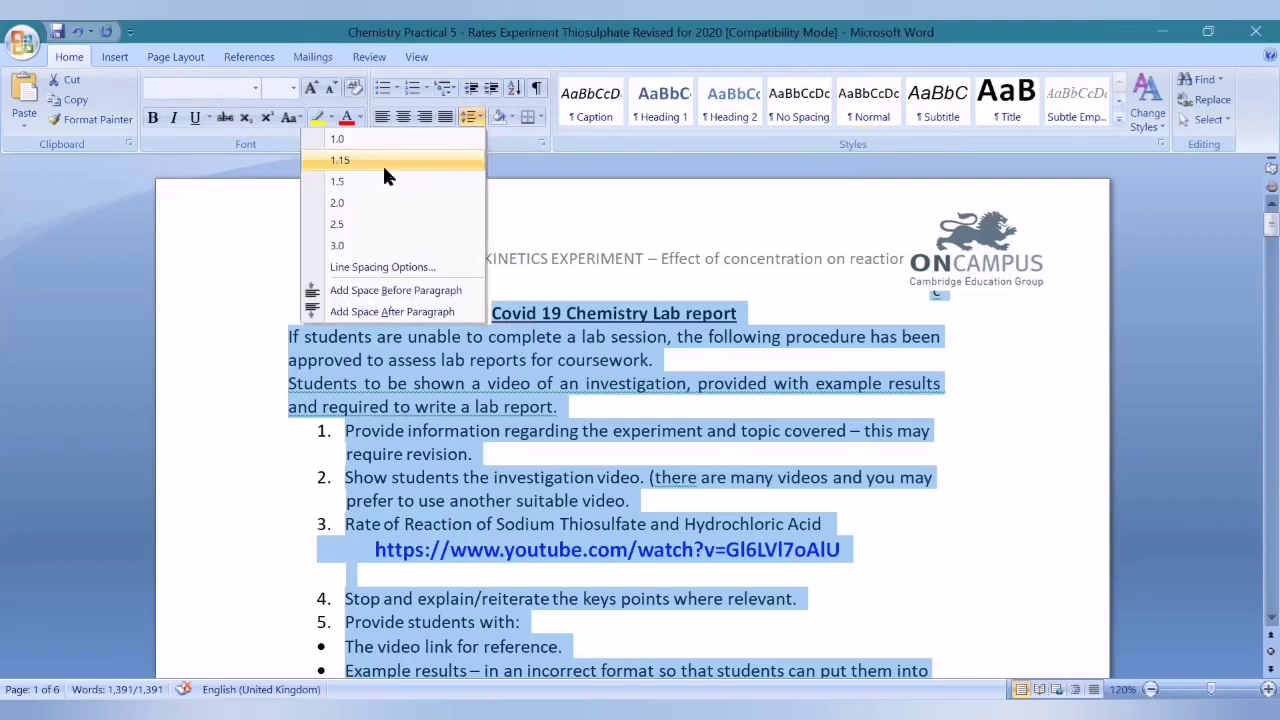
pyautogui.click(385, 164)
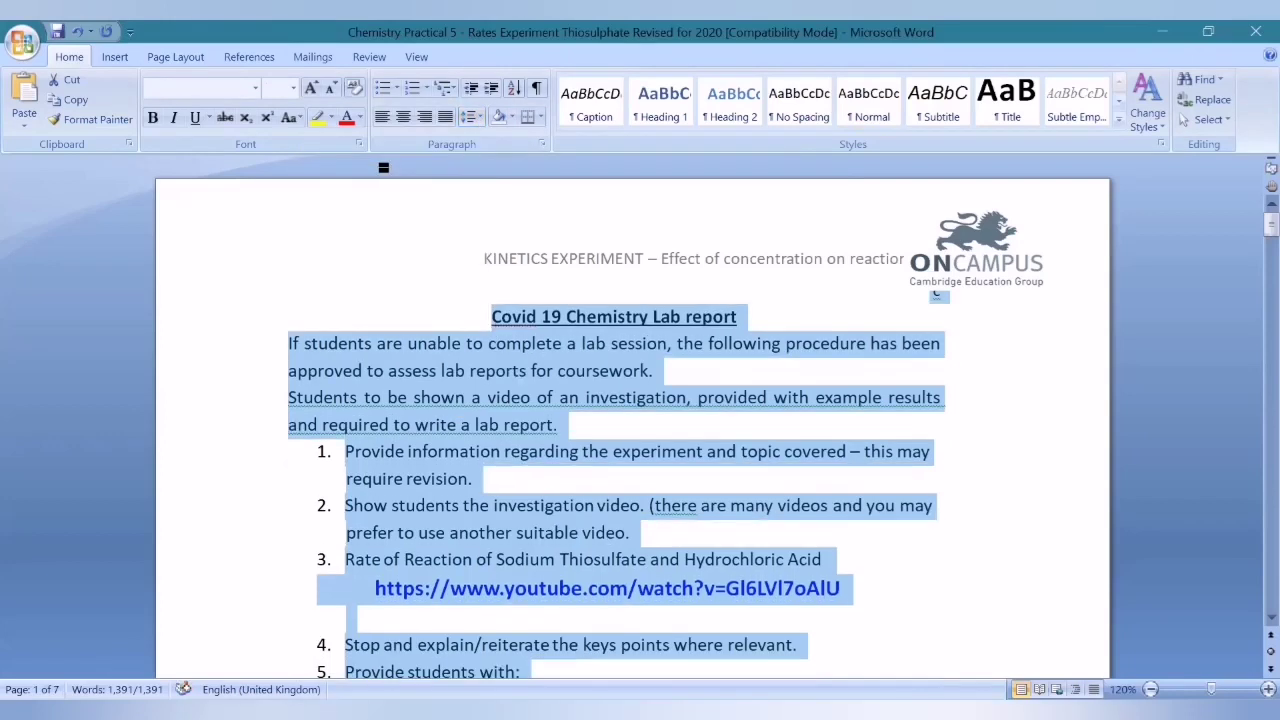
# Step: Try 1.5 line spacing on the entire document's text and settle on 2.0
pyautogui.click(472, 118)
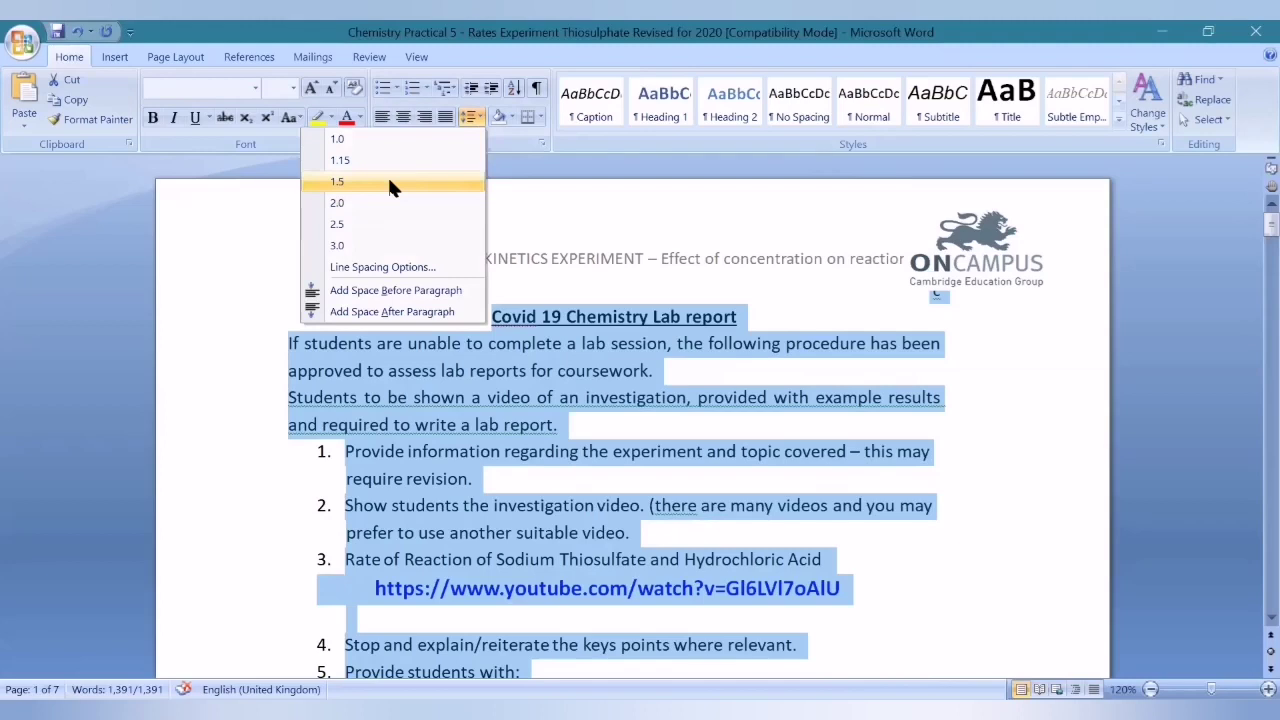
pyautogui.click(390, 184)
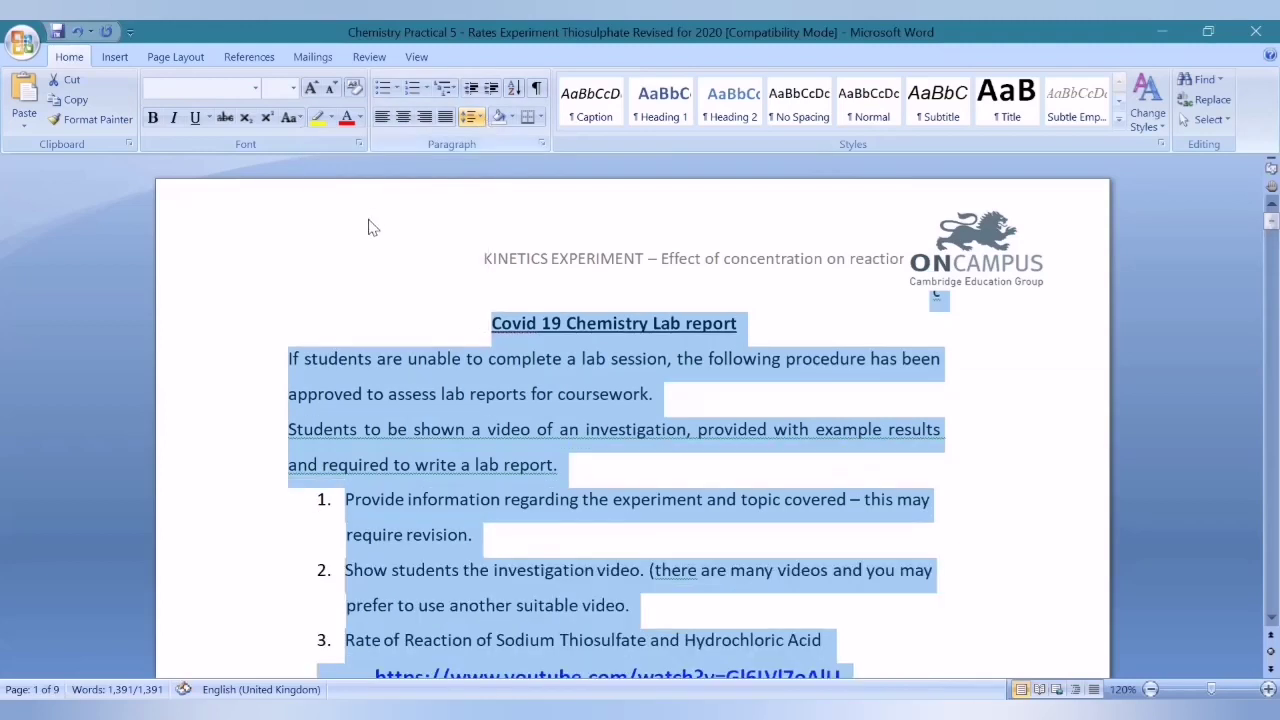
pyautogui.click(472, 118)
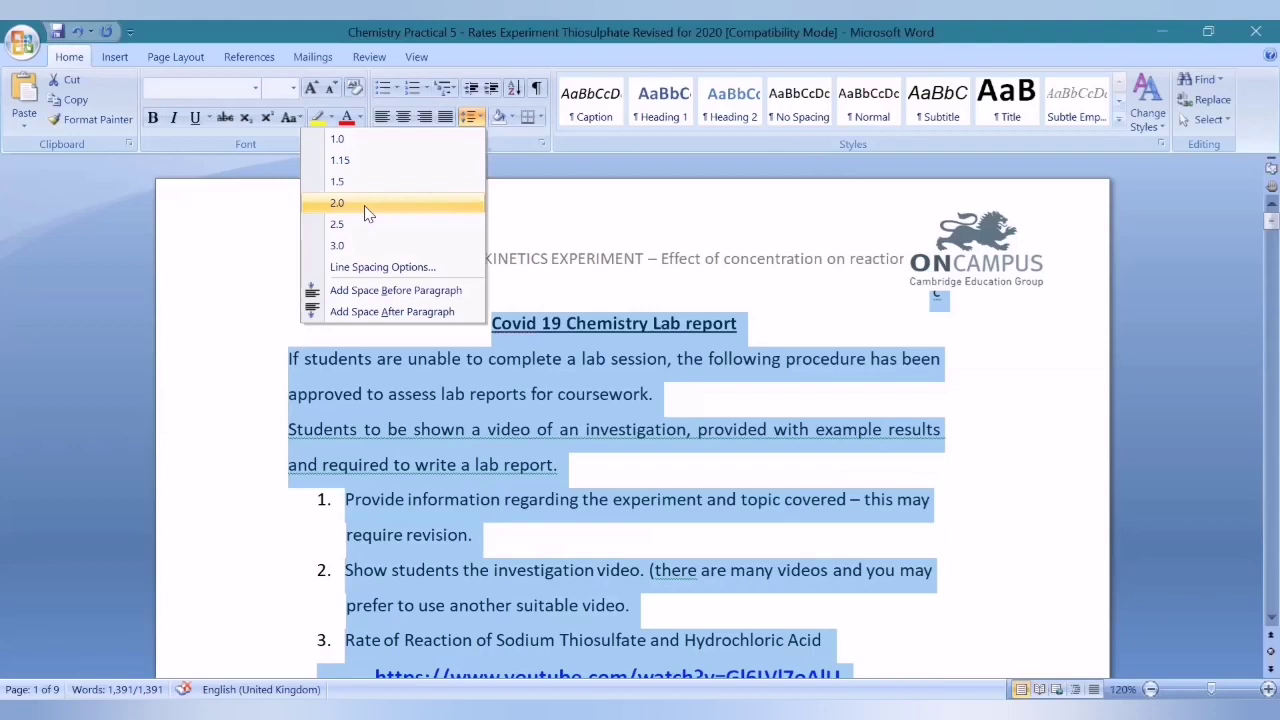
pyautogui.click(366, 204)
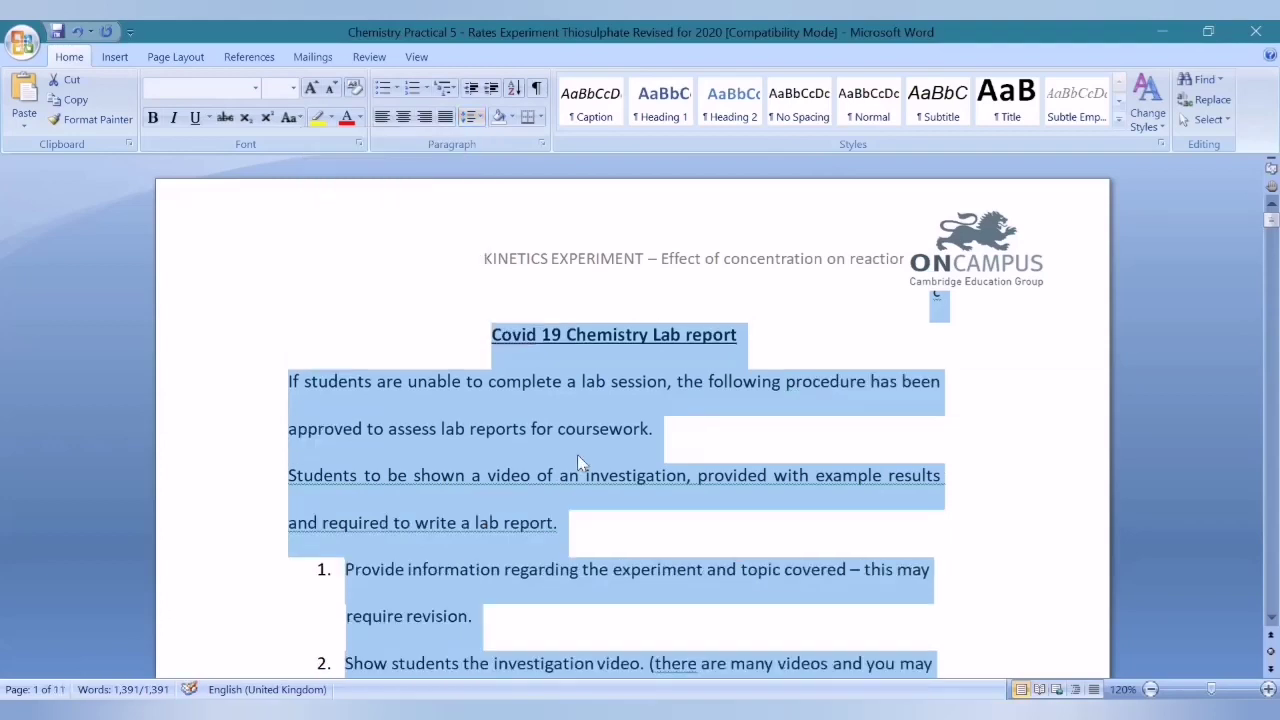
pyautogui.click(577, 454)
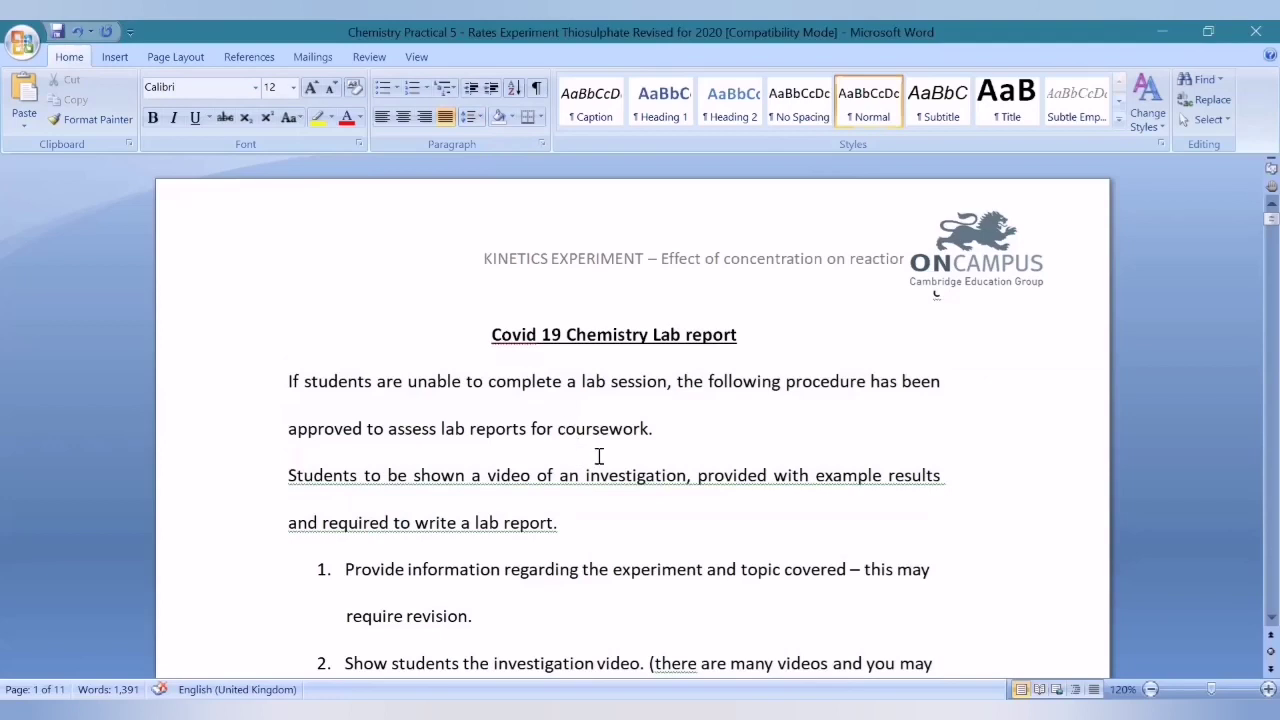
# Step: Increase the font size of the "Covid 19 Chemistry Lab report" title to 16
pyautogui.doubleClick(553, 336)
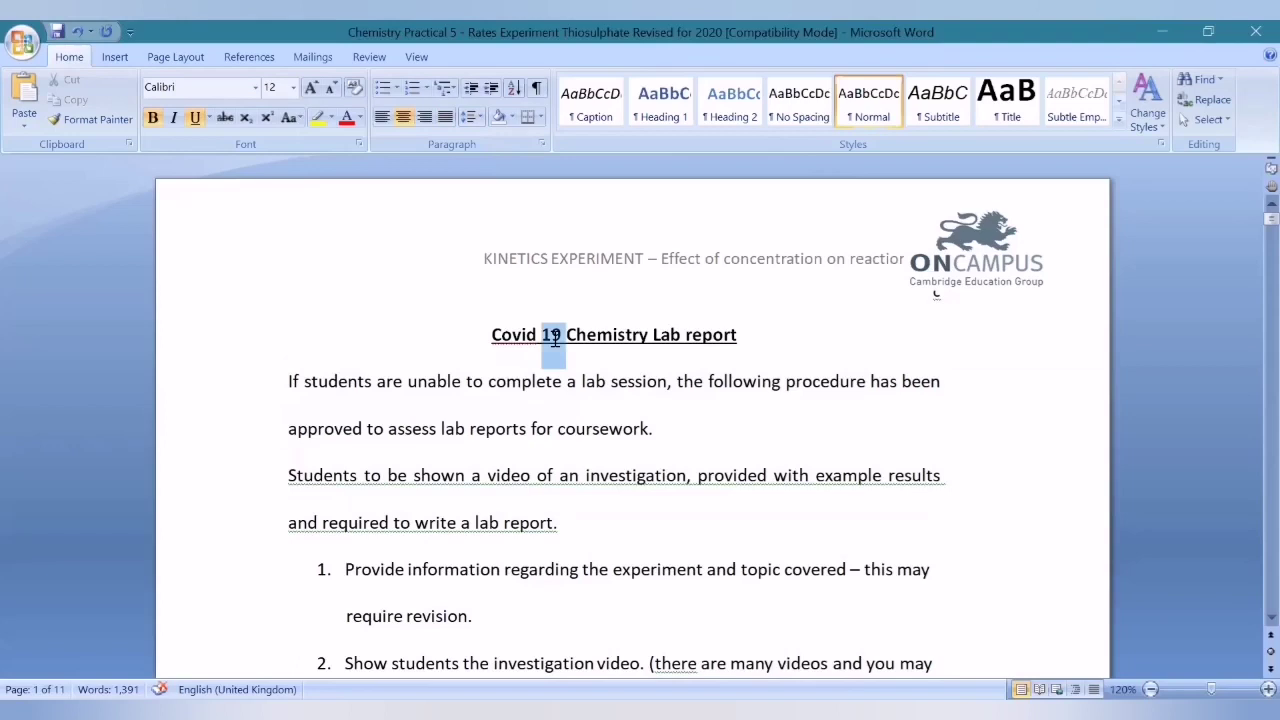
pyautogui.tripleClick(555, 338)
pyautogui.click(309, 92)
pyautogui.click(309, 92)
pyautogui.click(478, 347)
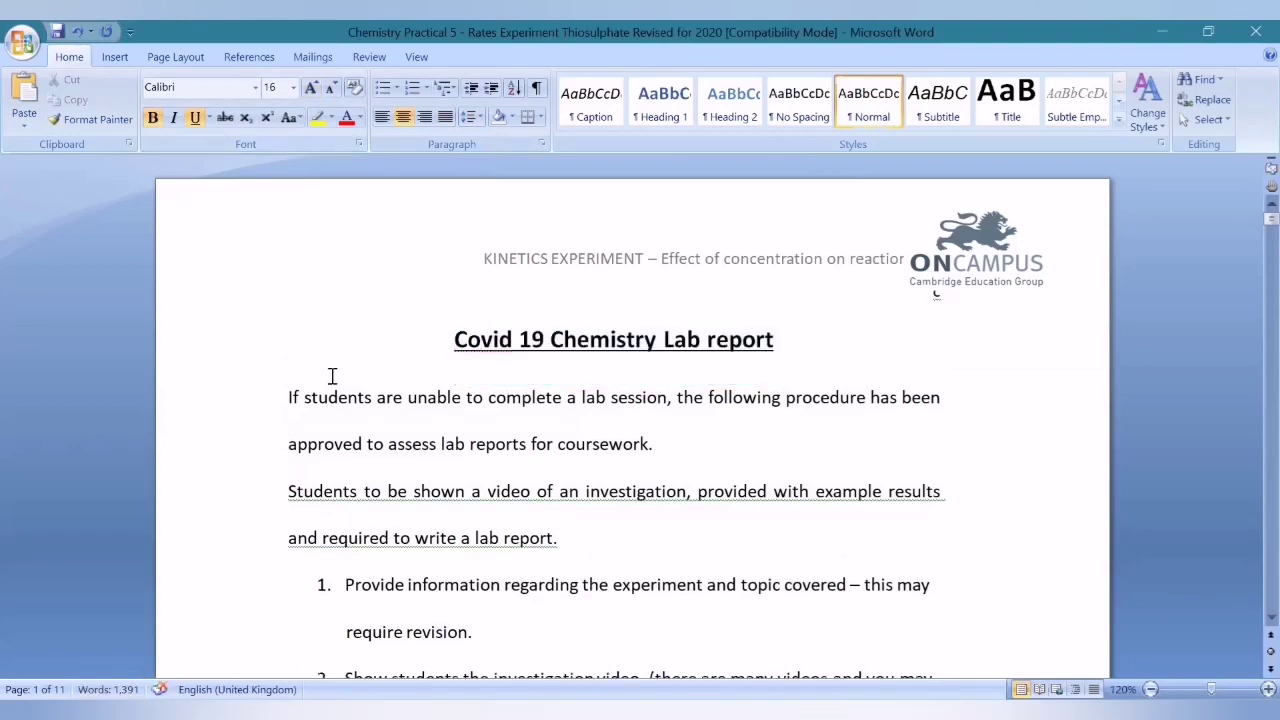
# Step: Set the alignment of all the first page's text below the title to Left
pyautogui.moveTo(288, 397); pyautogui.dragTo(593, 541)
pyautogui.scroll(-8, 593, 545)
pyautogui.scroll(8, 594, 540)
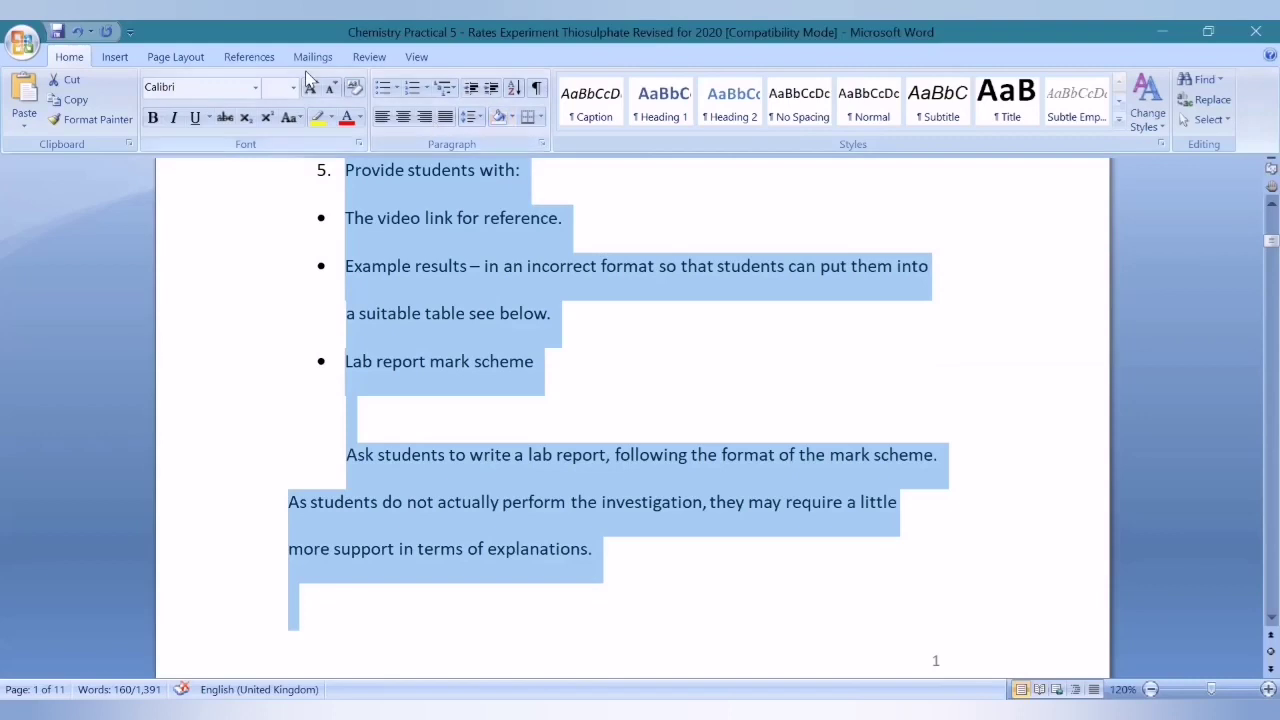
pyautogui.click(545, 144)
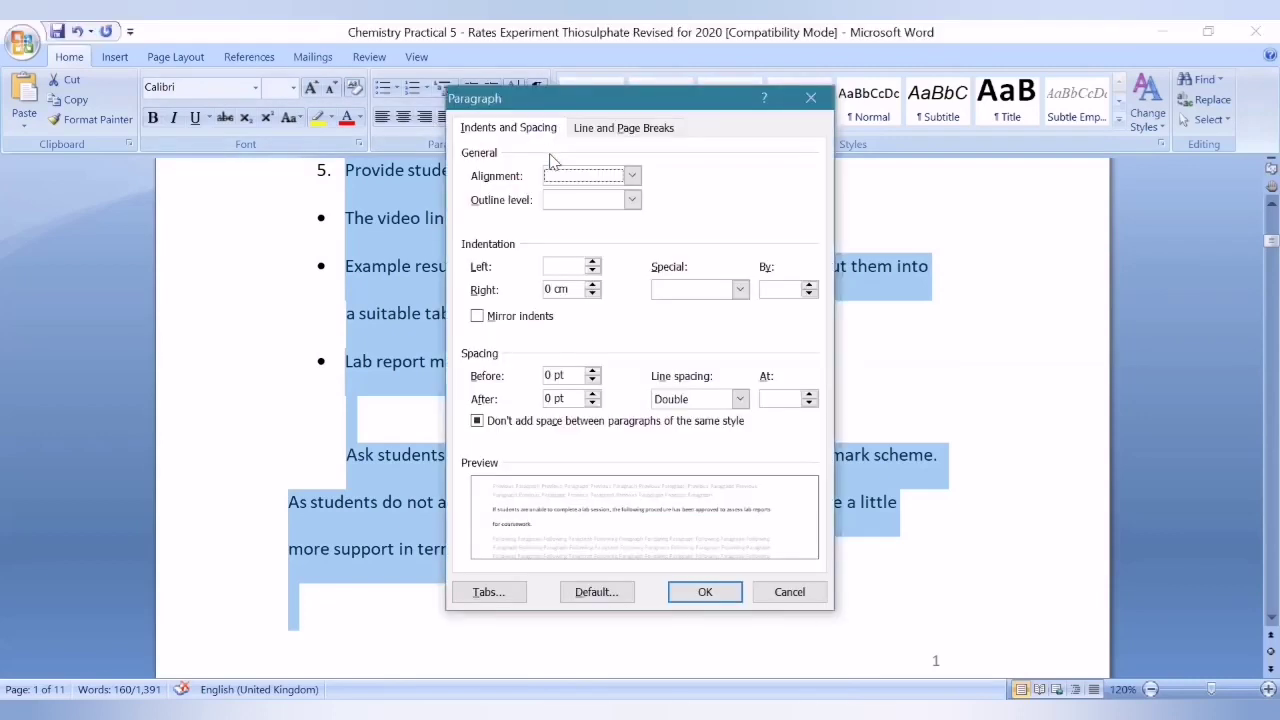
pyautogui.click(558, 176)
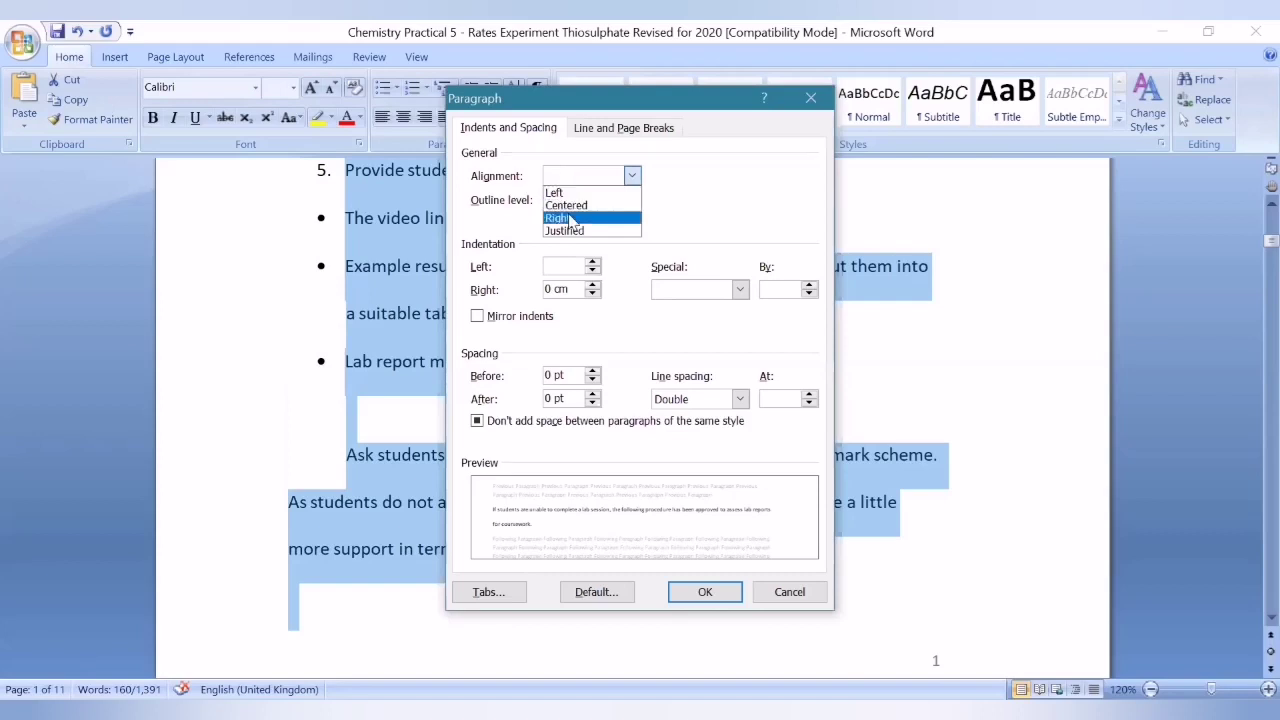
pyautogui.click(566, 218)
pyautogui.click(562, 177)
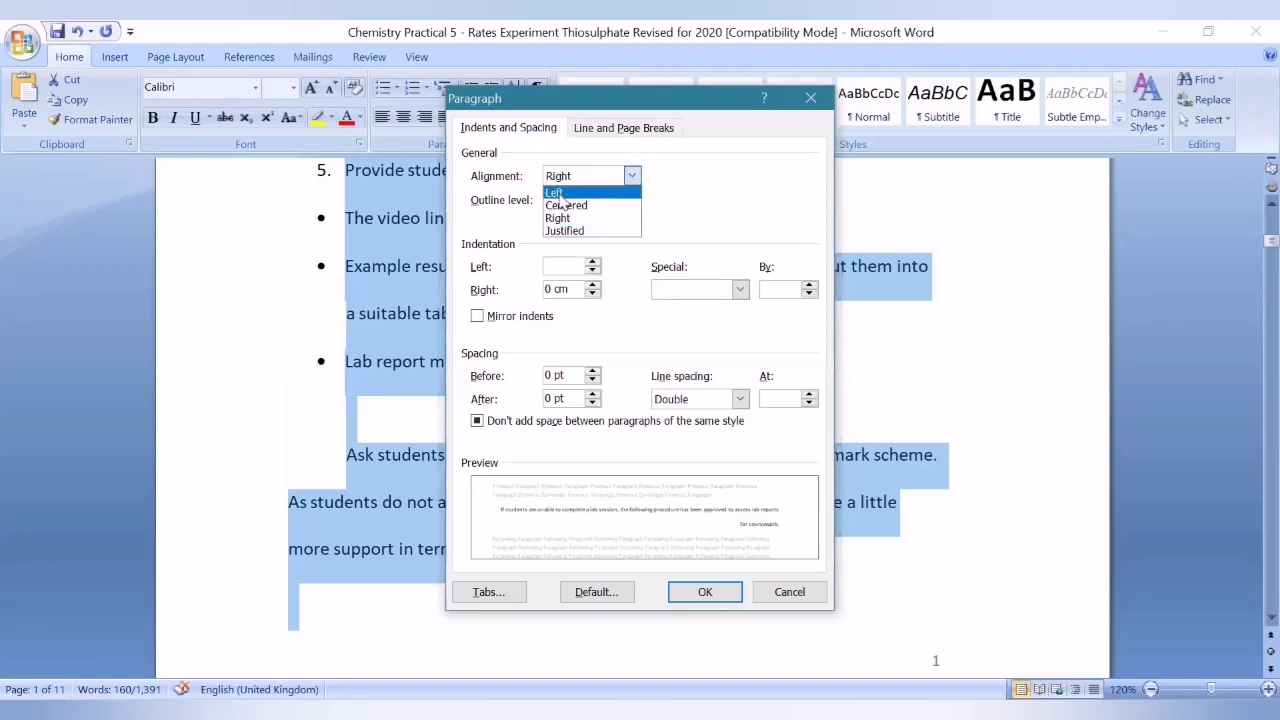
pyautogui.click(557, 193)
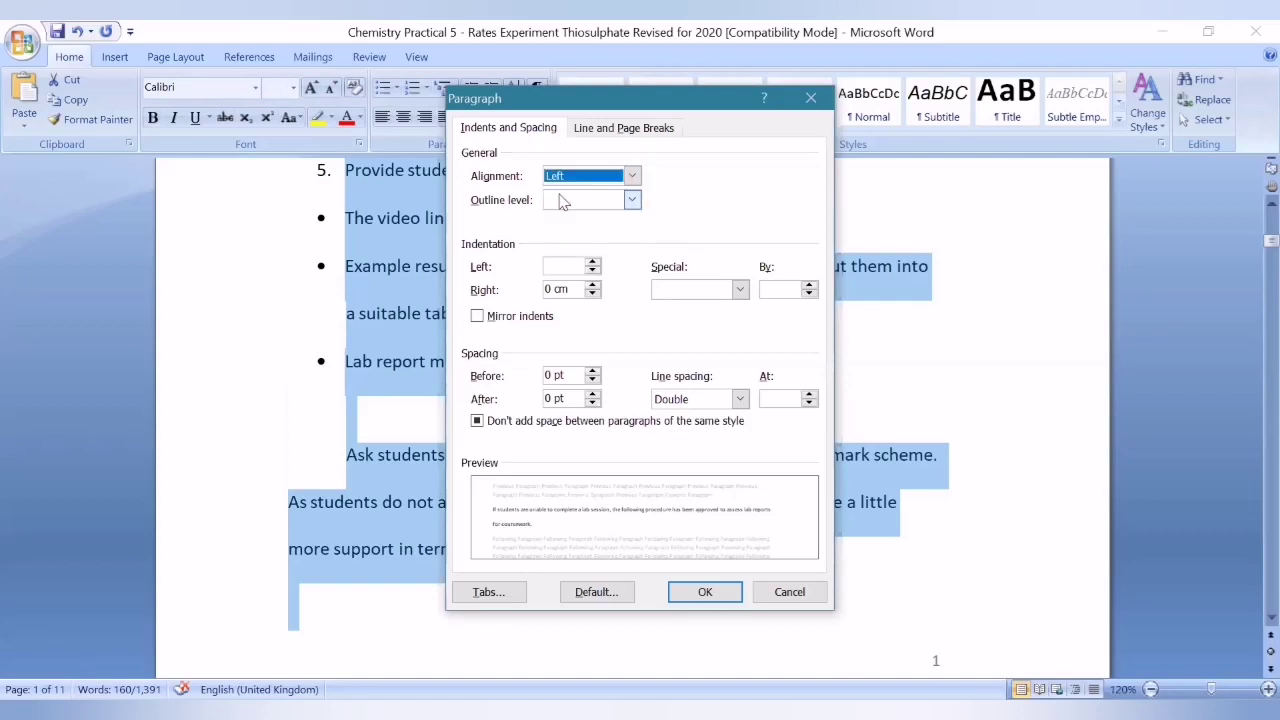
pyautogui.click(702, 592)
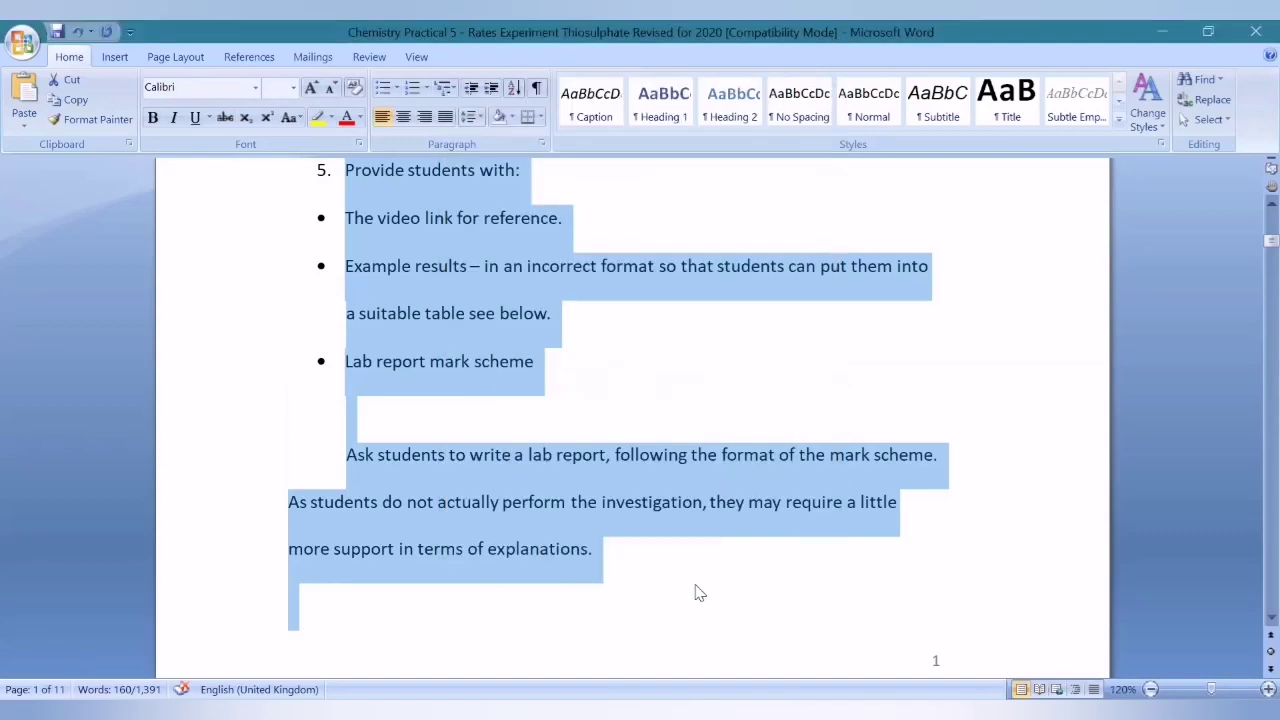
pyautogui.hotkey('ctrl', 'Home')
pyautogui.click(963, 280)
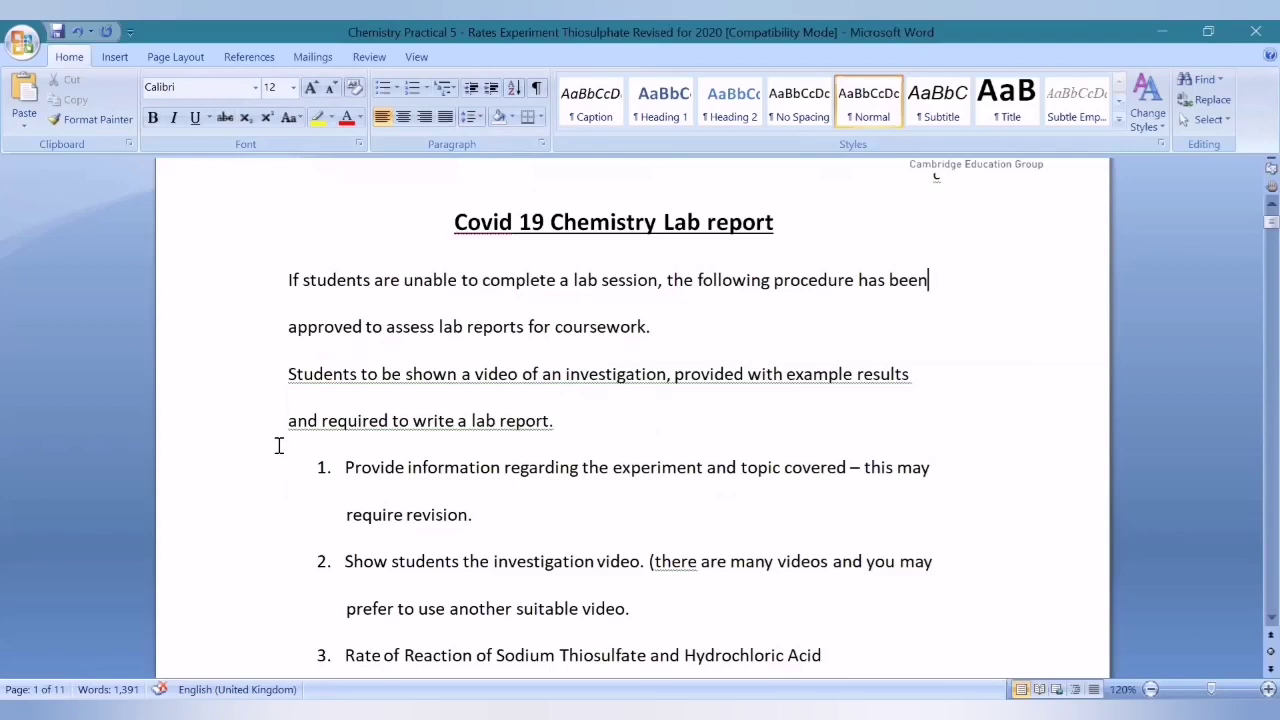
# Step: Insert a Next Page section break before the paragraph starting "Students to be shown a video"
pyautogui.scroll(-2, 1088, 76)
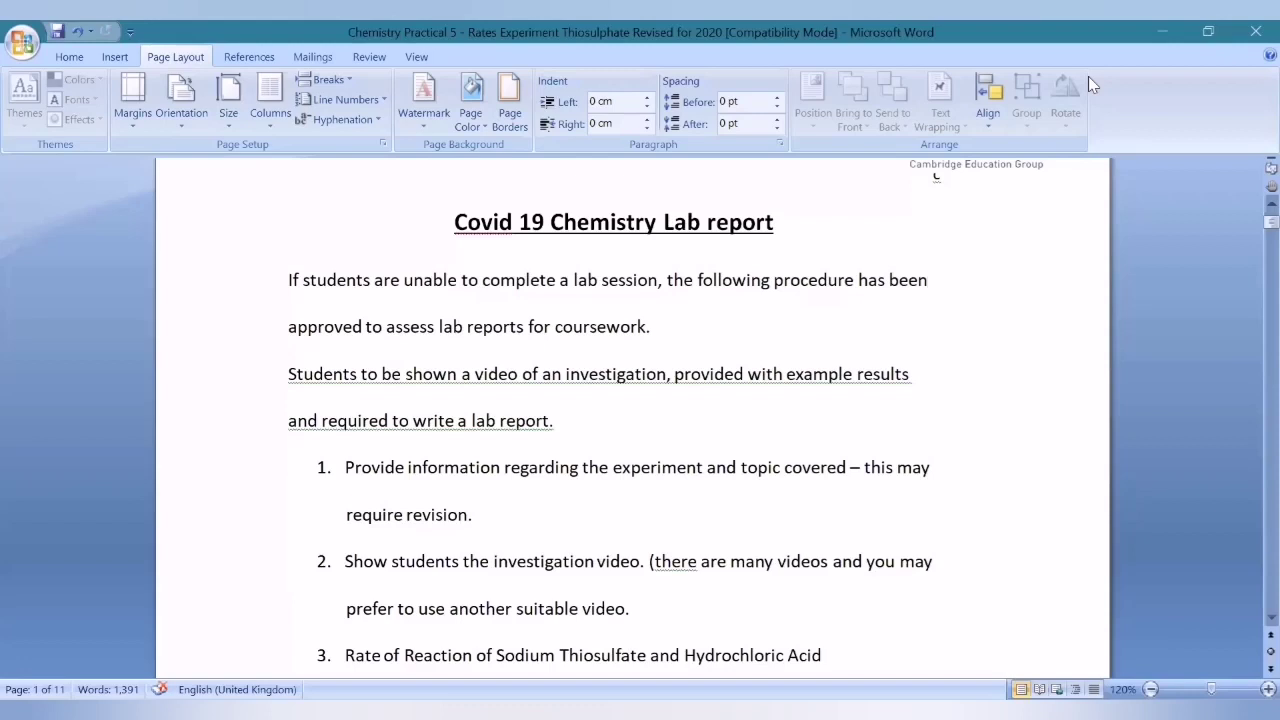
pyautogui.click(330, 82)
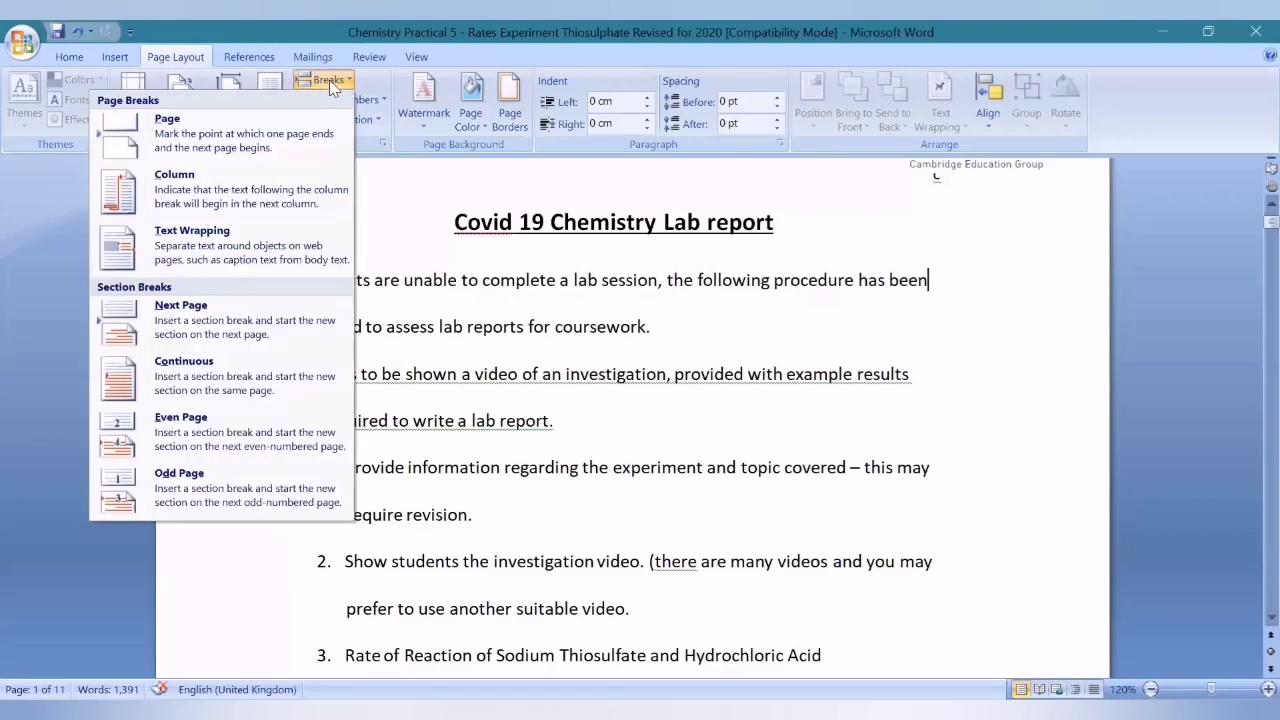
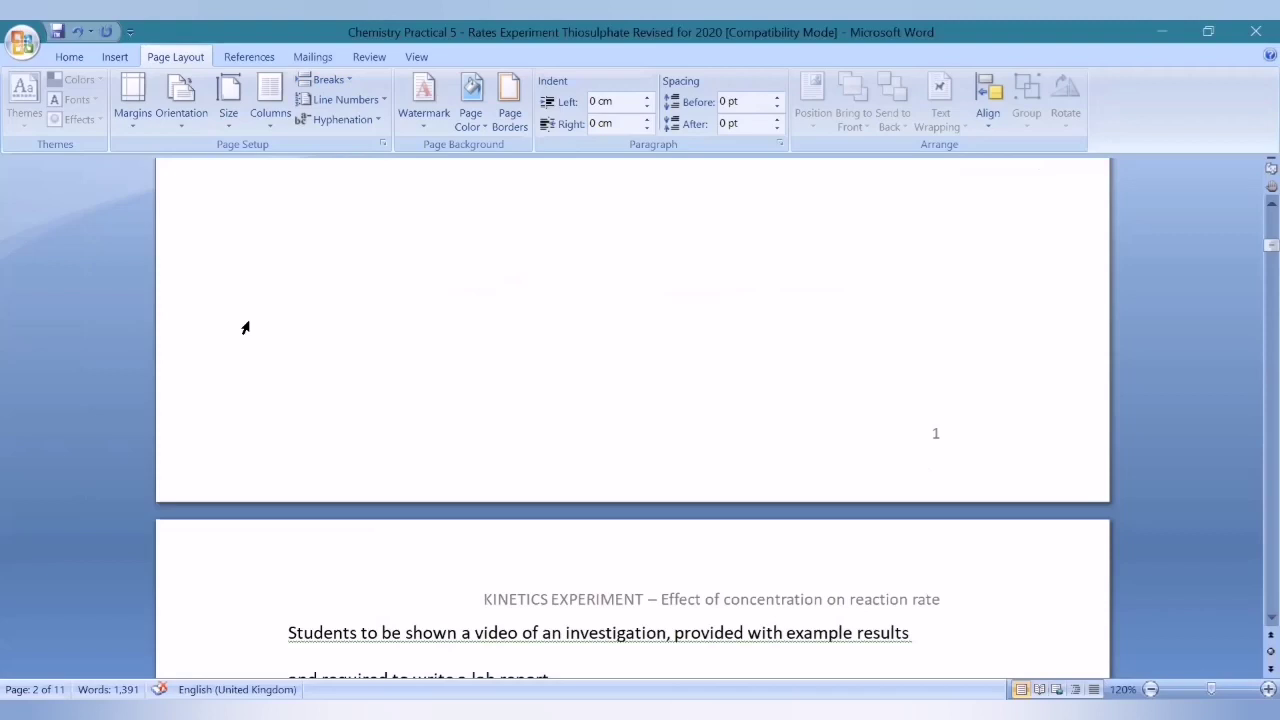
pyautogui.click(565, 438)
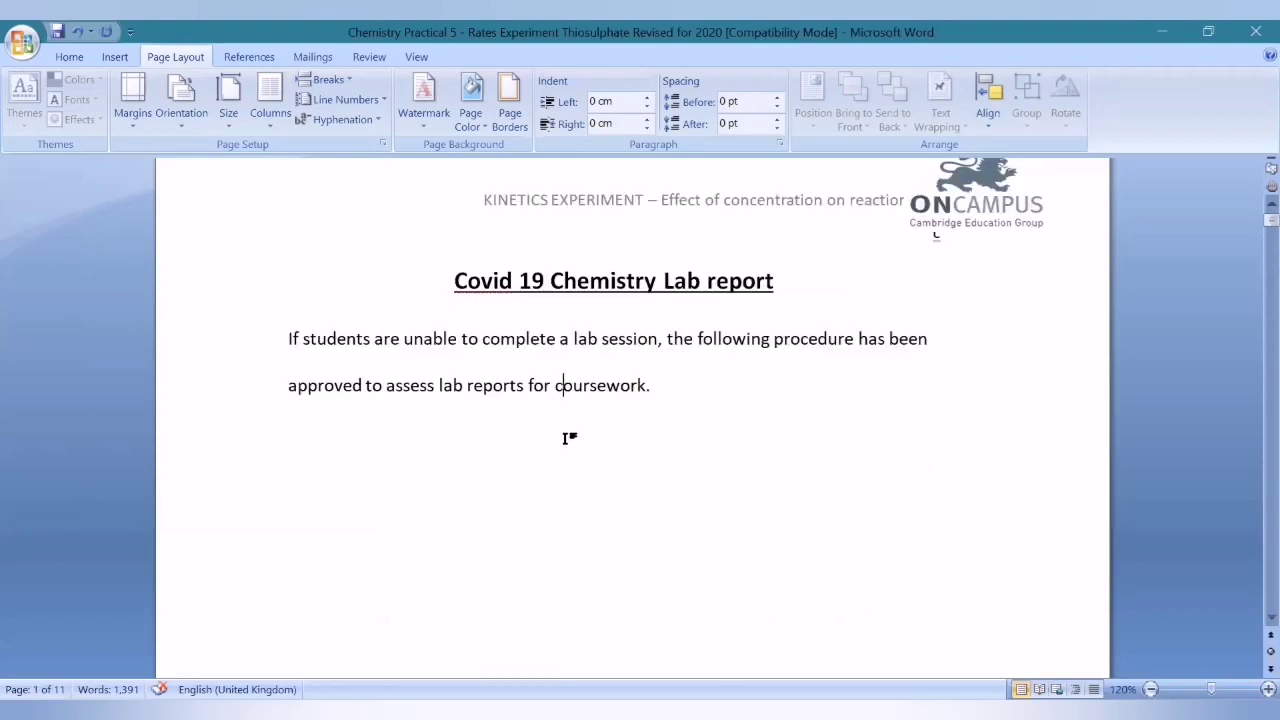
pyautogui.scroll(-10, 287, 421)
pyautogui.click(287, 421)
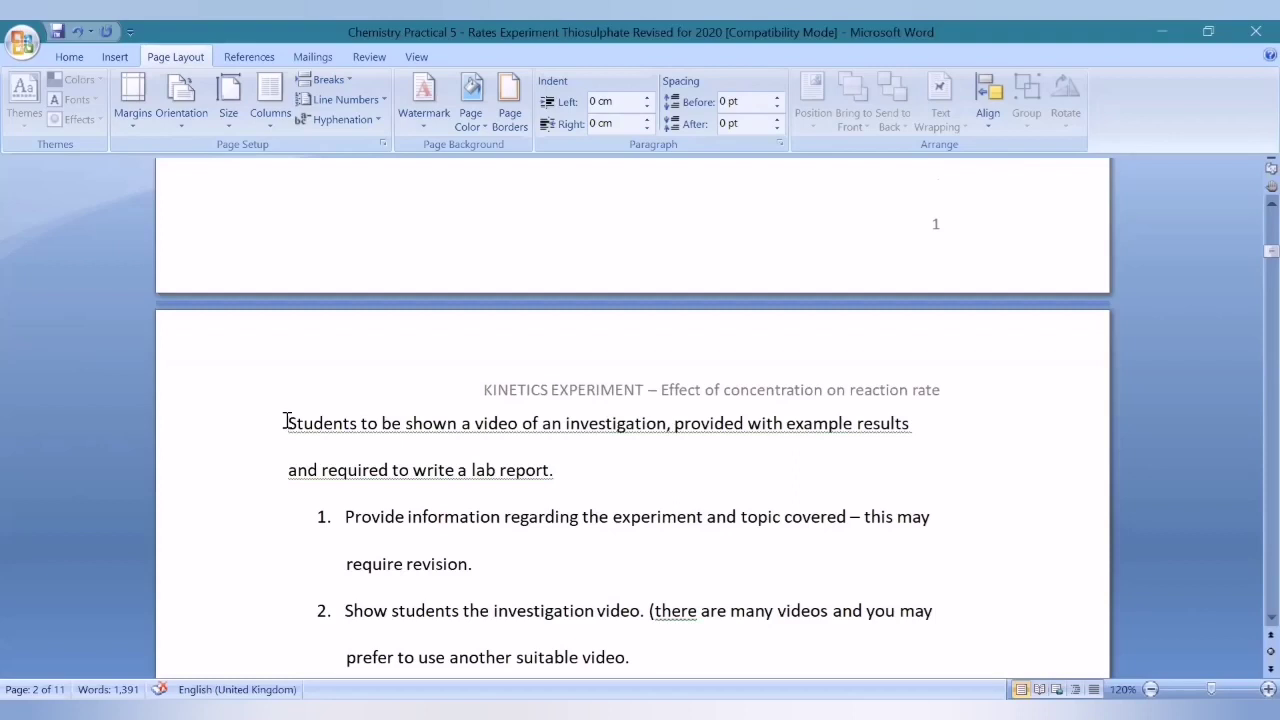
# Step: Show the formatting marks, delete the Next Page section break after "coursework.", and restore the paragraph break there
pyautogui.click(79, 56)
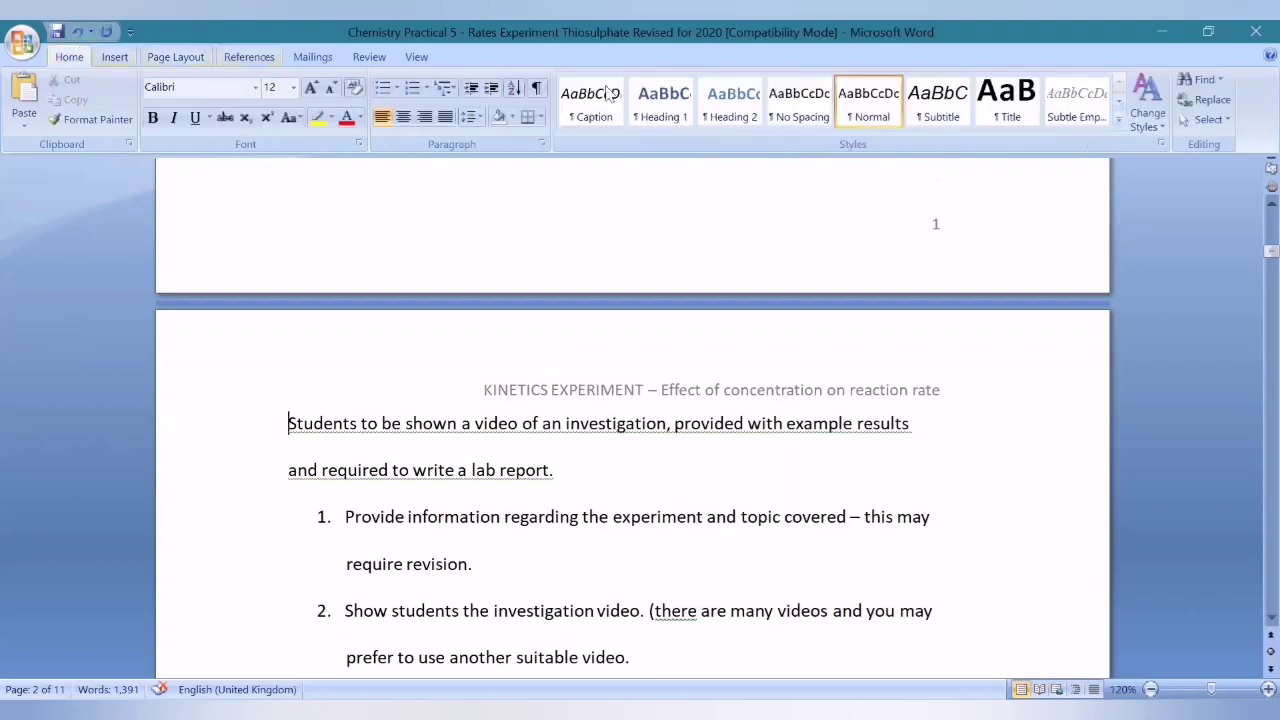
pyautogui.click(537, 91)
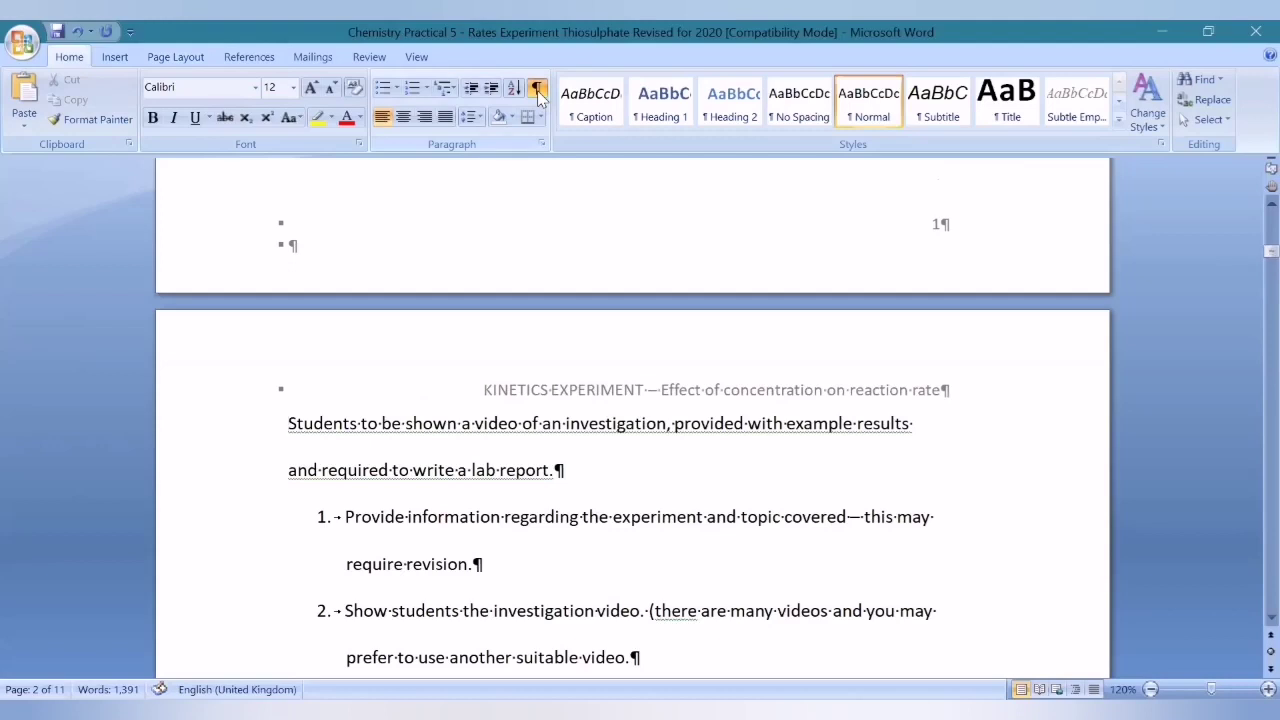
pyautogui.hotkey('ctrl', 'Home')
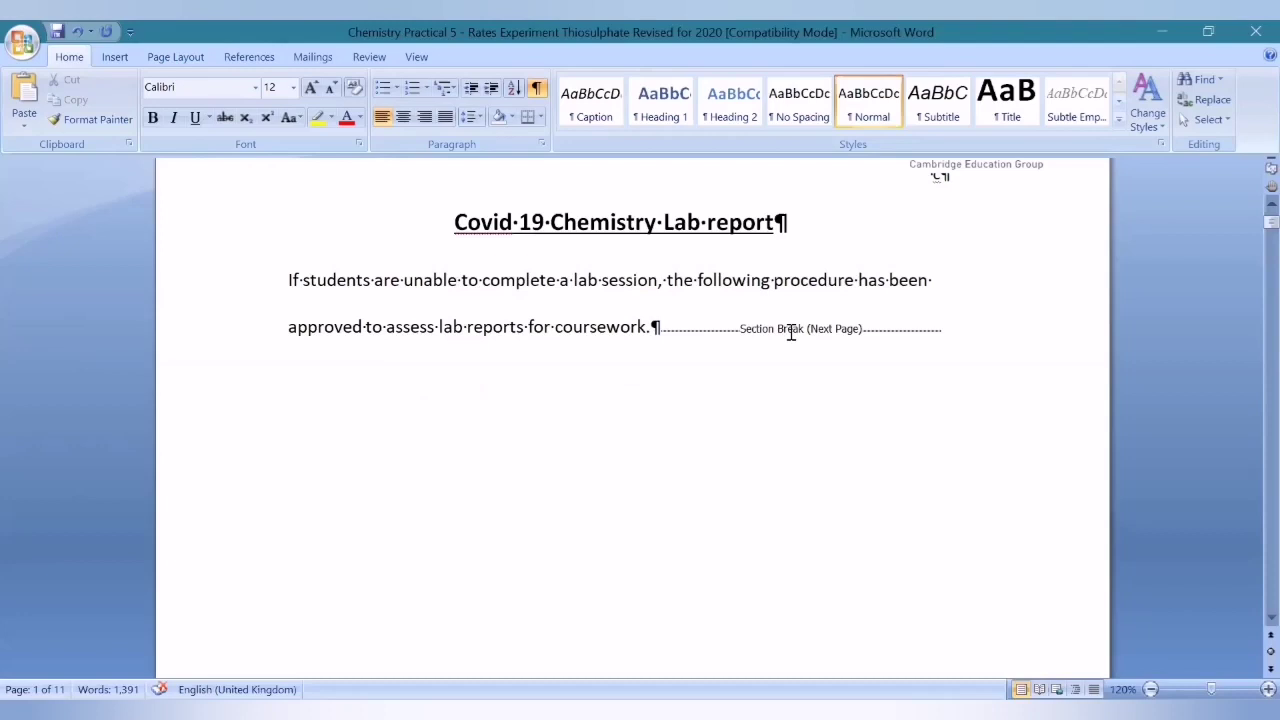
pyautogui.click(672, 330)
pyautogui.press('Delete')
pyautogui.press('Delete')
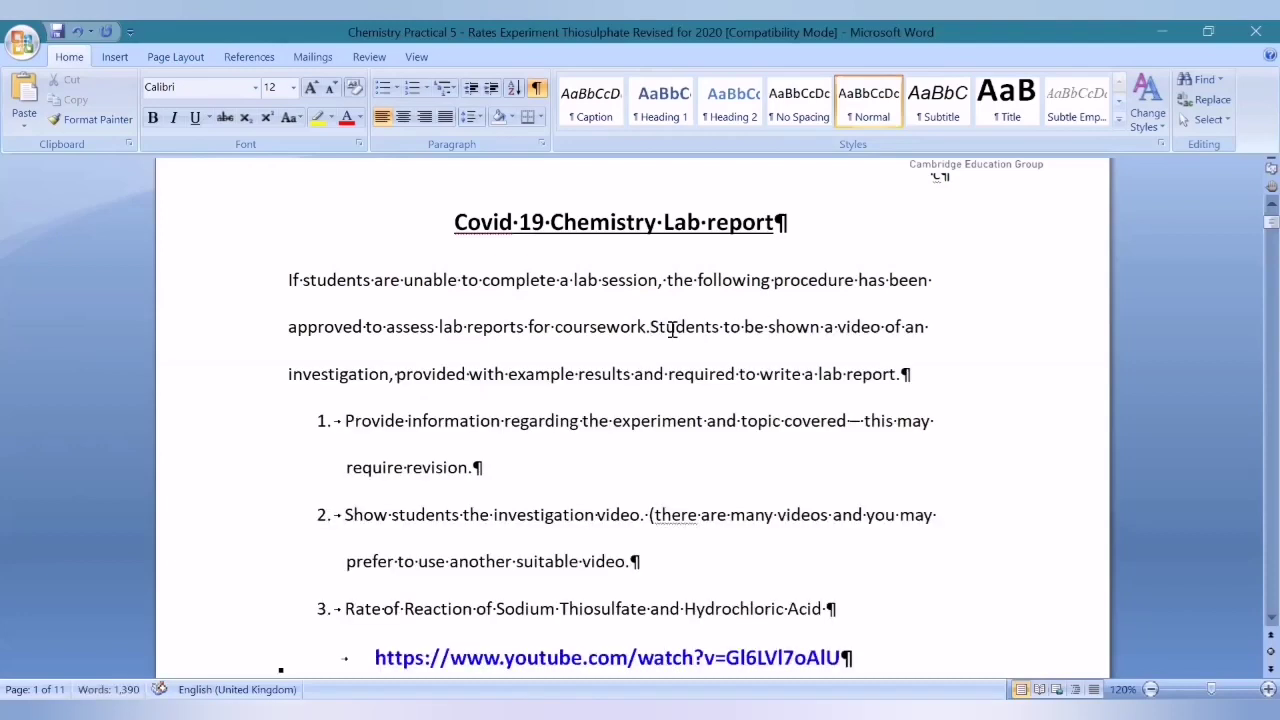
pyautogui.press('Return')
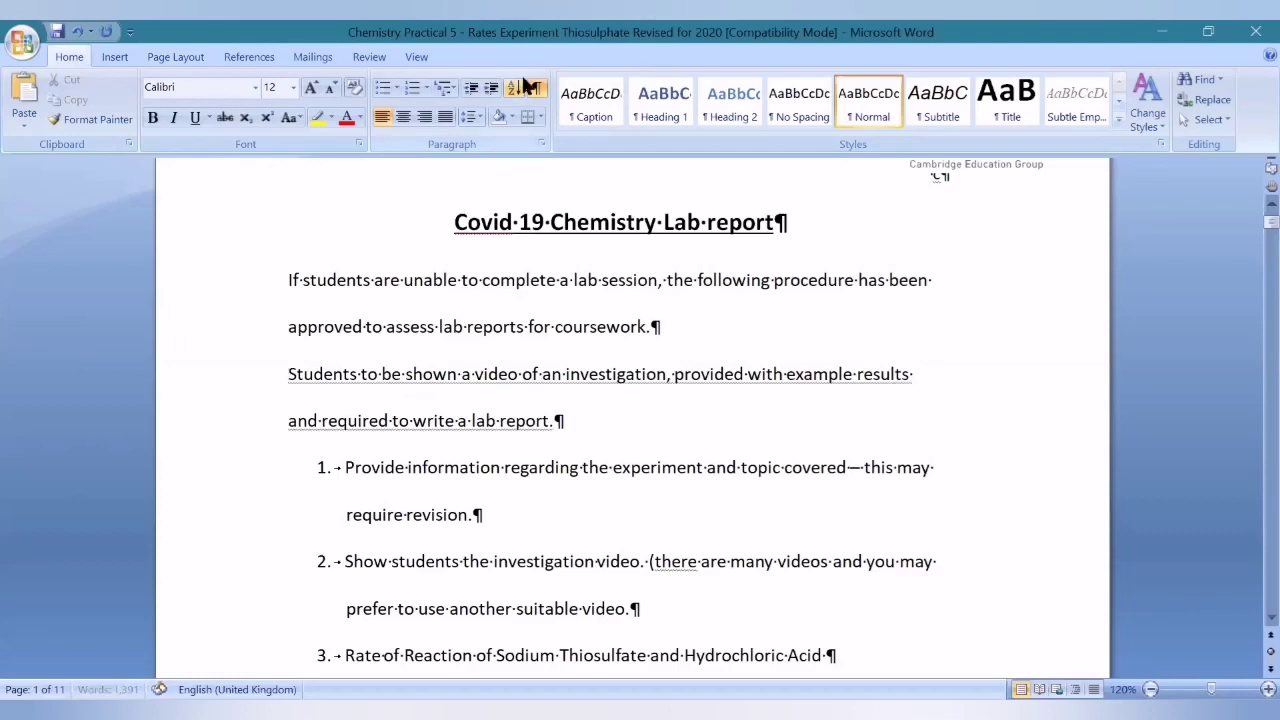
# Step: Hide the paragraph marks and other formatting symbols in the document
pyautogui.click(537, 90)
pyautogui.click(537, 90)
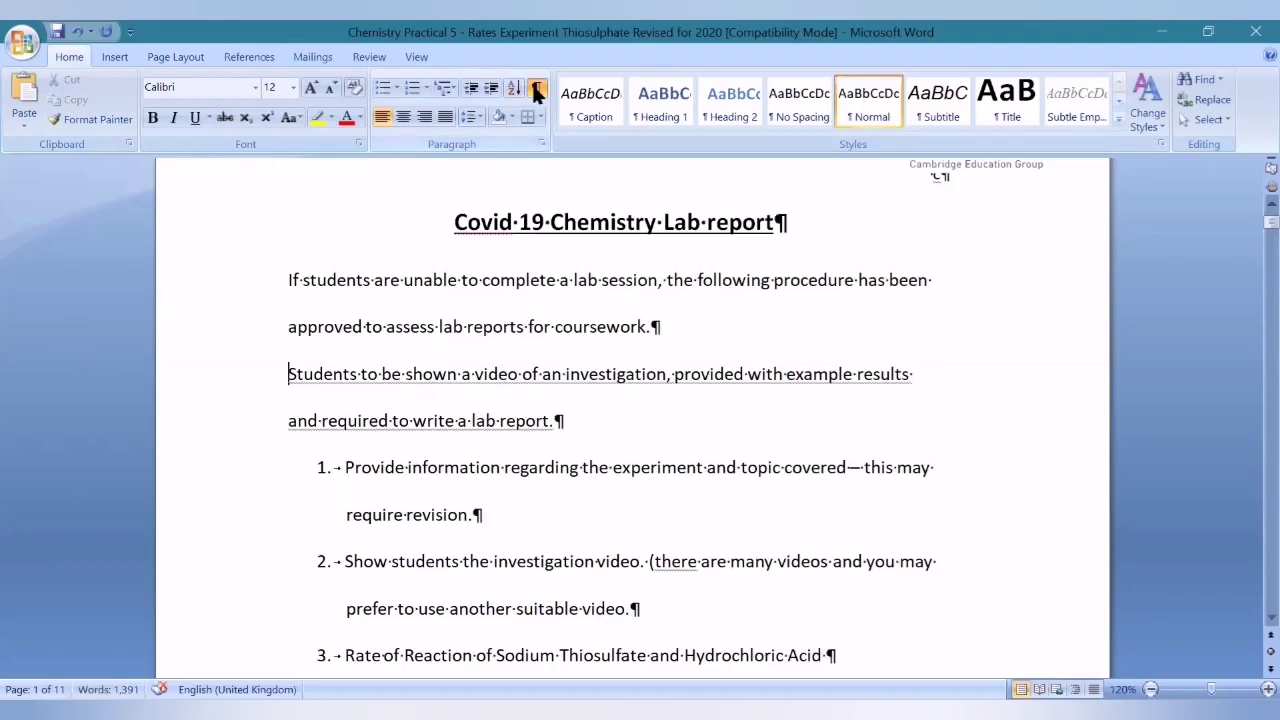
pyautogui.click(537, 90)
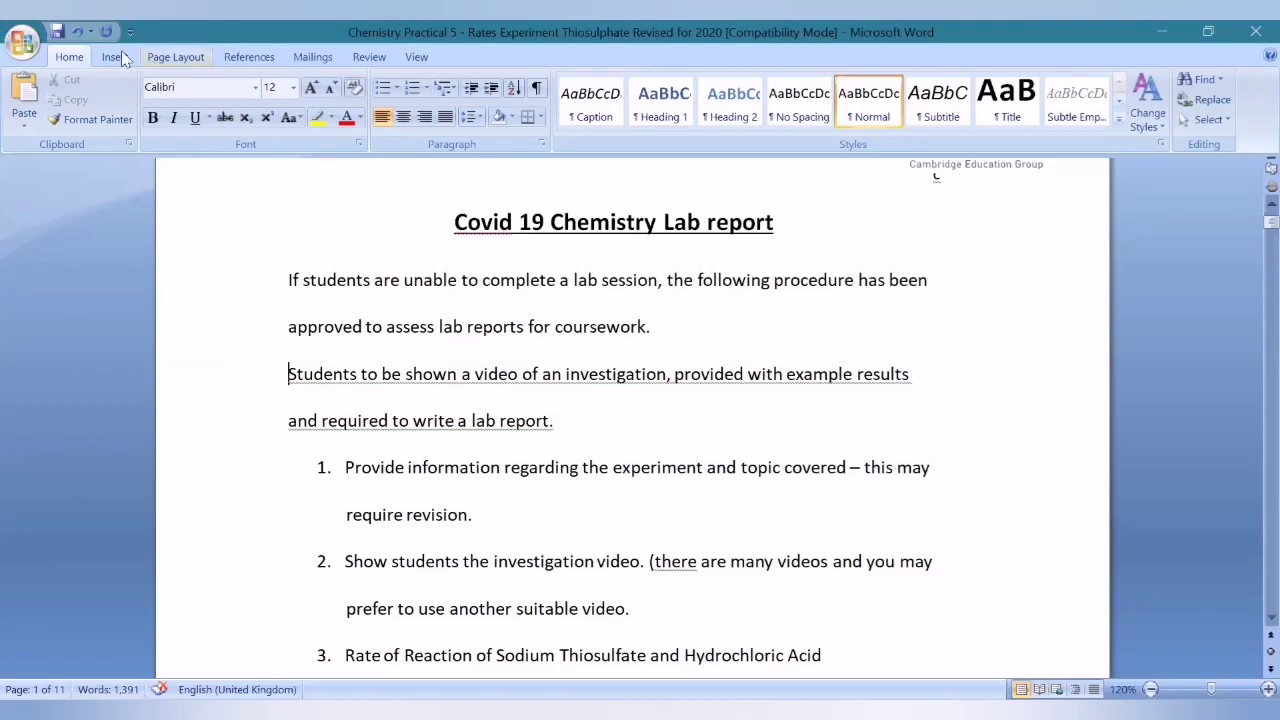
# Step: Try an Even Page section break before the "Students to be shown a video" paragraph, and remove it, restoring the paragraph break
pyautogui.click(175, 57)
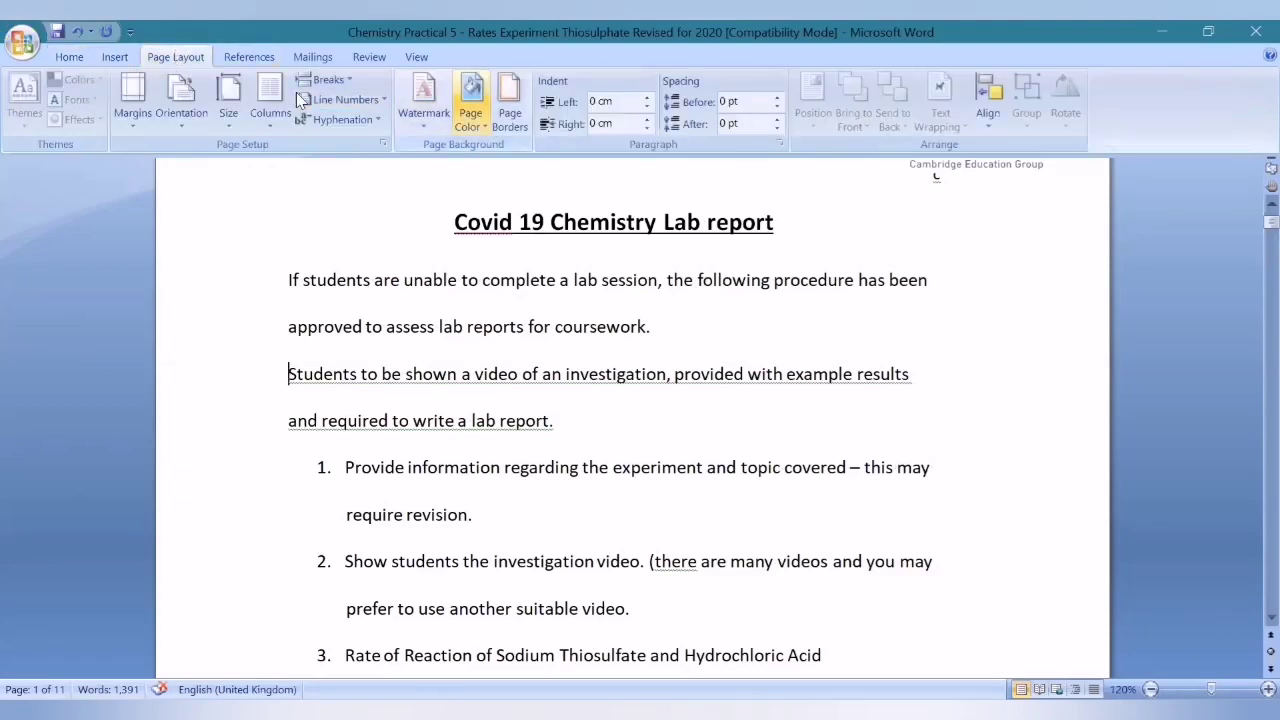
pyautogui.click(326, 84)
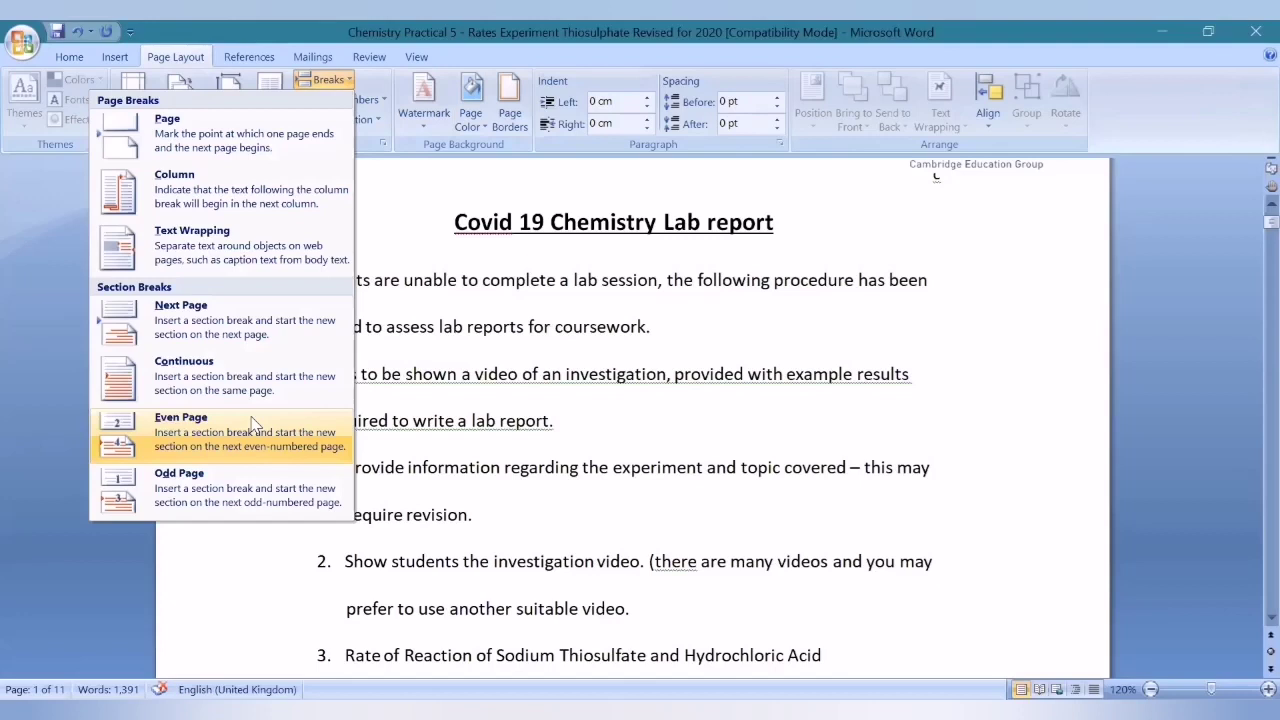
pyautogui.click(250, 430)
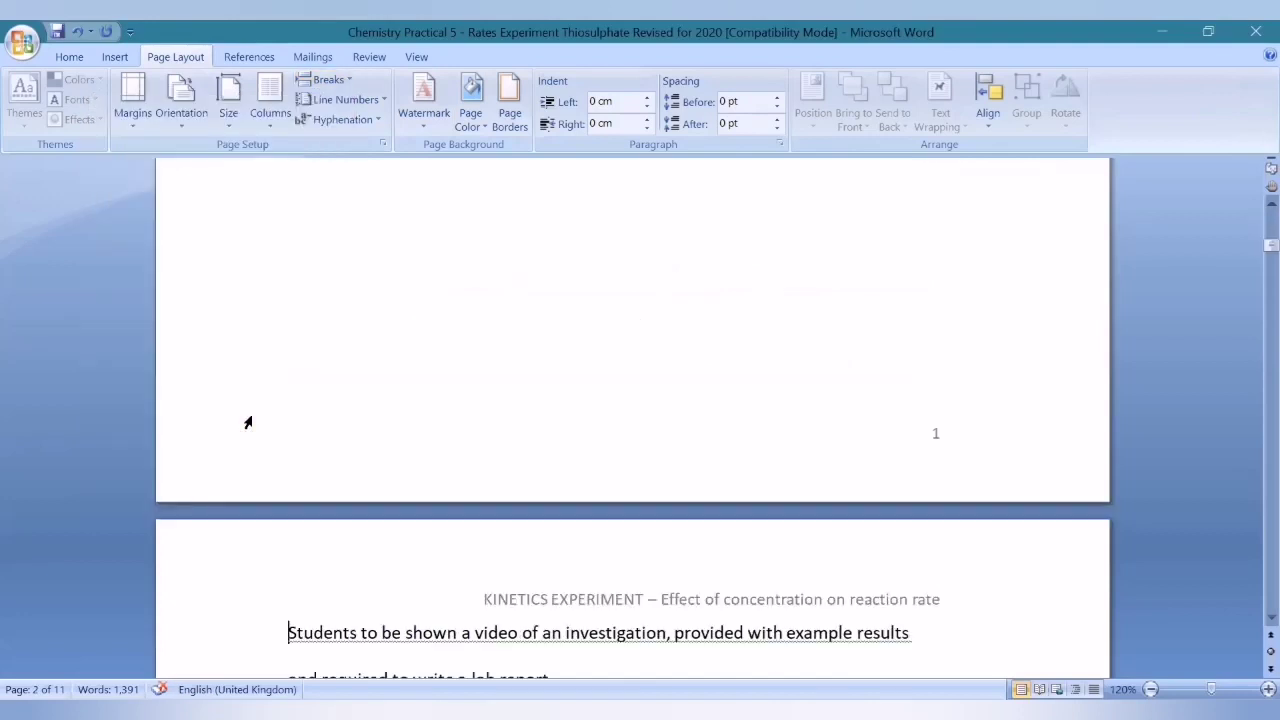
pyautogui.scroll(10, 248, 422)
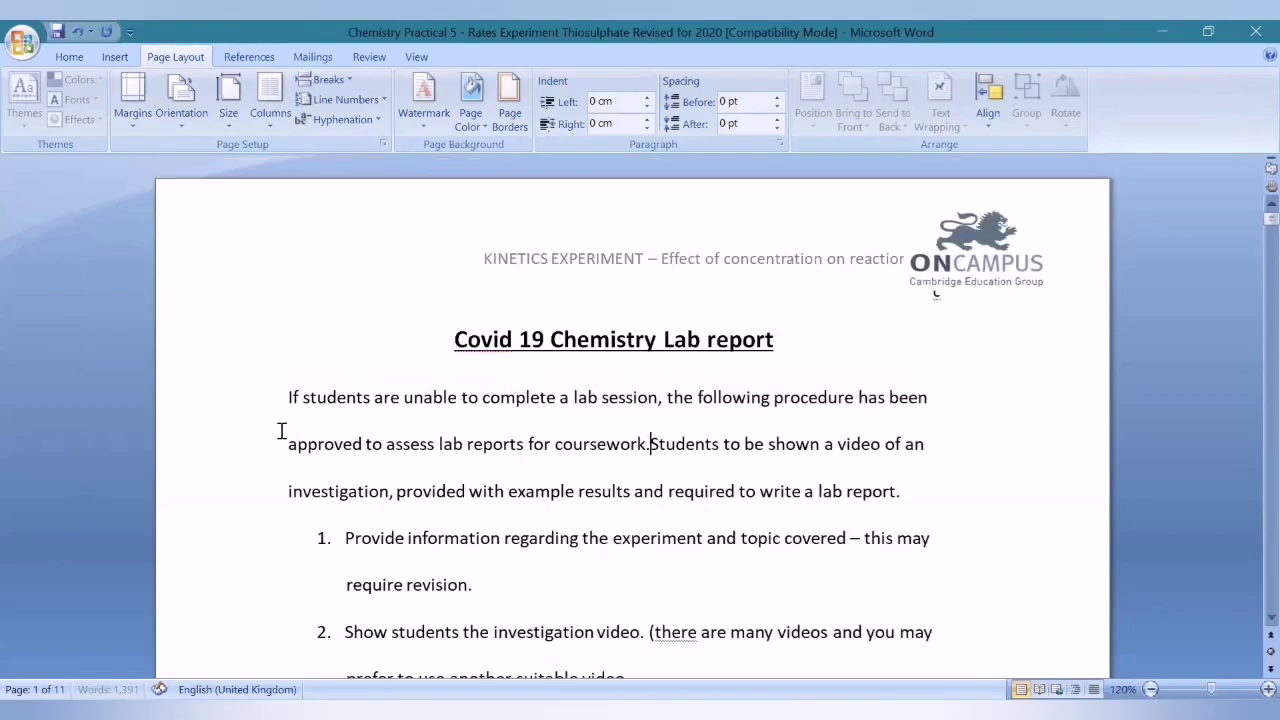
pyautogui.press('Return')
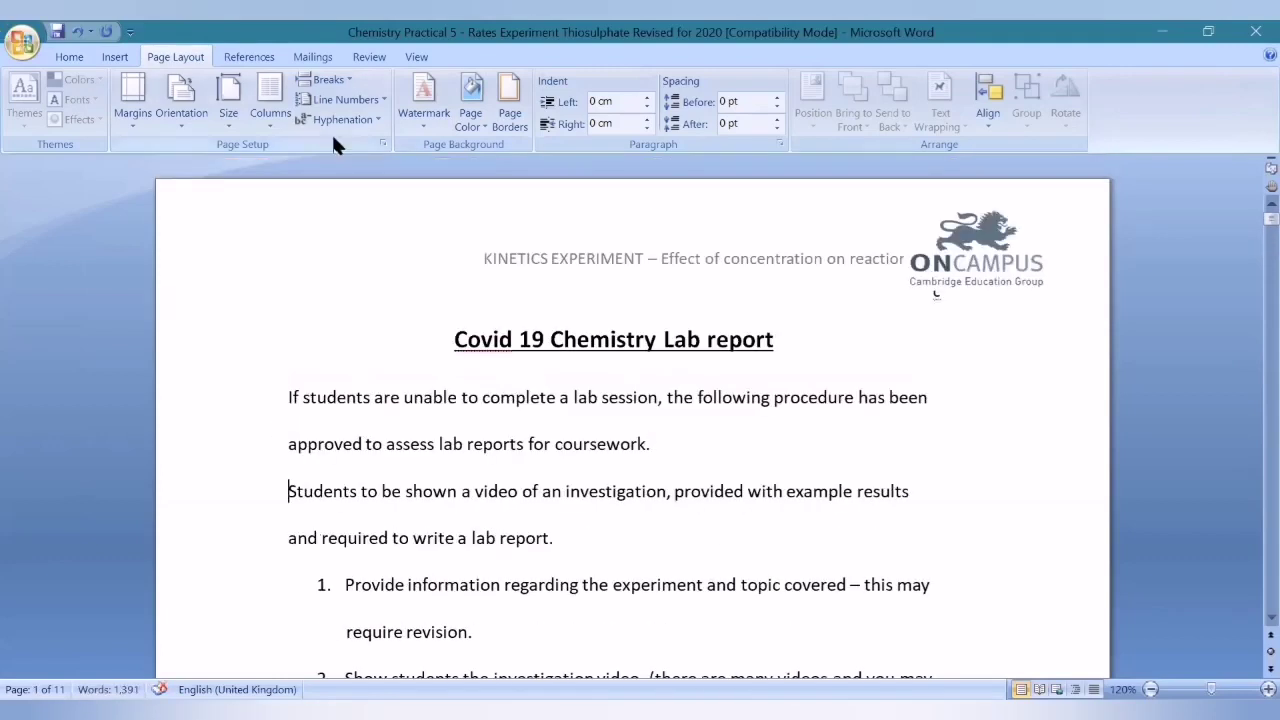
# Step: Insert an Odd Page section break before the "Students to be shown a video" paragraph
pyautogui.click(332, 82)
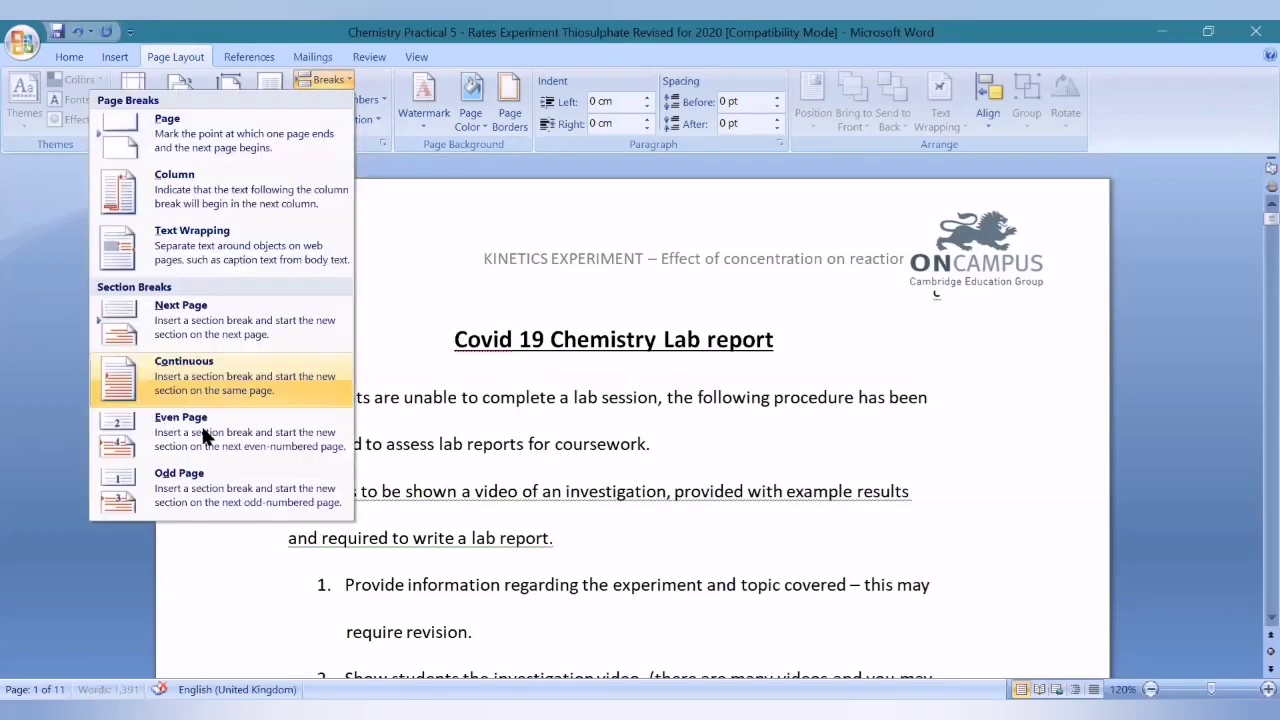
pyautogui.click(196, 486)
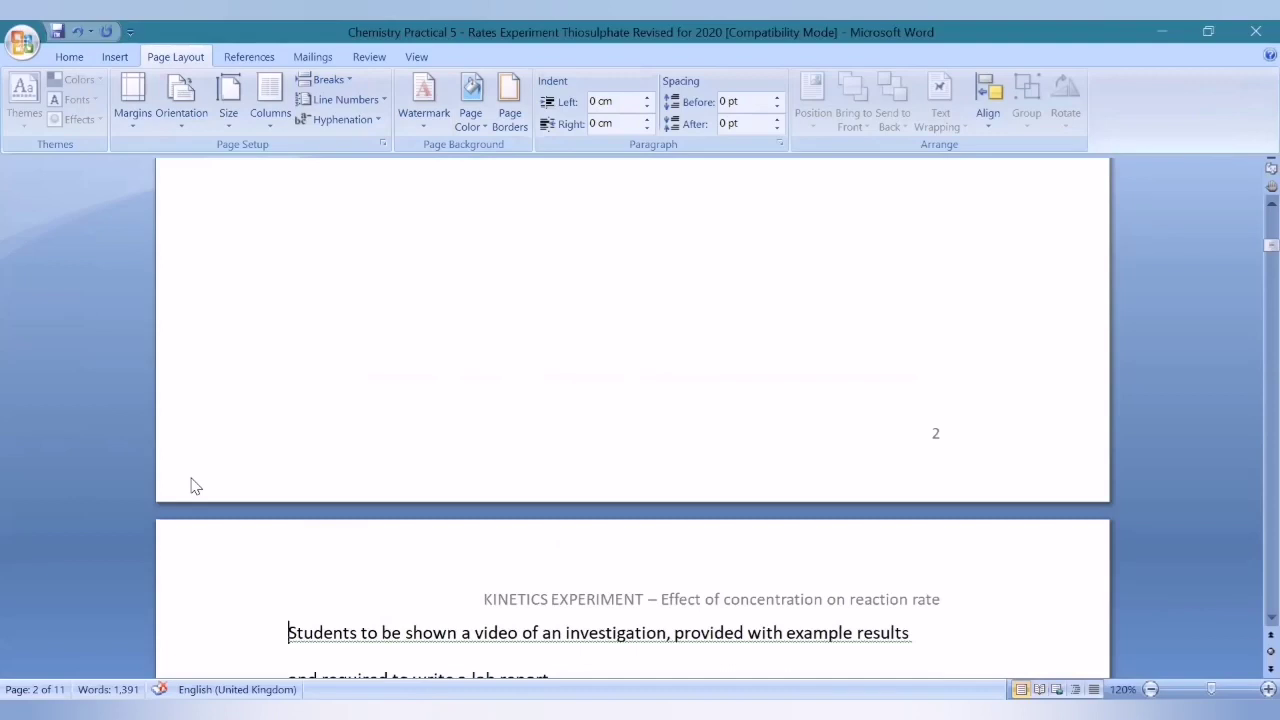
pyautogui.scroll(10, 730, 434)
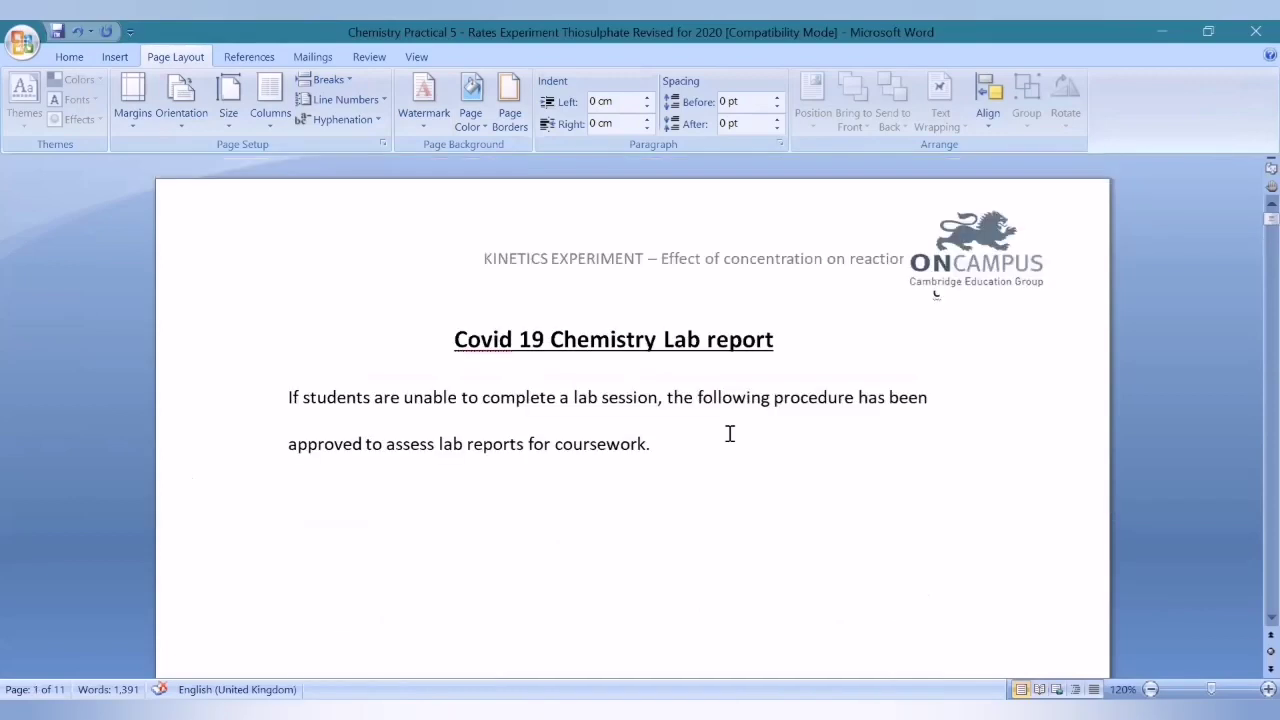
pyautogui.click(730, 434)
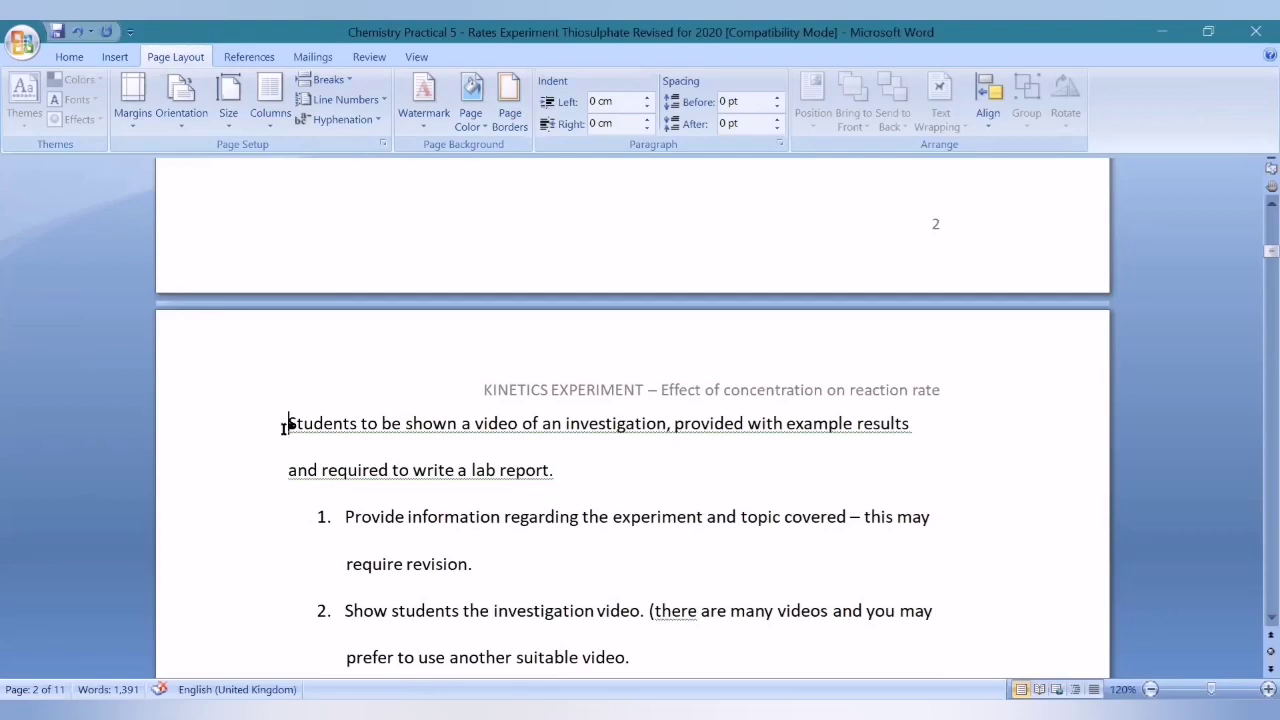
# Step: Replace the Odd Page section break before the "Students to be shown a video" paragraph with a paragraph break and a Continuous section break
pyautogui.press('BackSpace')
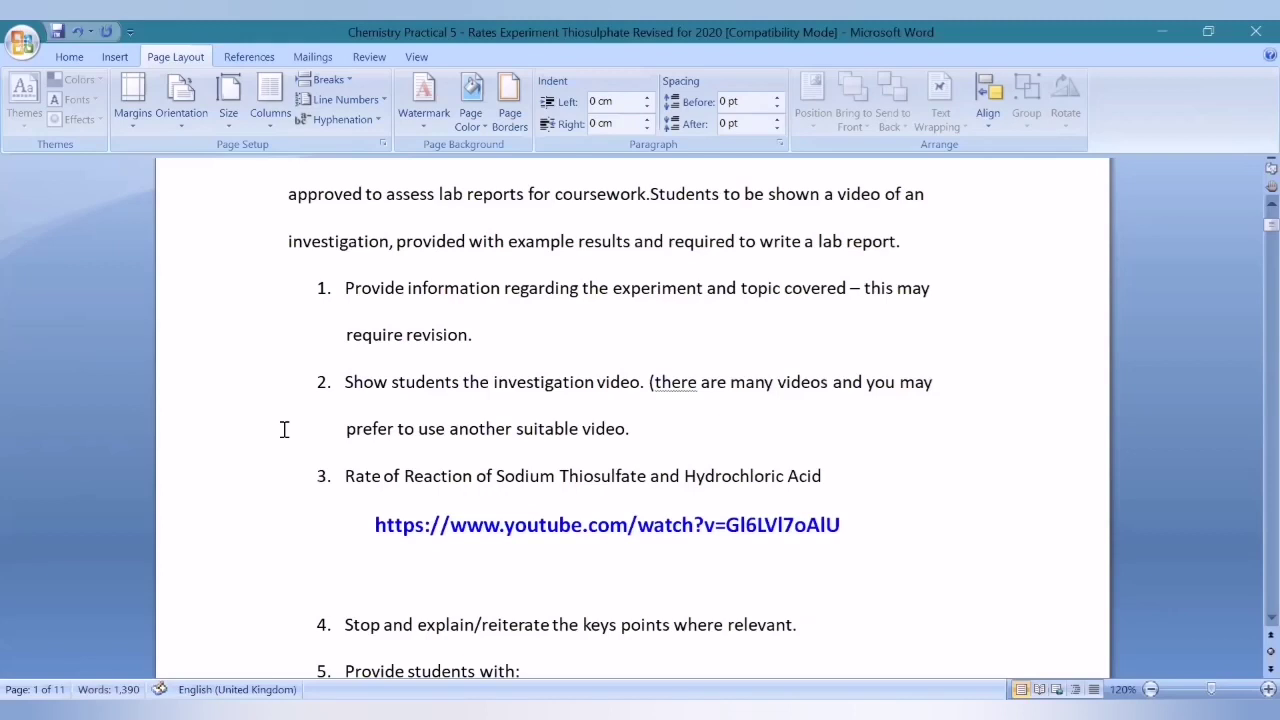
pyautogui.press('Return')
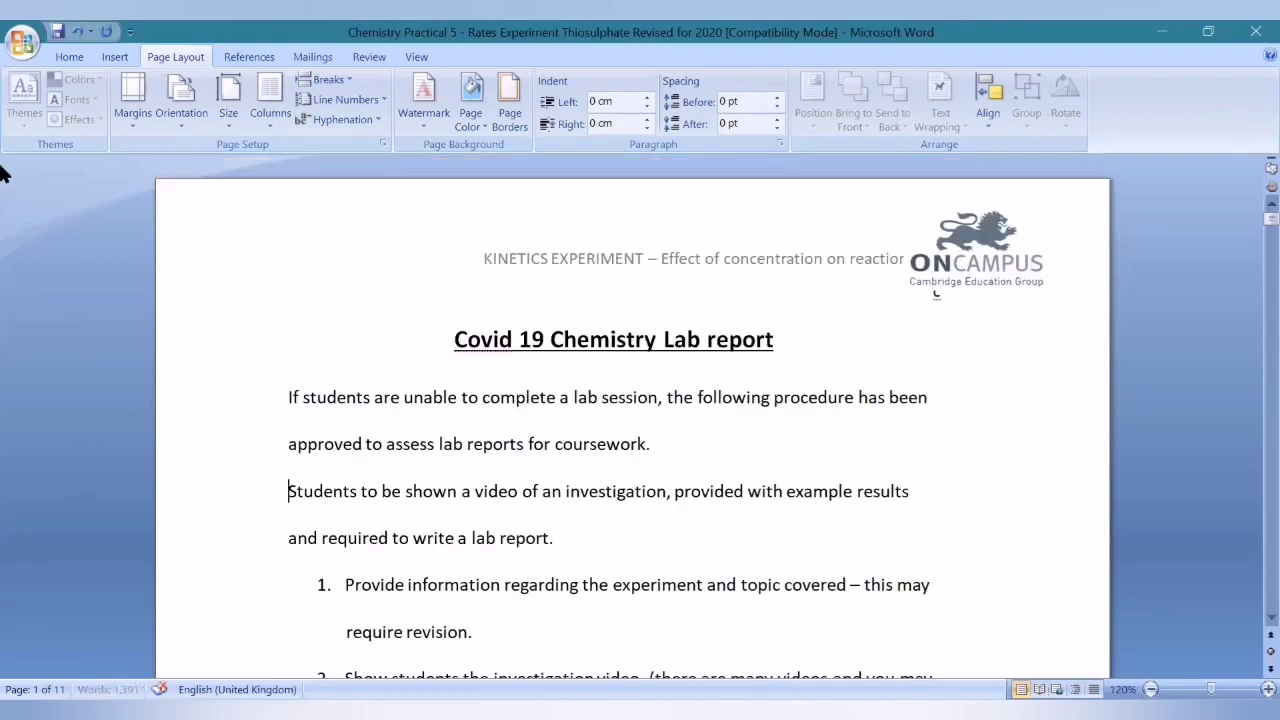
pyautogui.click(336, 85)
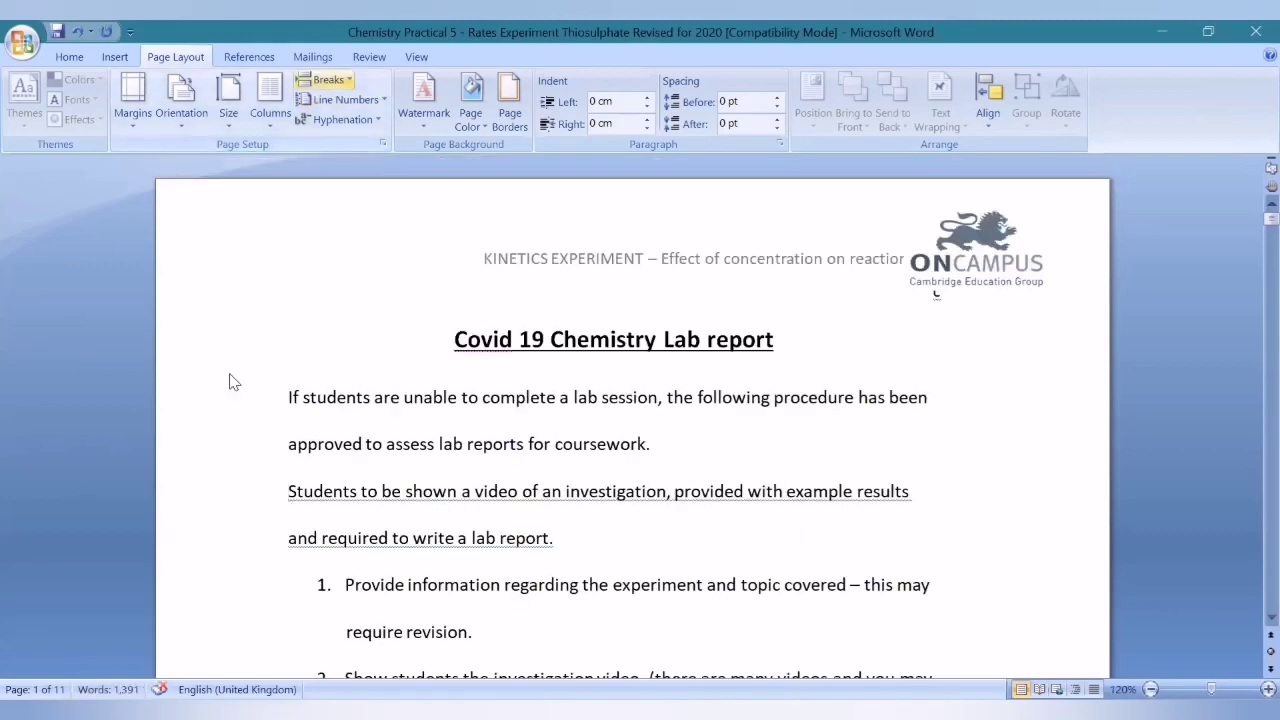
pyautogui.click(229, 382)
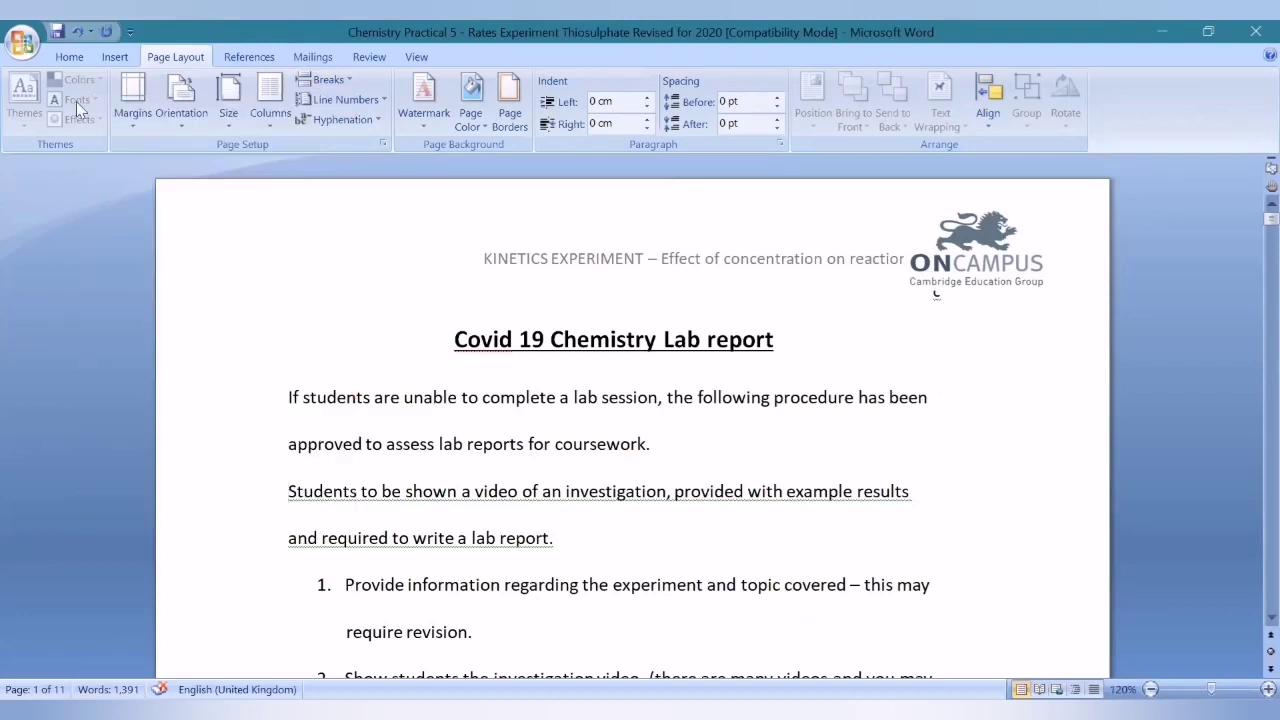
# Step: Show the formatting marks, open the page setup from the Continuous section break after "coursework.", and close it without changes
pyautogui.click(69, 57)
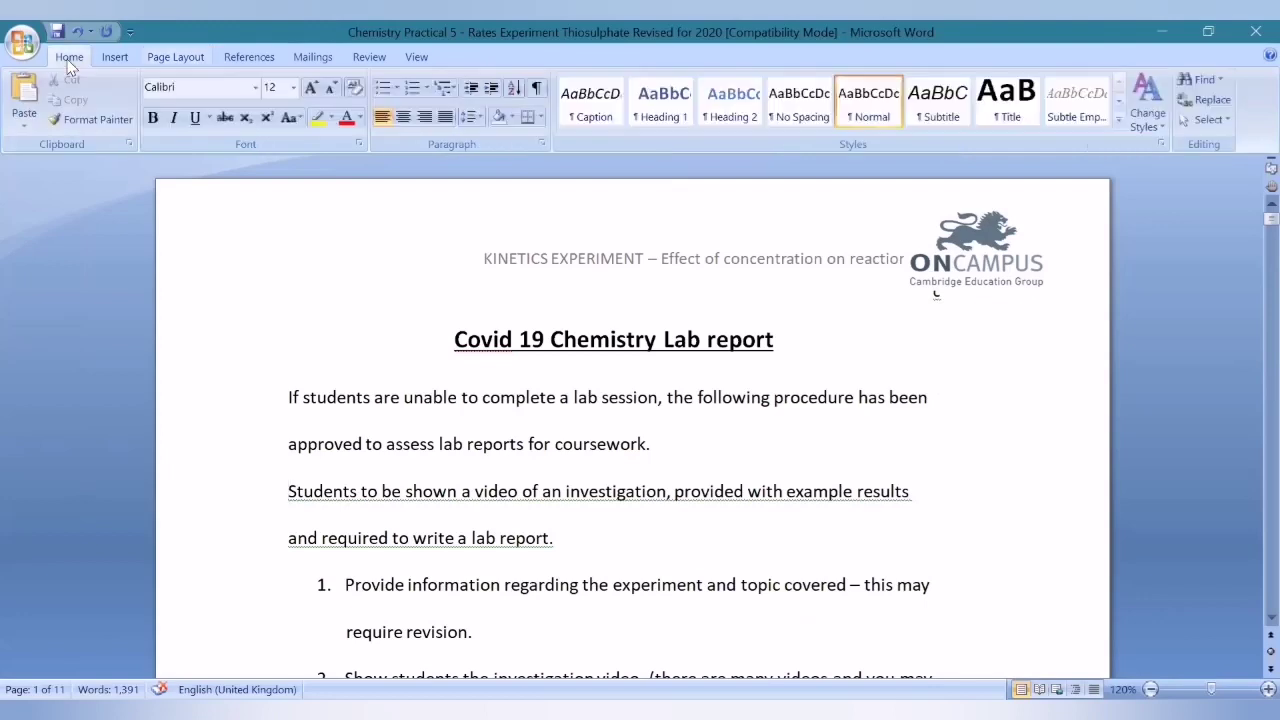
pyautogui.click(536, 88)
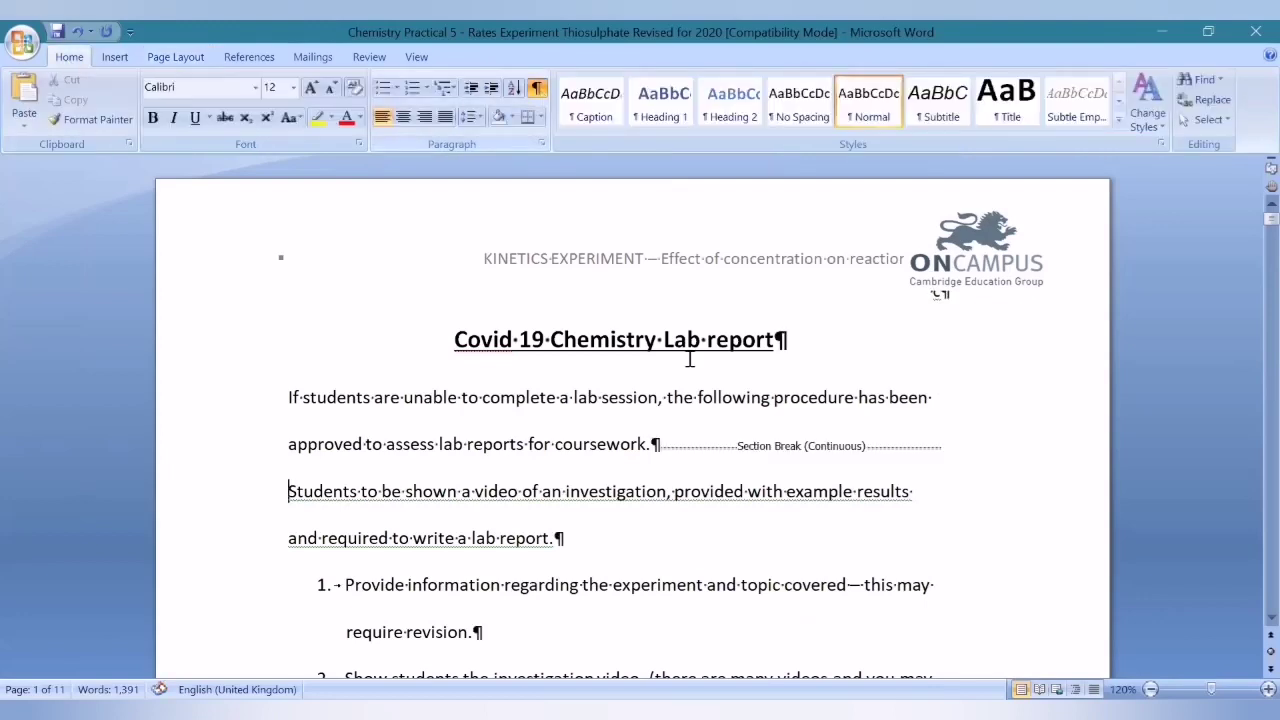
pyautogui.click(803, 446)
pyautogui.doubleClick(805, 448)
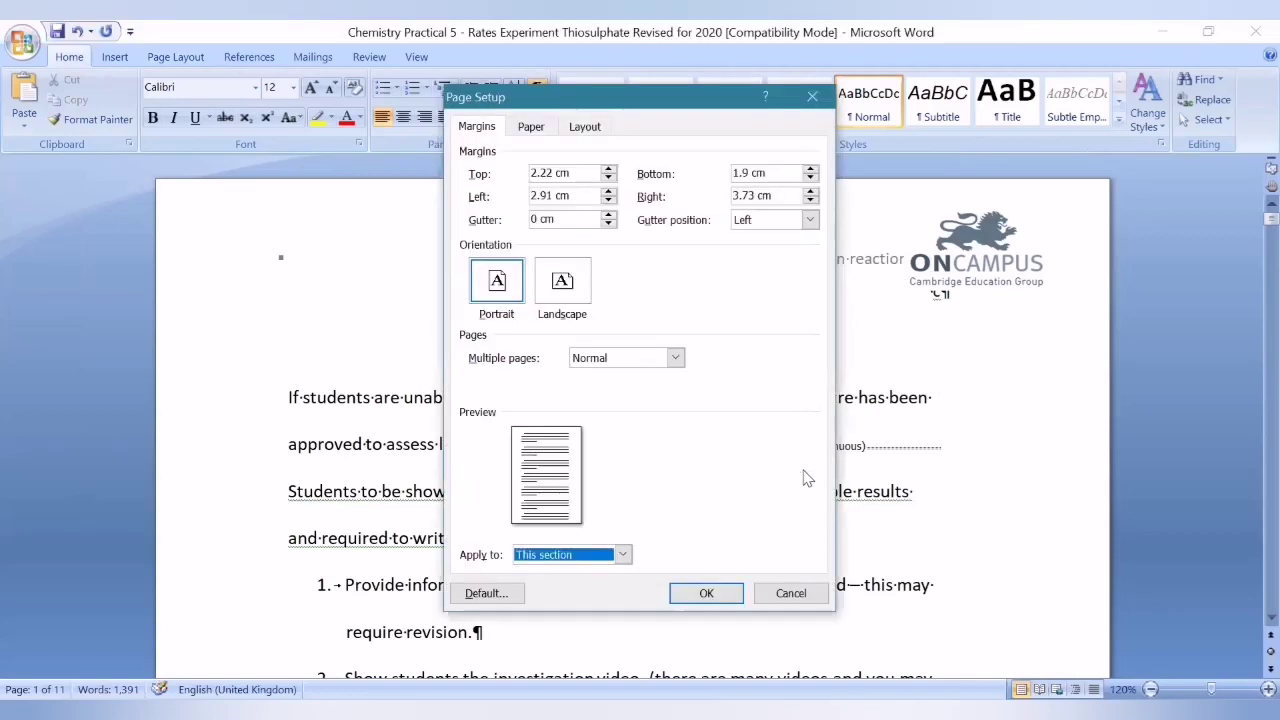
pyautogui.click(790, 593)
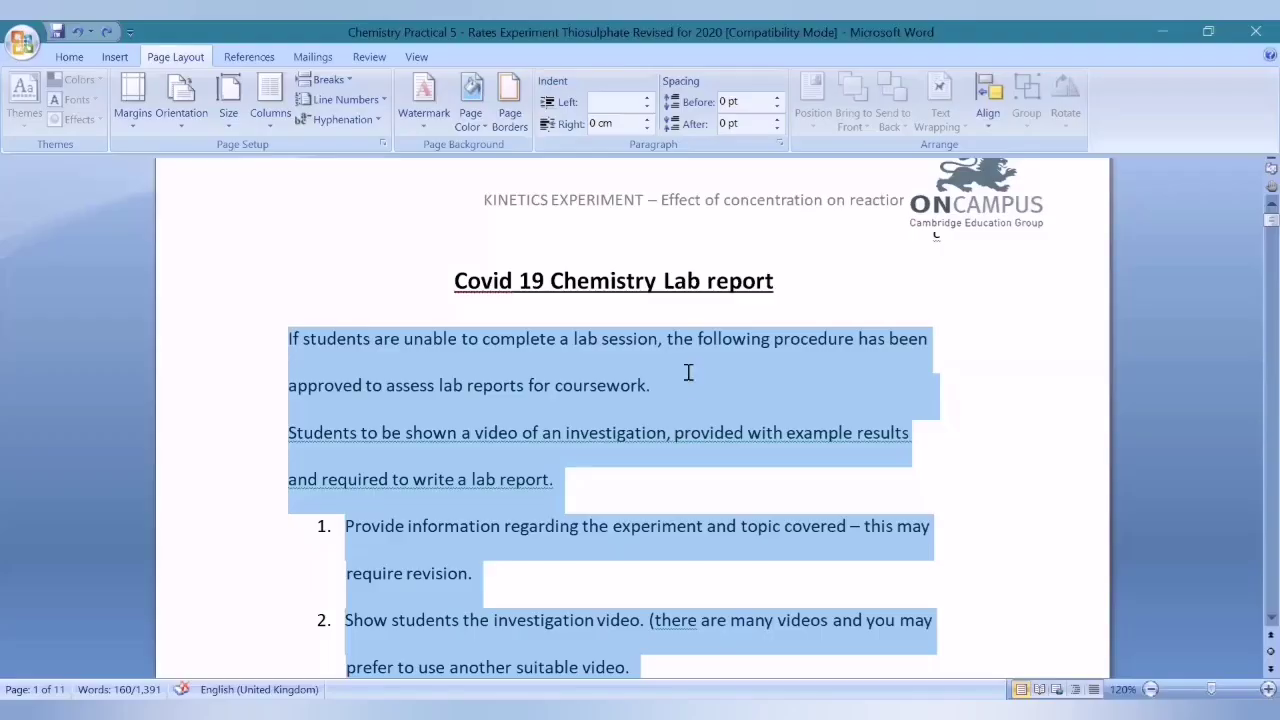
pyautogui.click(688, 372)
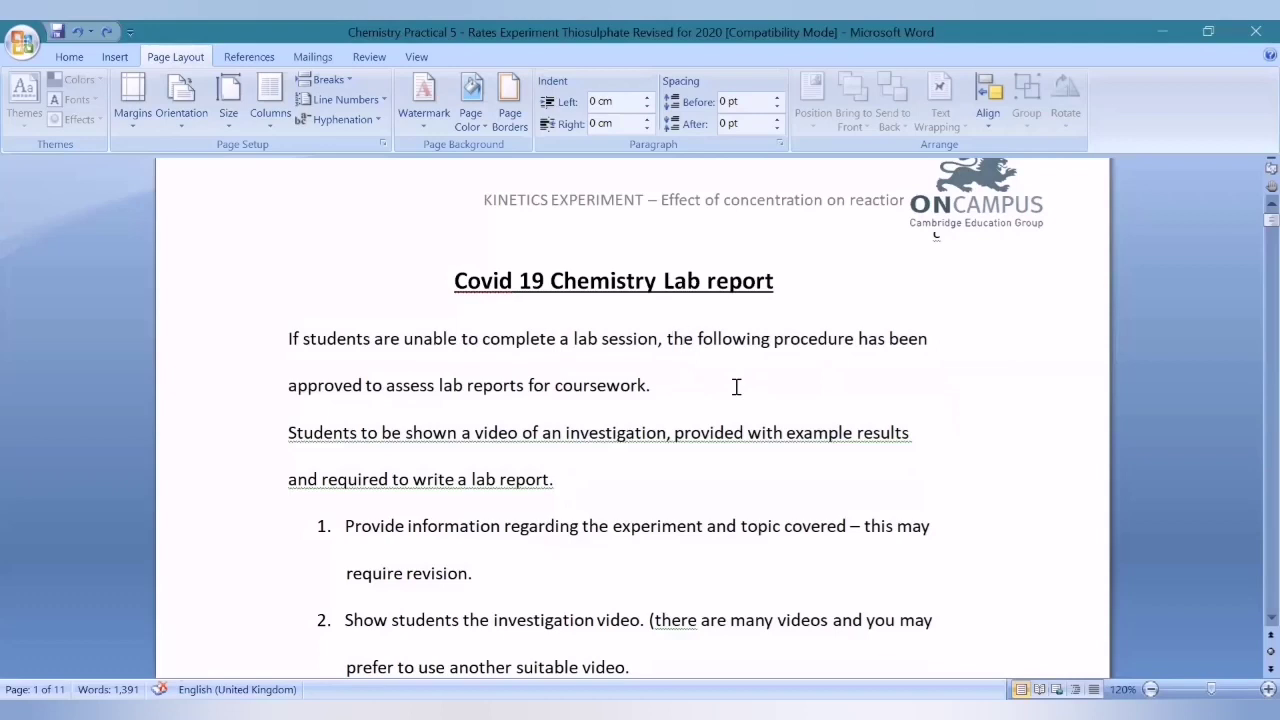
pyautogui.click(673, 283)
pyautogui.doubleClick(628, 340)
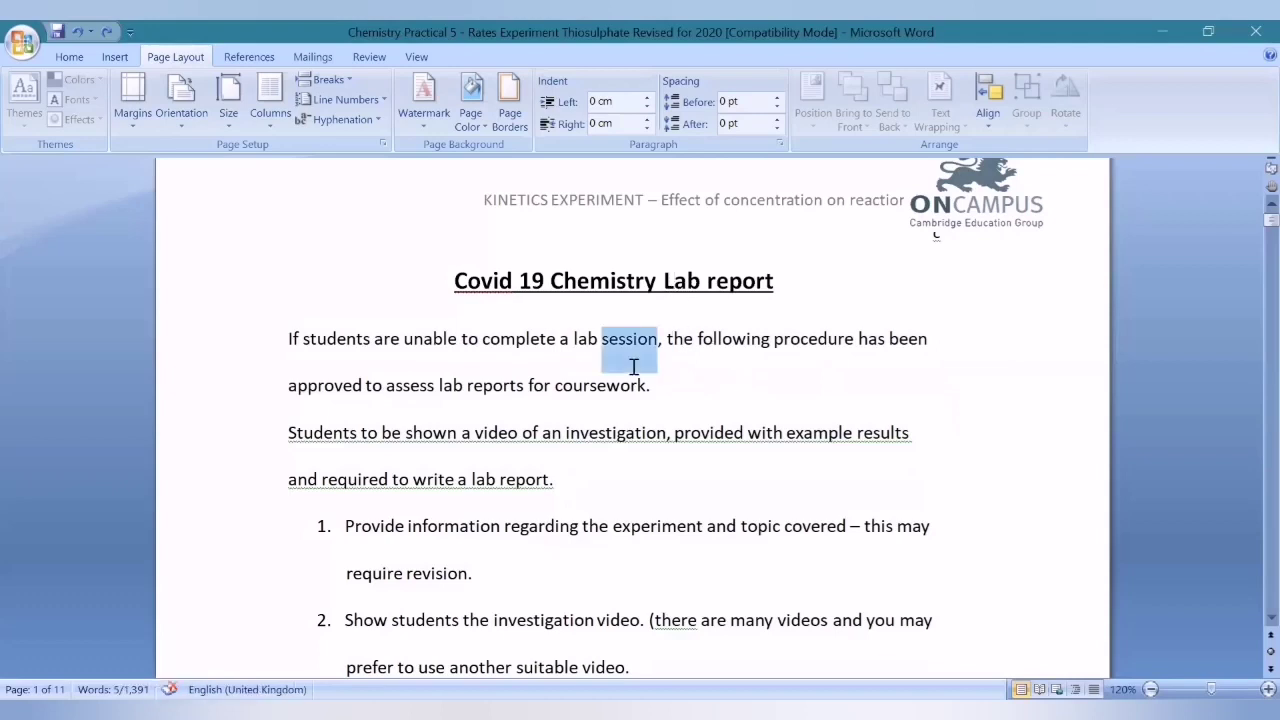
pyautogui.click(555, 385)
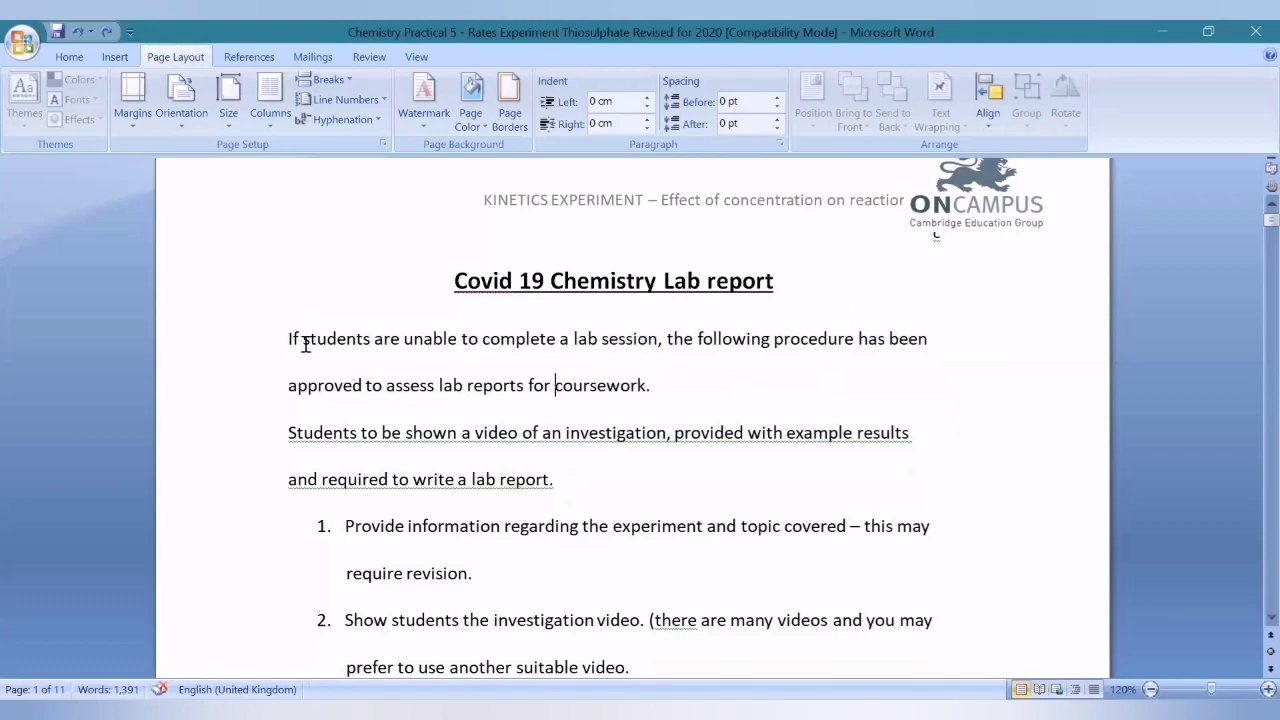
# Step: Lay out the first page's text in two columns, from "If students are unable" to the end of the "As students do not actually perform" paragraph
pyautogui.click(290, 340)
pyautogui.moveTo(290, 340); pyautogui.dragTo(782, 367)
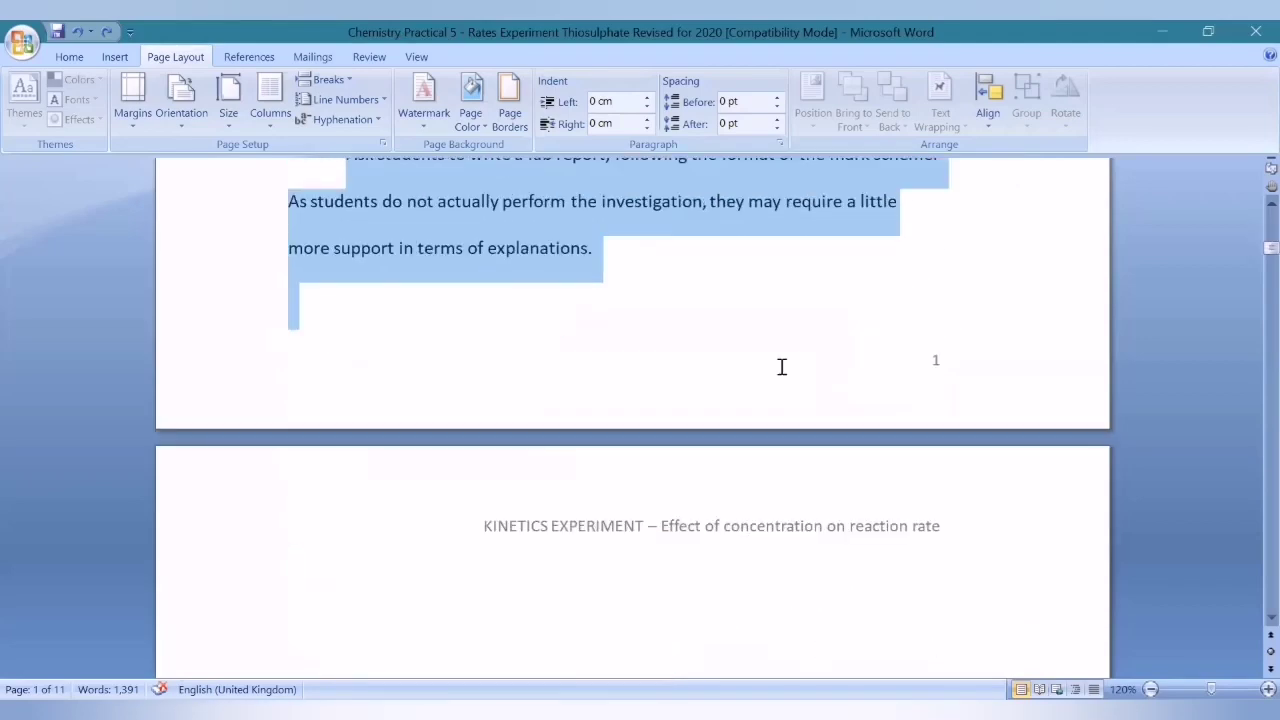
pyautogui.moveTo(760, 297); pyautogui.dragTo(763, 304)
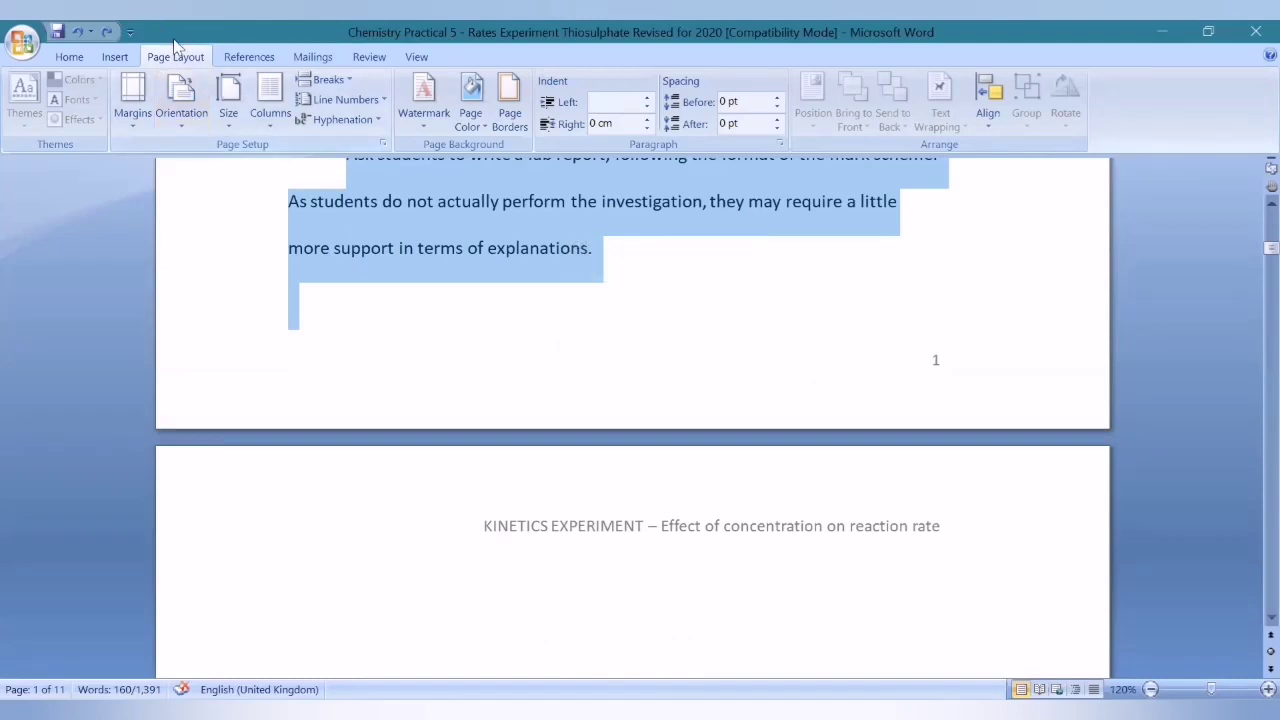
pyautogui.click(269, 117)
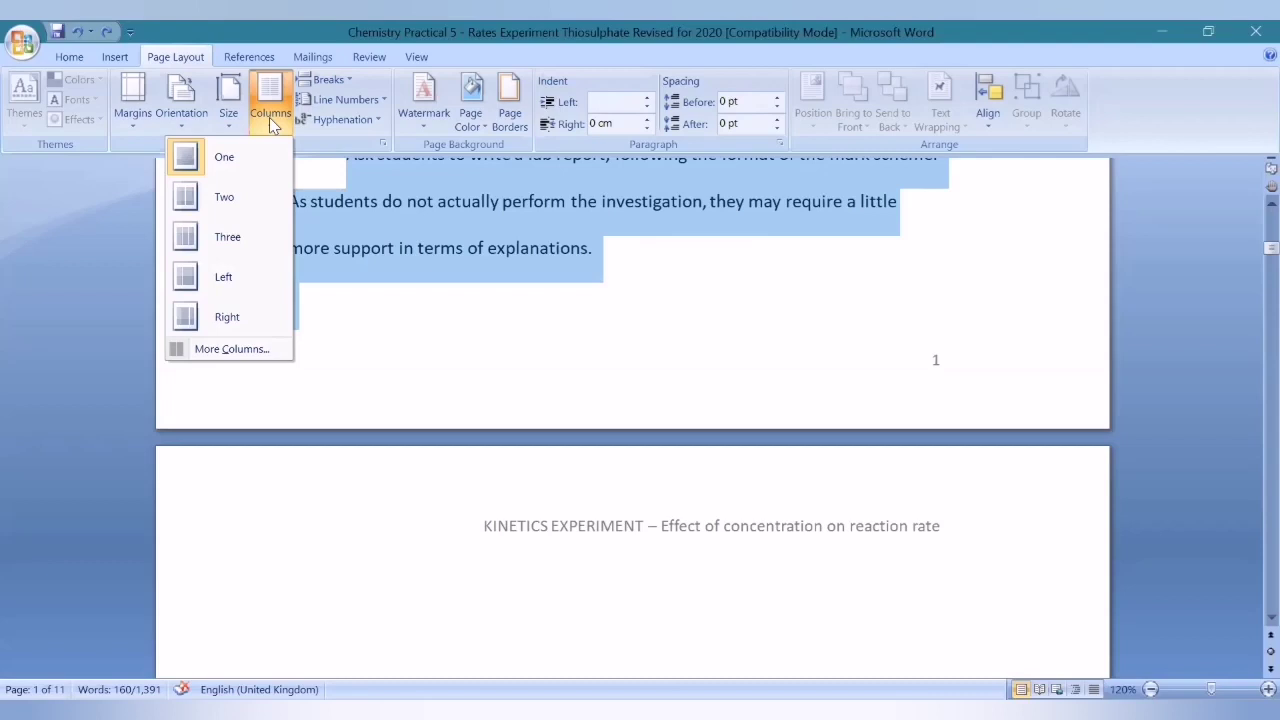
pyautogui.click(224, 199)
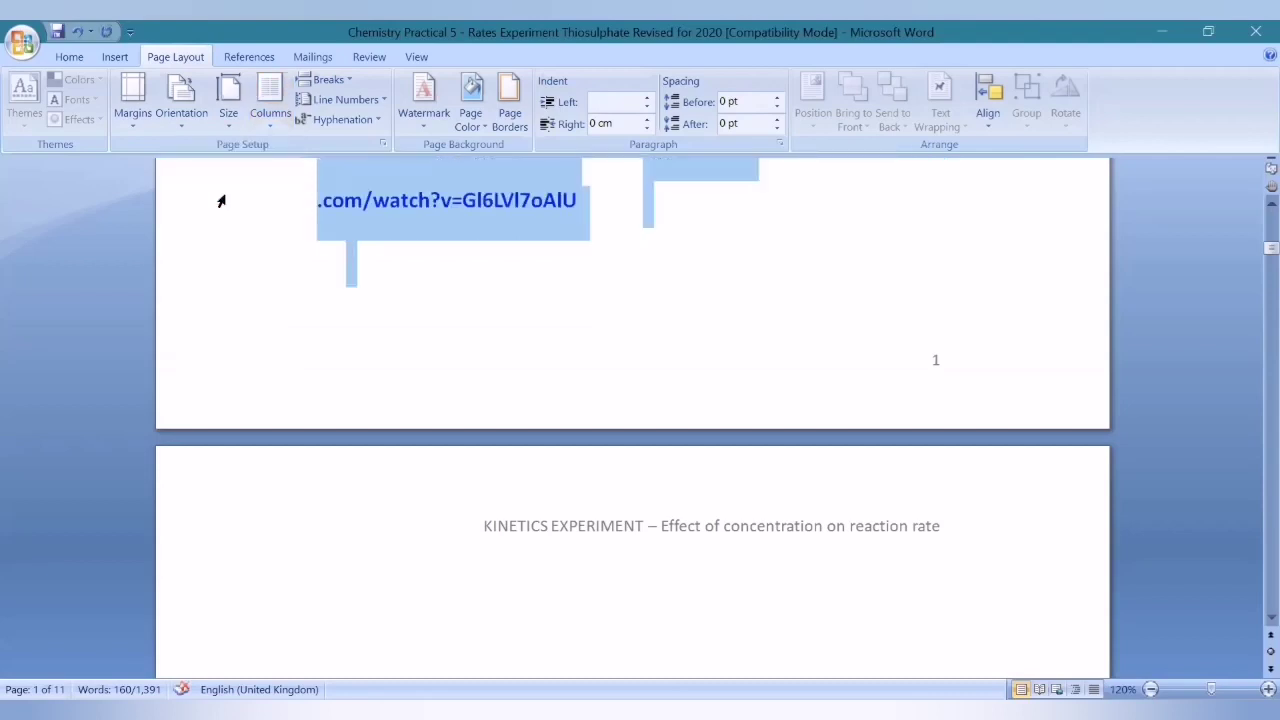
pyautogui.click(713, 463)
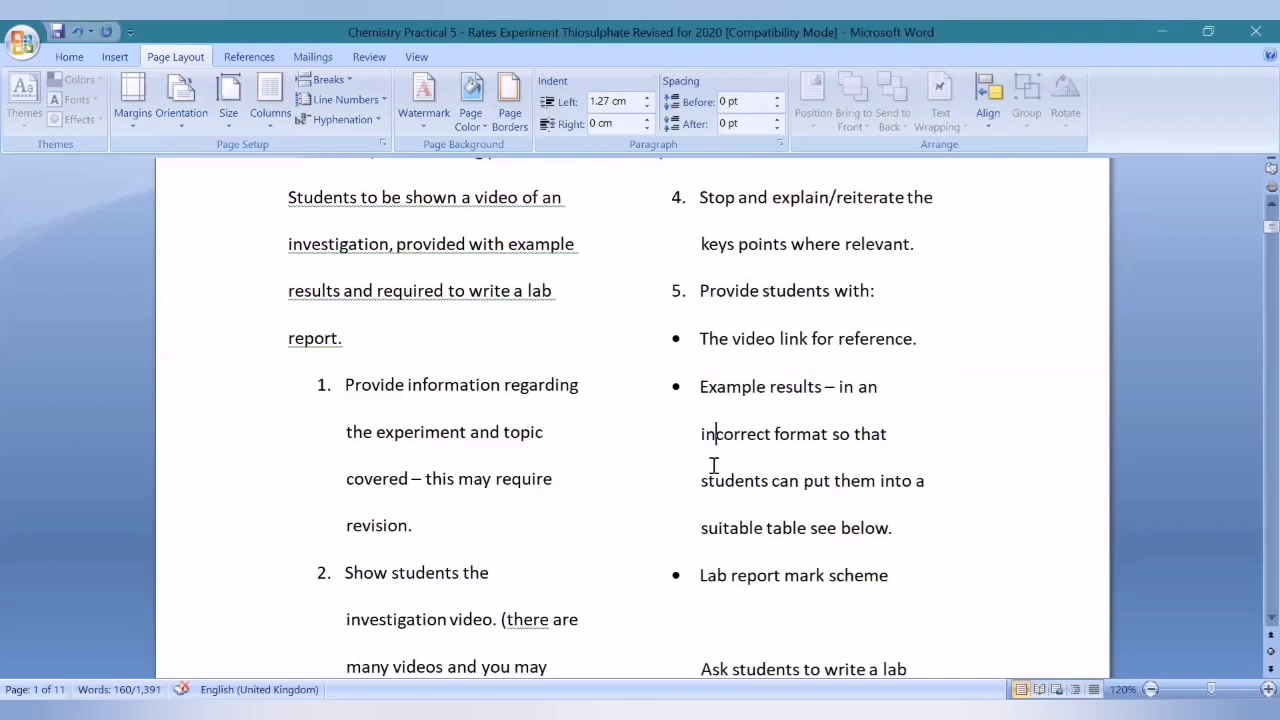
pyautogui.scroll(4, 713, 465)
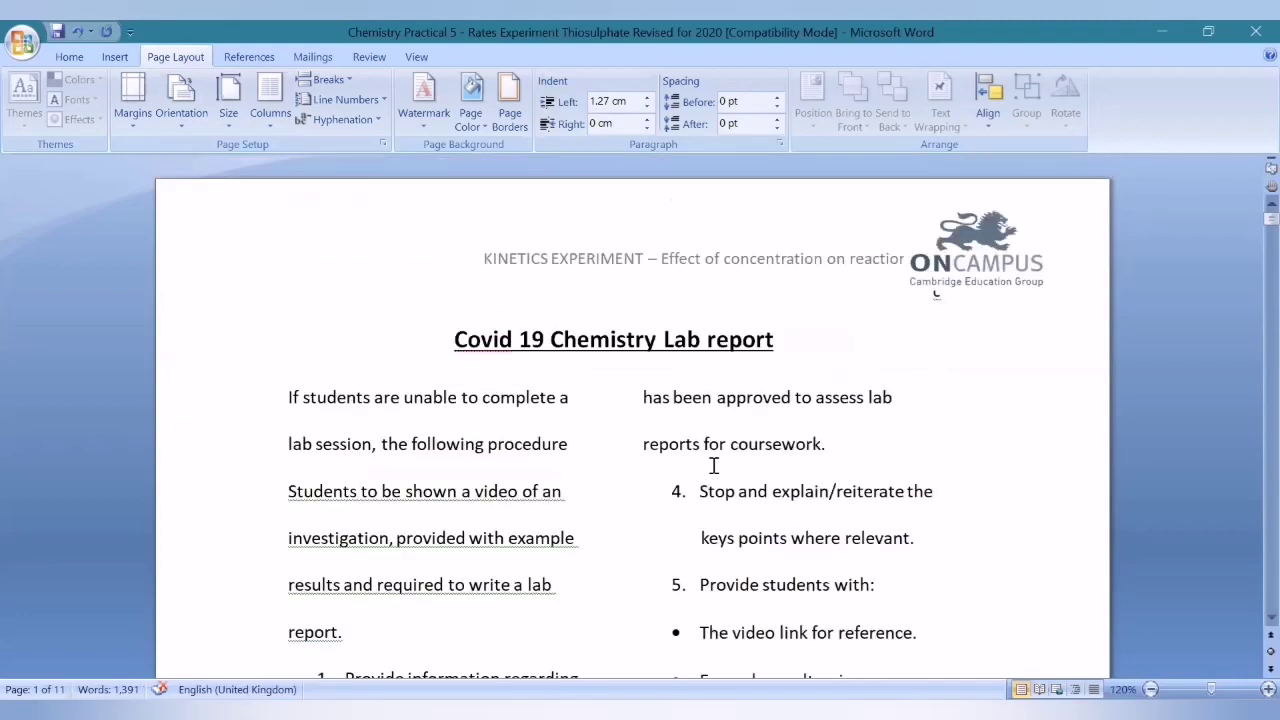
pyautogui.scroll(-1, 713, 465)
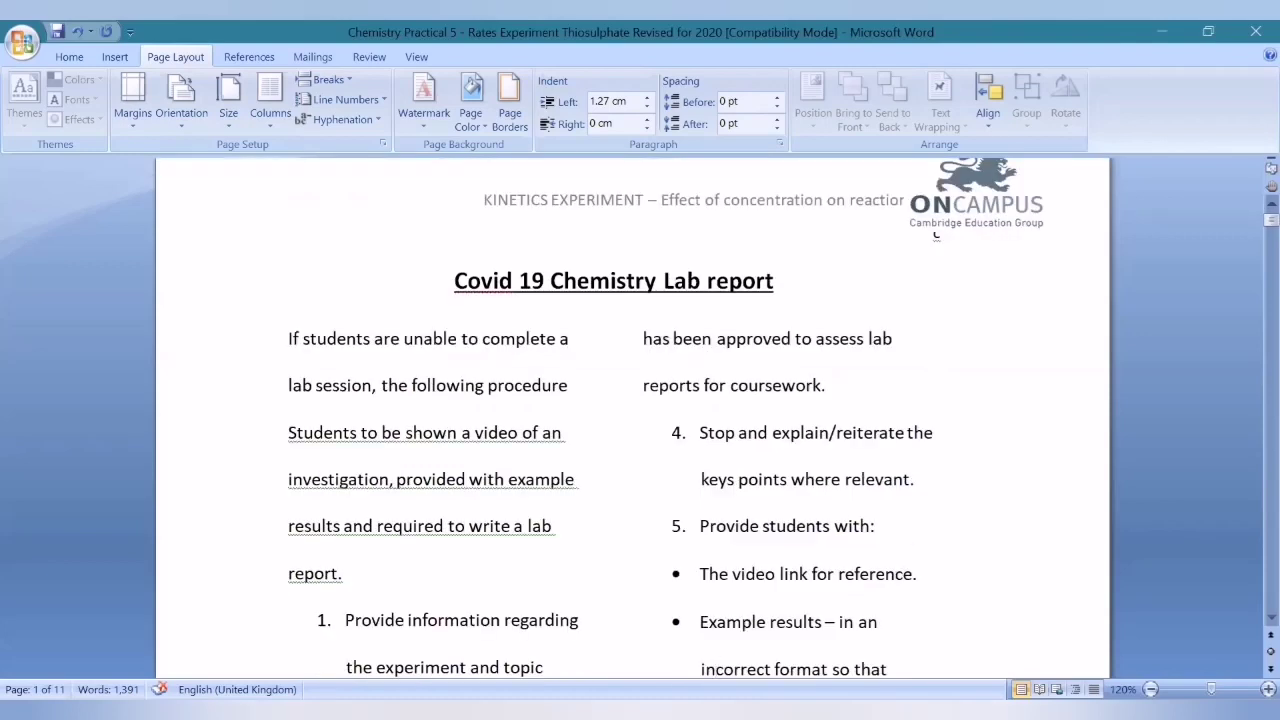
# Step: Try a three-column layout on only the opening "If students are unable" section, and undo it
pyautogui.click(660, 339)
pyautogui.click(272, 105)
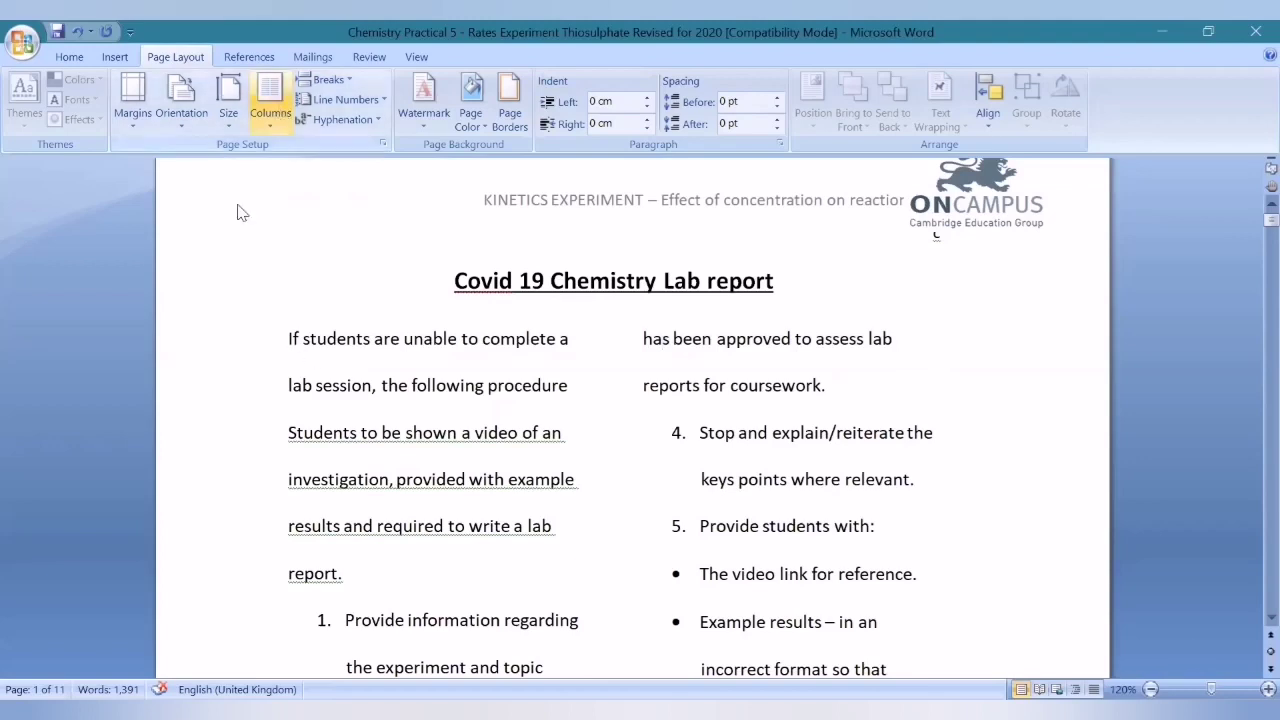
pyautogui.click(241, 237)
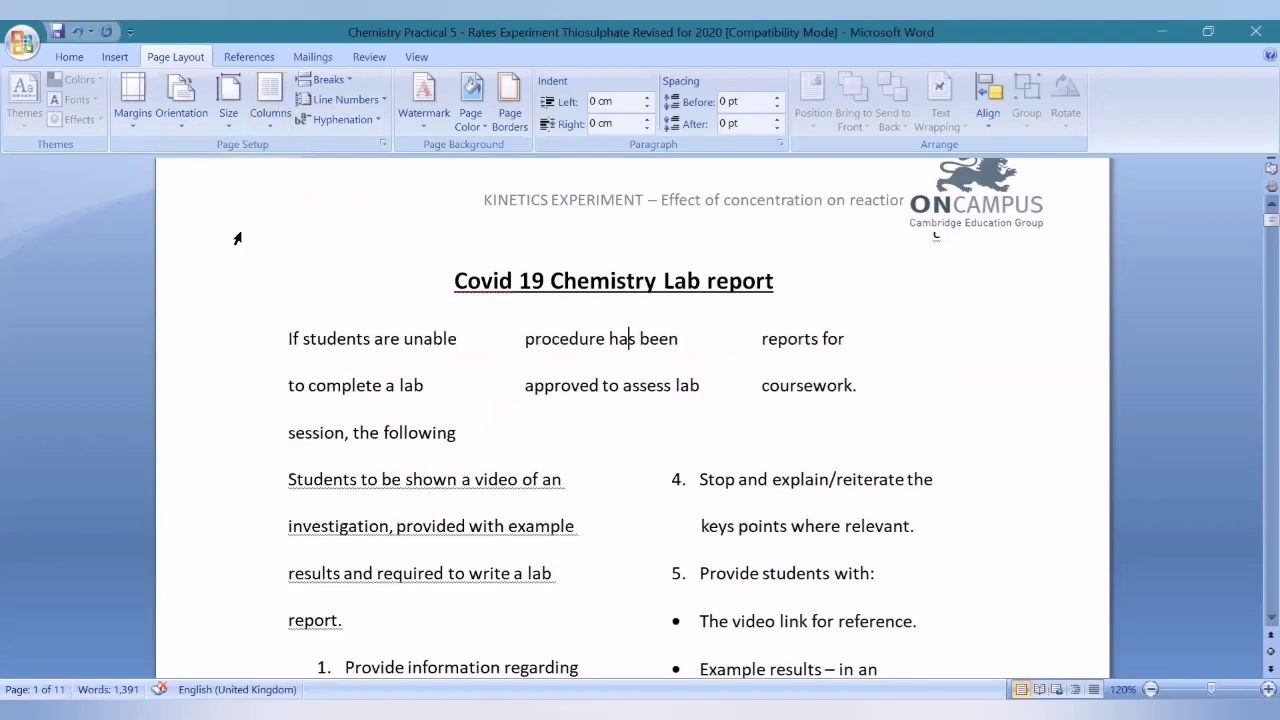
pyautogui.hotkey('ctrl', 'z')
# Step: Lay out all the text below the title on the first page in three columns
pyautogui.moveTo(279, 345); pyautogui.dragTo(826, 472)
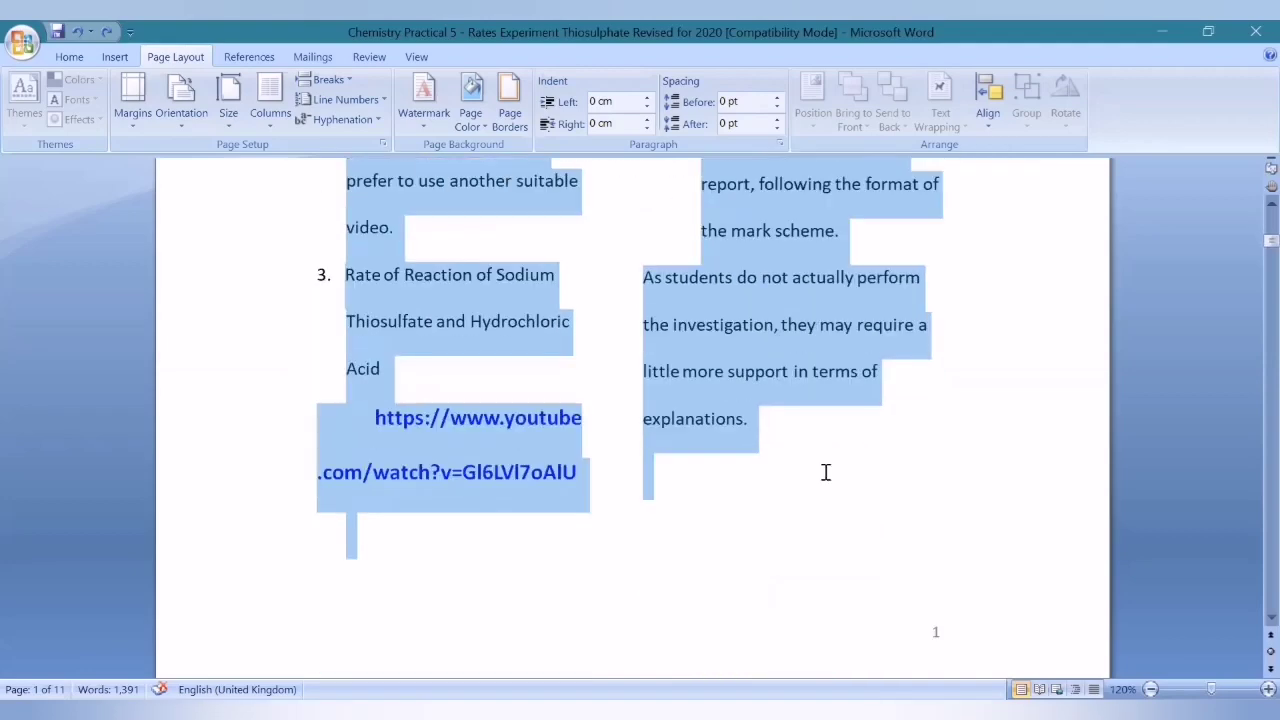
pyautogui.click(270, 115)
pyautogui.click(198, 250)
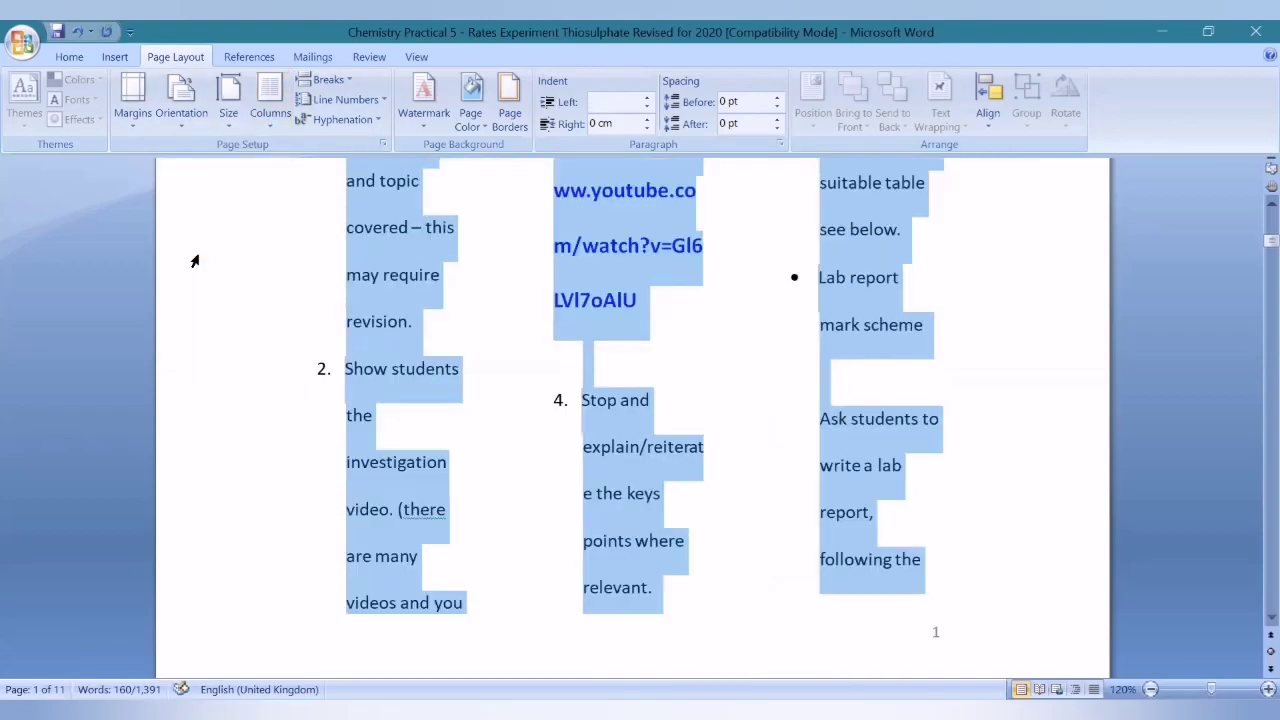
pyautogui.click(876, 527)
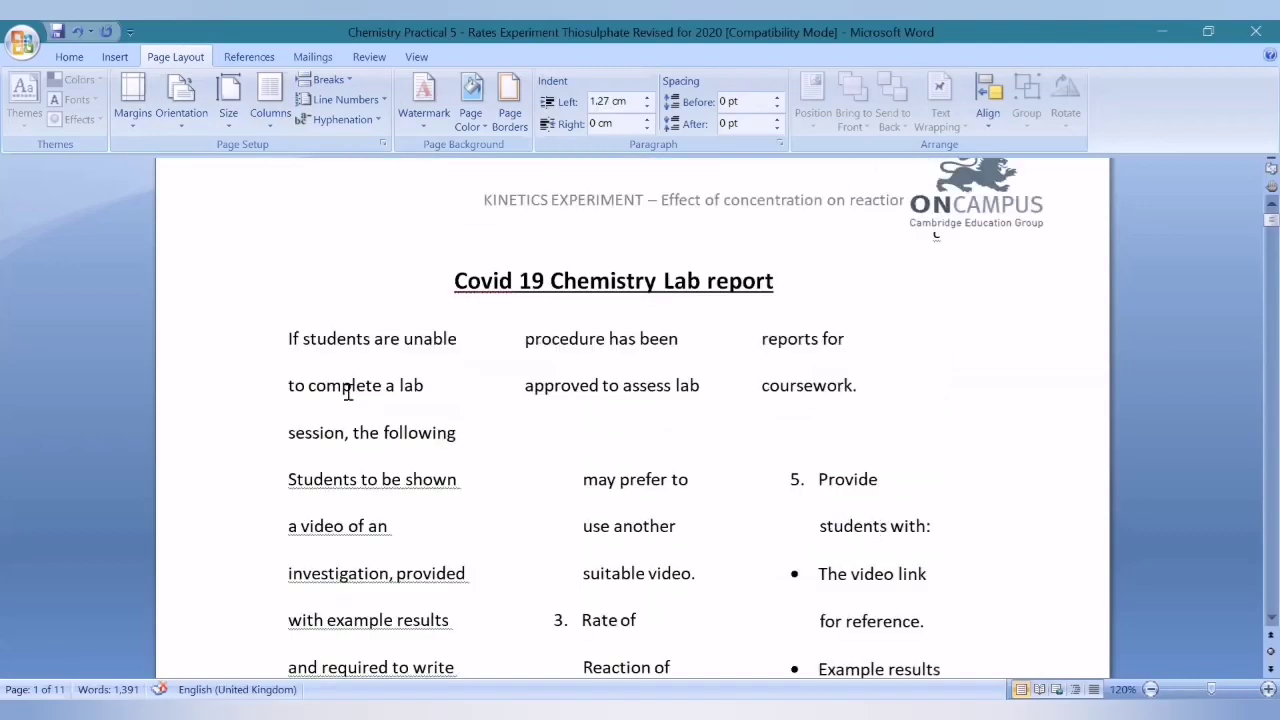
# Step: Change the text from "If students are unable" through "report, following the" to two columns
pyautogui.moveTo(287, 338); pyautogui.dragTo(926, 652)
pyautogui.click(265, 90)
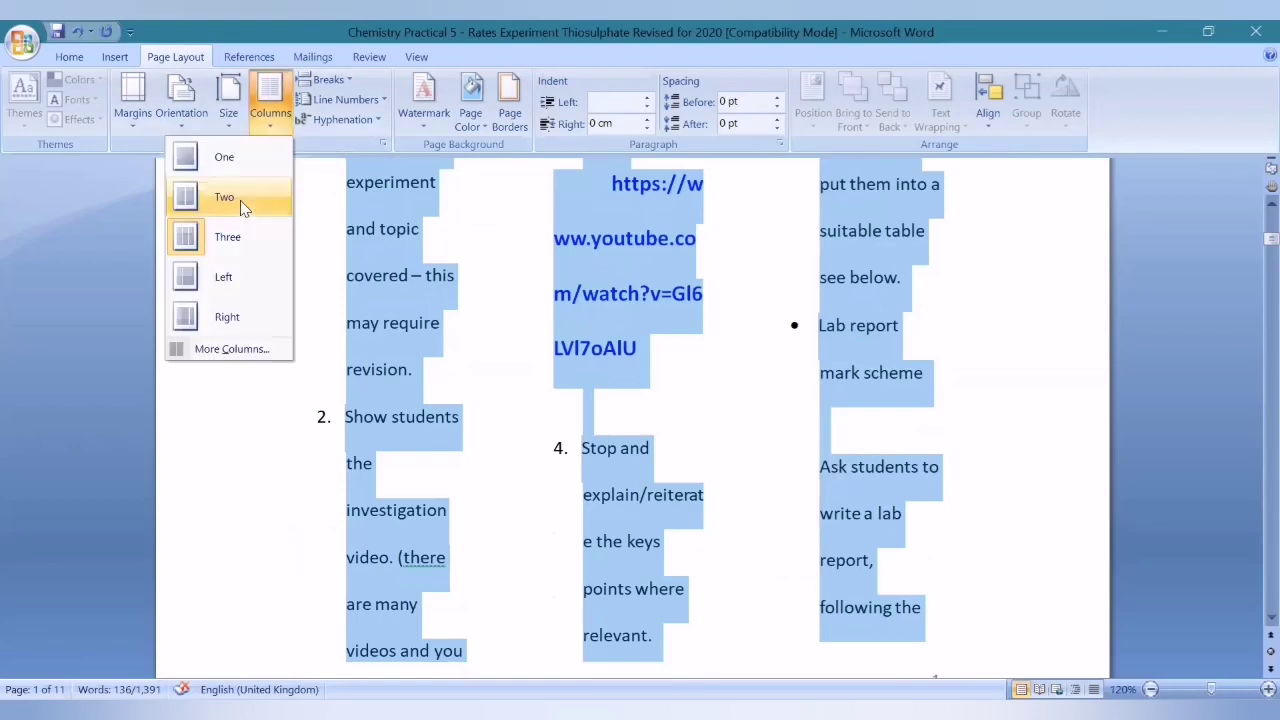
pyautogui.click(240, 200)
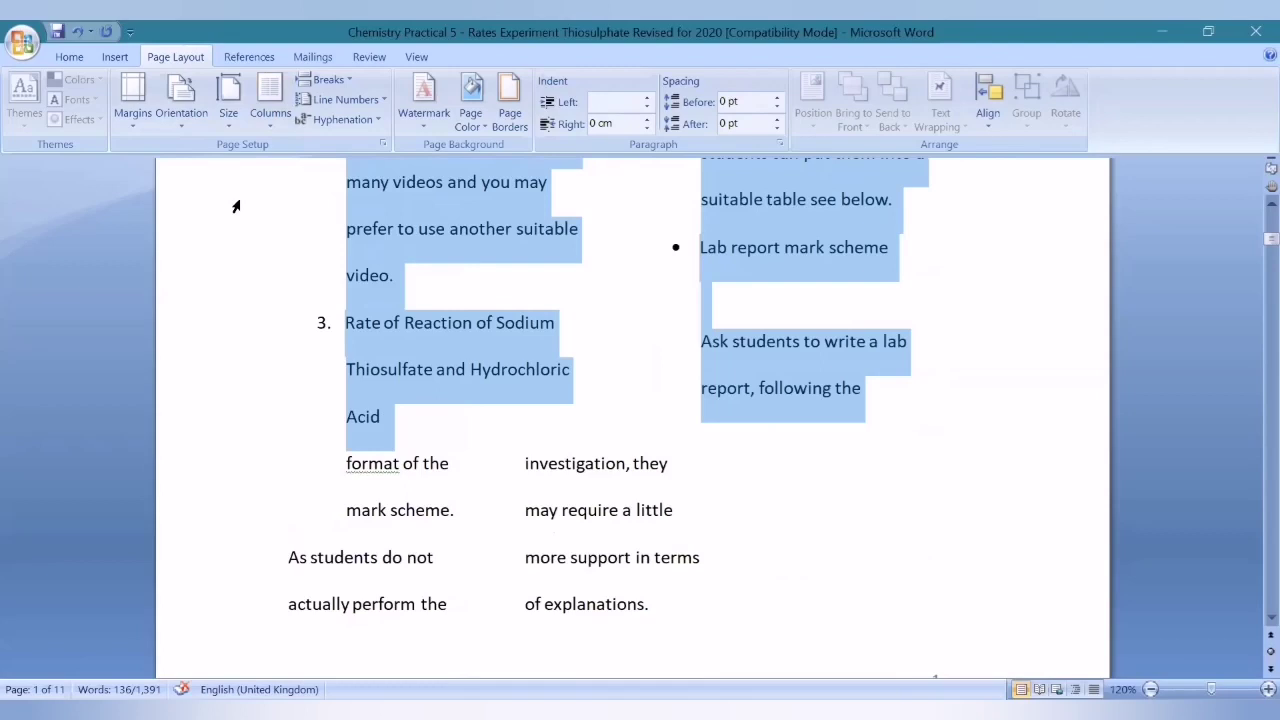
pyautogui.scroll(7, 236, 206)
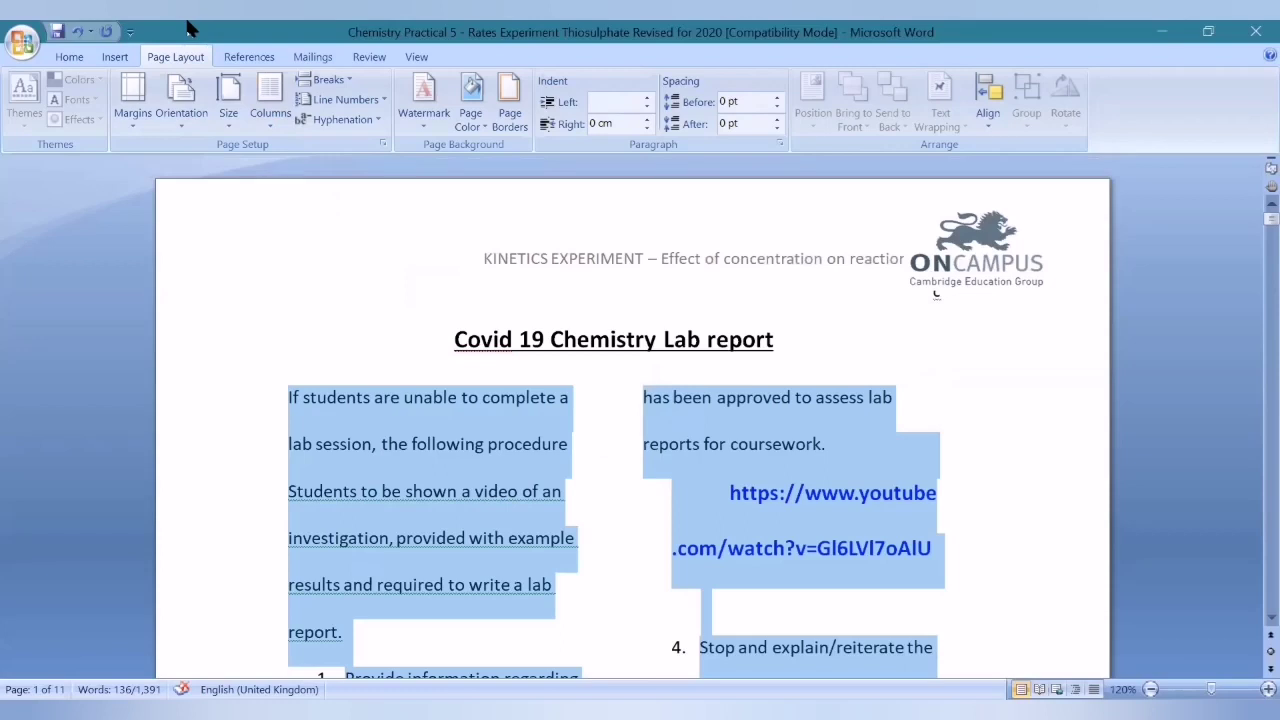
# Step: Set the paper size of the selected two-column text to Letter, 21.59 cm x 27.94 cm
pyautogui.click(228, 105)
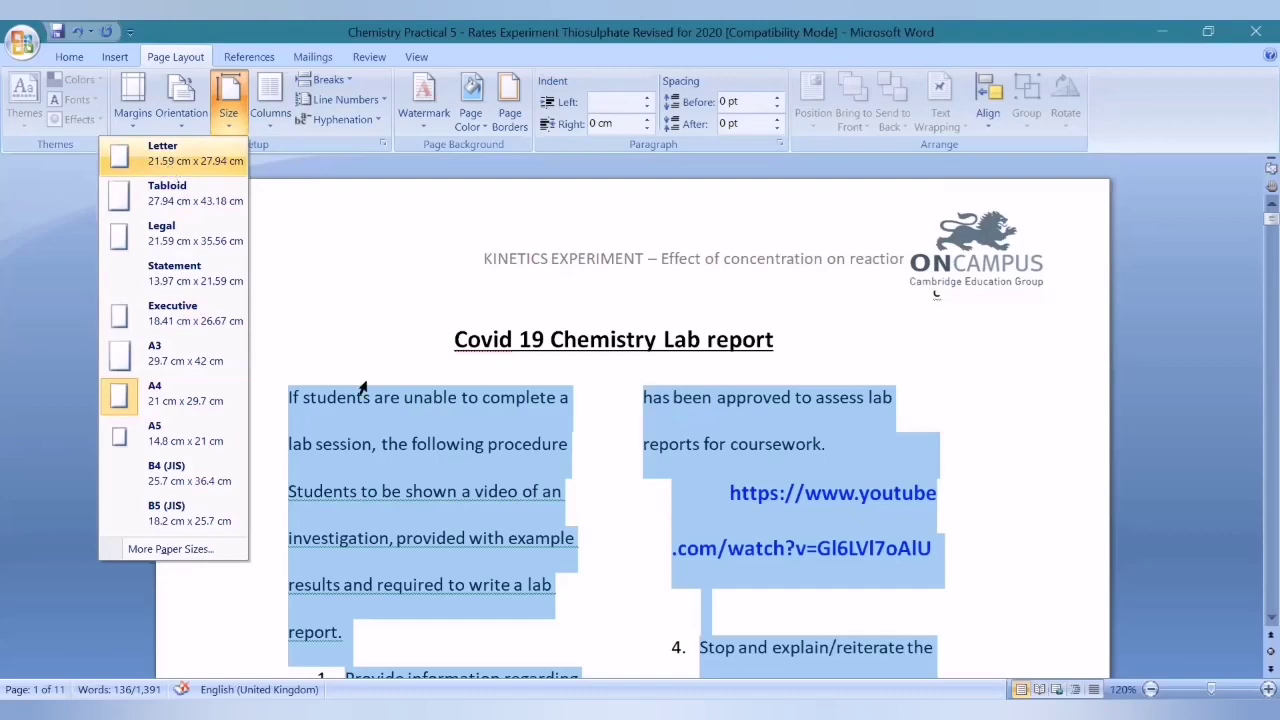
pyautogui.click(170, 166)
pyautogui.click(565, 609)
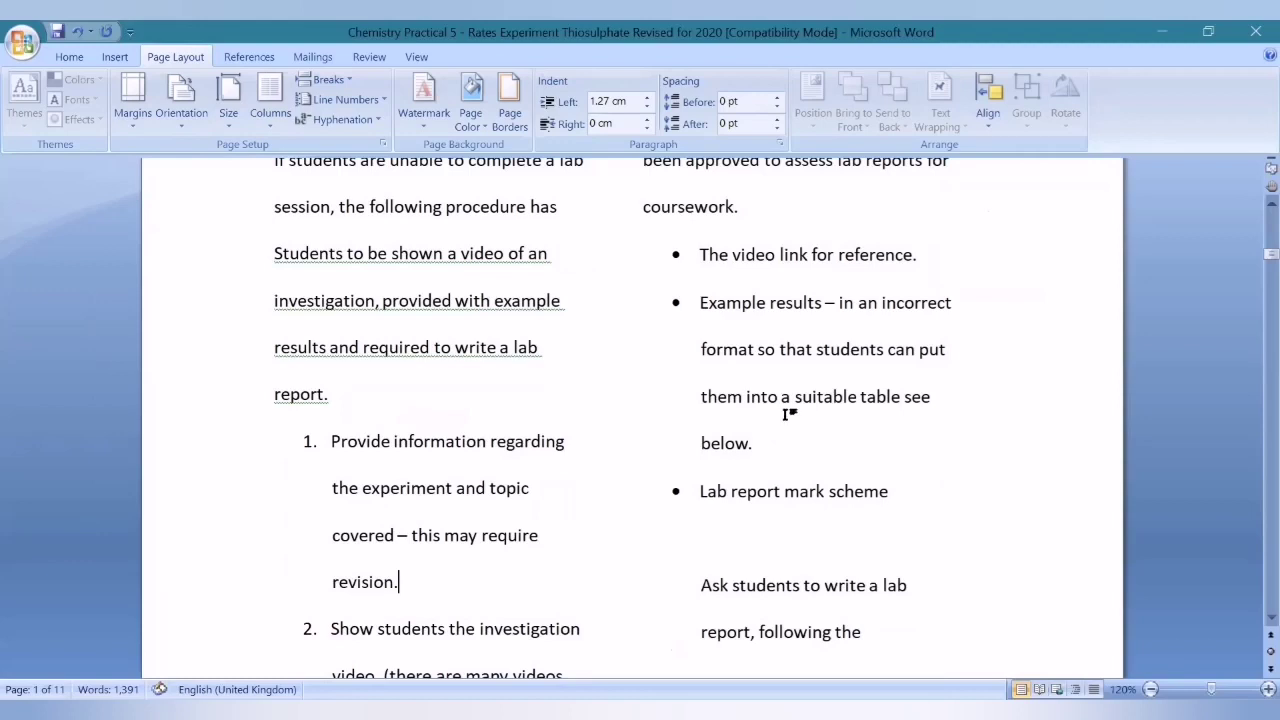
# Step: Try removing the section break between the title and the two-column text, and undo it
pyautogui.hotkey('ctrl', 'Home')
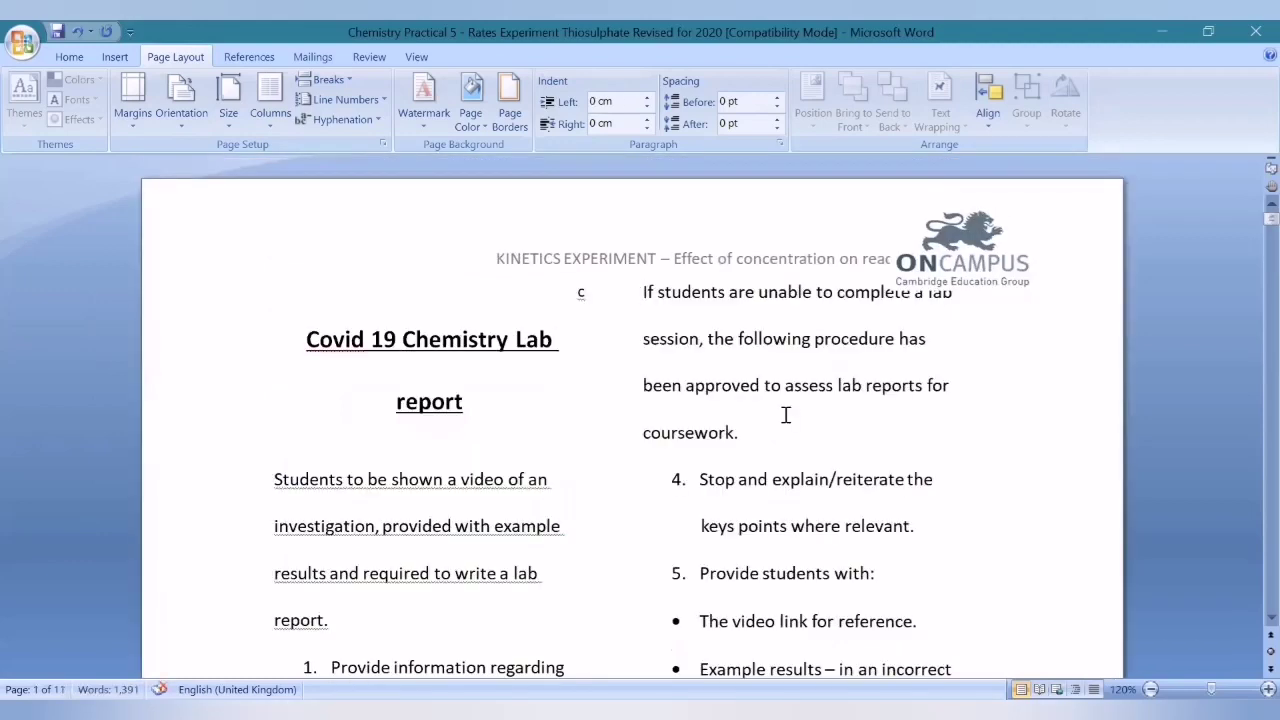
pyautogui.hotkey('ctrl', 'z')
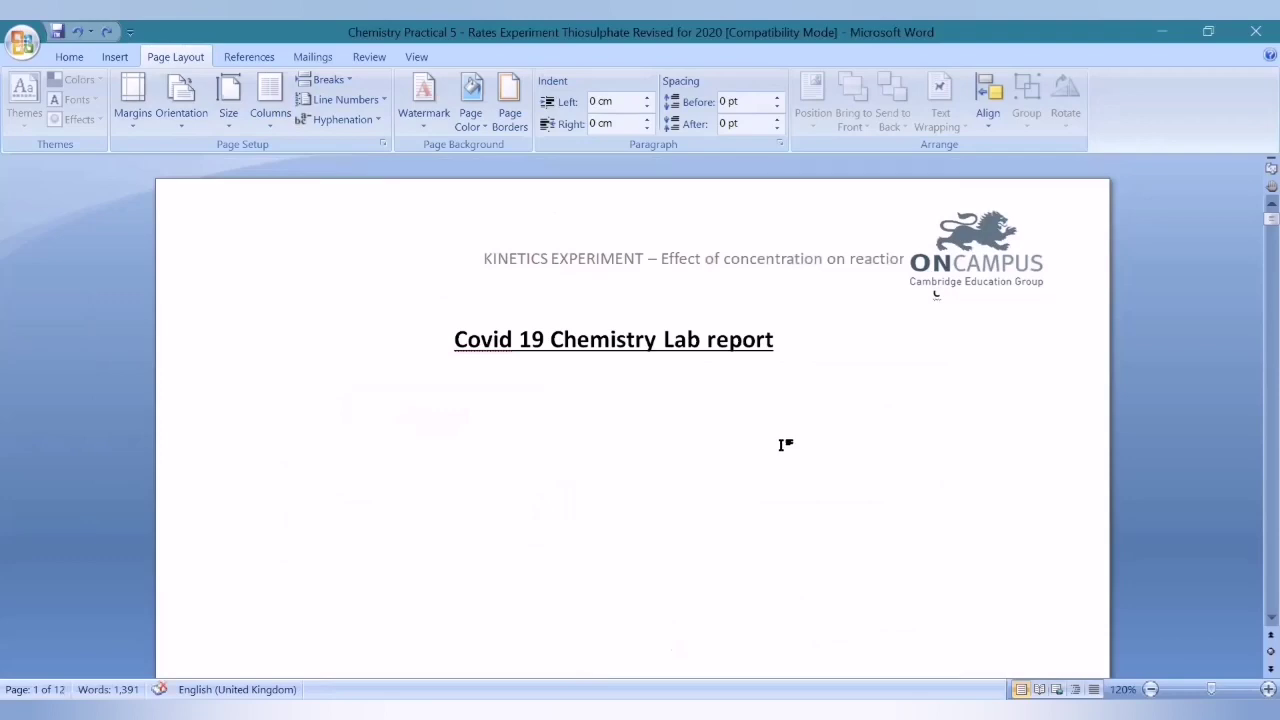
# Step: Return the text from "If students are unable" through "more support in terms of explanations." to one column
pyautogui.scroll(-10, 785, 445)
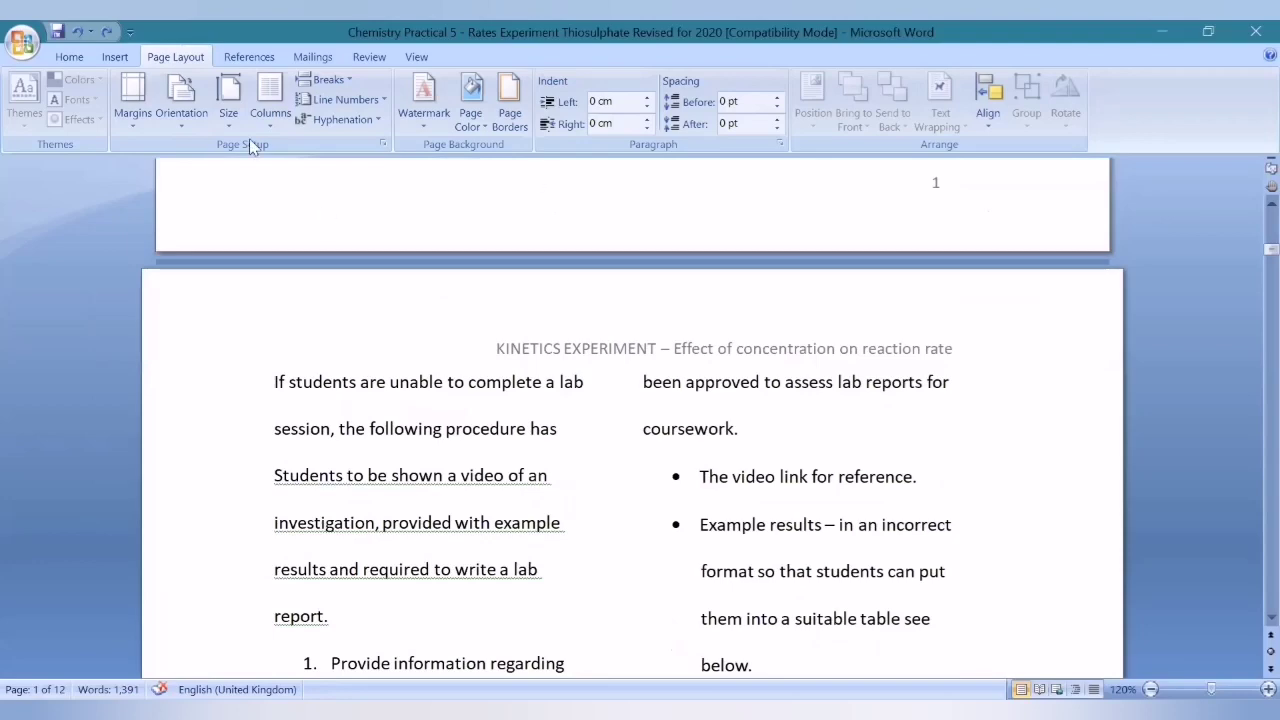
pyautogui.moveTo(272, 381); pyautogui.dragTo(656, 247)
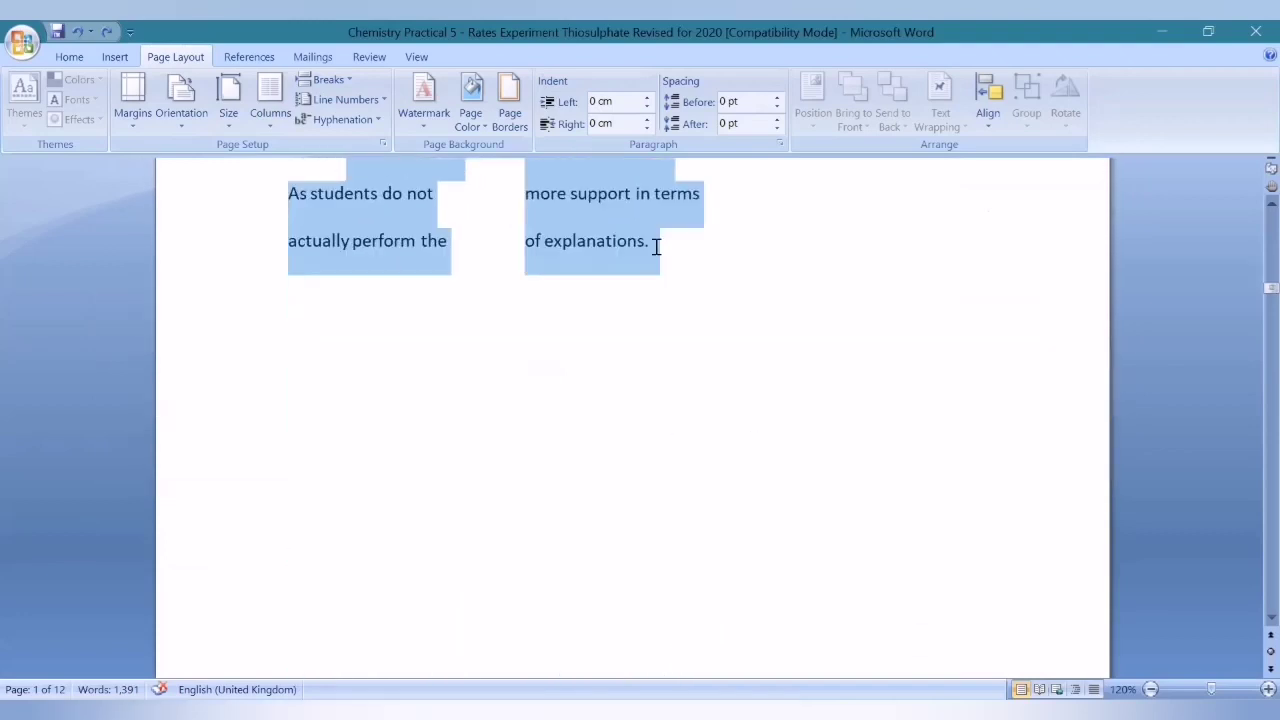
pyautogui.click(254, 98)
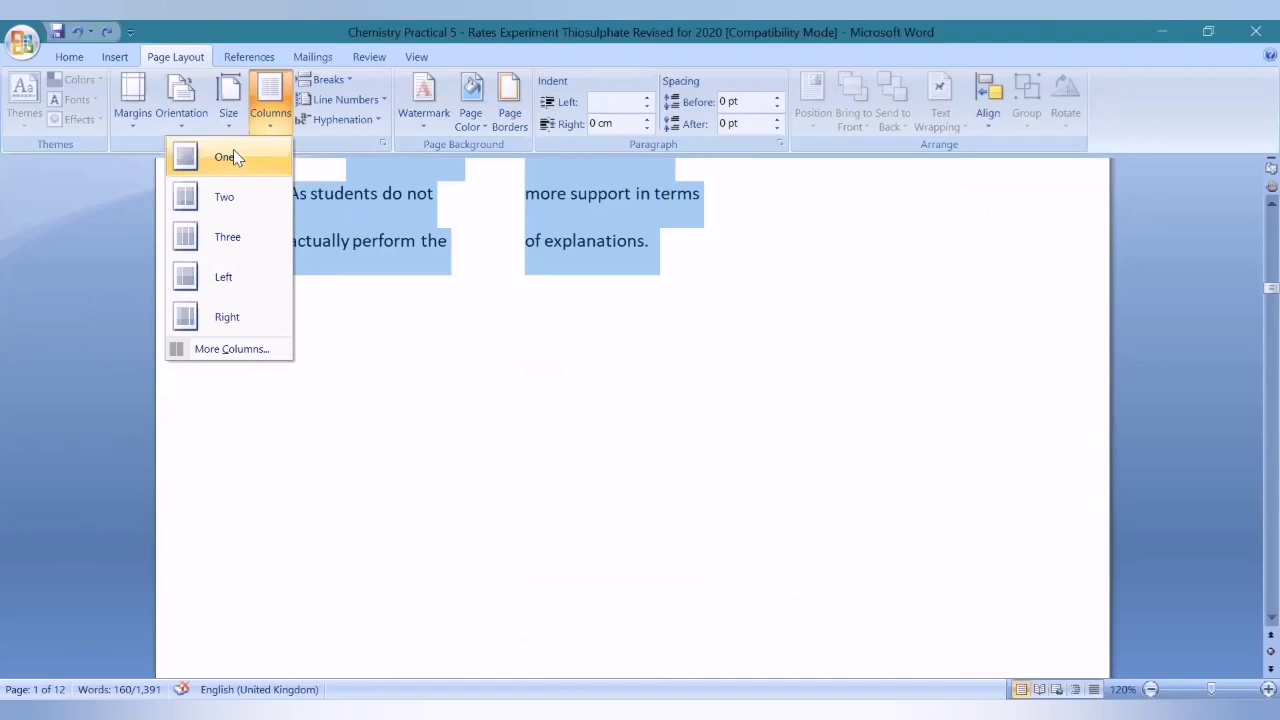
pyautogui.click(226, 157)
# Step: Remove the section break after the title "Covid 19 Chemistry Lab report" so the body text starts on the line below it
pyautogui.click(851, 357)
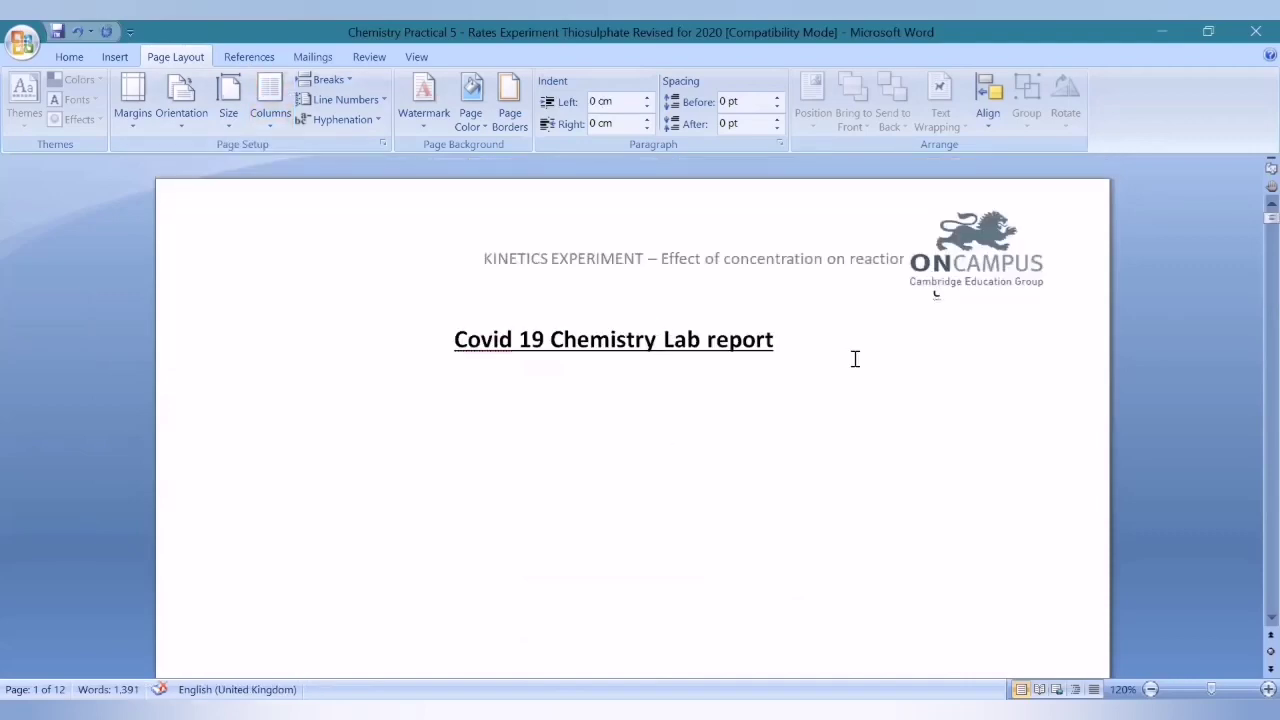
pyautogui.press('Right')
pyautogui.press('Left')
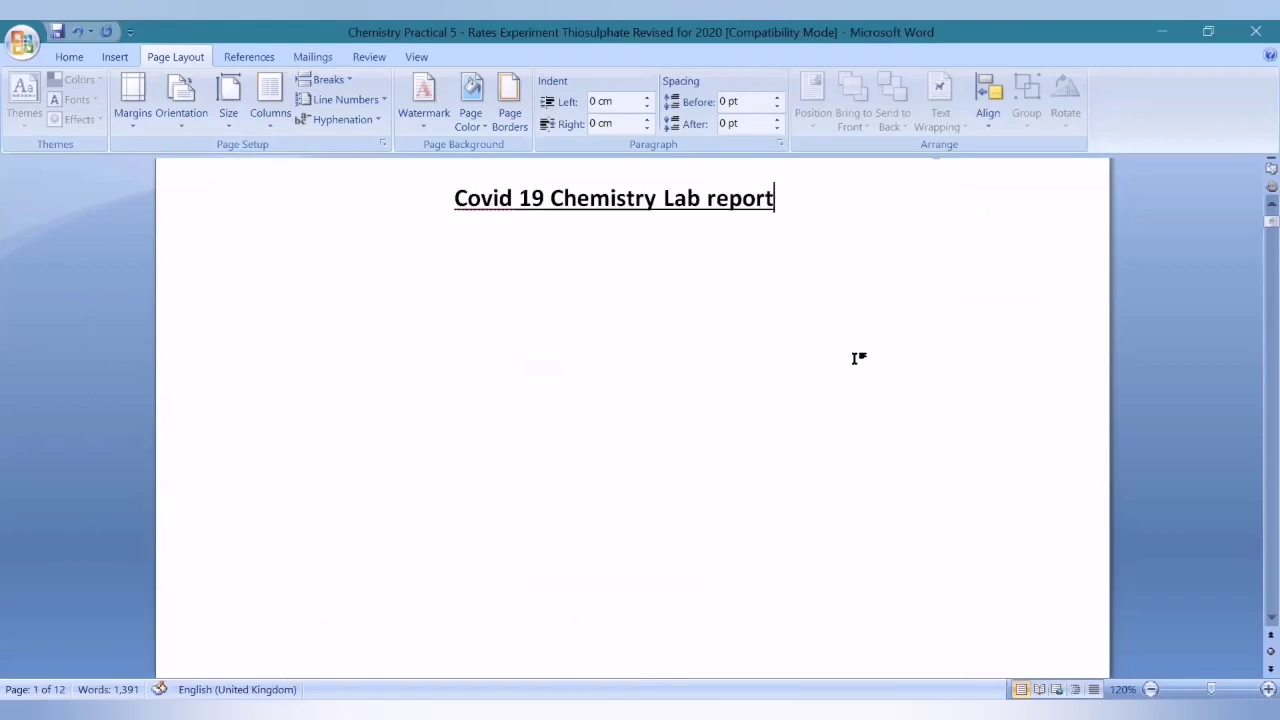
pyautogui.press('Delete')
pyautogui.press('Return')
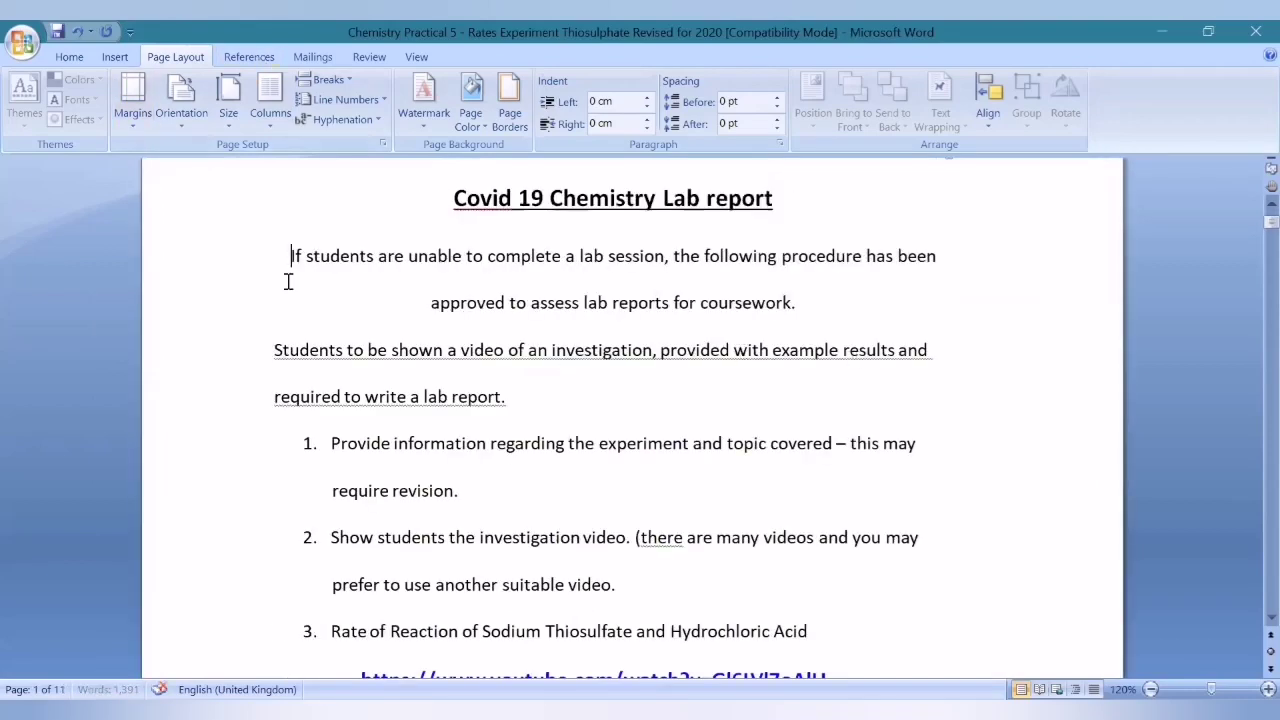
# Step: Set the alignment of the paragraphs from "If students are unable" through "required to write a lab report." to Left
pyautogui.moveTo(288, 282); pyautogui.dragTo(807, 391)
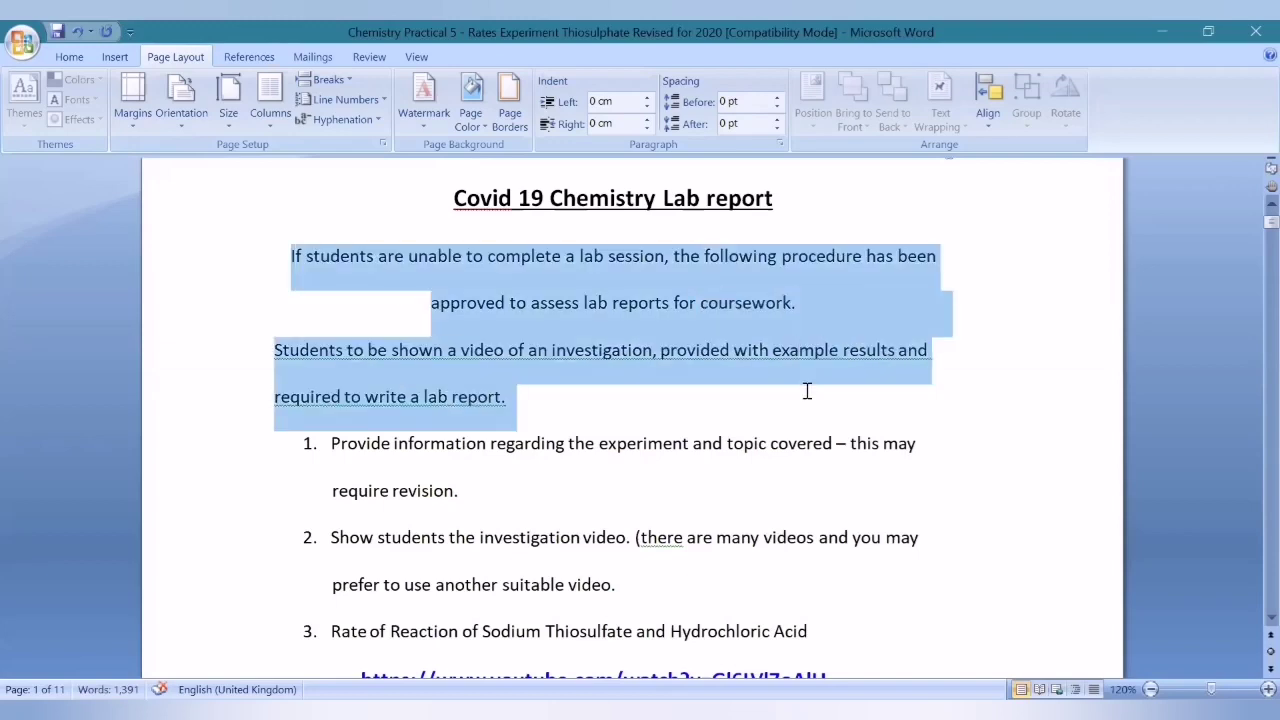
pyautogui.click(63, 55)
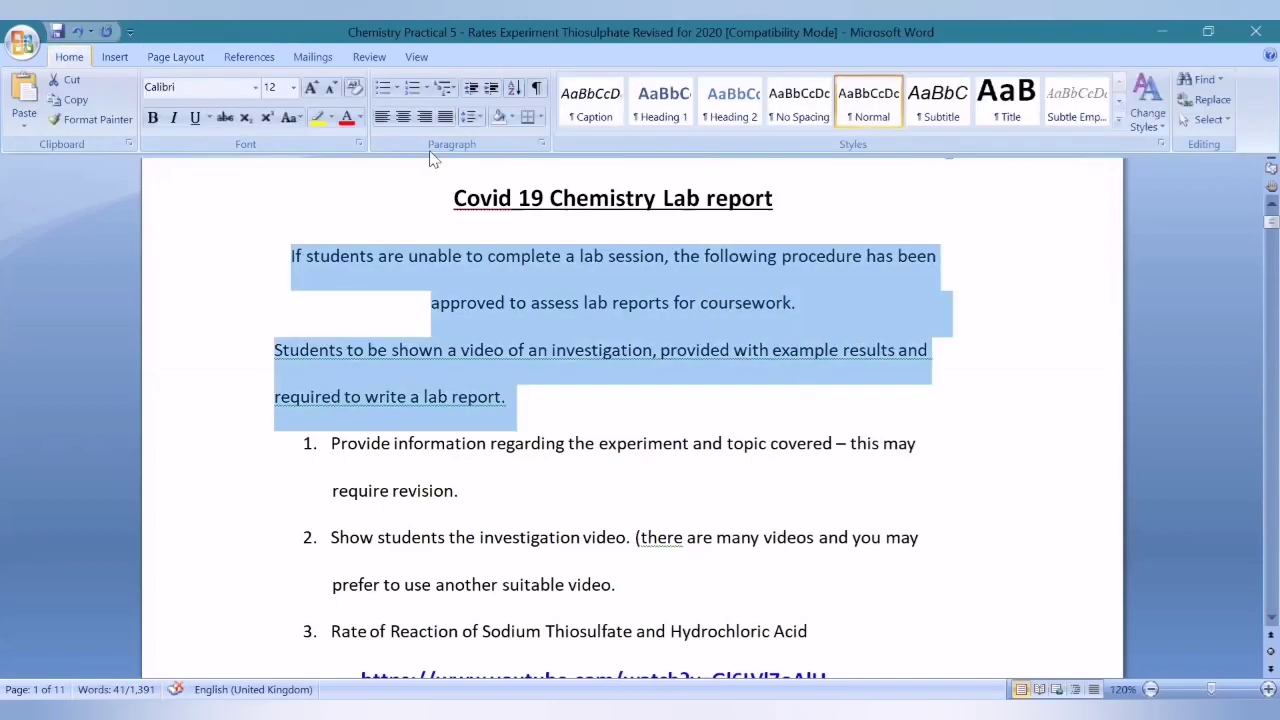
pyautogui.click(472, 120)
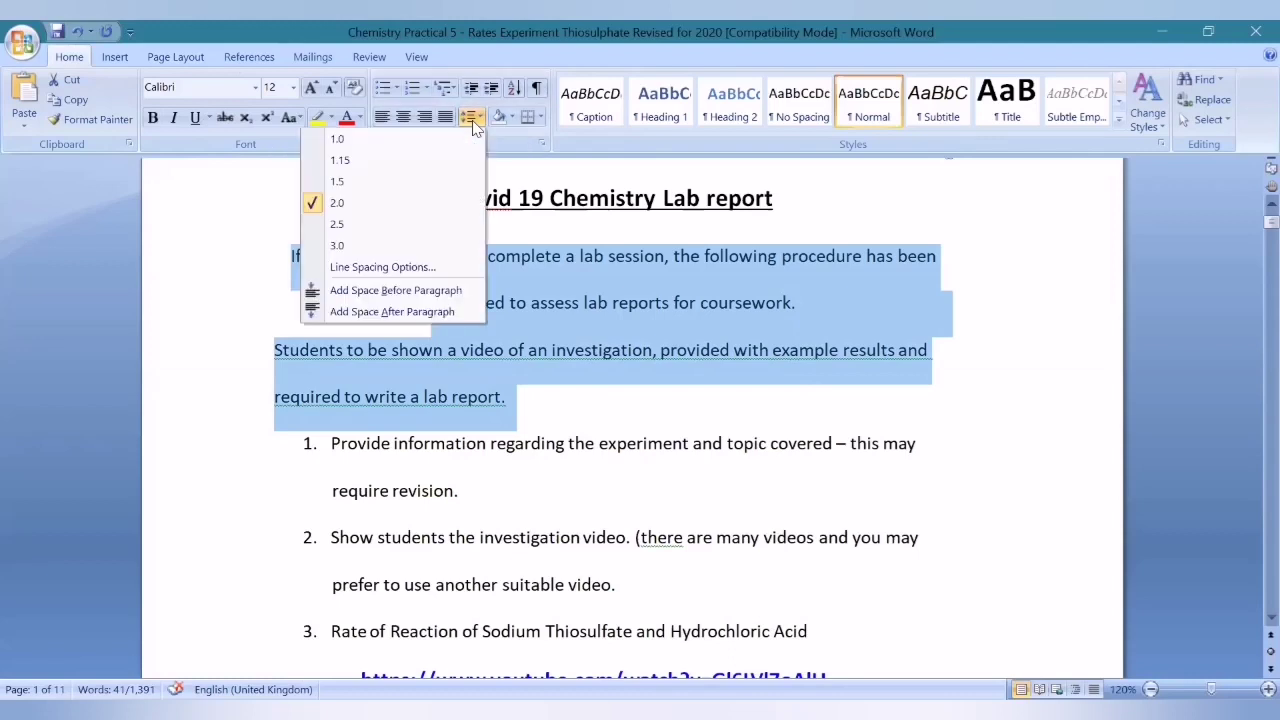
pyautogui.press('Escape')
pyautogui.click(190, 55)
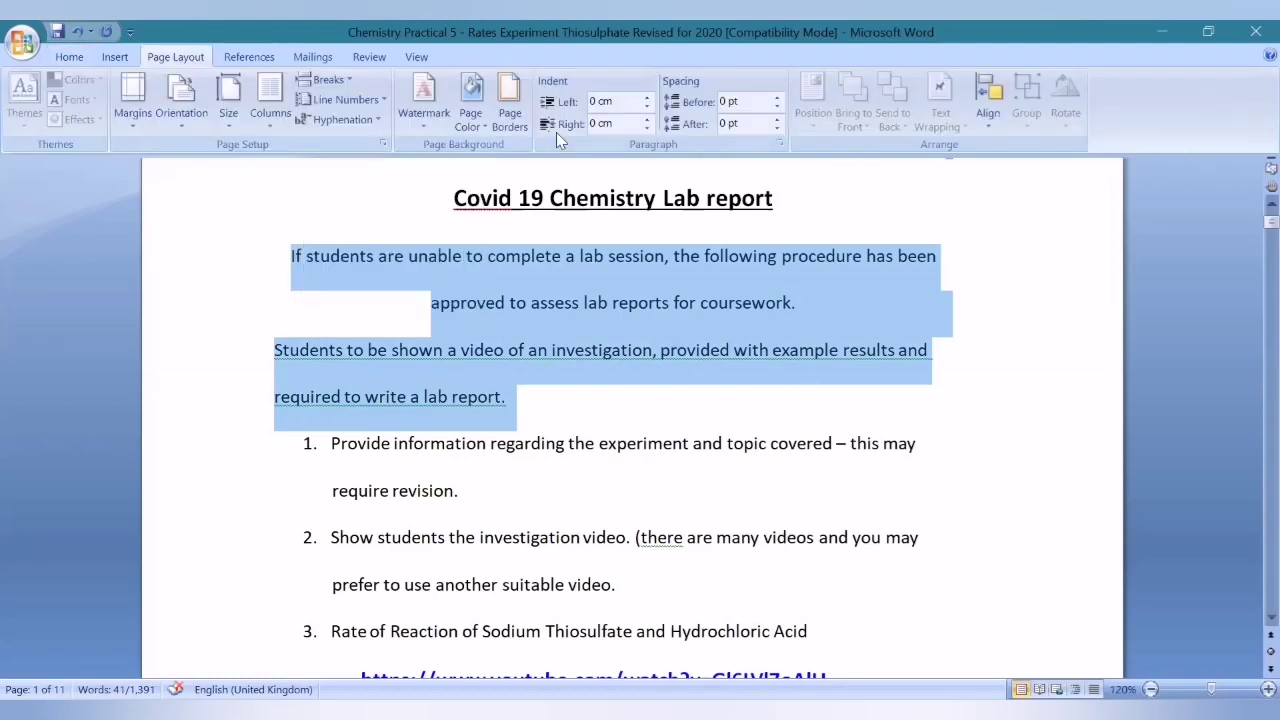
pyautogui.click(780, 148)
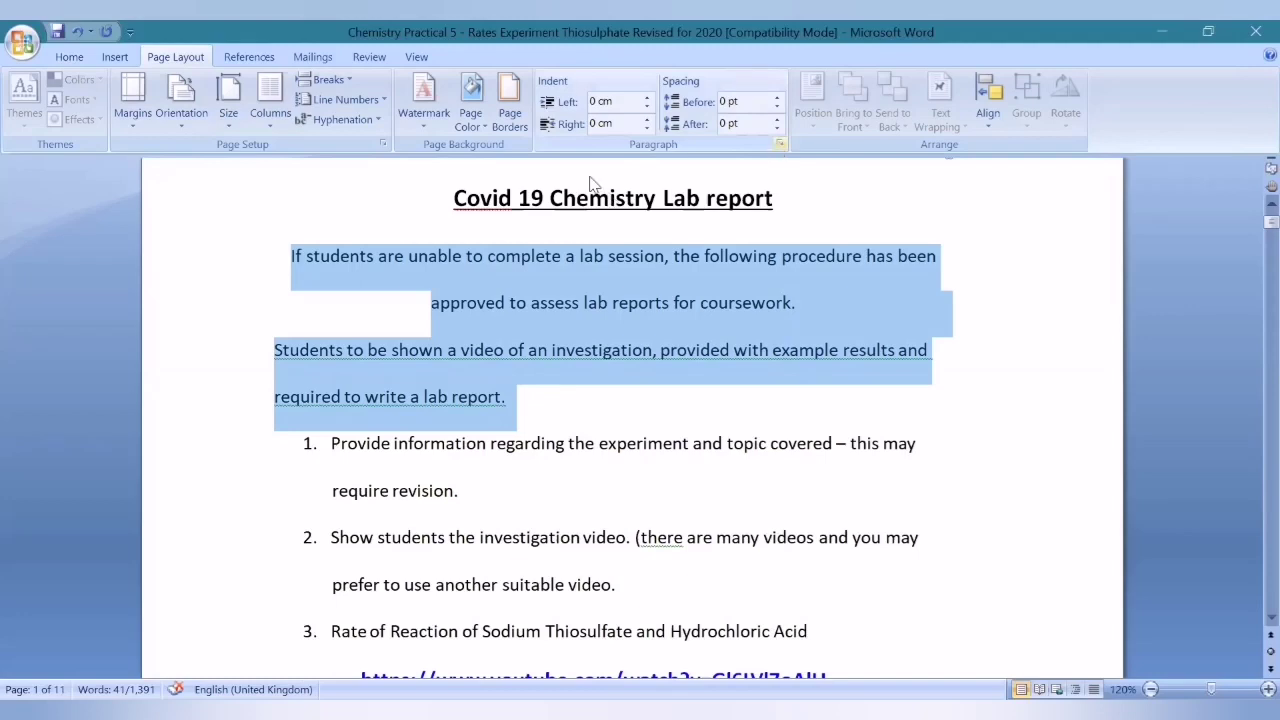
pyautogui.click(592, 176)
pyautogui.click(588, 193)
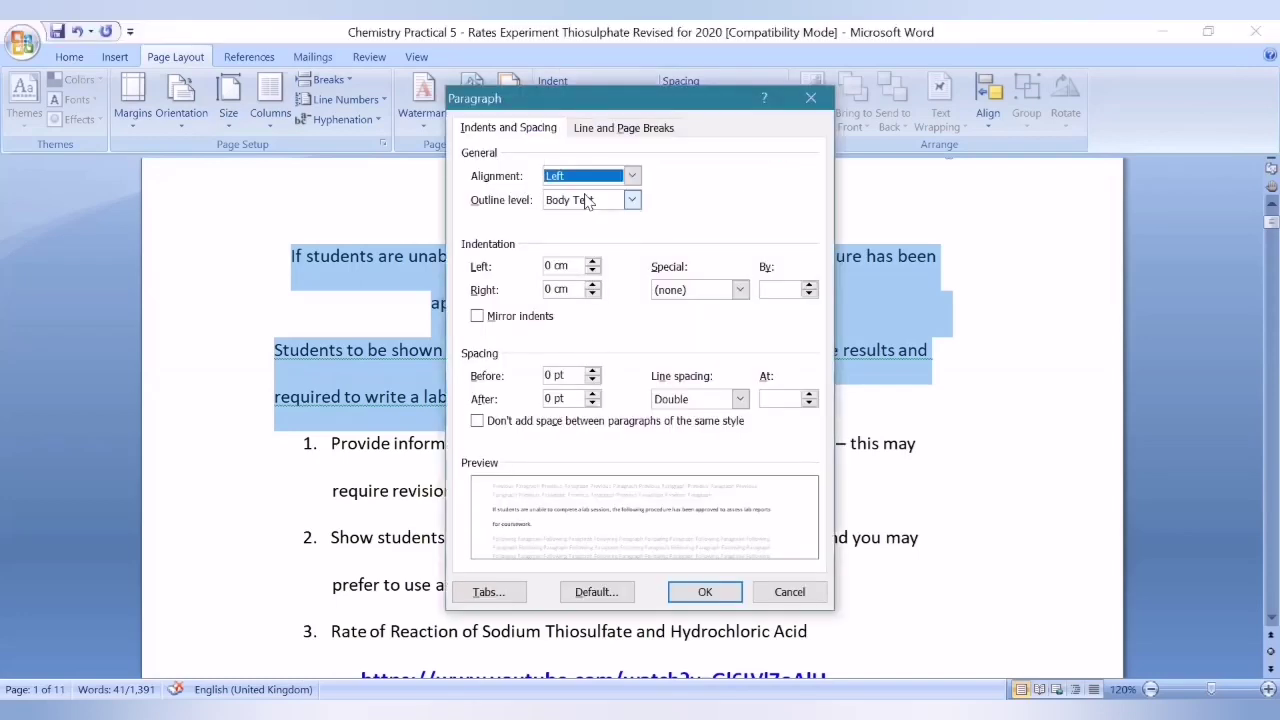
pyautogui.click(705, 591)
pyautogui.click(464, 440)
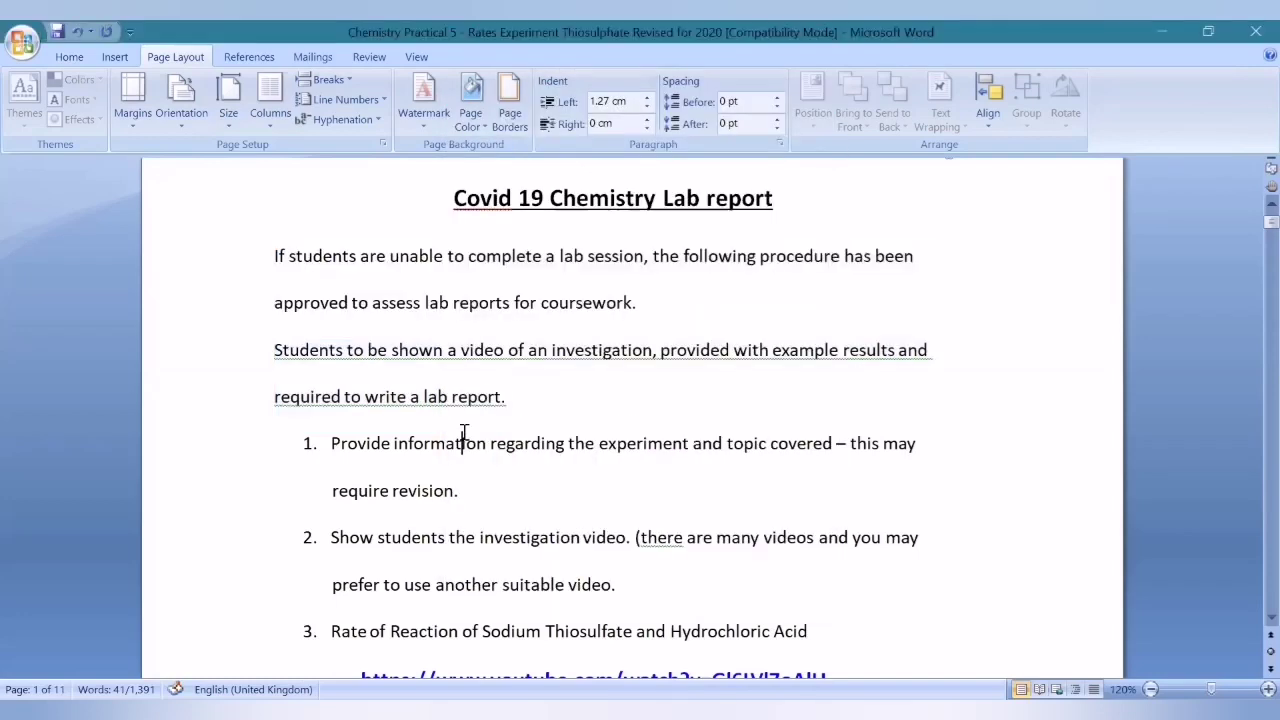
# Step: Change the text from "If students are unable" through "Lab report mark scheme" to two columns
pyautogui.moveTo(276, 256); pyautogui.dragTo(690, 487)
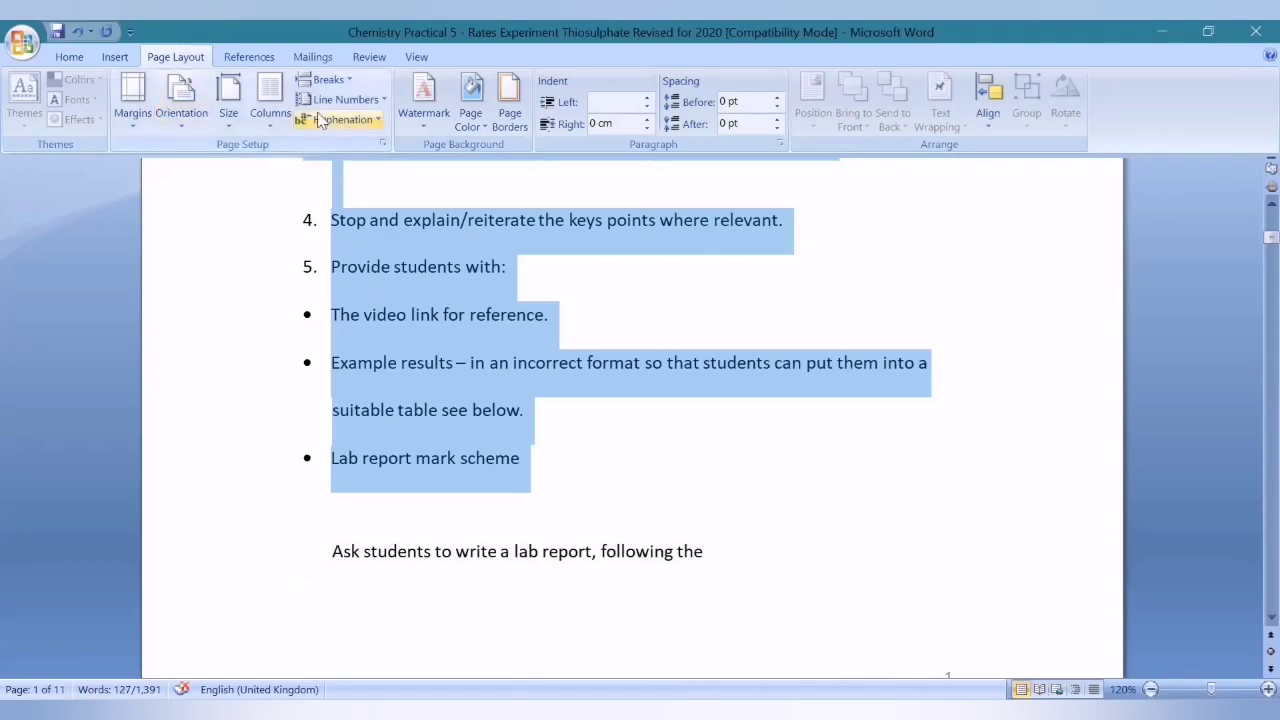
pyautogui.click(262, 115)
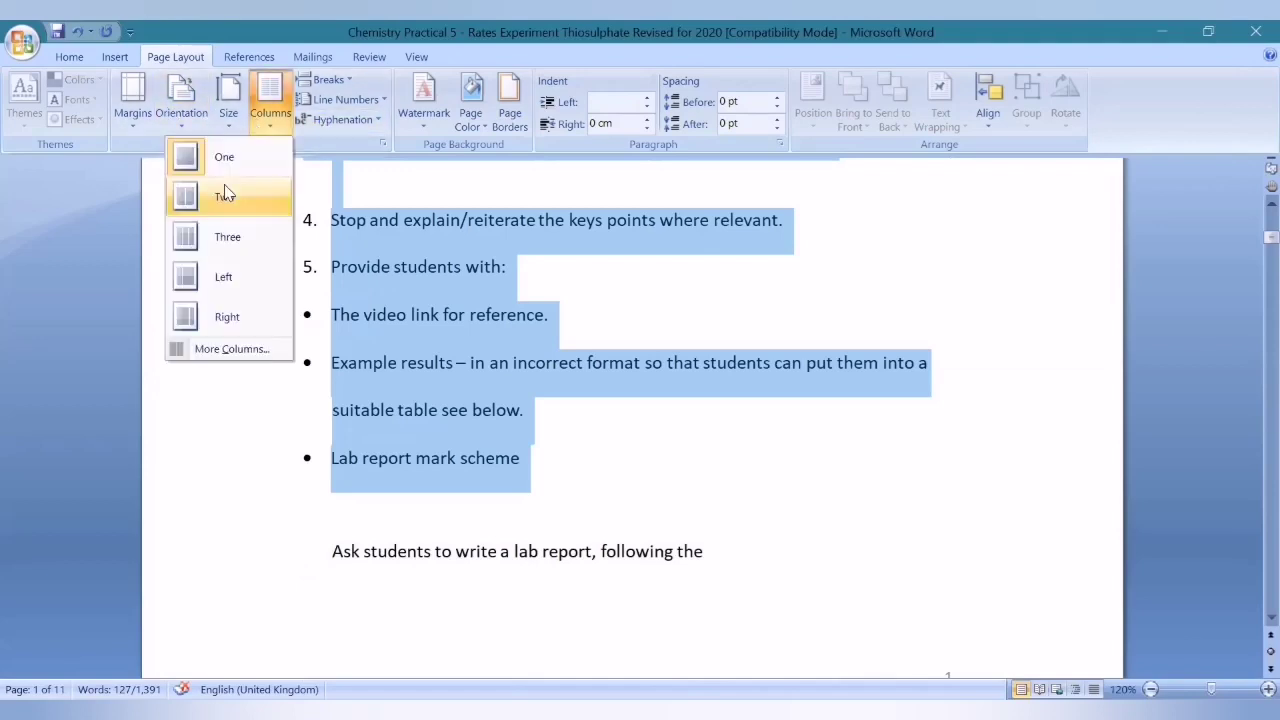
pyautogui.click(224, 194)
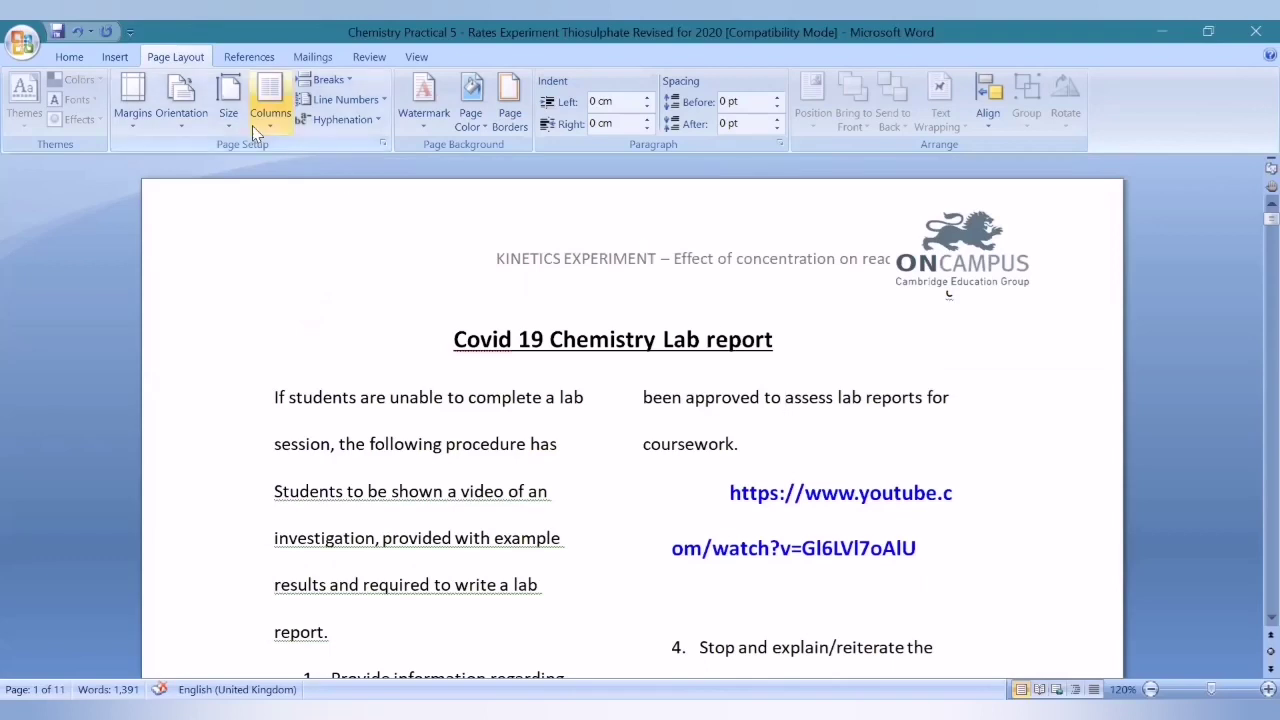
pyautogui.click(226, 118)
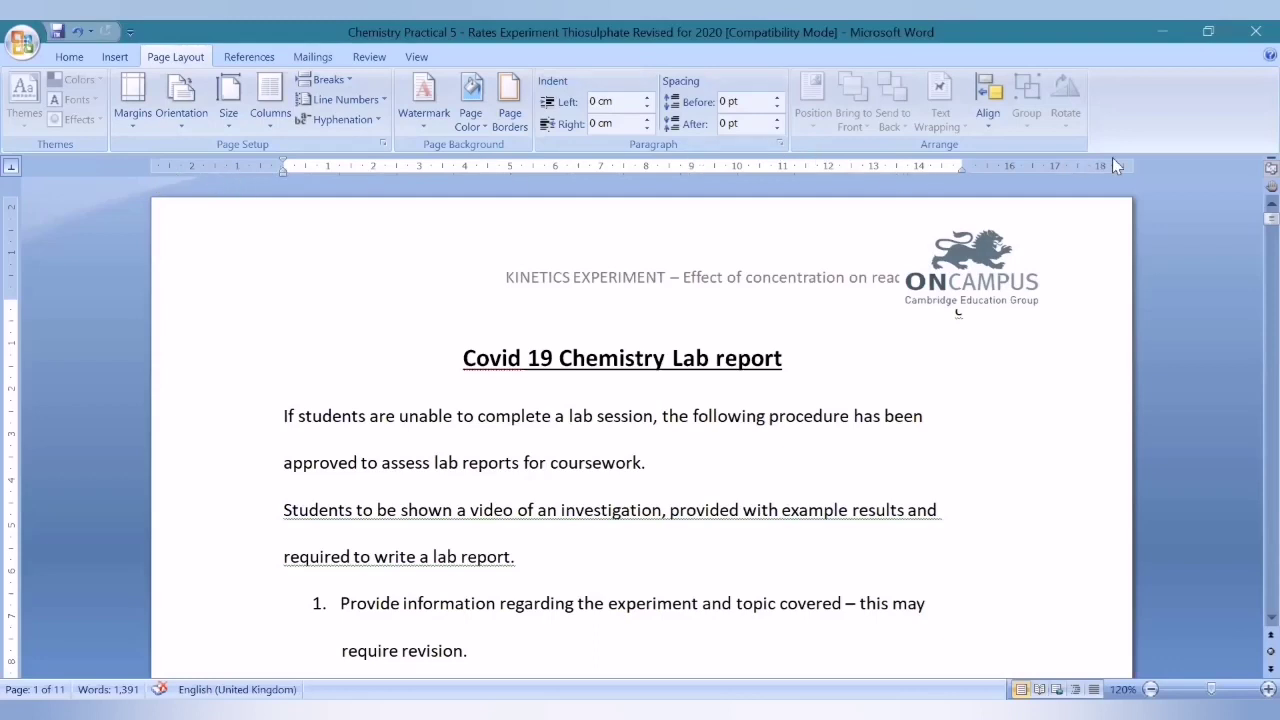
# Step: Hide and show the ruler again, and cycle its tab selector through the tab and indent types to Left Tab
pyautogui.click(1249, 176)
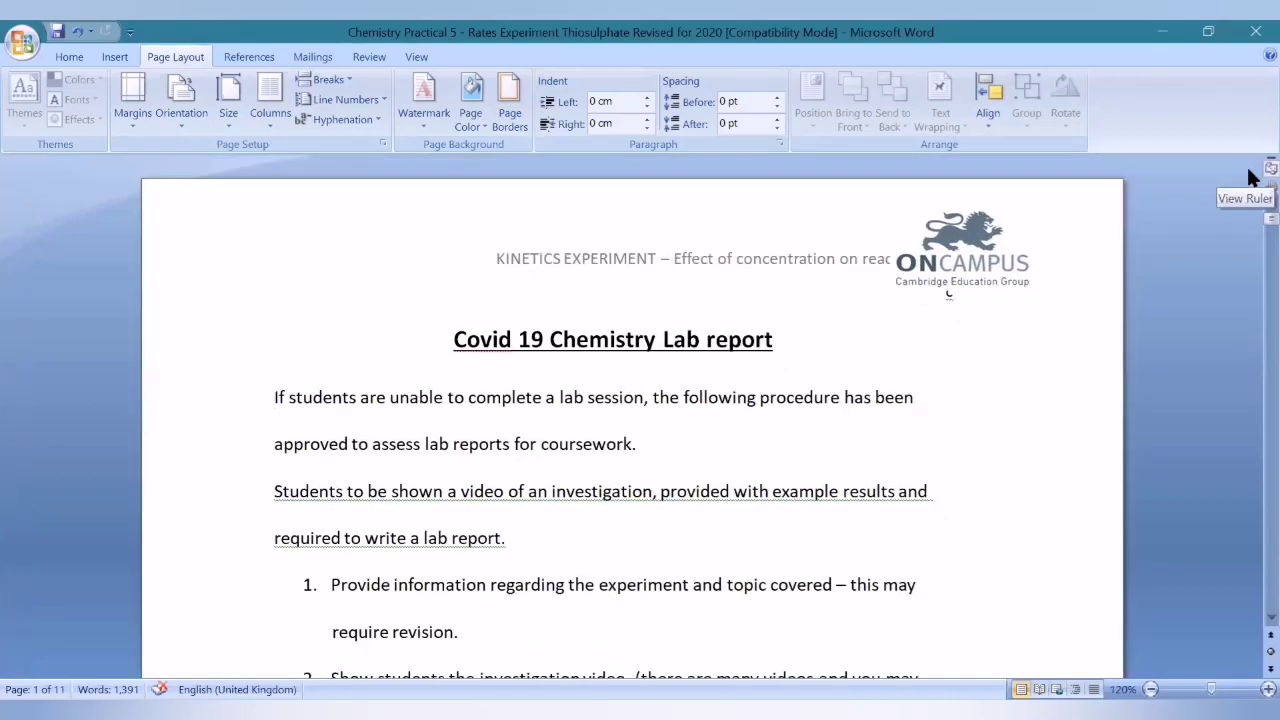
pyautogui.click(1249, 176)
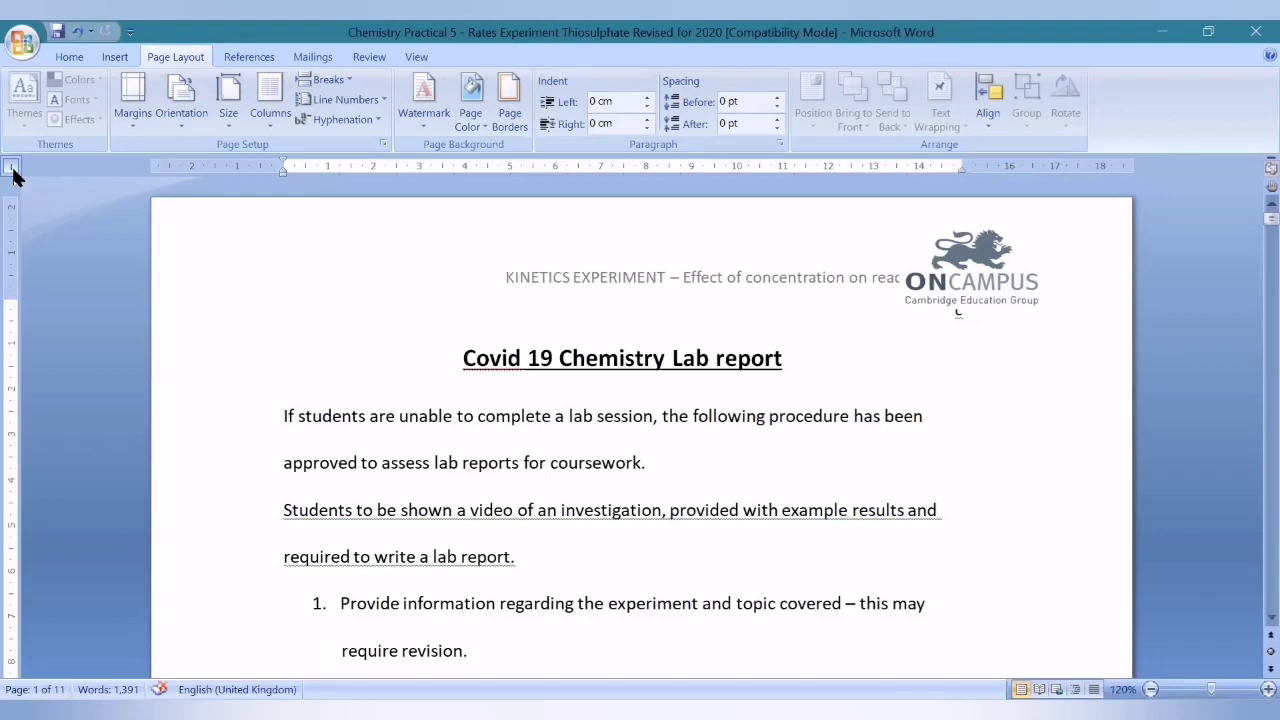
pyautogui.click(12, 168)
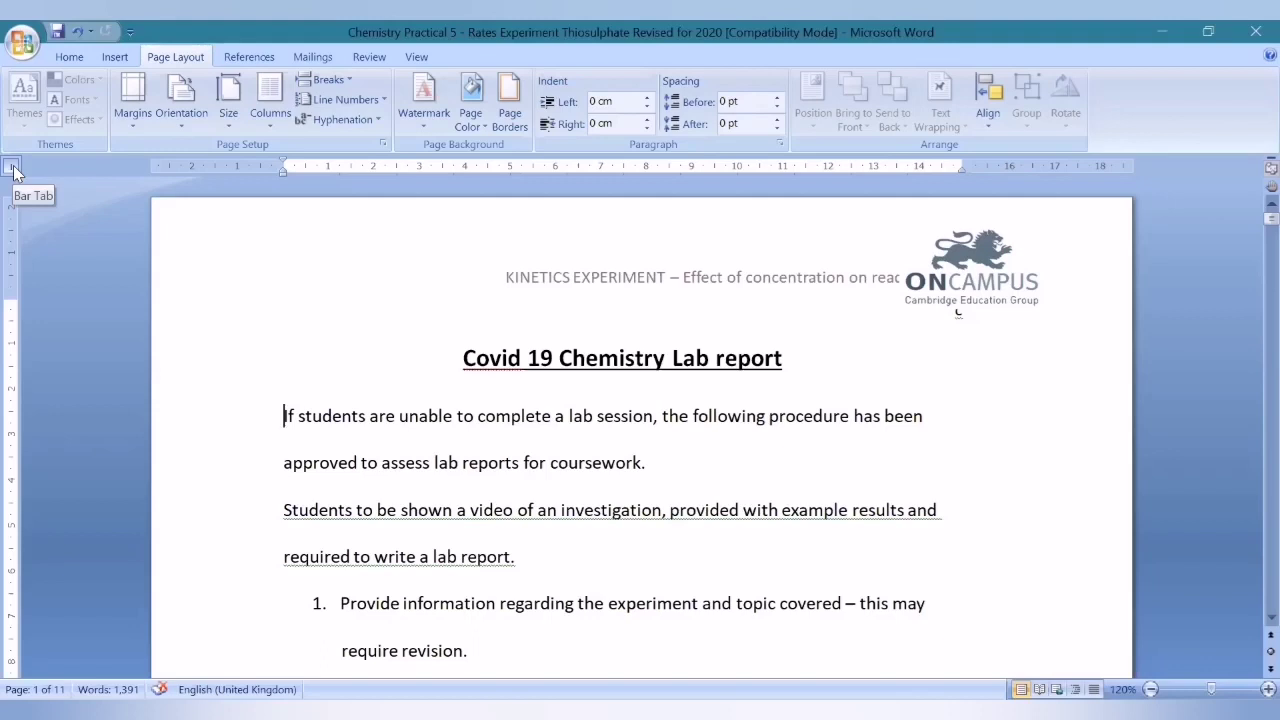
pyautogui.click(12, 168)
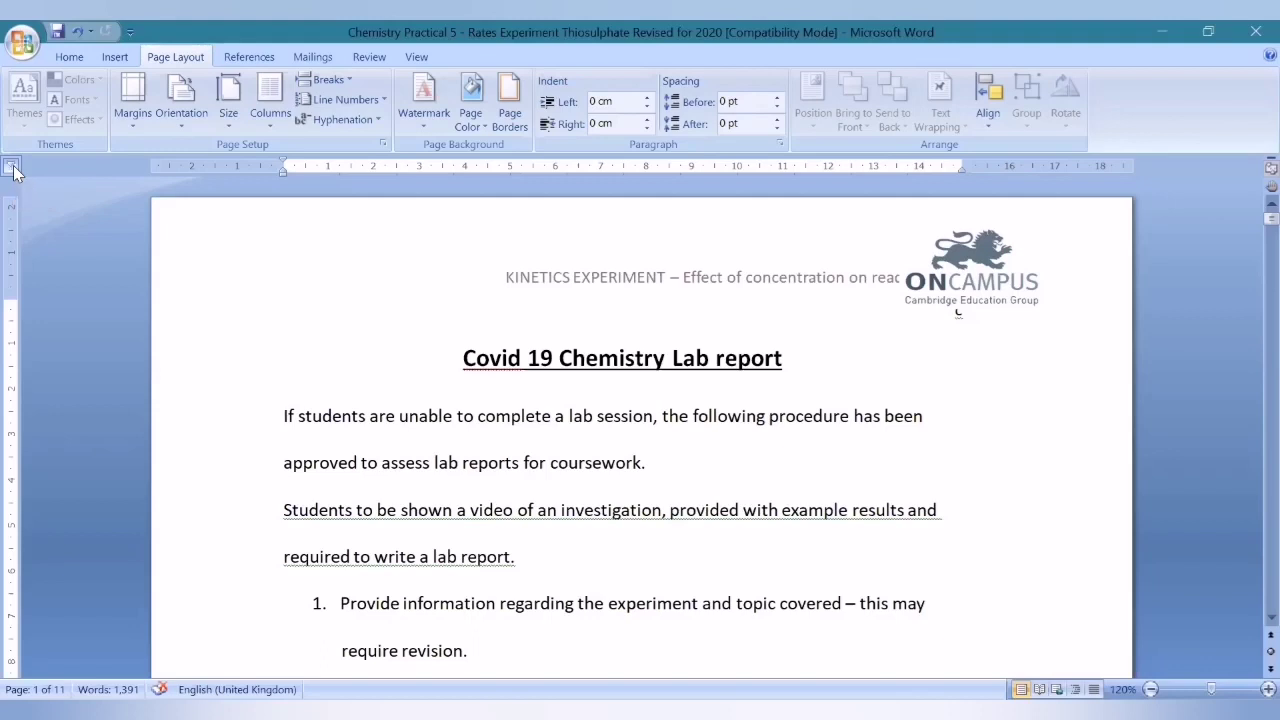
pyautogui.click(12, 168)
pyautogui.click(12, 168)
pyautogui.click(13, 167)
pyautogui.click(13, 167)
pyautogui.click(13, 167)
pyautogui.click(13, 166)
pyautogui.click(12, 168)
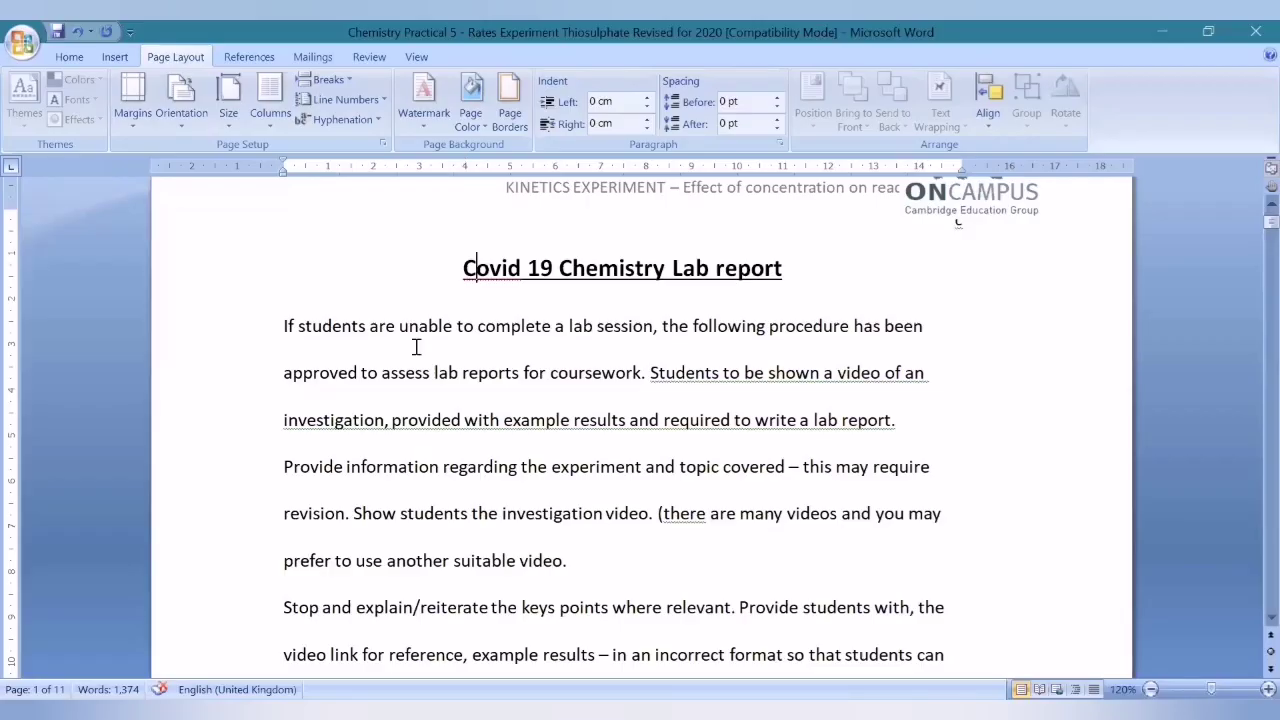
# Step: Set a 1 cm first-line indent on the three paragraphs from "If students are unable" through "Lab report mark scheme."
pyautogui.click(284, 326)
pyautogui.keyDown('shift'); pyautogui.click(460, 420); pyautogui.keyUp('shift')
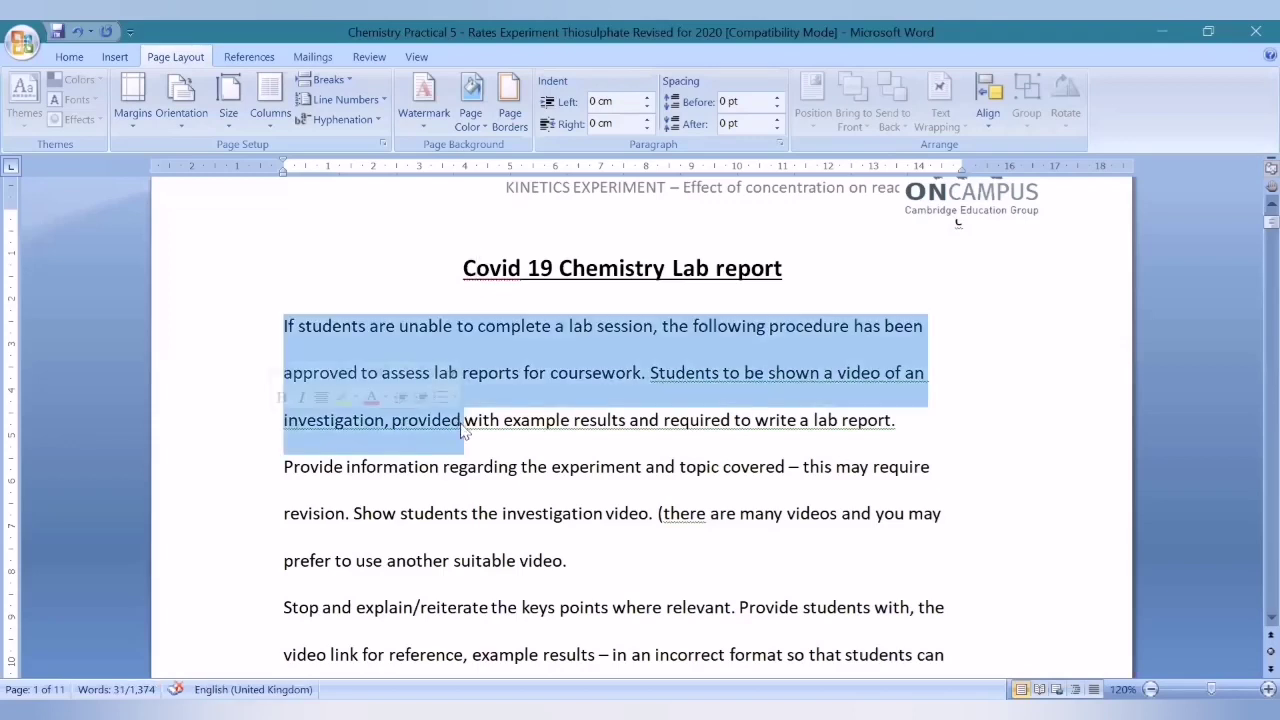
pyautogui.click(521, 458)
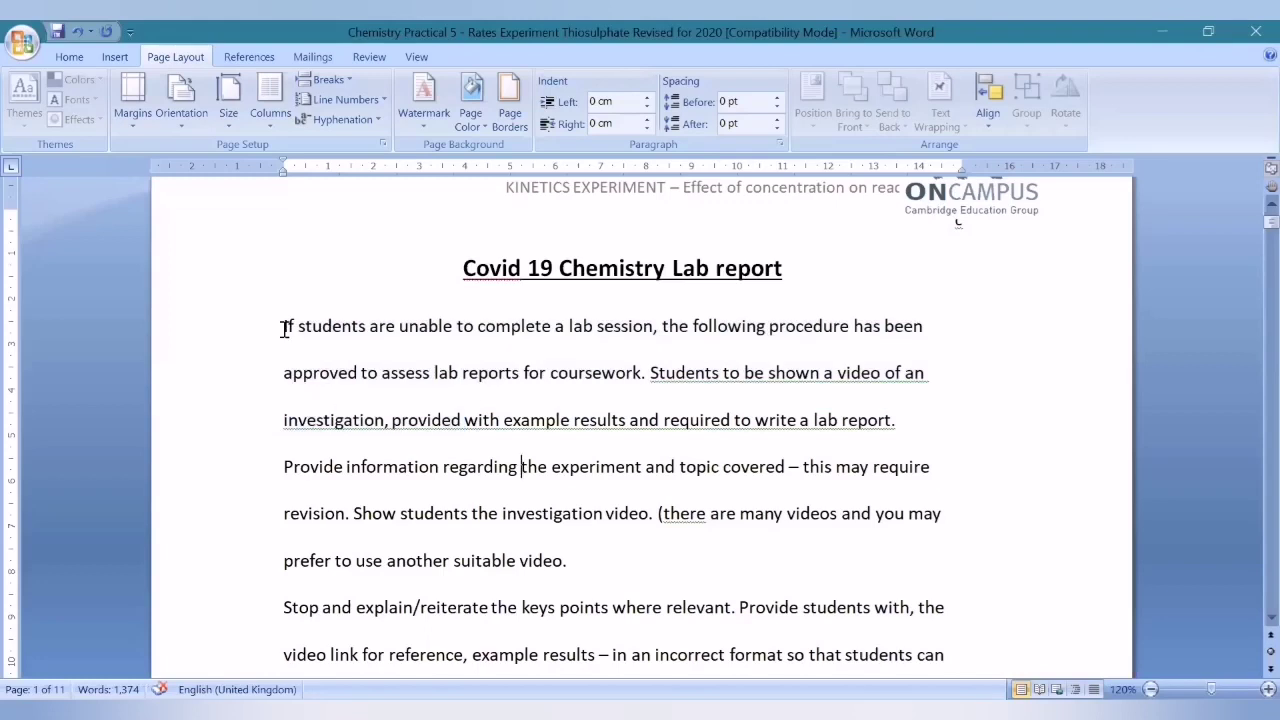
pyautogui.moveTo(284, 328); pyautogui.dragTo(838, 594)
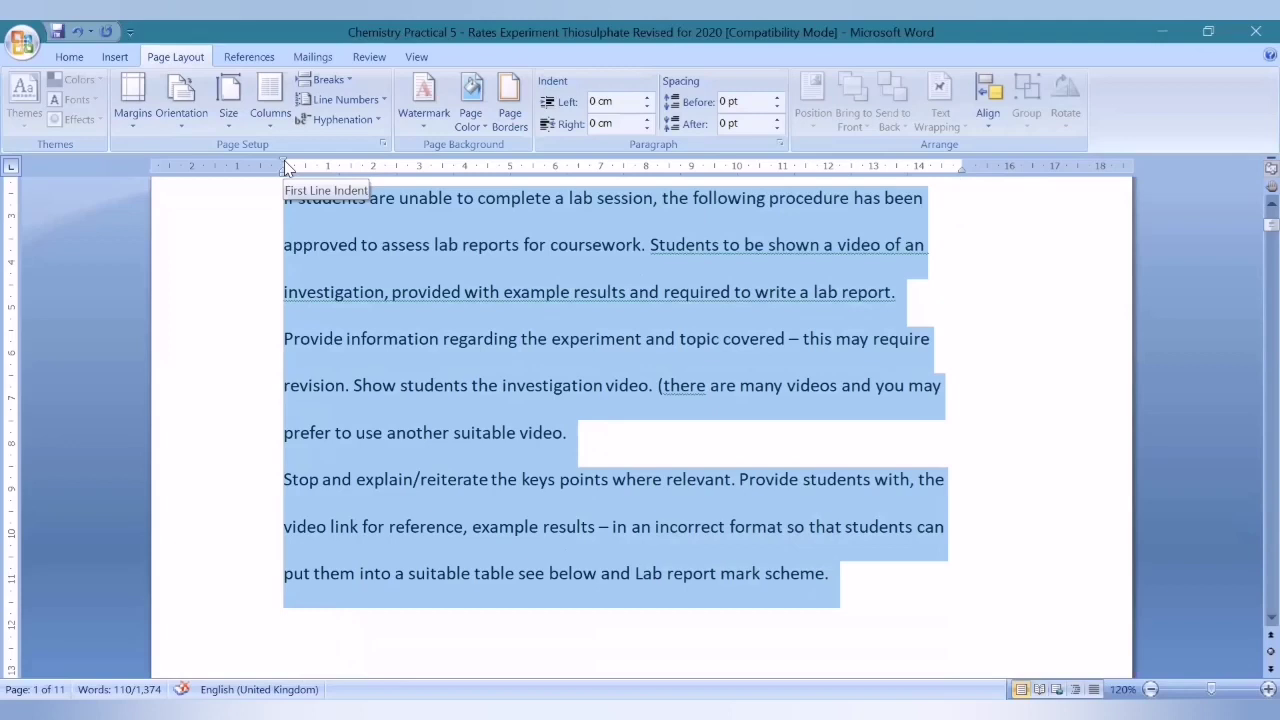
pyautogui.moveTo(285, 167); pyautogui.dragTo(328, 168)
pyautogui.moveTo(328, 168); pyautogui.dragTo(328, 167)
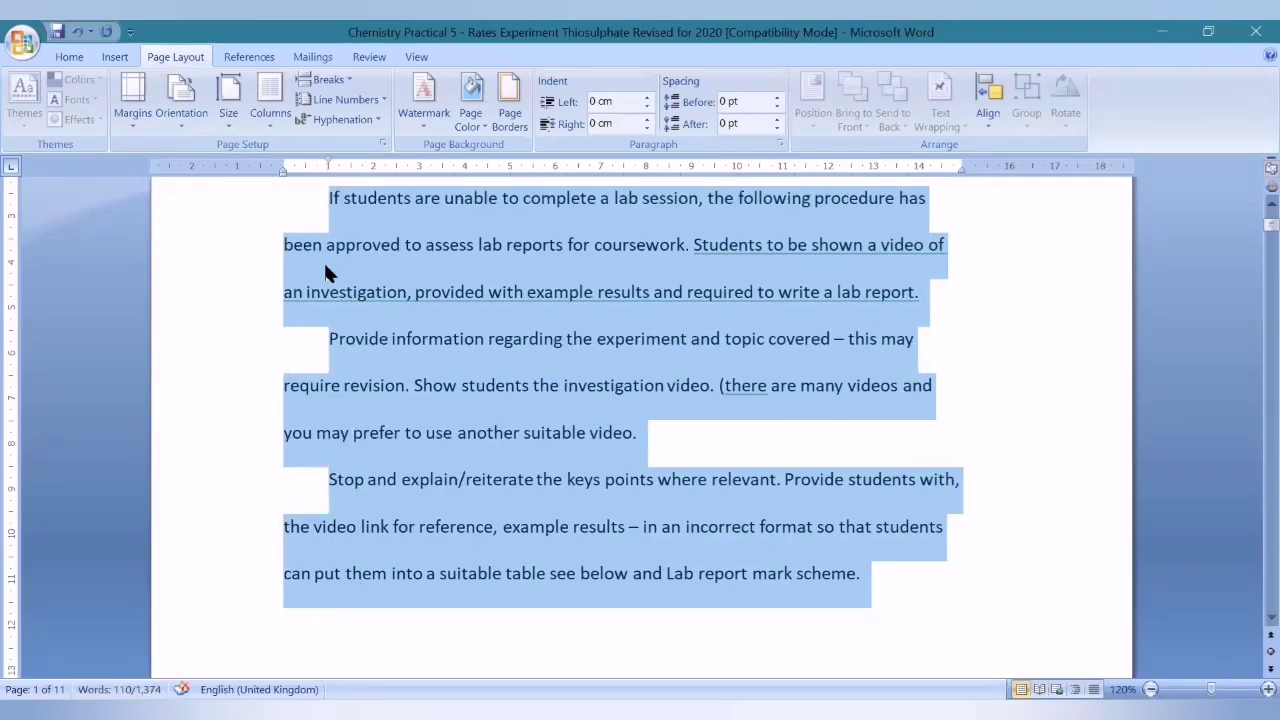
pyautogui.click(362, 291)
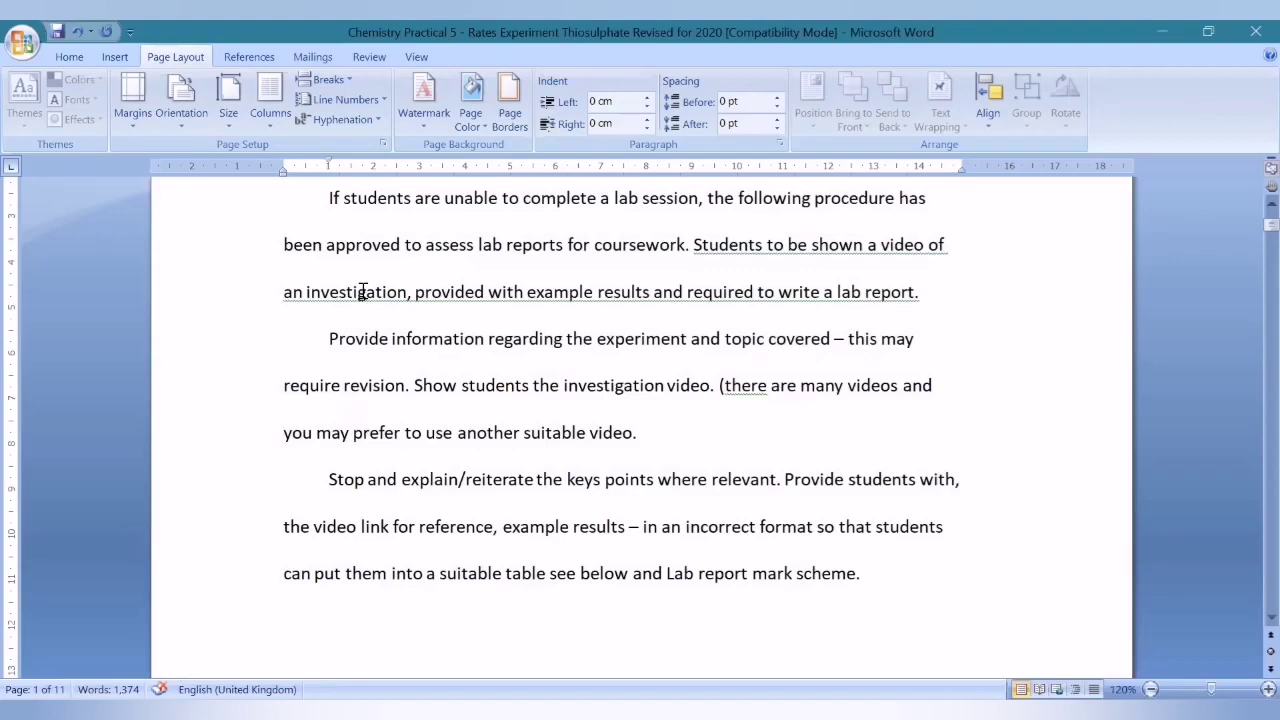
# Step: Increase the first-line indent of the three paragraphs below the title to 2 cm
pyautogui.scroll(2, 321, 309)
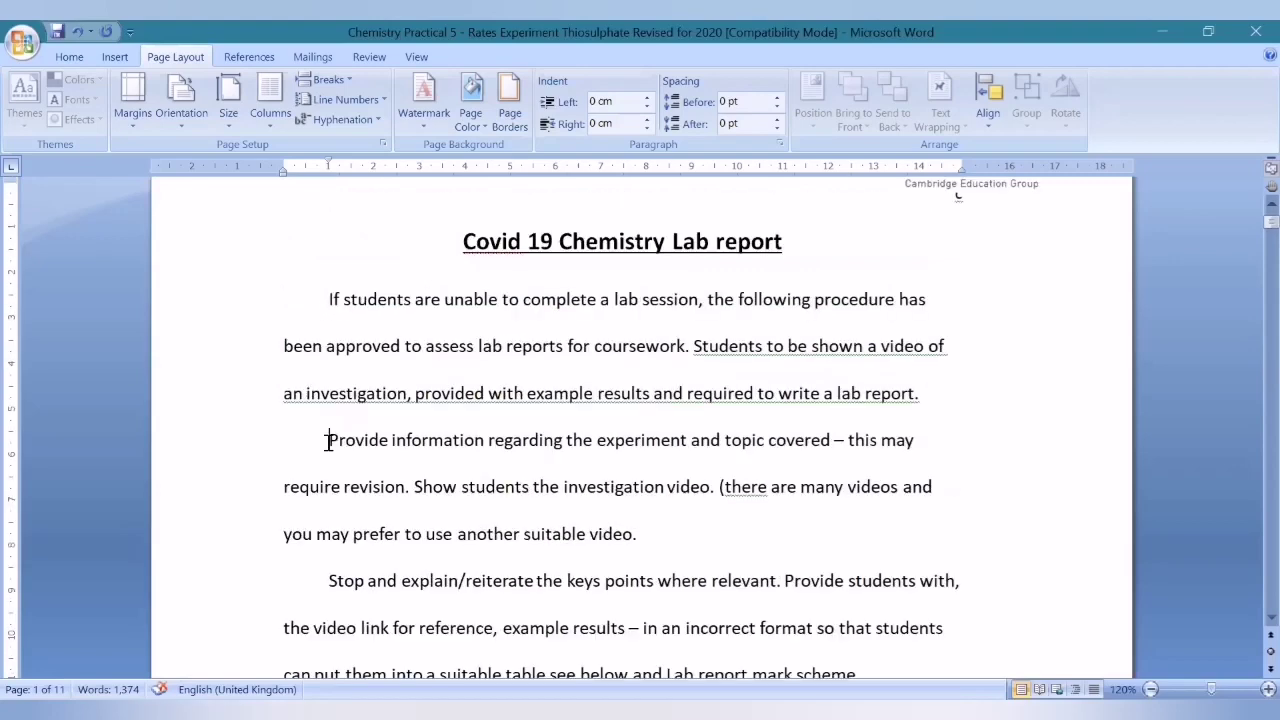
pyautogui.moveTo(320, 297); pyautogui.dragTo(866, 586)
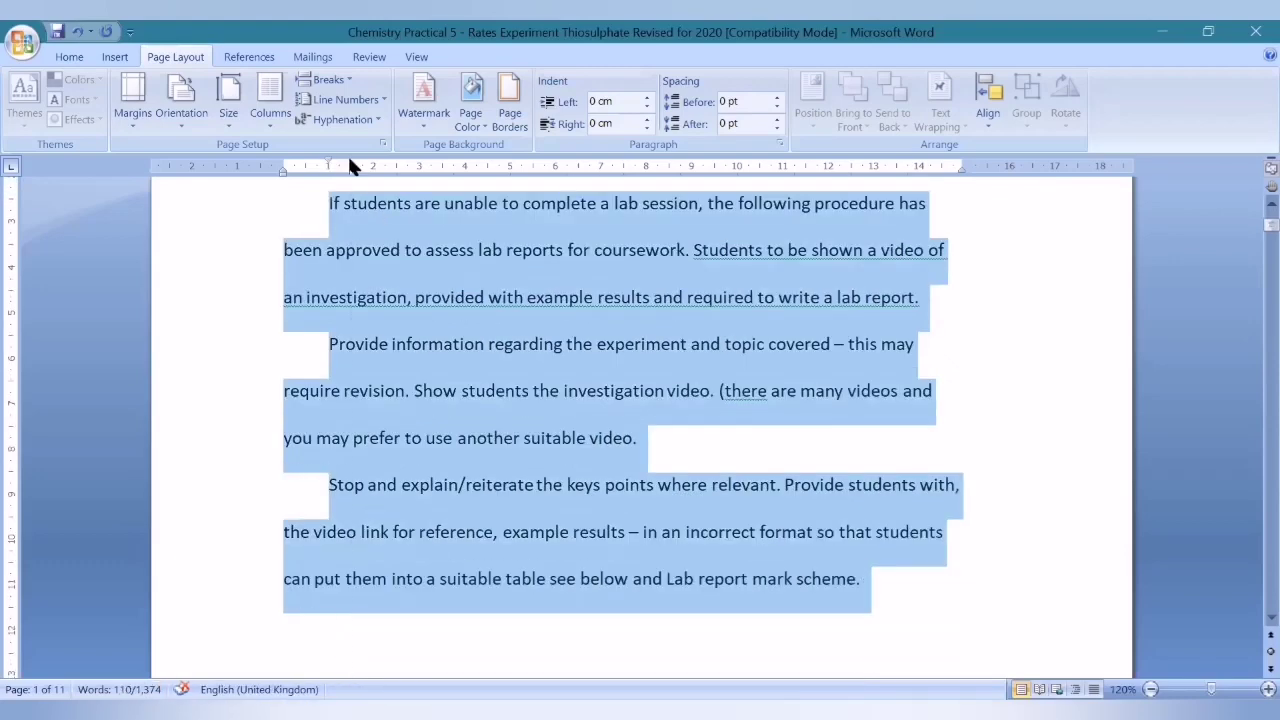
pyautogui.moveTo(376, 165); pyautogui.dragTo(374, 165)
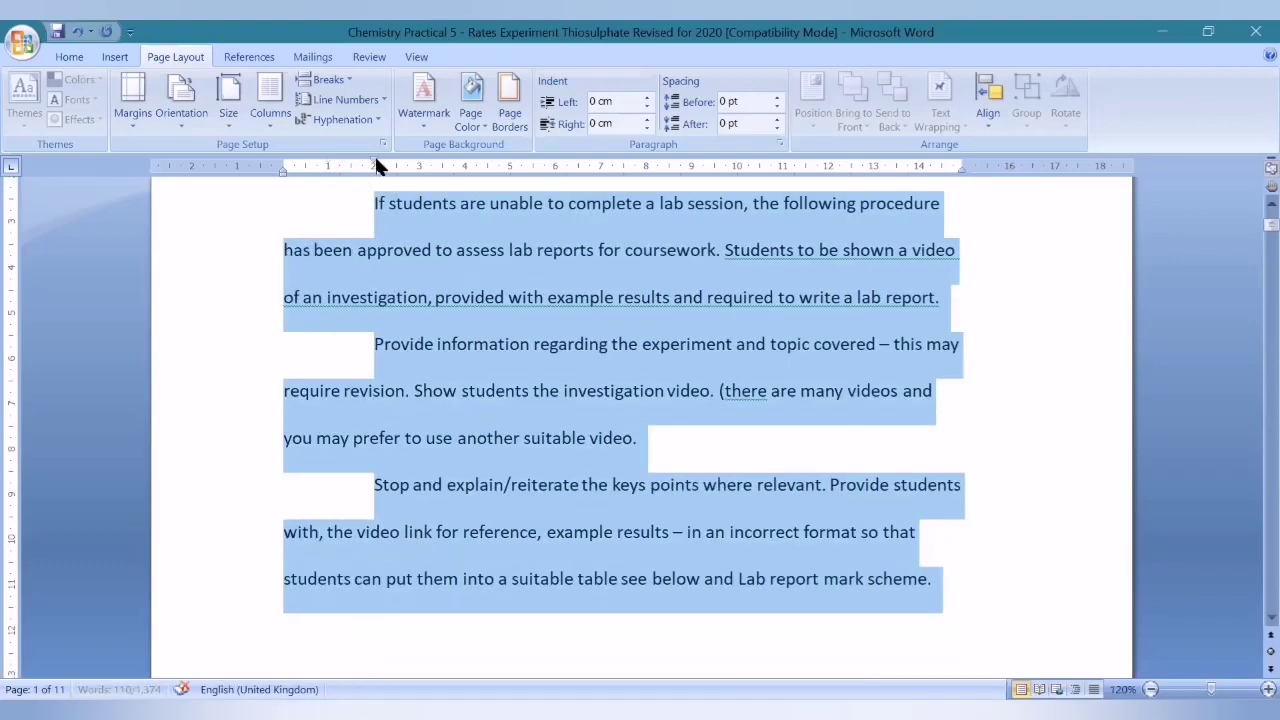
# Step: Return the three paragraphs' first-line indent to 0 cm and give them a 1 cm hanging indent
pyautogui.click(342, 209)
pyautogui.moveTo(342, 209); pyautogui.dragTo(948, 576)
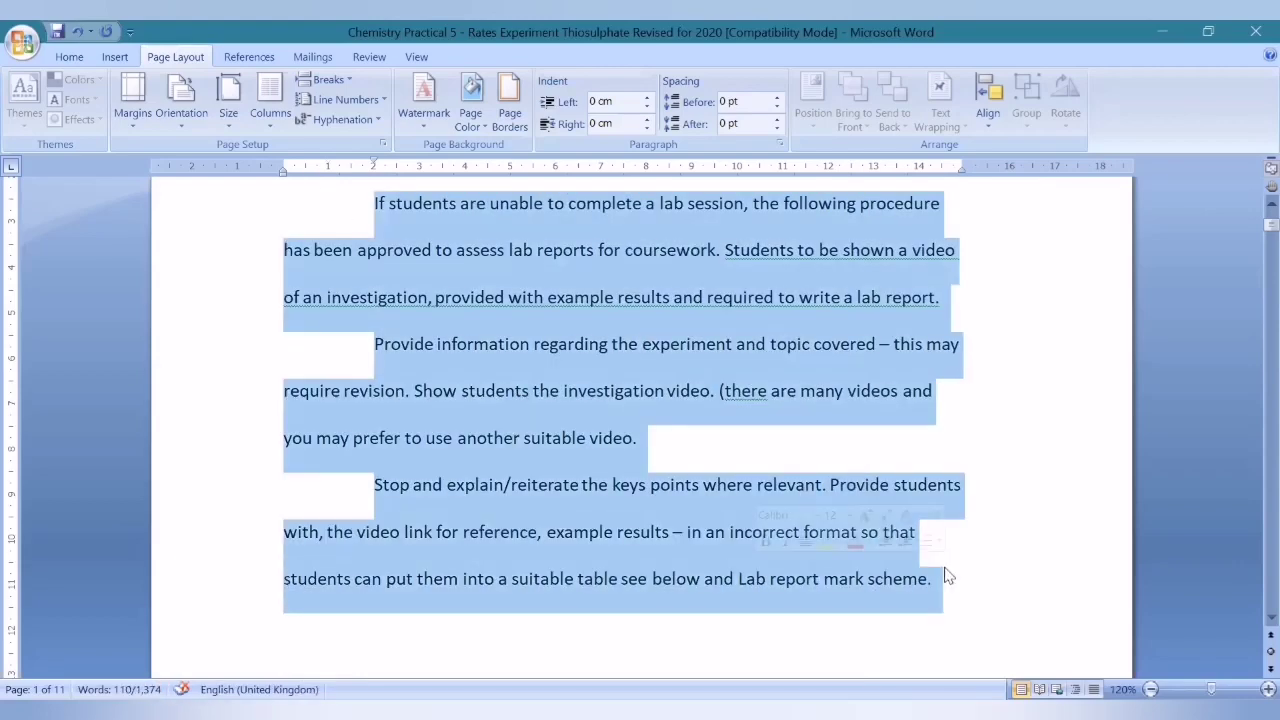
pyautogui.moveTo(366, 229); pyautogui.dragTo(931, 586)
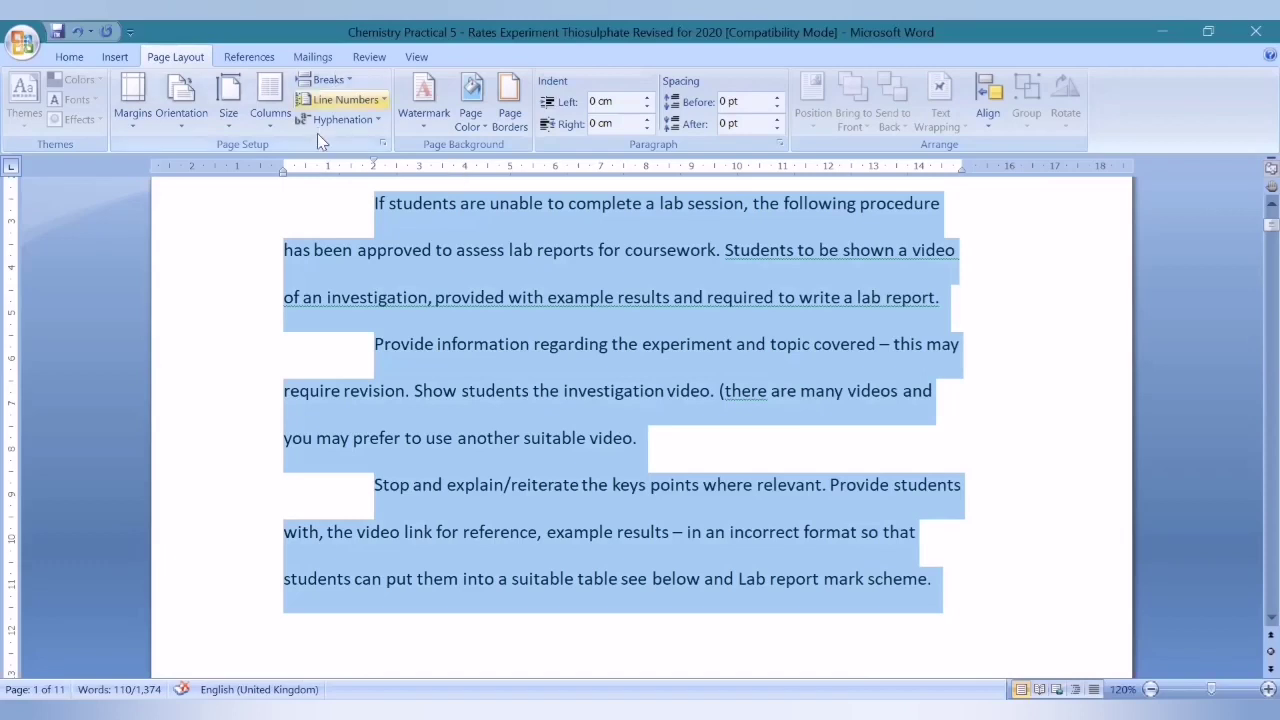
pyautogui.moveTo(373, 163); pyautogui.dragTo(283, 163)
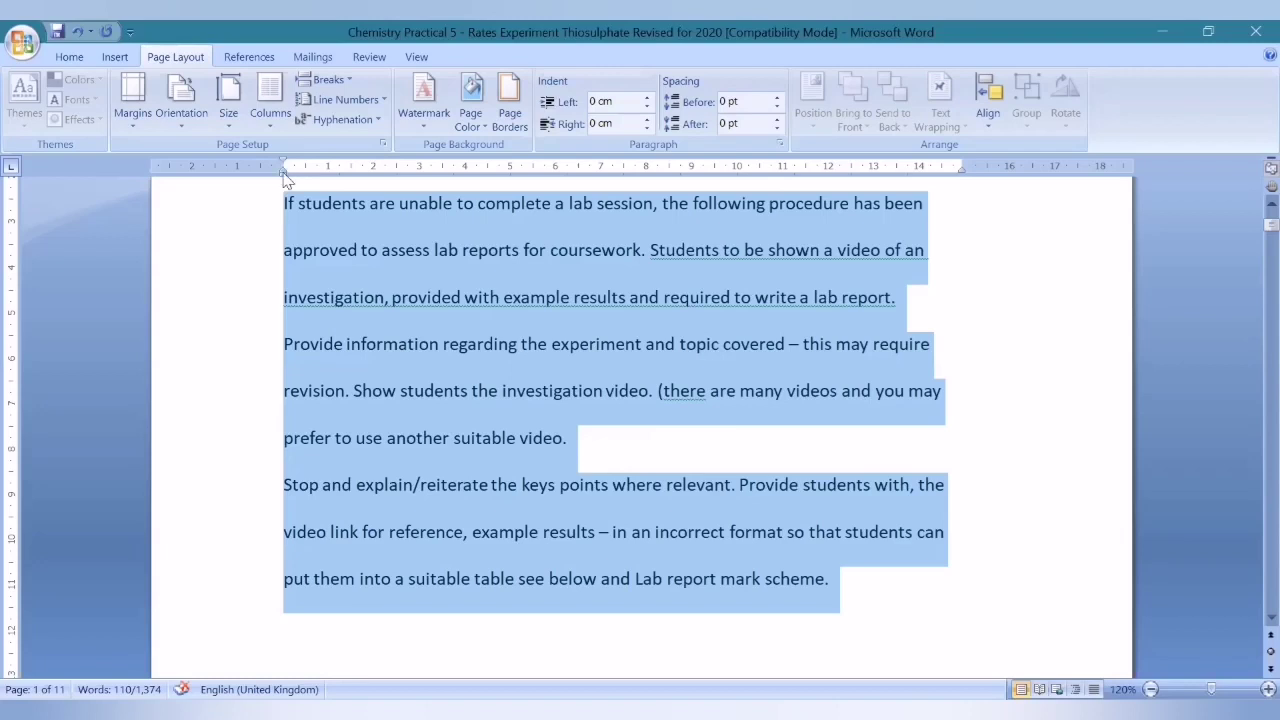
pyautogui.moveTo(285, 176); pyautogui.dragTo(328, 178)
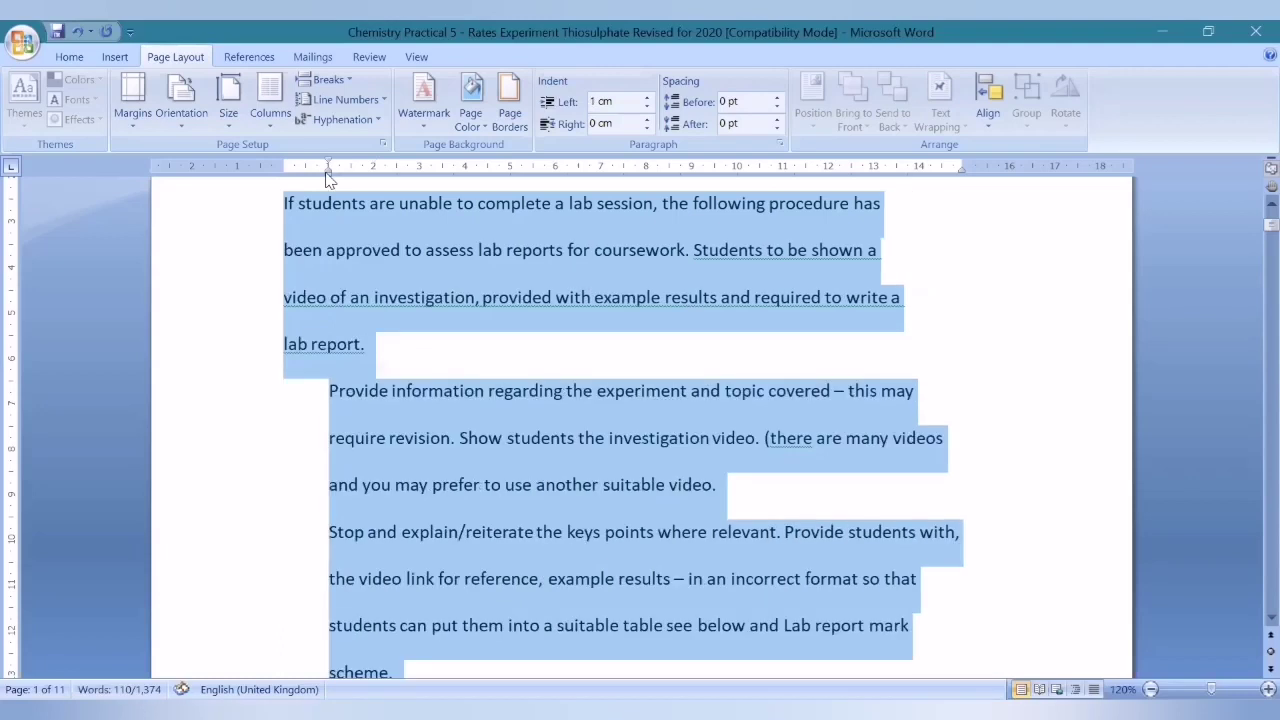
pyautogui.click(385, 345)
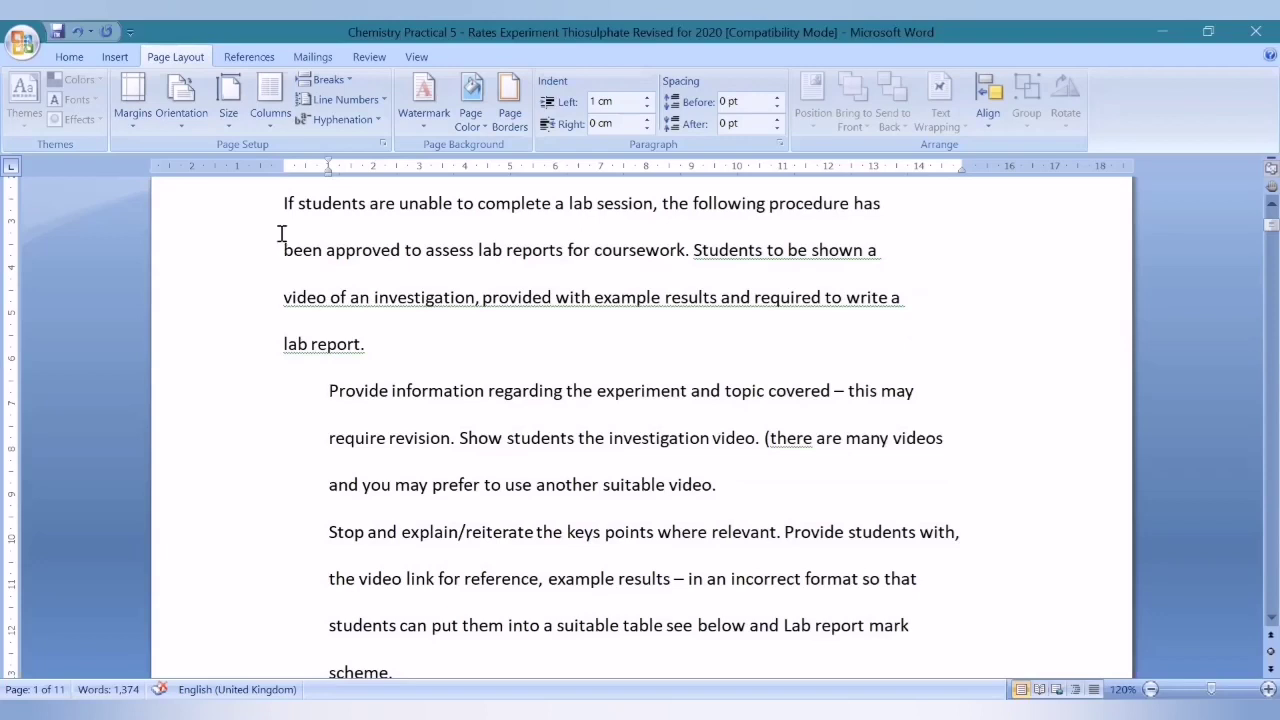
# Step: Reset the hanging indent of the three paragraphs below the title to 0 cm
pyautogui.moveTo(283, 205); pyautogui.dragTo(377, 349)
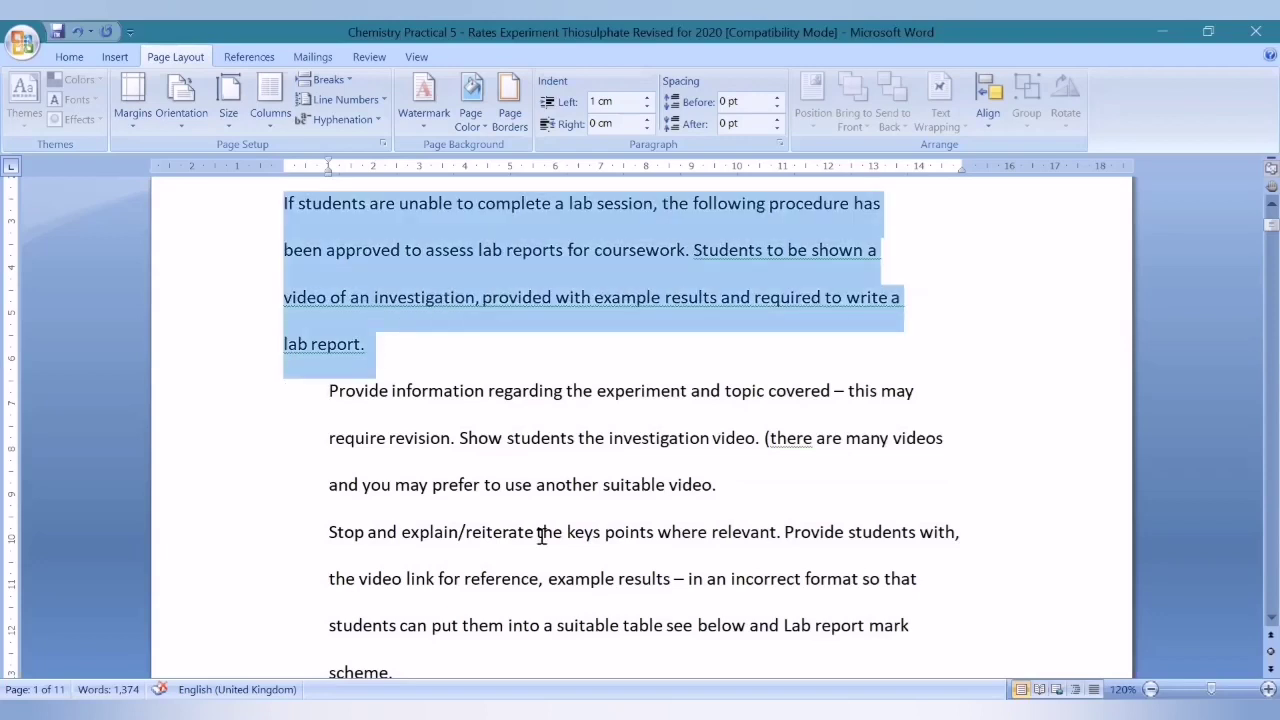
pyautogui.moveTo(541, 537); pyautogui.dragTo(578, 665)
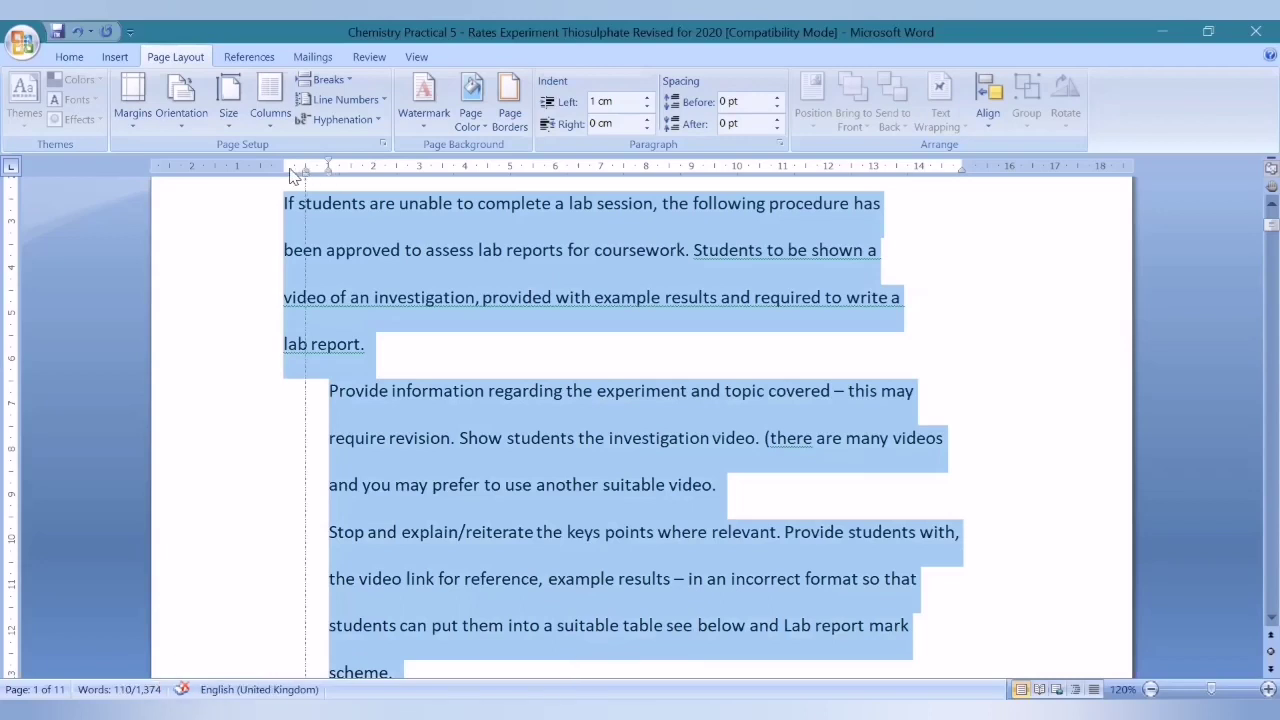
pyautogui.moveTo(300, 172); pyautogui.dragTo(284, 174)
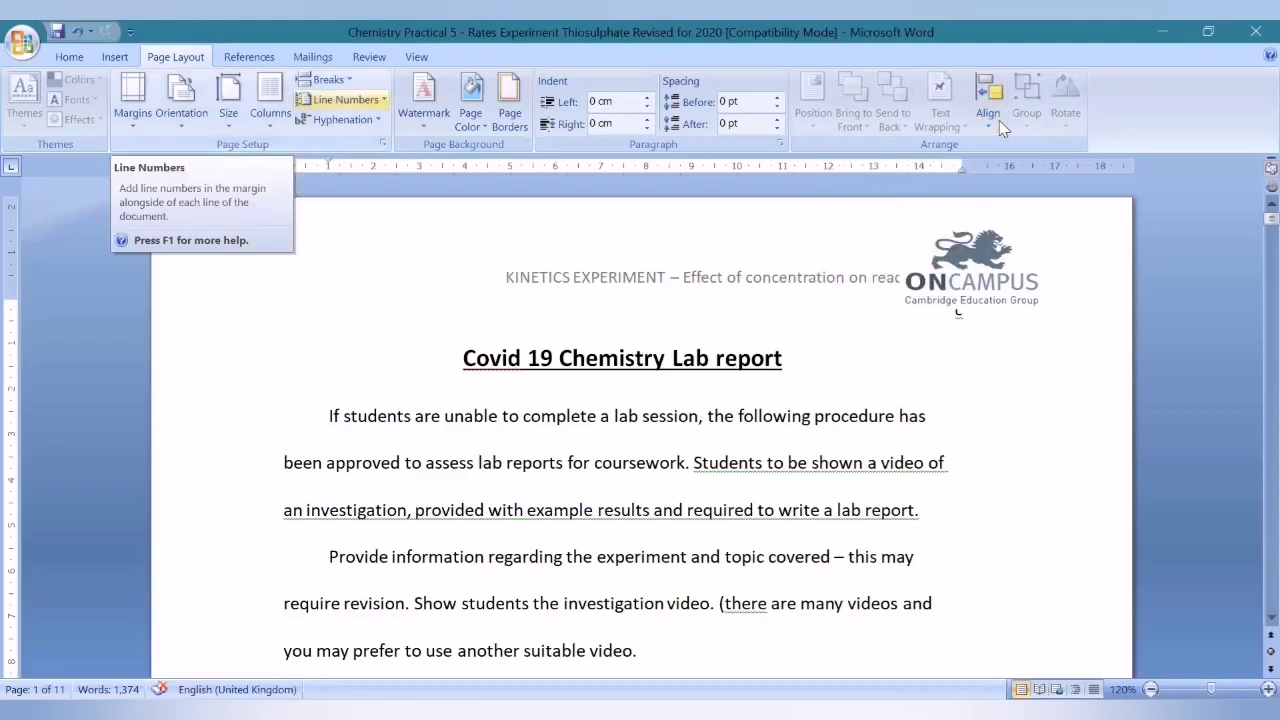
# Step: Add continuous line numbers to the section holding the three body paragraphs
pyautogui.click(345, 99)
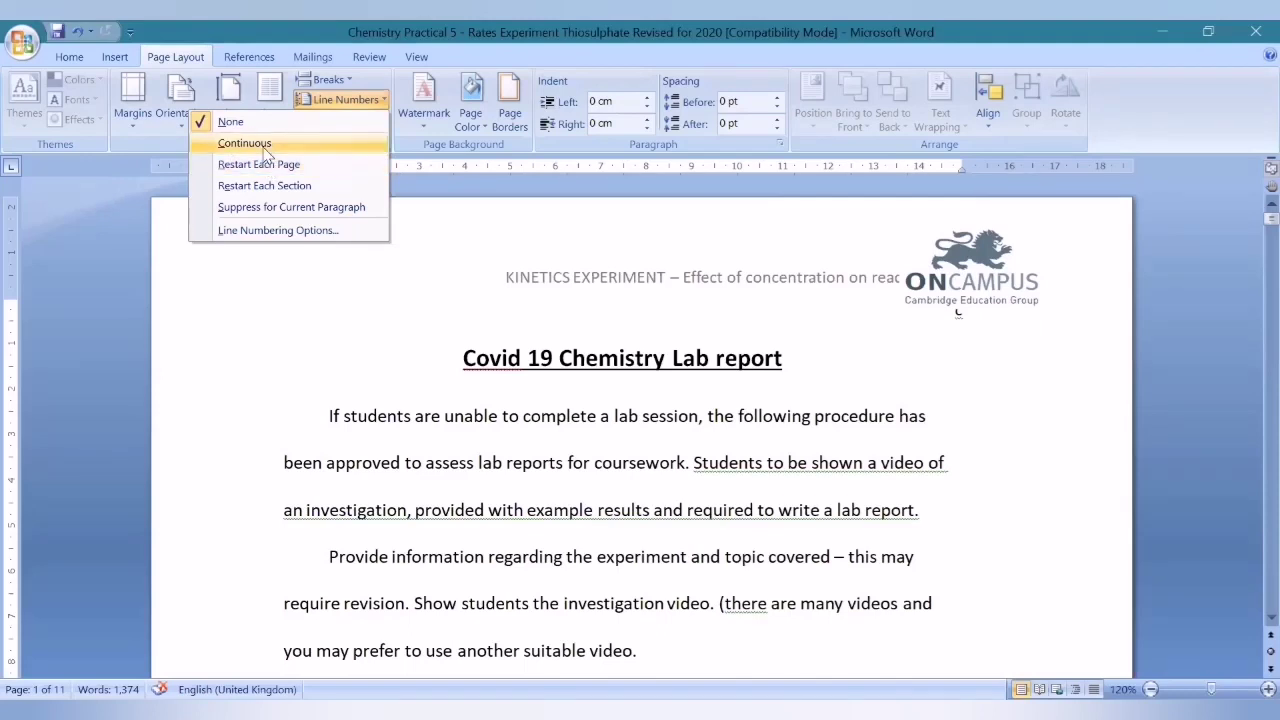
pyautogui.click(265, 148)
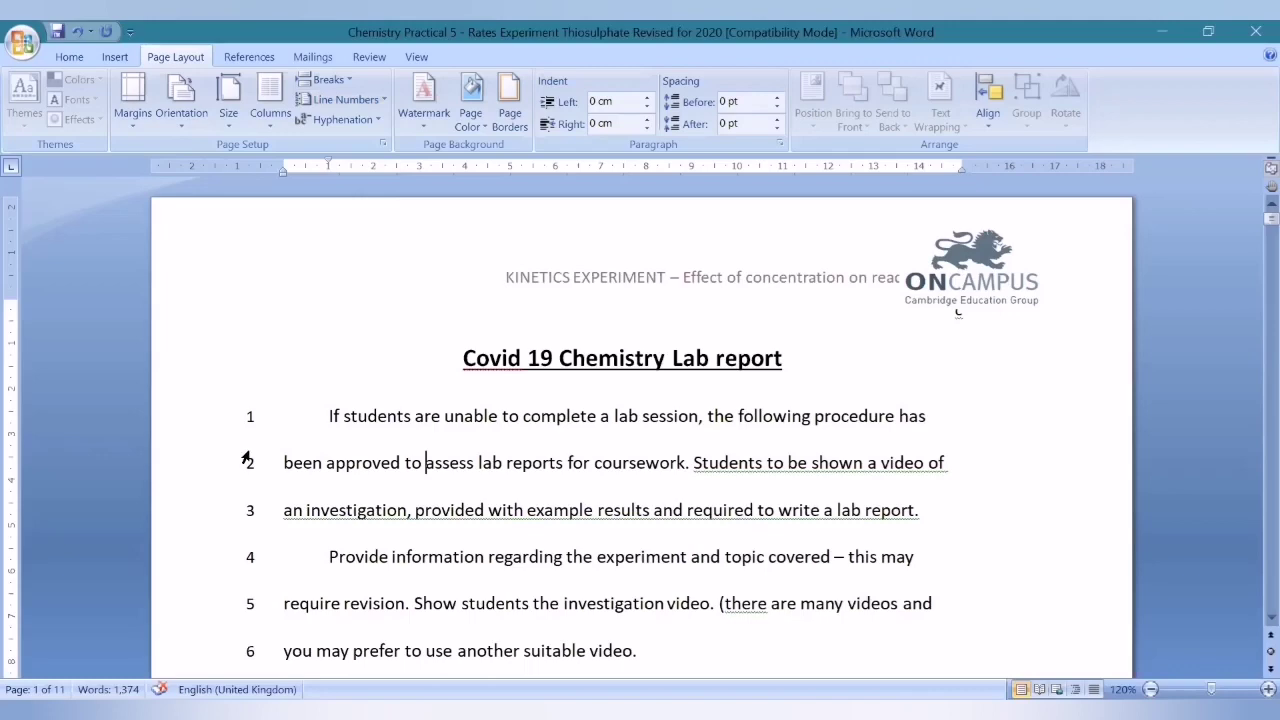
# Step: Examine how far the line numbering runs through the body paragraphs on the first page
pyautogui.press('End')
pyautogui.press('Down')
pyautogui.press('Down')
pyautogui.press('Down')
pyautogui.press('Down')
pyautogui.press('Down')
pyautogui.press('Down')
pyautogui.press('Down')
pyautogui.press('Down')
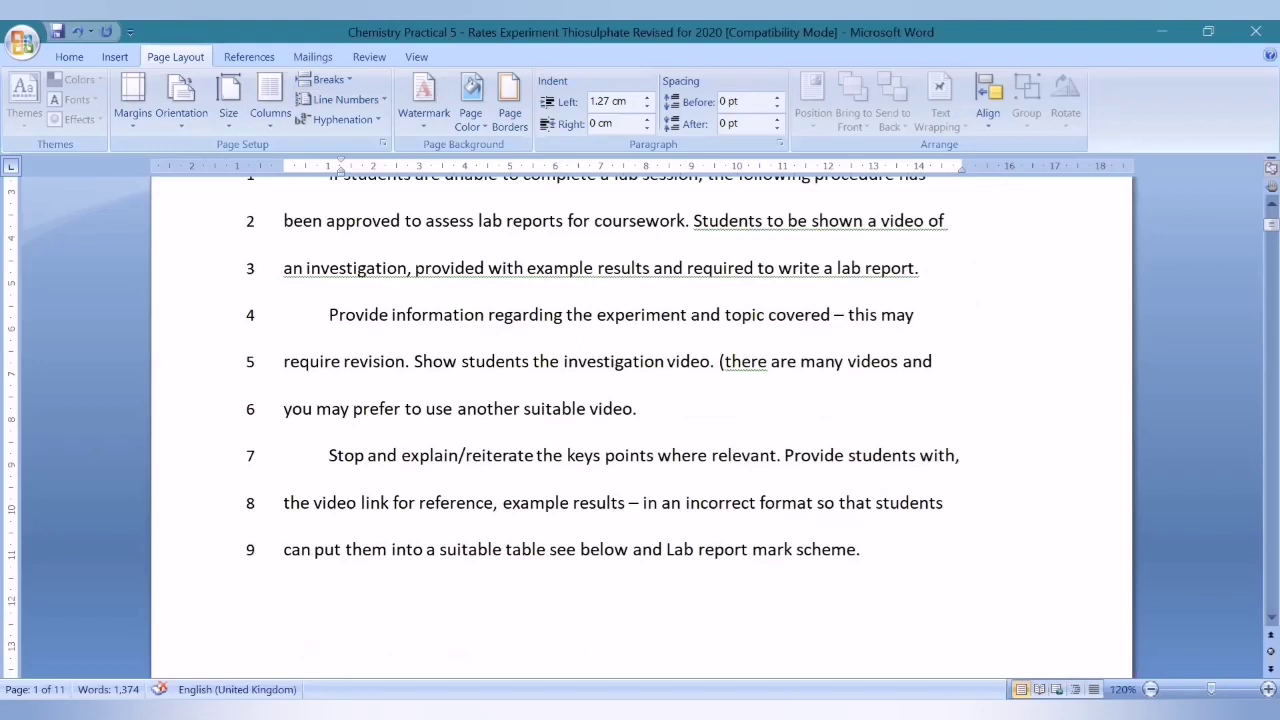
pyautogui.scroll(-1, 873, 495)
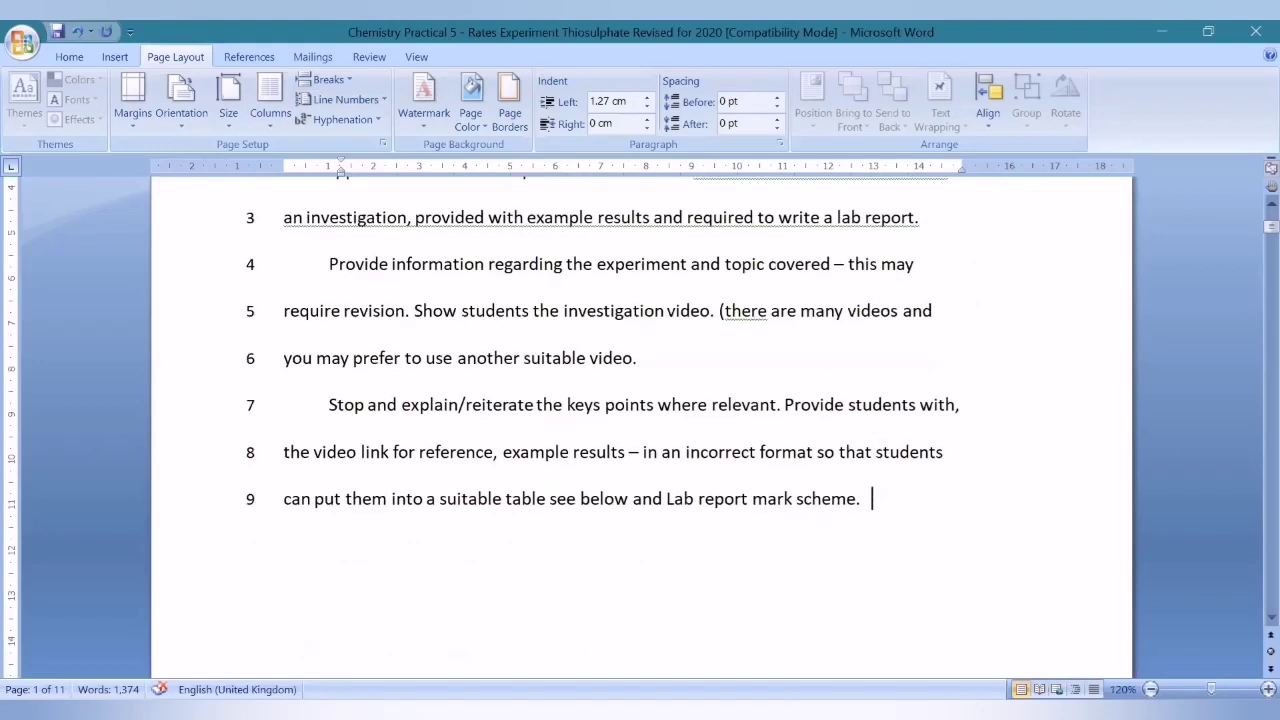
pyautogui.scroll(1, 873, 495)
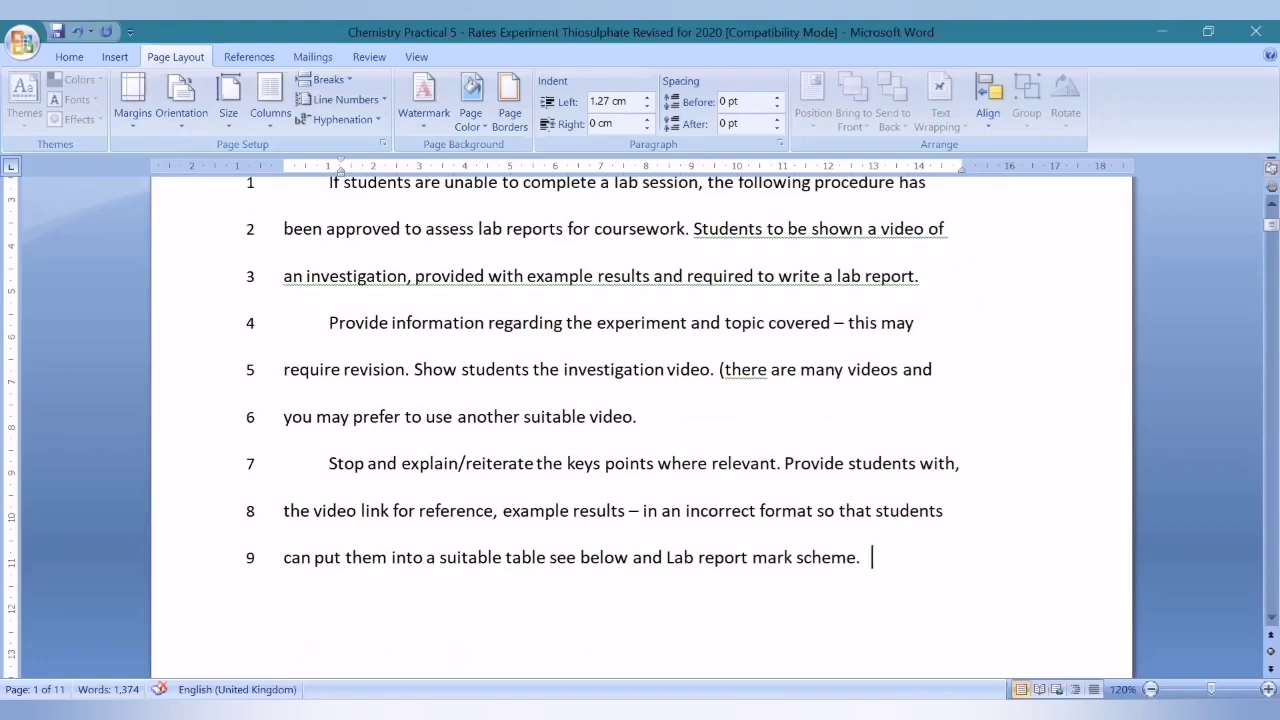
# Step: Apply continuous line numbering to the whole document
pyautogui.tripleClick(872, 492)
pyautogui.hotkey('ctrl', 'a')
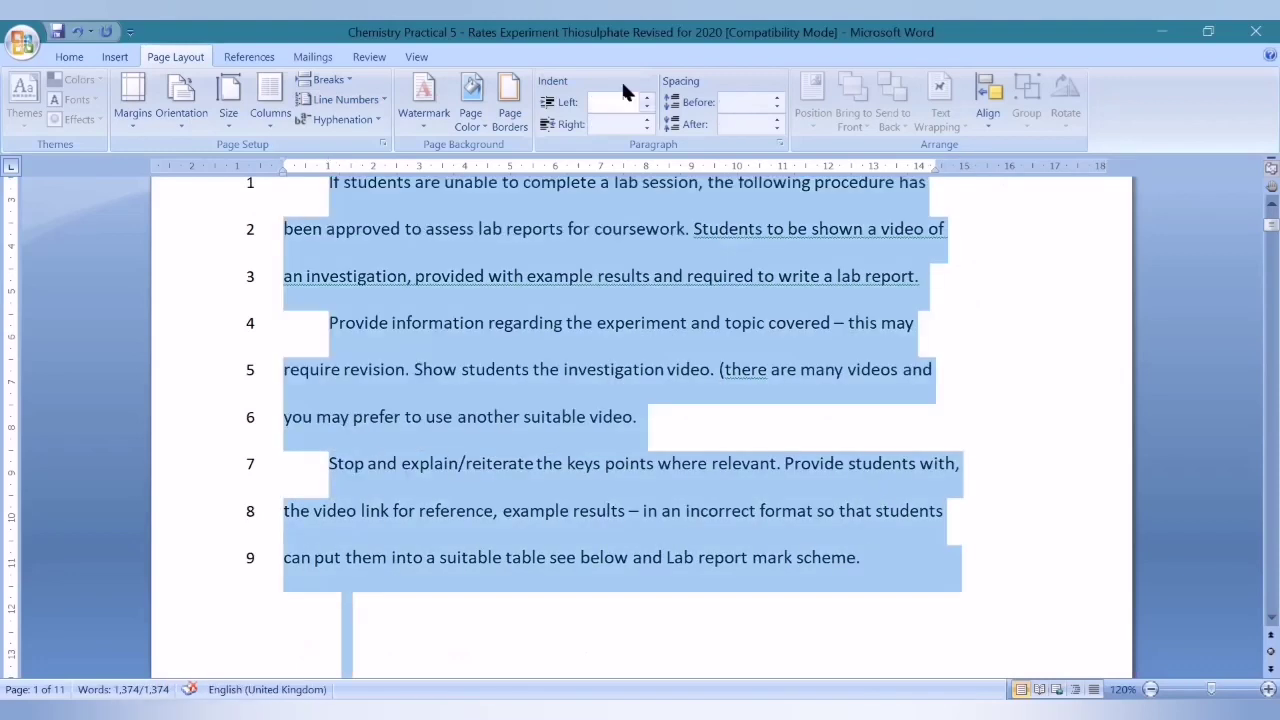
pyautogui.click(360, 100)
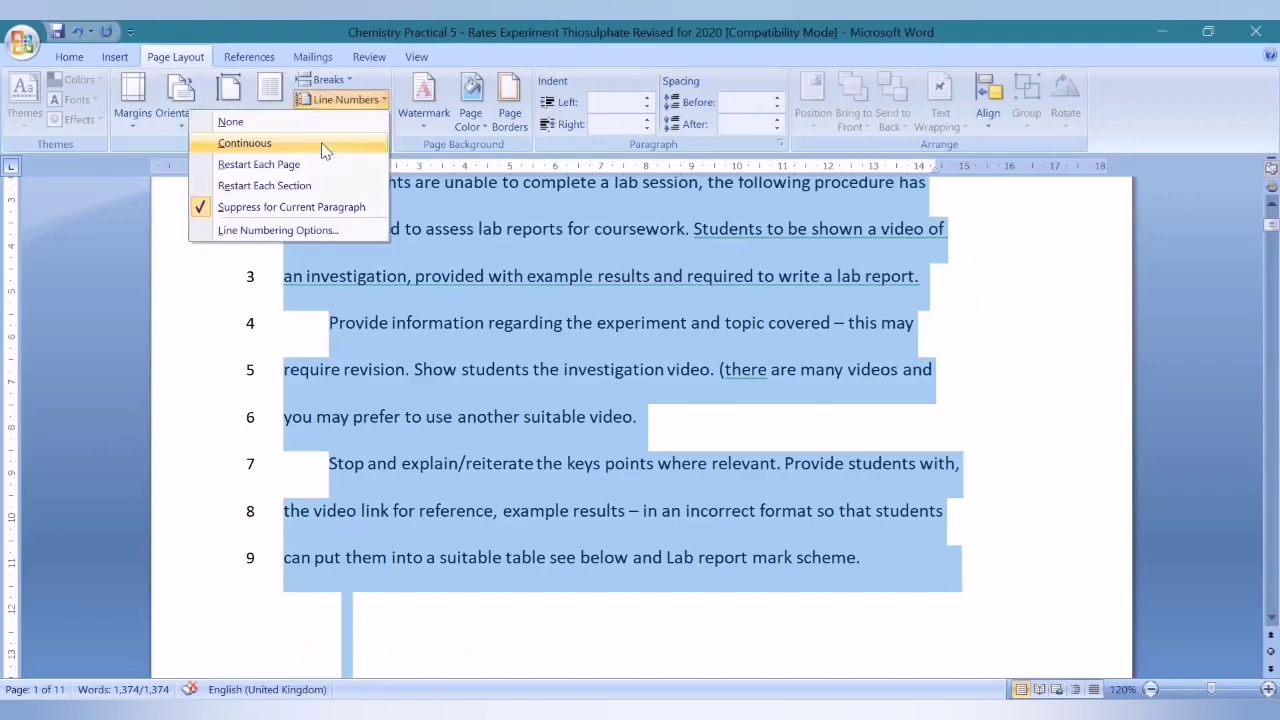
pyautogui.click(325, 150)
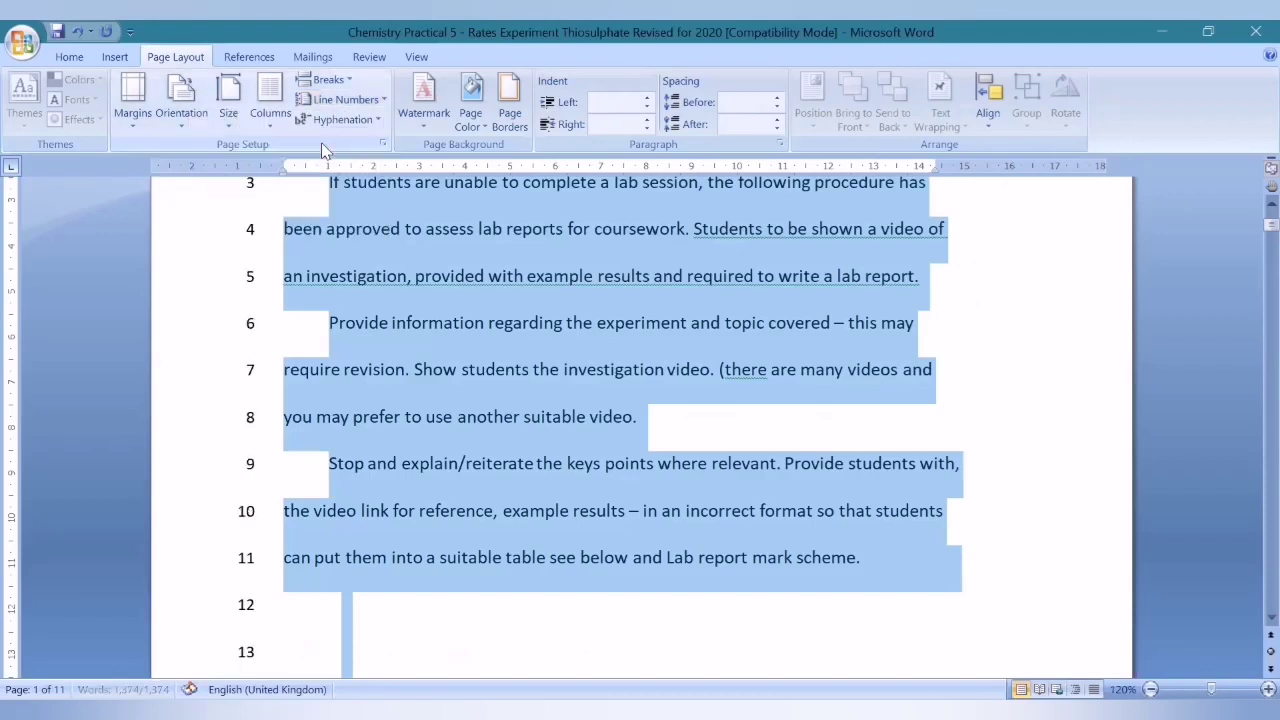
pyautogui.click(344, 569)
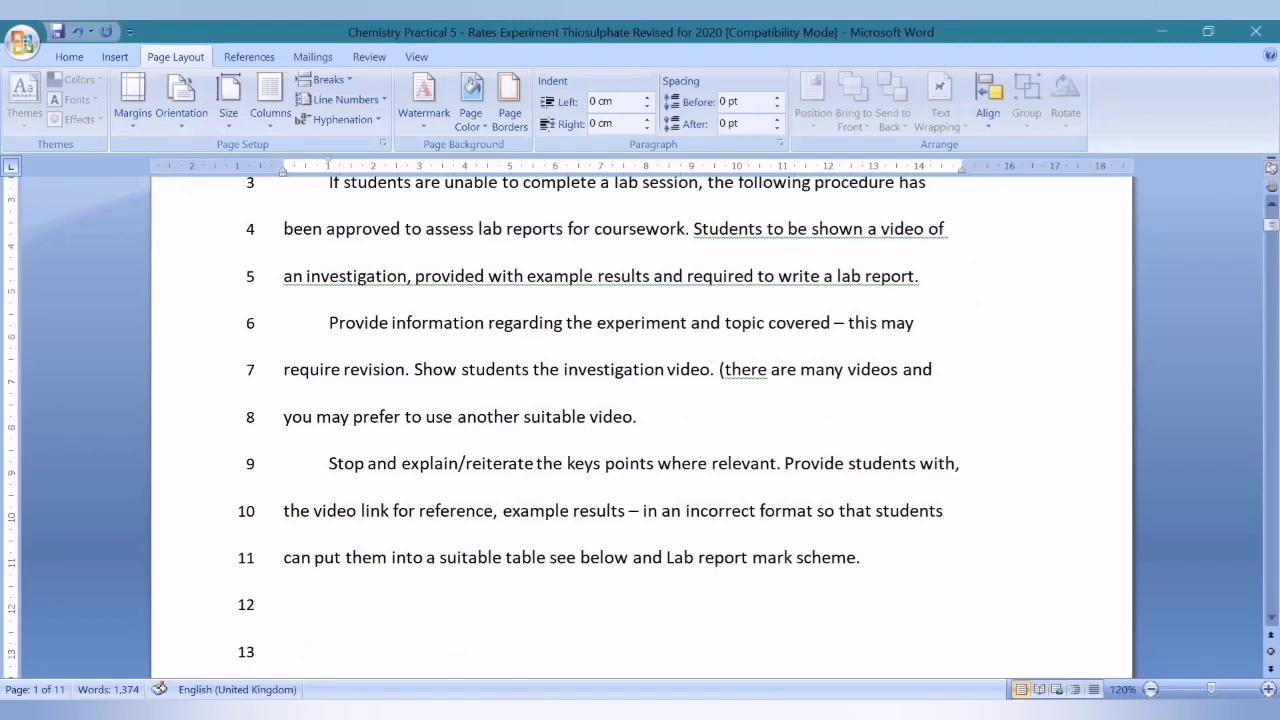
pyautogui.scroll(3, 344, 570)
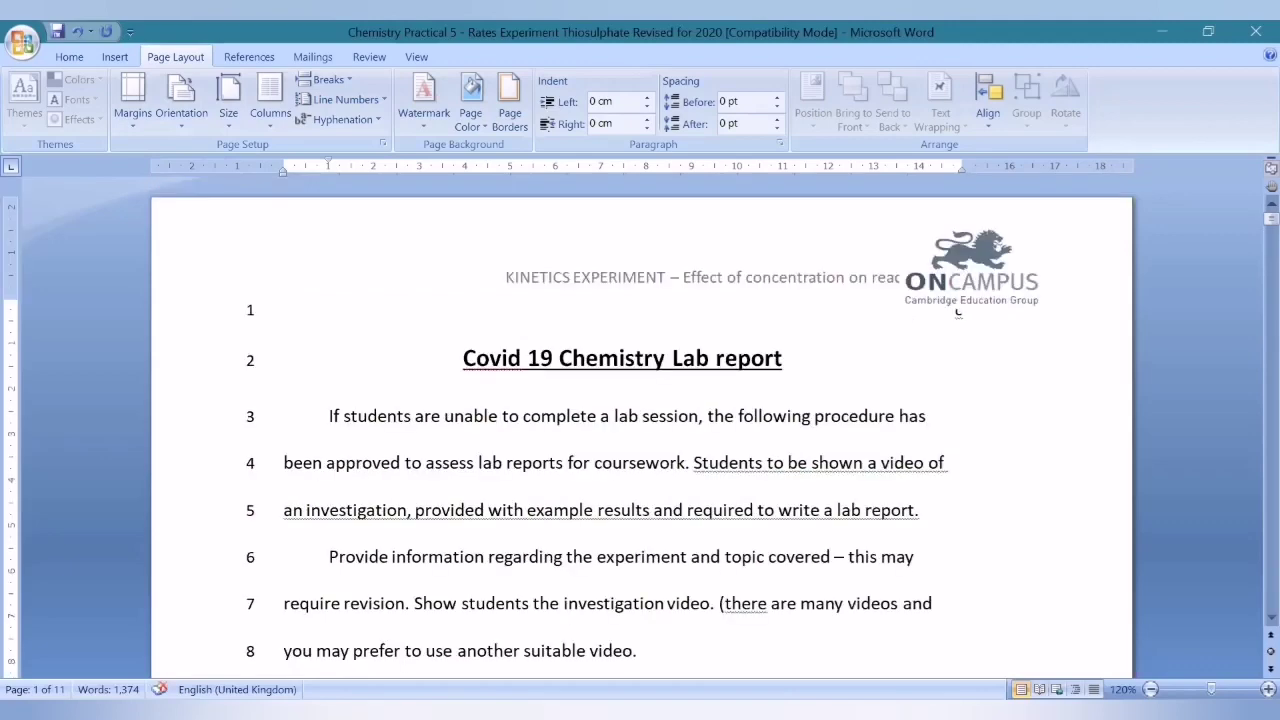
# Step: Set line numbering for the whole document to restart on each page and check the following pages
pyautogui.hotkey('ctrl', 'a')
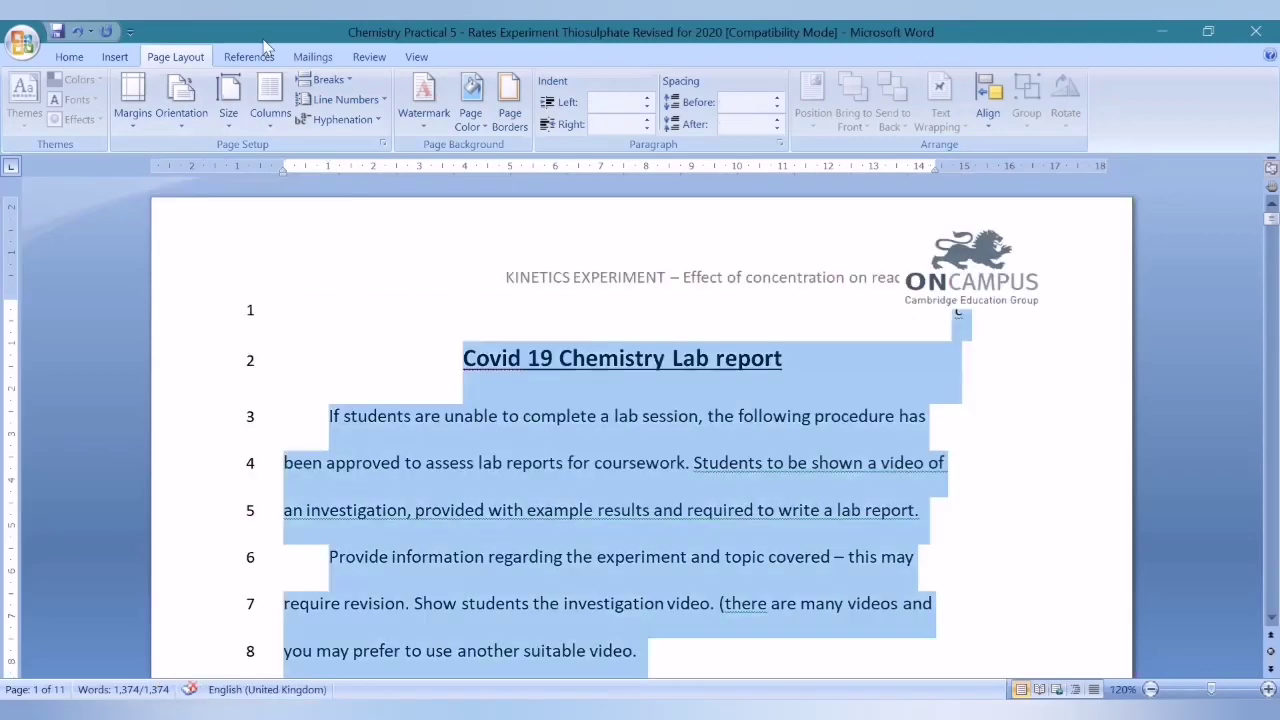
pyautogui.click(352, 101)
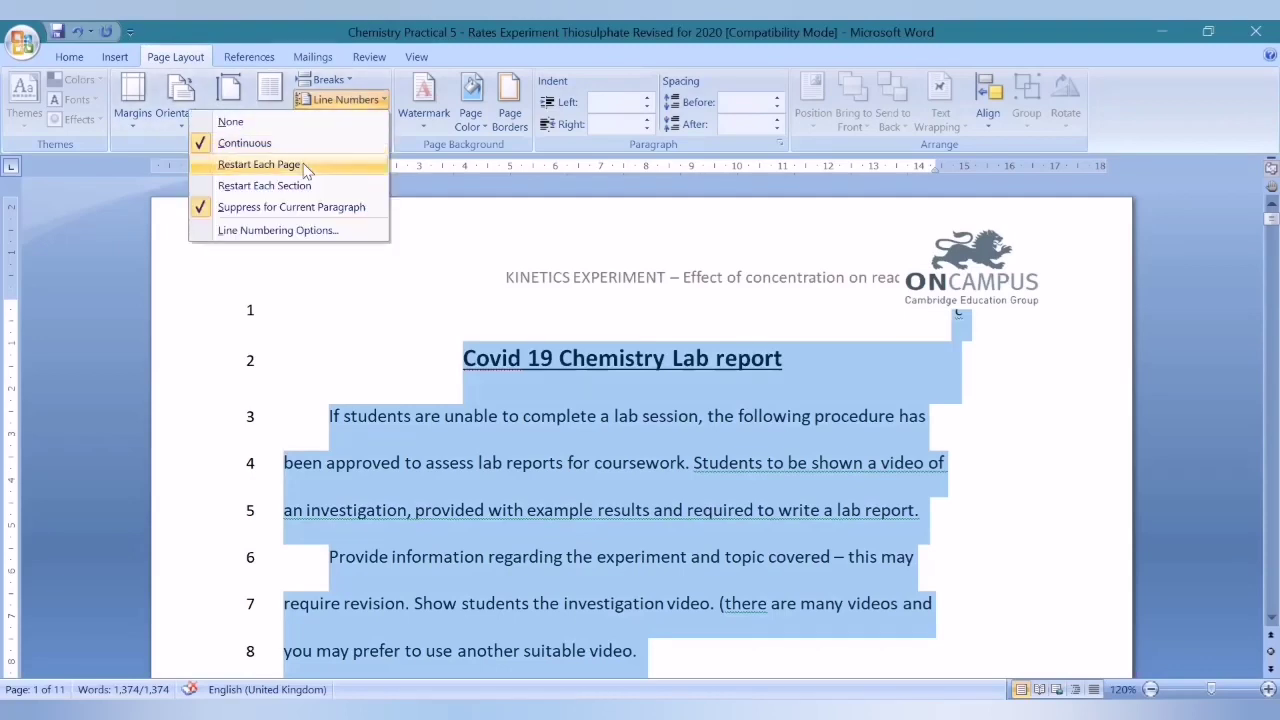
pyautogui.click(406, 464)
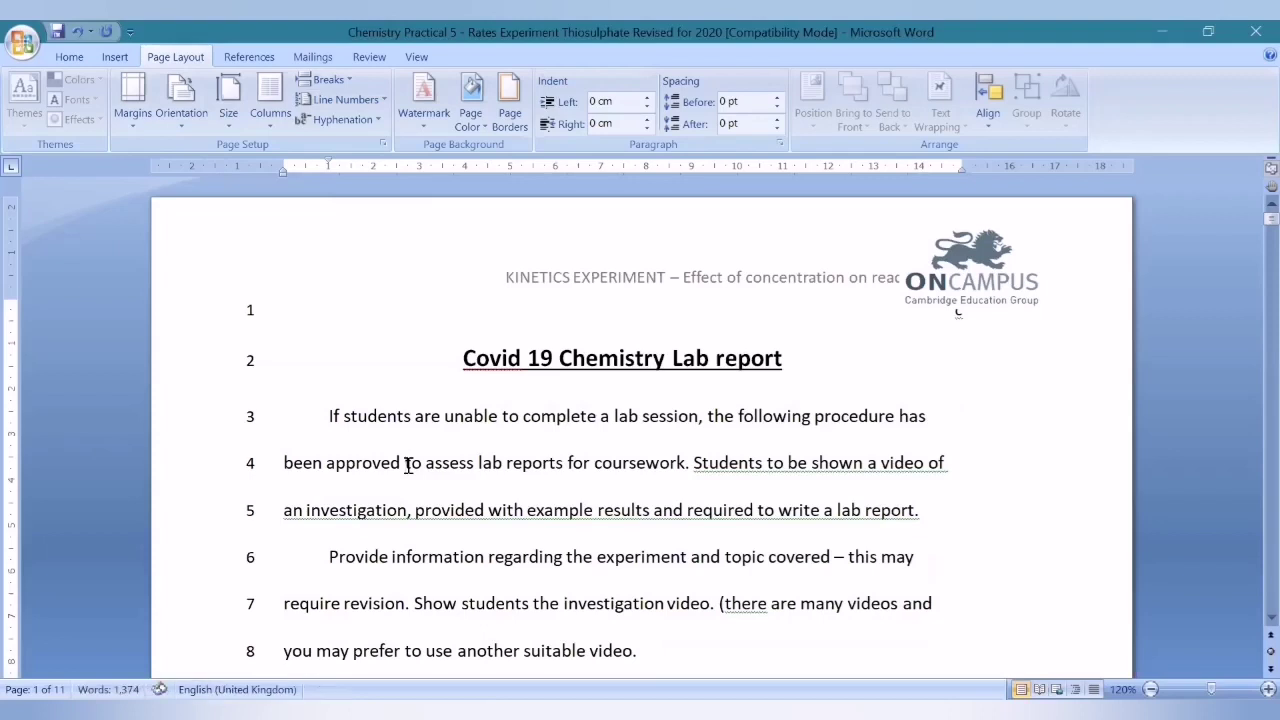
pyautogui.scroll(-20, 408, 464)
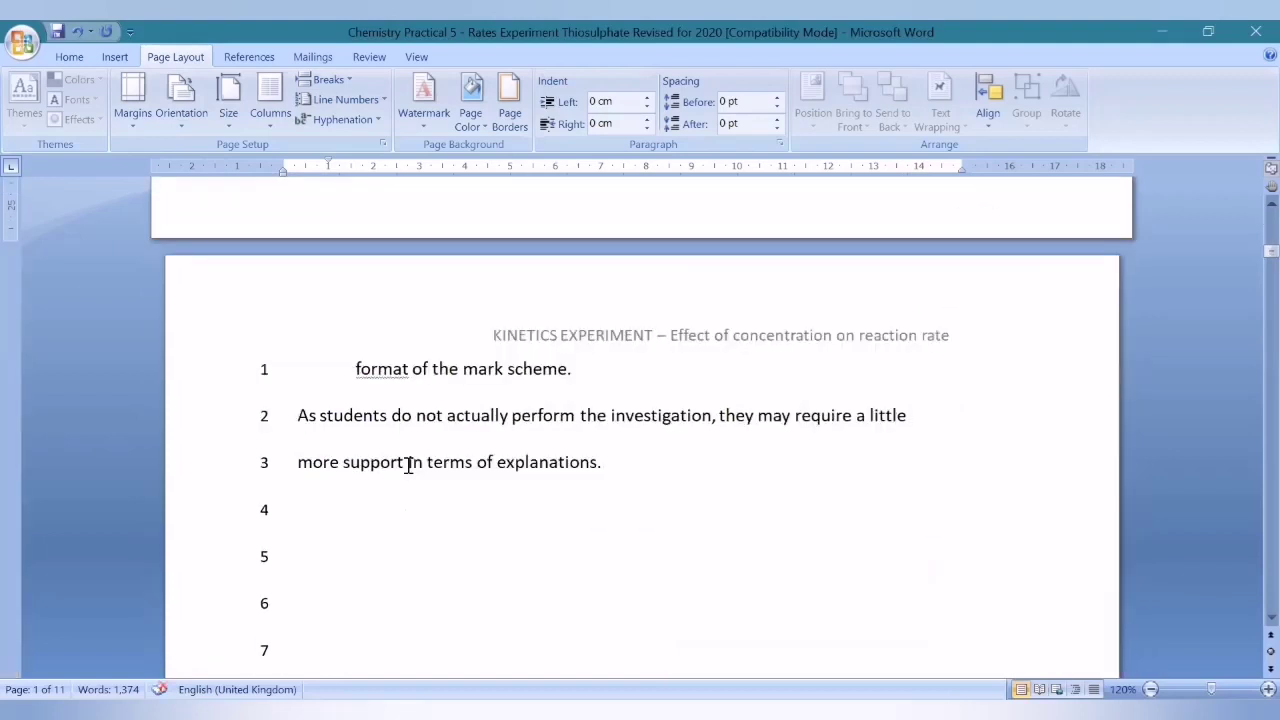
pyautogui.scroll(-20, 408, 464)
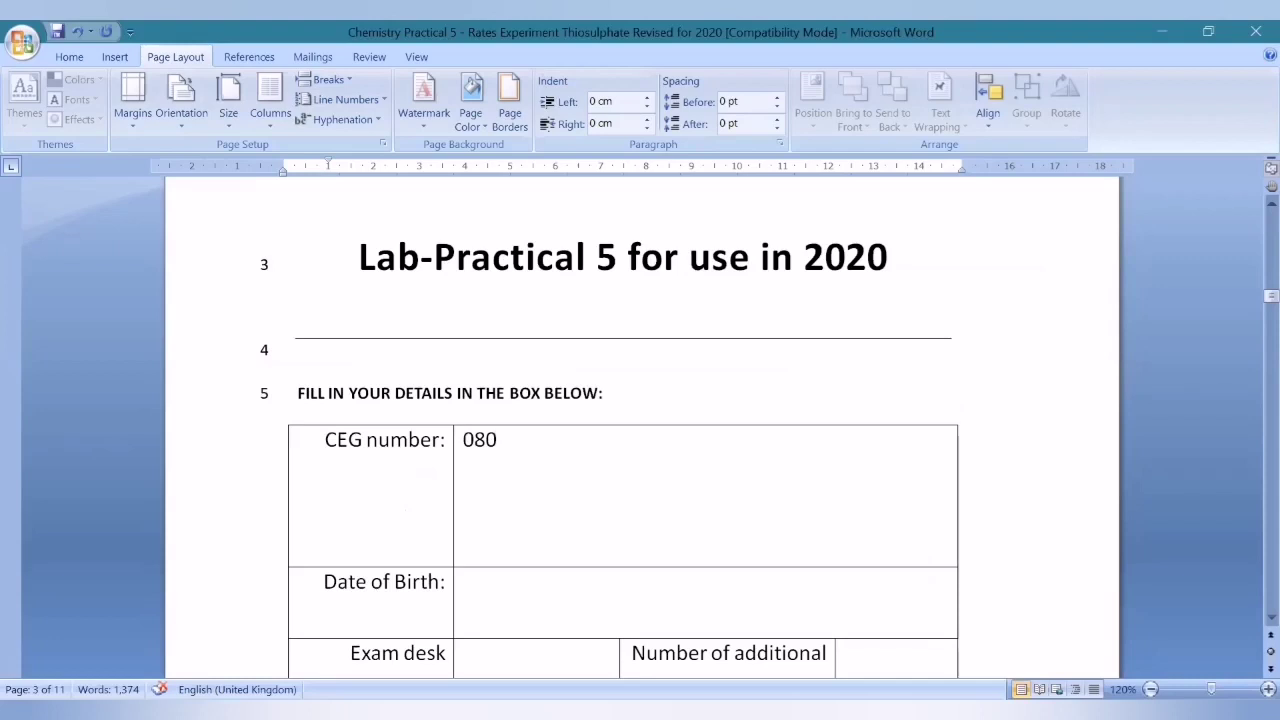
pyautogui.hotkey('ctrl', 'Home')
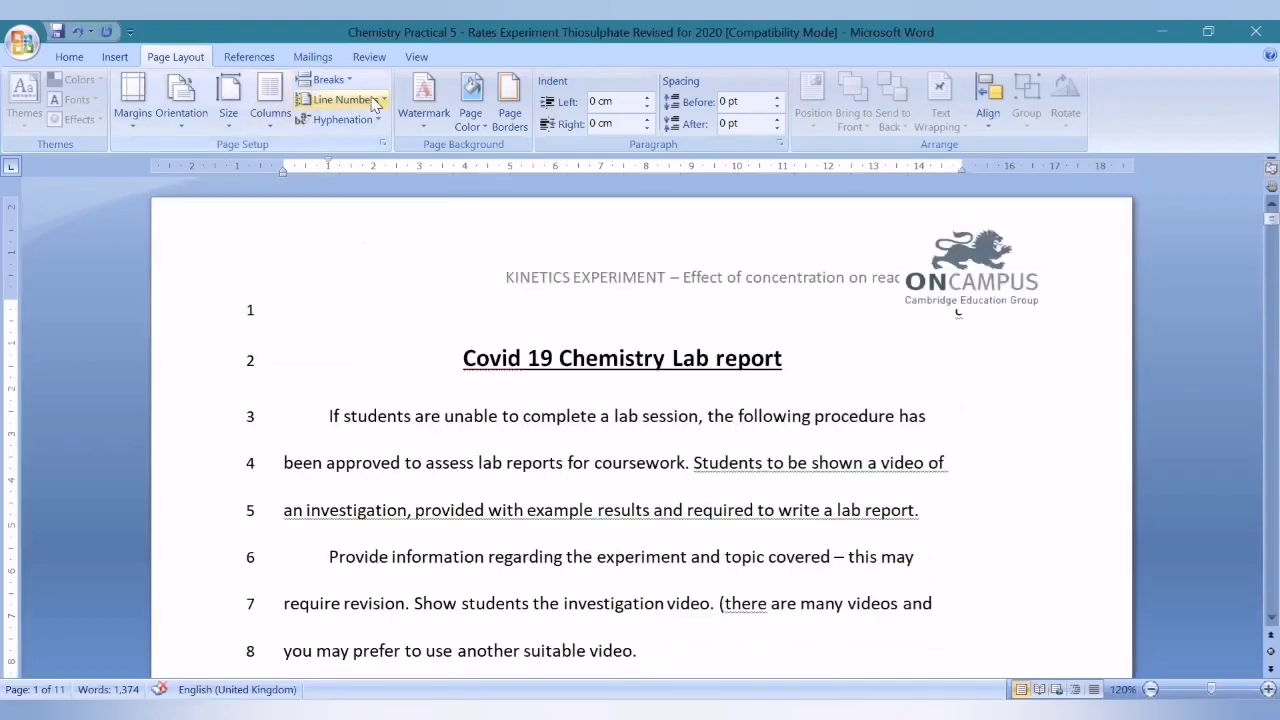
# Step: Set line numbering to restart each section for the body paragraphs below the title, and compare it with the second page
pyautogui.click(375, 101)
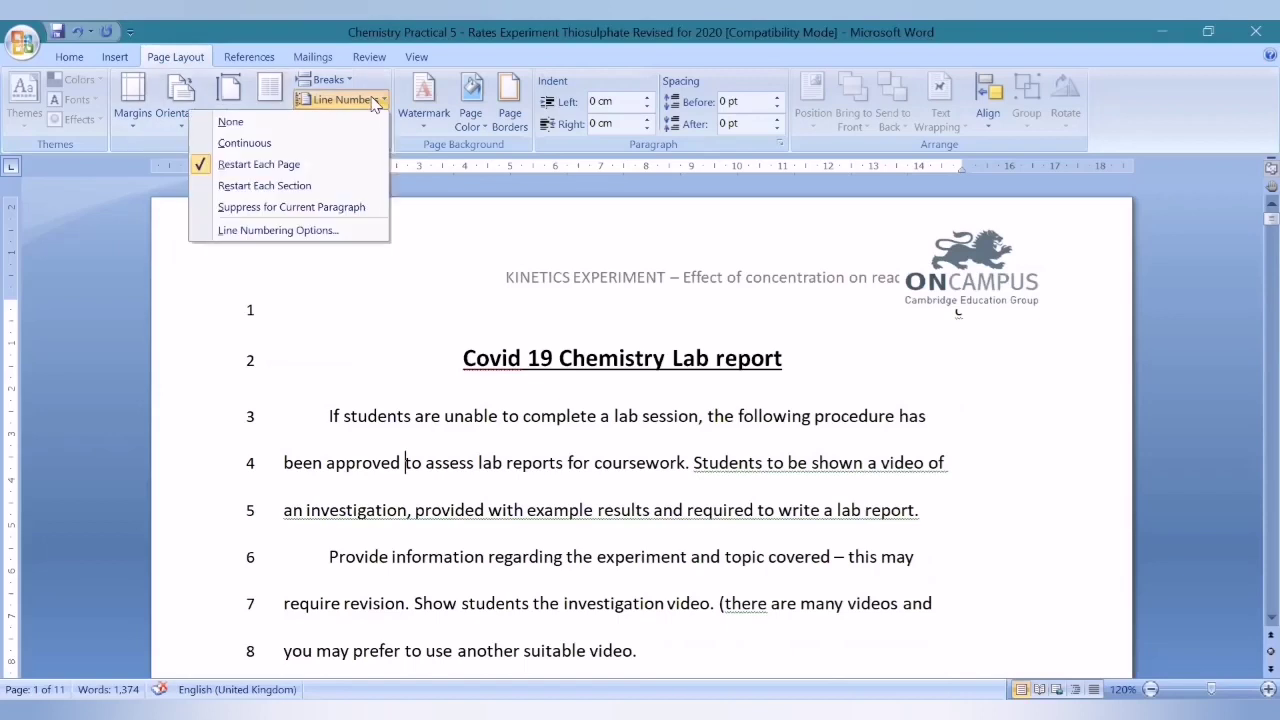
pyautogui.click(265, 188)
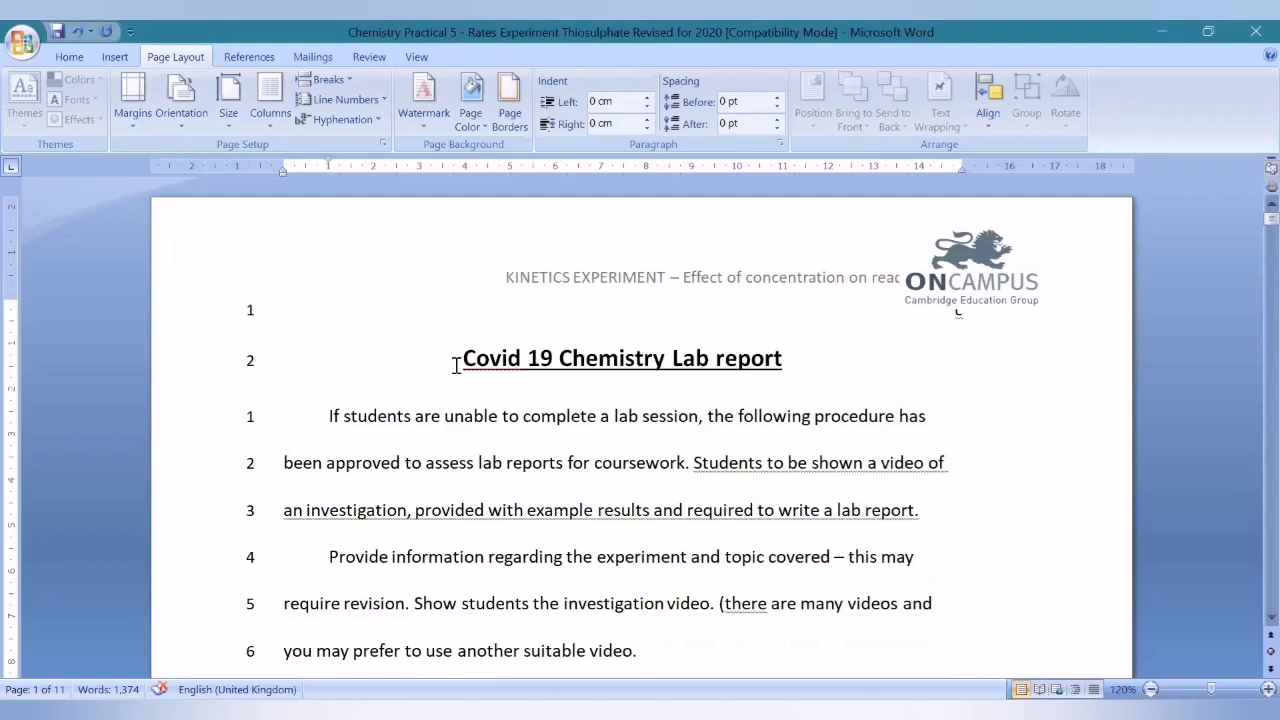
pyautogui.doubleClick(525, 374)
pyautogui.click(257, 424)
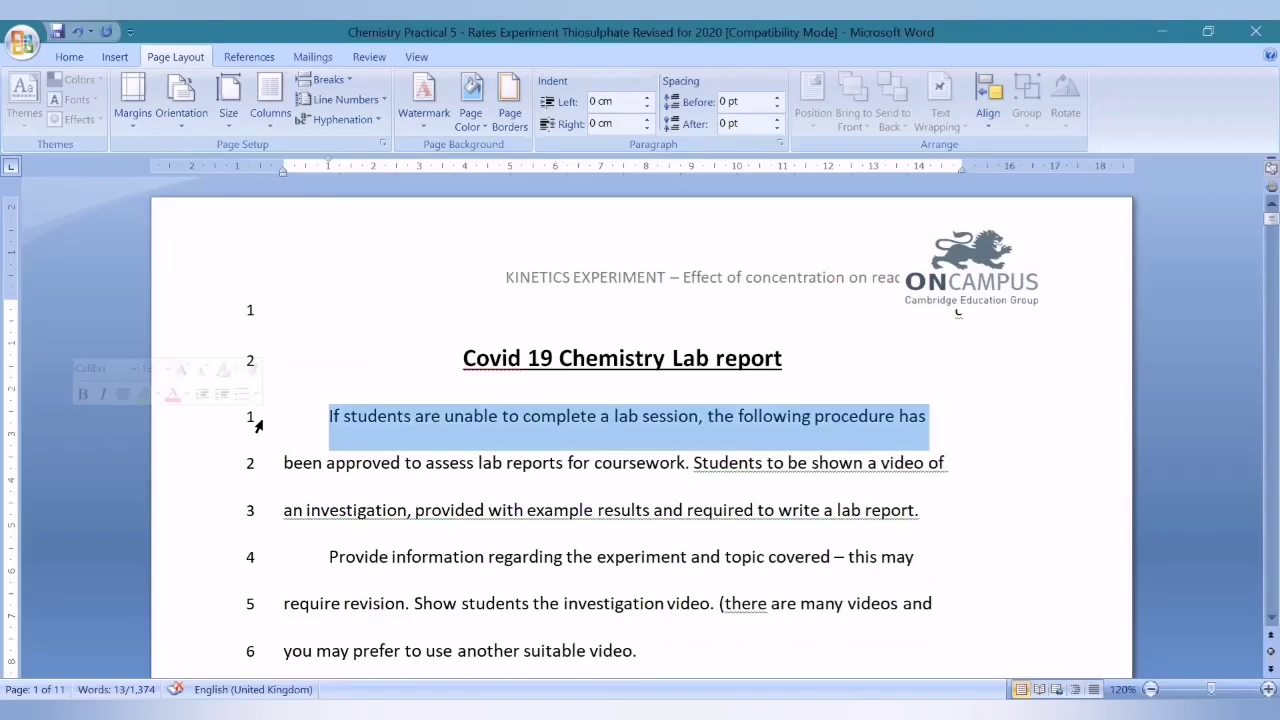
pyautogui.click(356, 488)
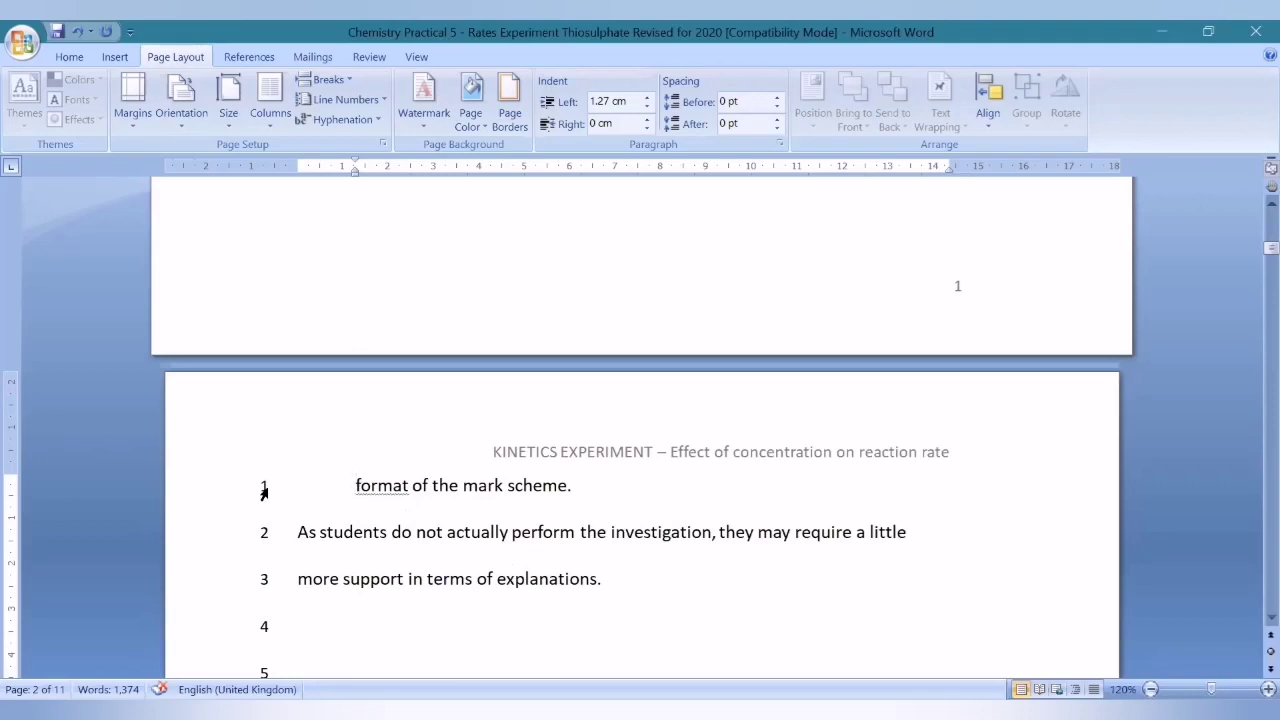
# Step: Examine the Page Setup layout options for section start, odd and even headers, and vertical alignment
pyautogui.click(358, 102)
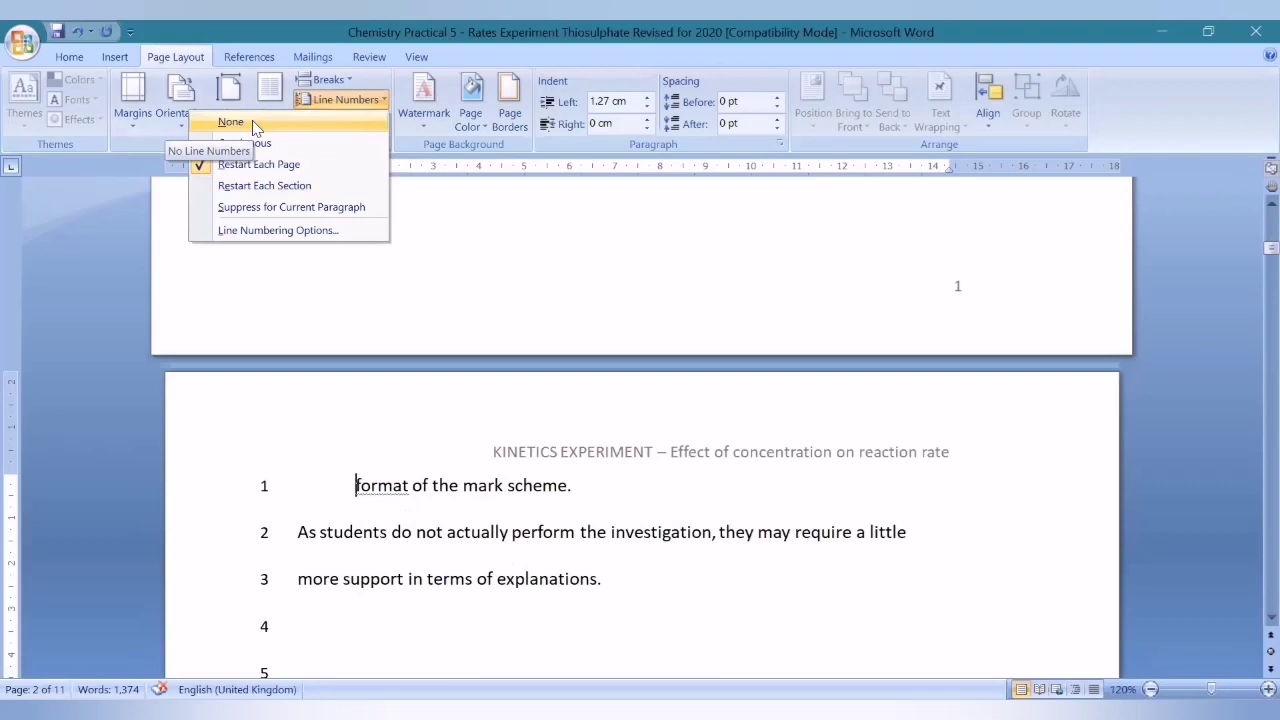
pyautogui.click(274, 231)
pyautogui.click(479, 241)
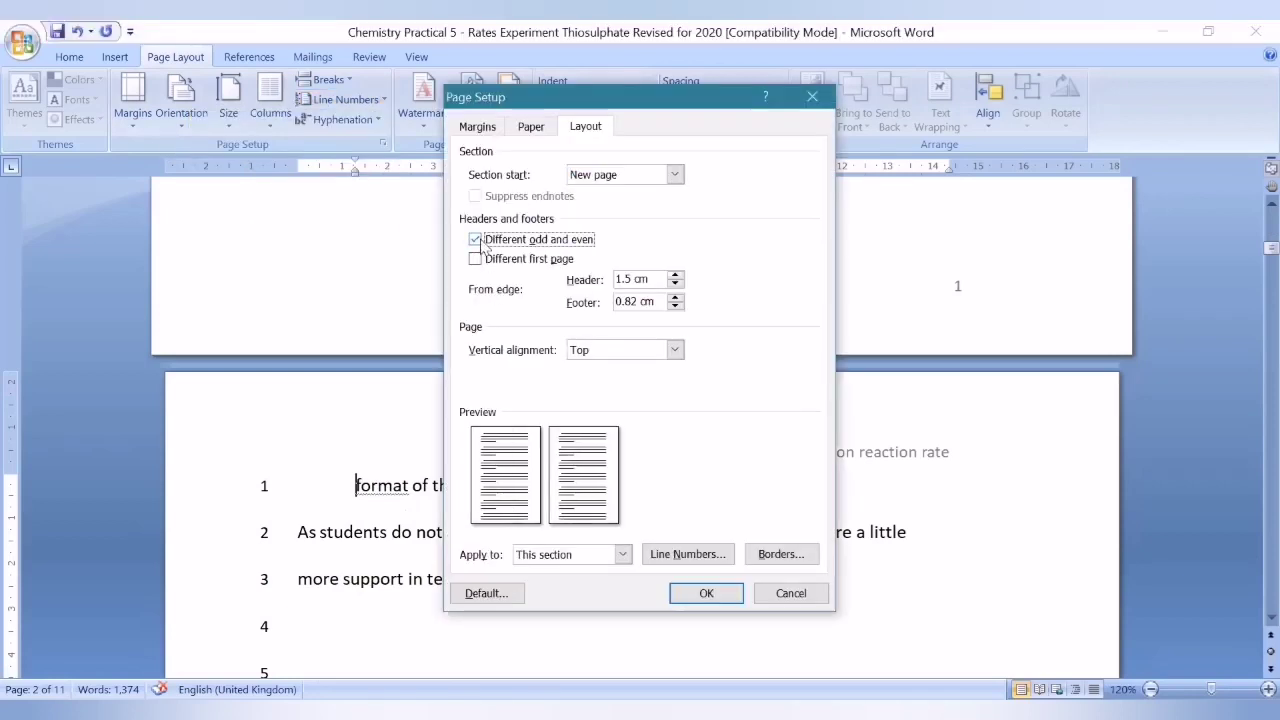
pyautogui.click(476, 240)
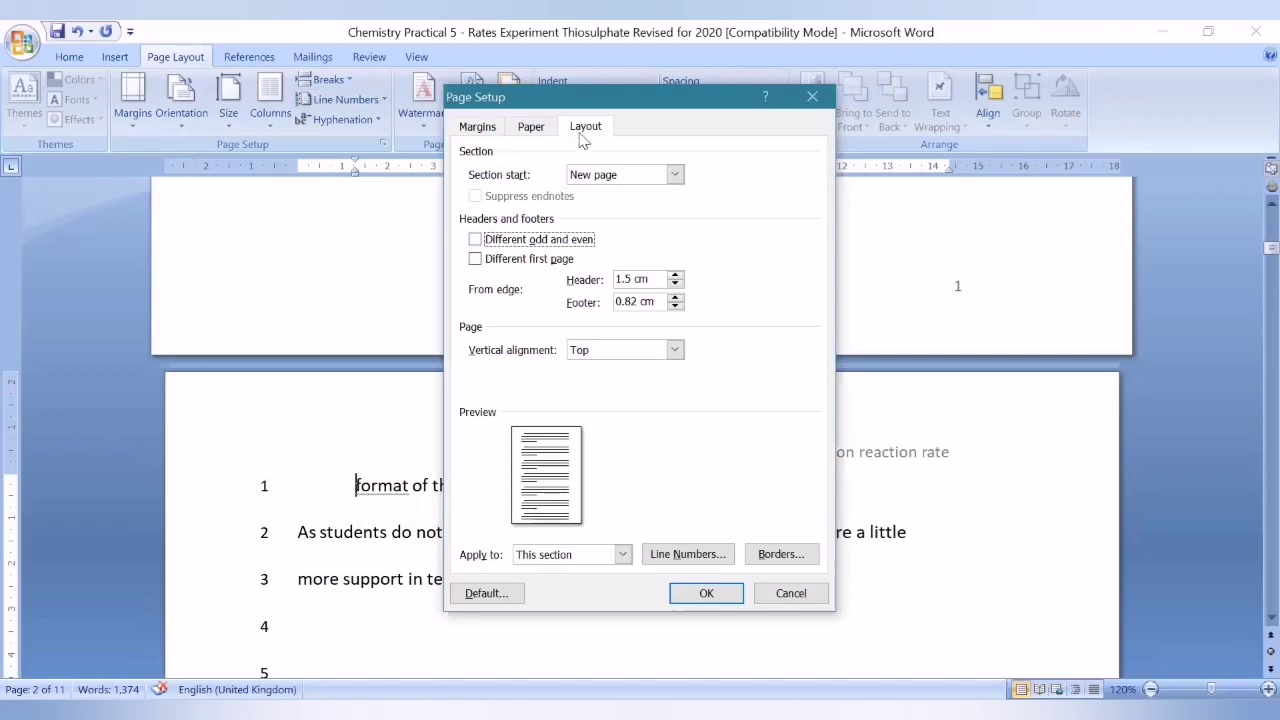
pyautogui.click(600, 176)
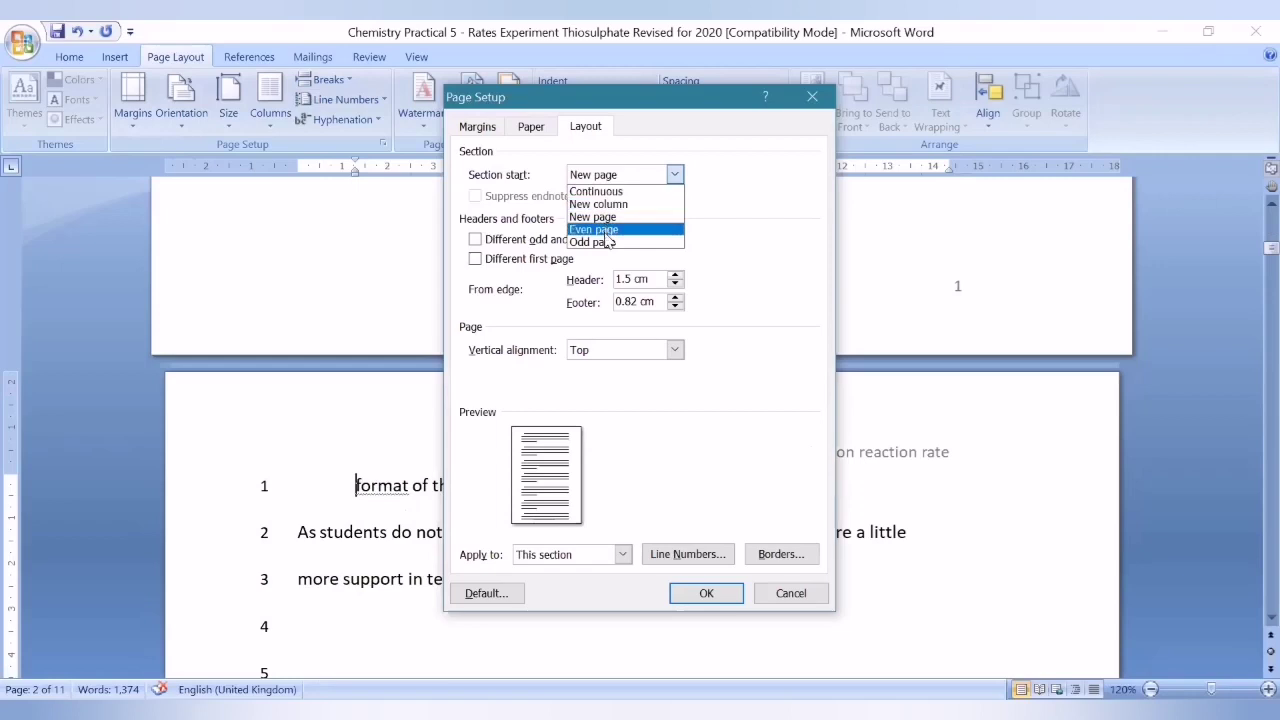
pyautogui.click(622, 357)
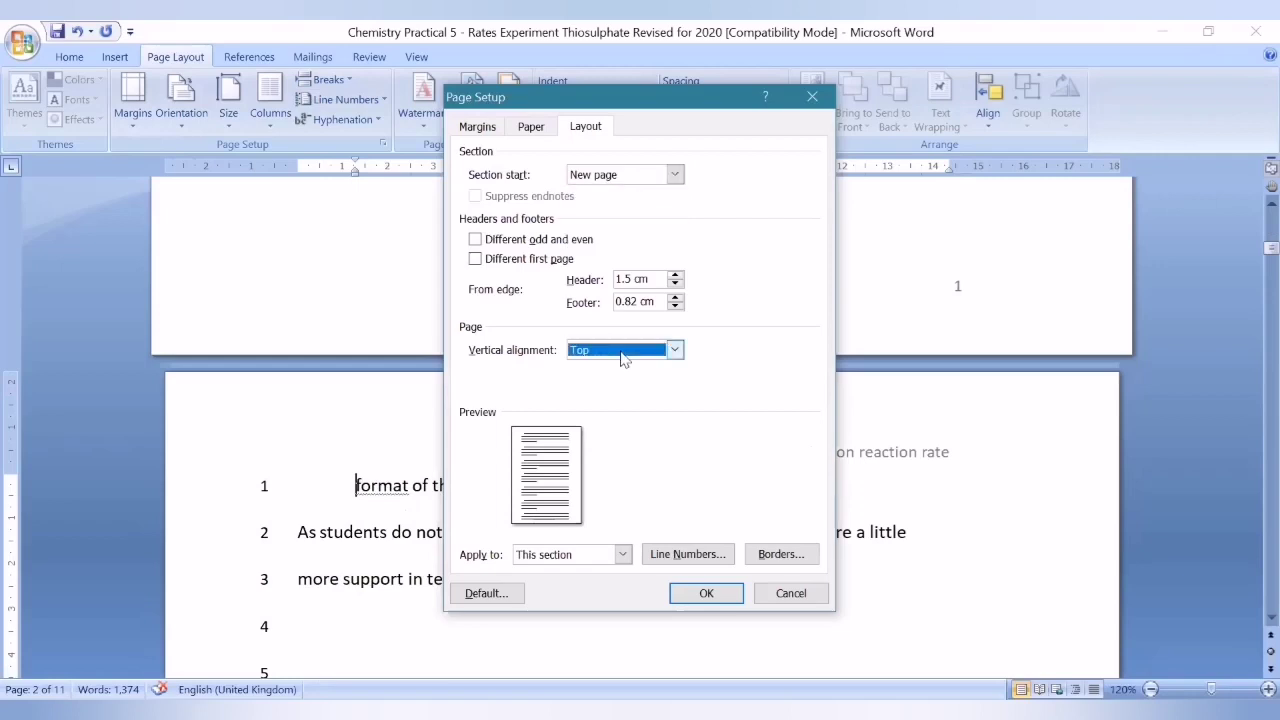
pyautogui.click(622, 358)
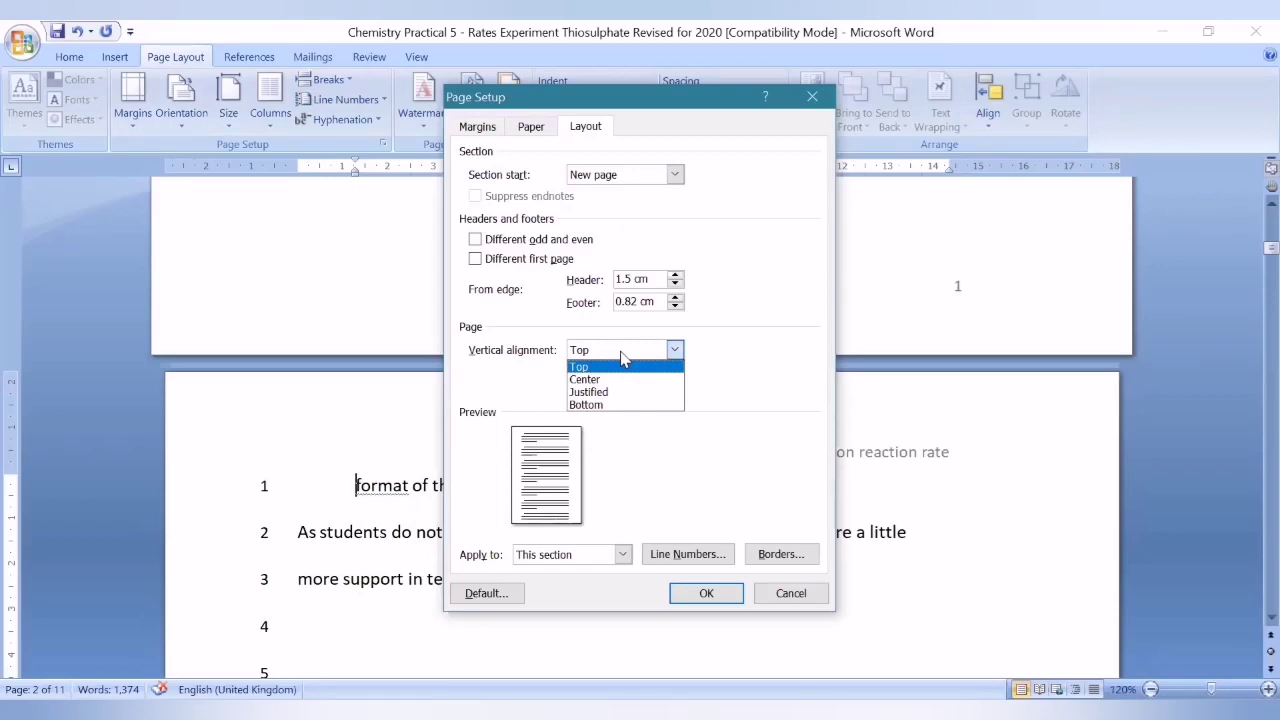
pyautogui.click(790, 593)
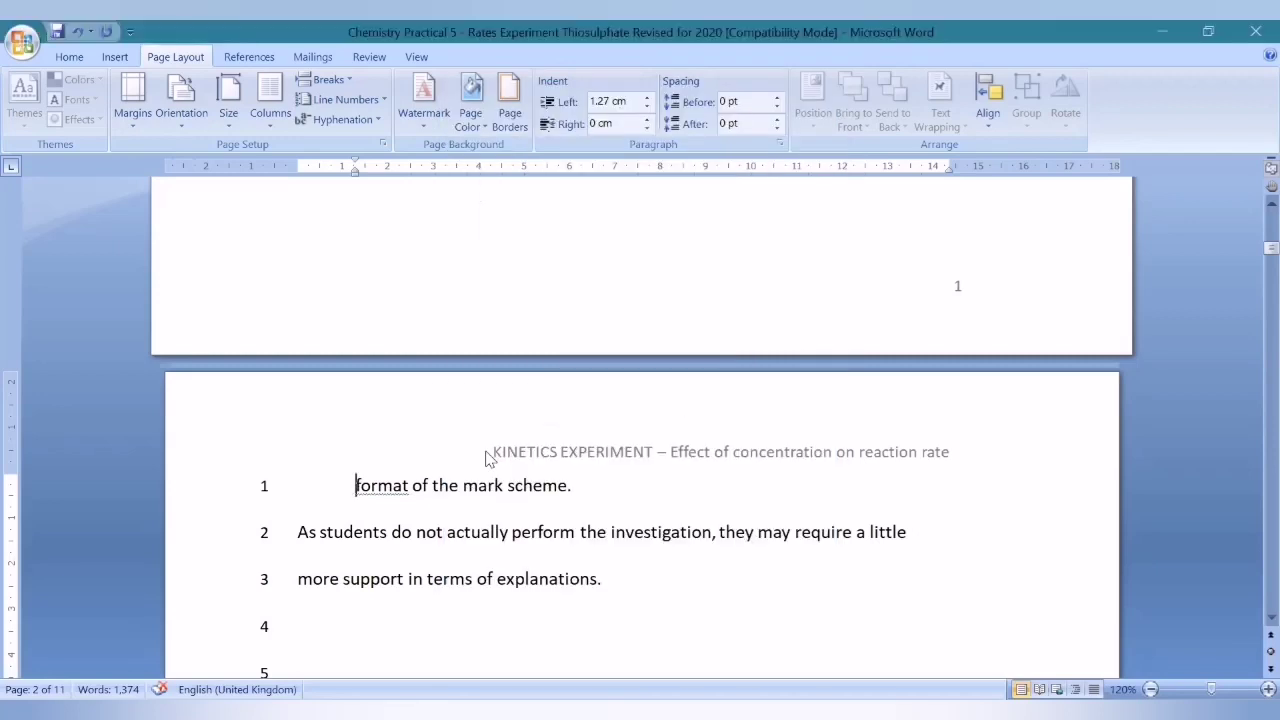
# Step: Set line numbering to restart each section for the section starting "format of the mark scheme" on the second page
pyautogui.click(343, 100)
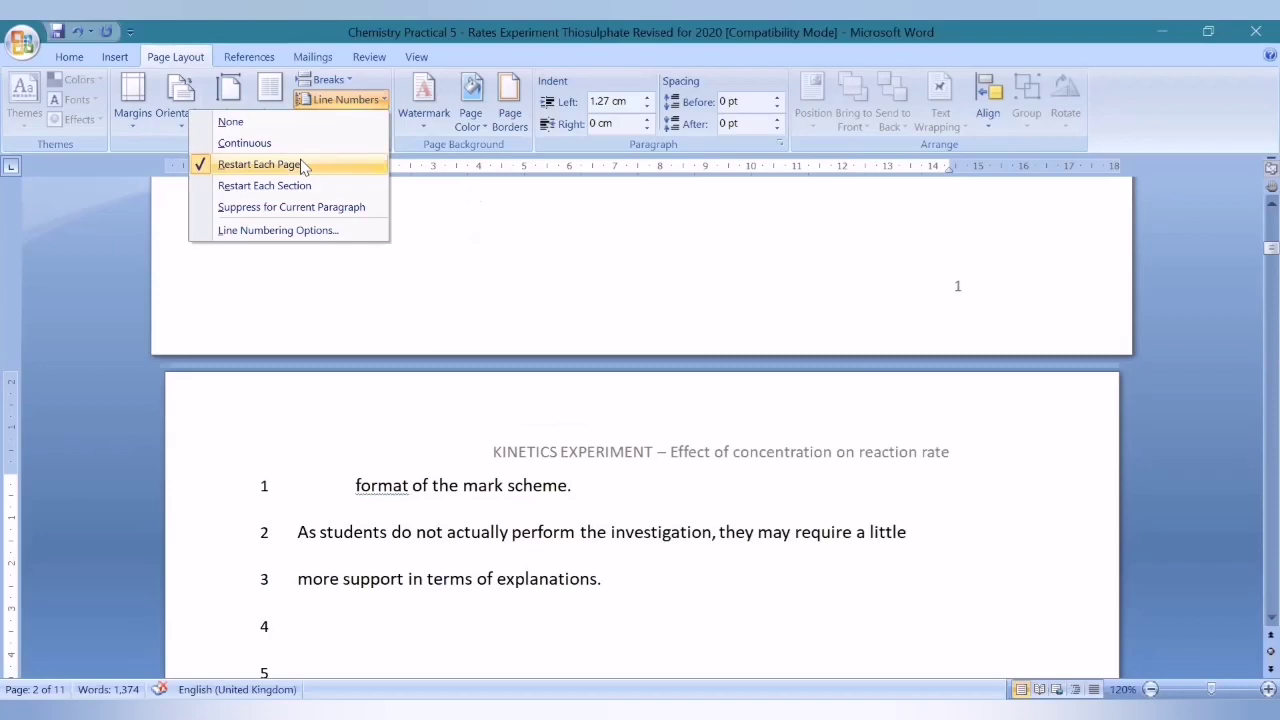
pyautogui.click(328, 104)
pyautogui.click(330, 104)
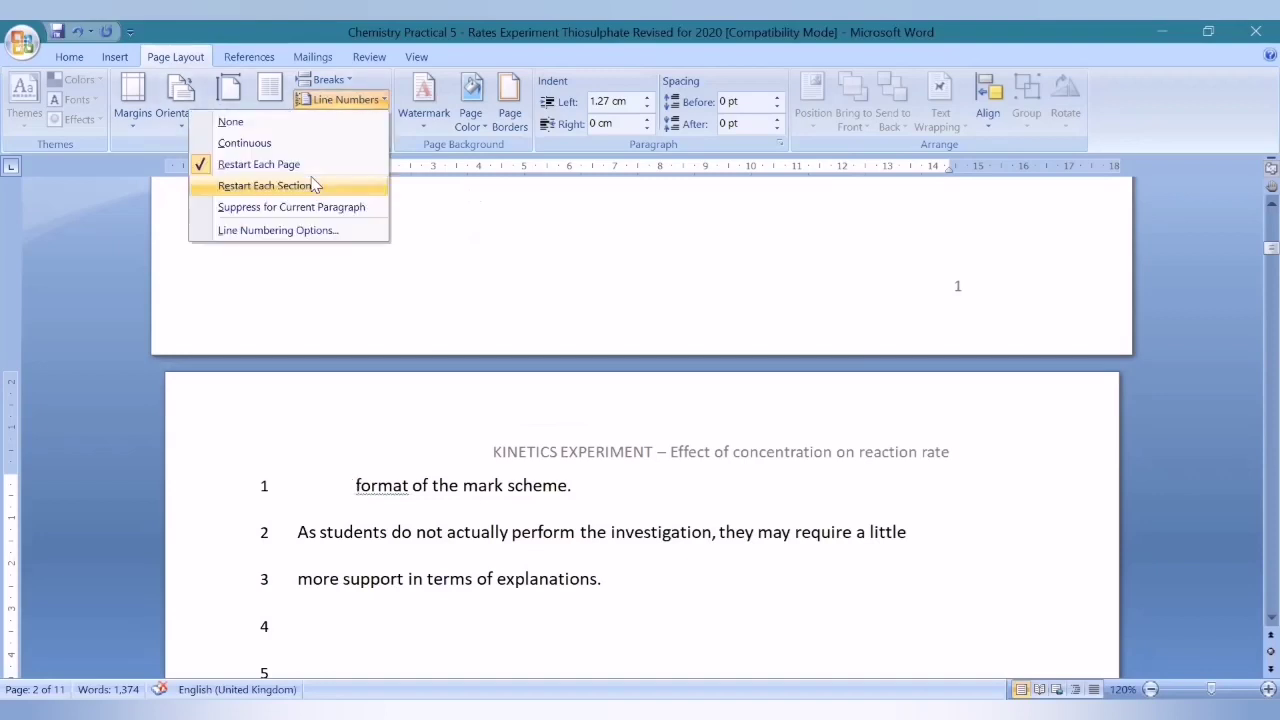
pyautogui.click(313, 185)
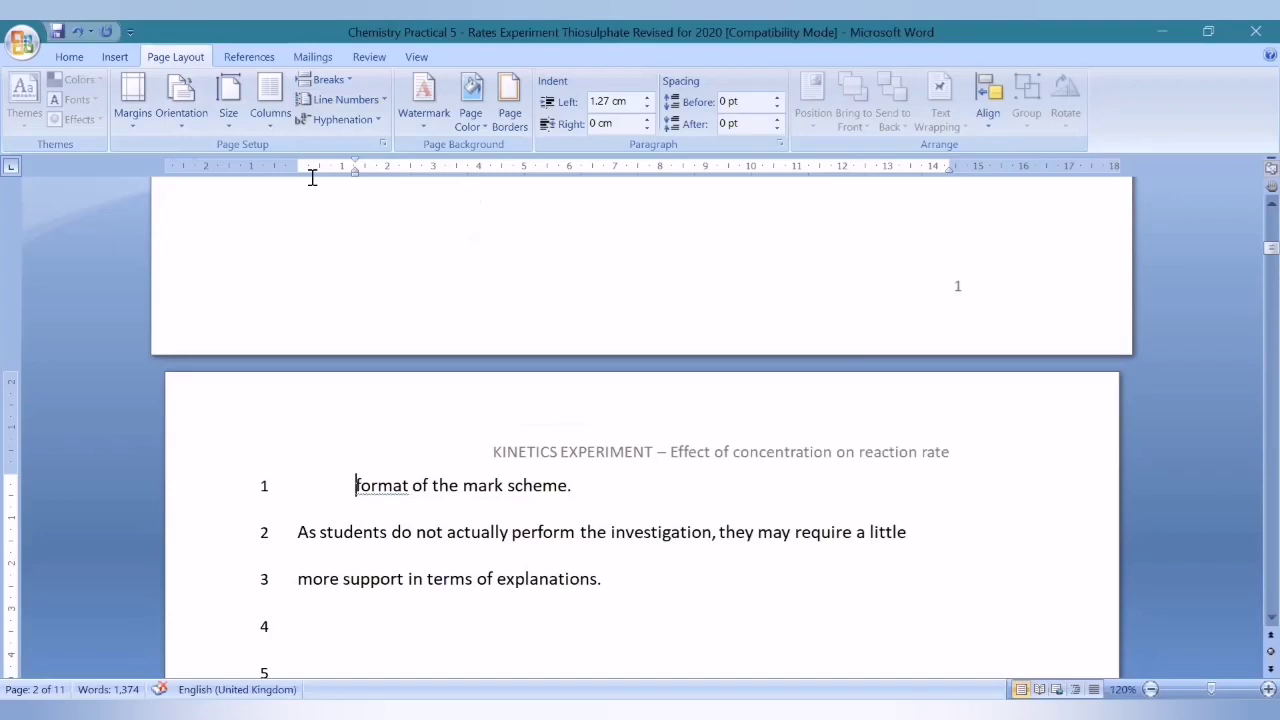
# Step: Suppress line numbers for the first body paragraph, starting "If students are unable to complete a lab session"
pyautogui.click(254, 424)
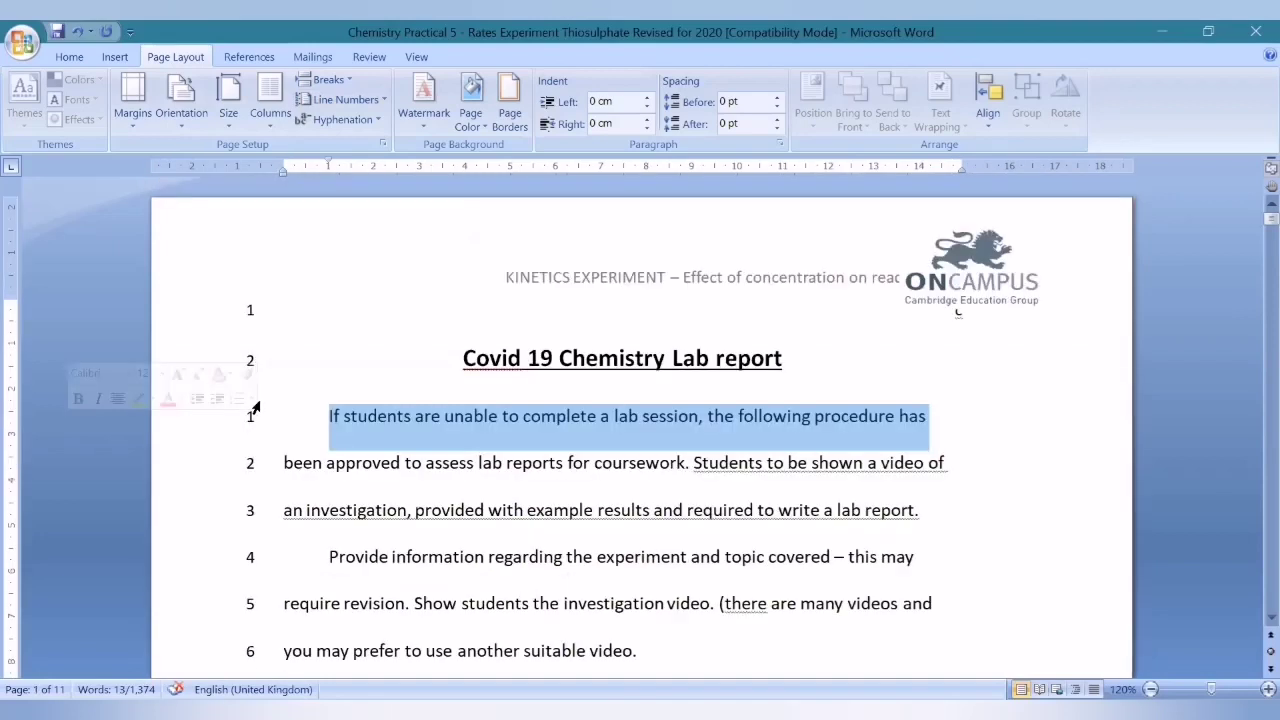
pyautogui.click(363, 108)
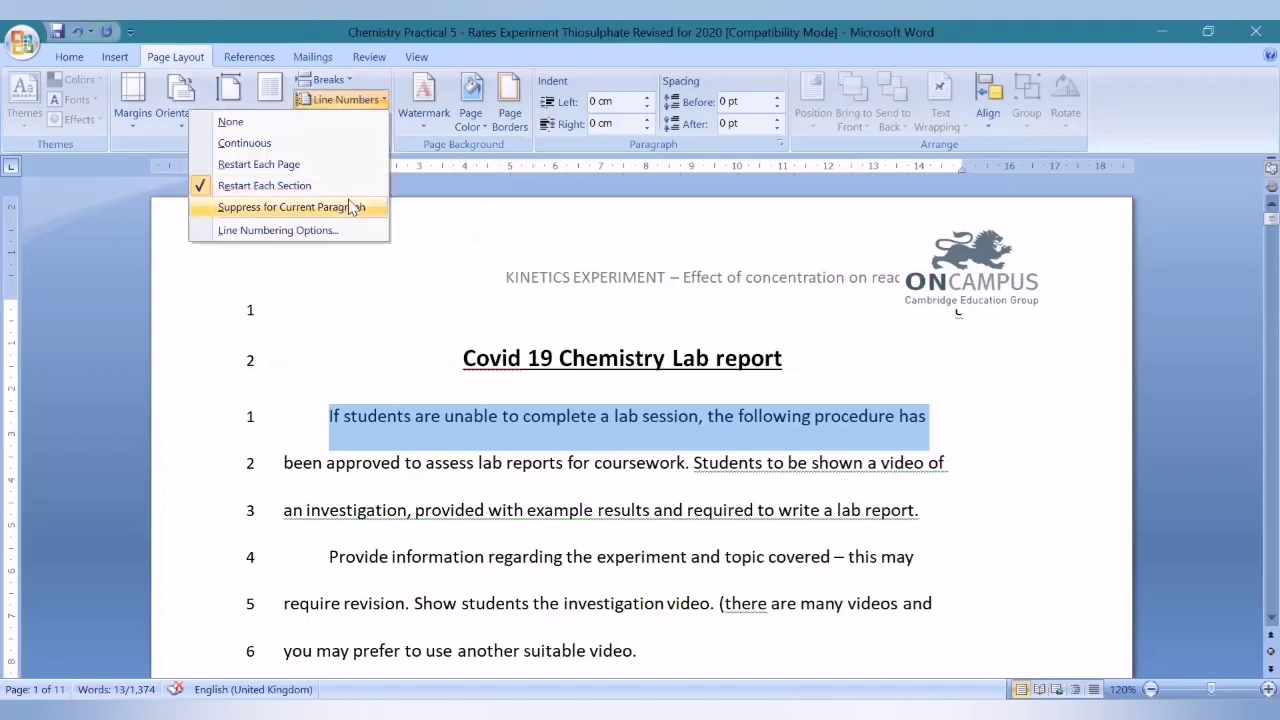
pyautogui.click(352, 207)
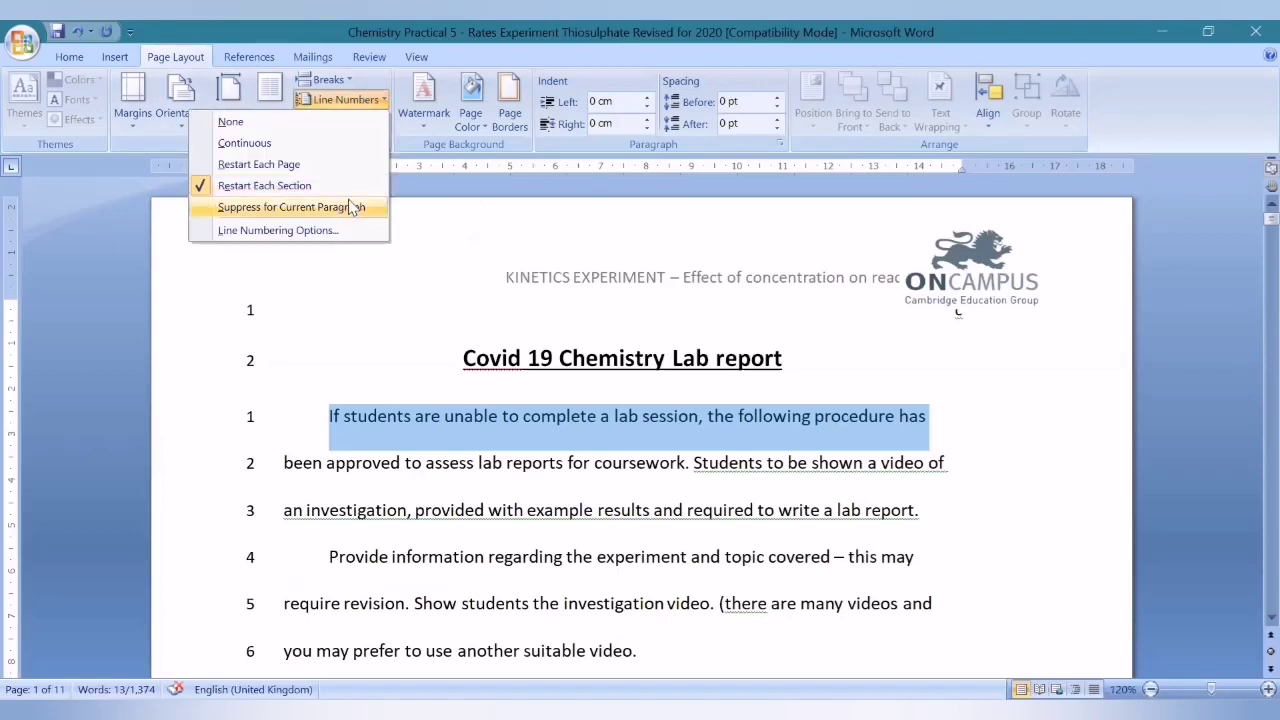
pyautogui.click(366, 418)
pyautogui.moveTo(331, 417); pyautogui.dragTo(924, 517)
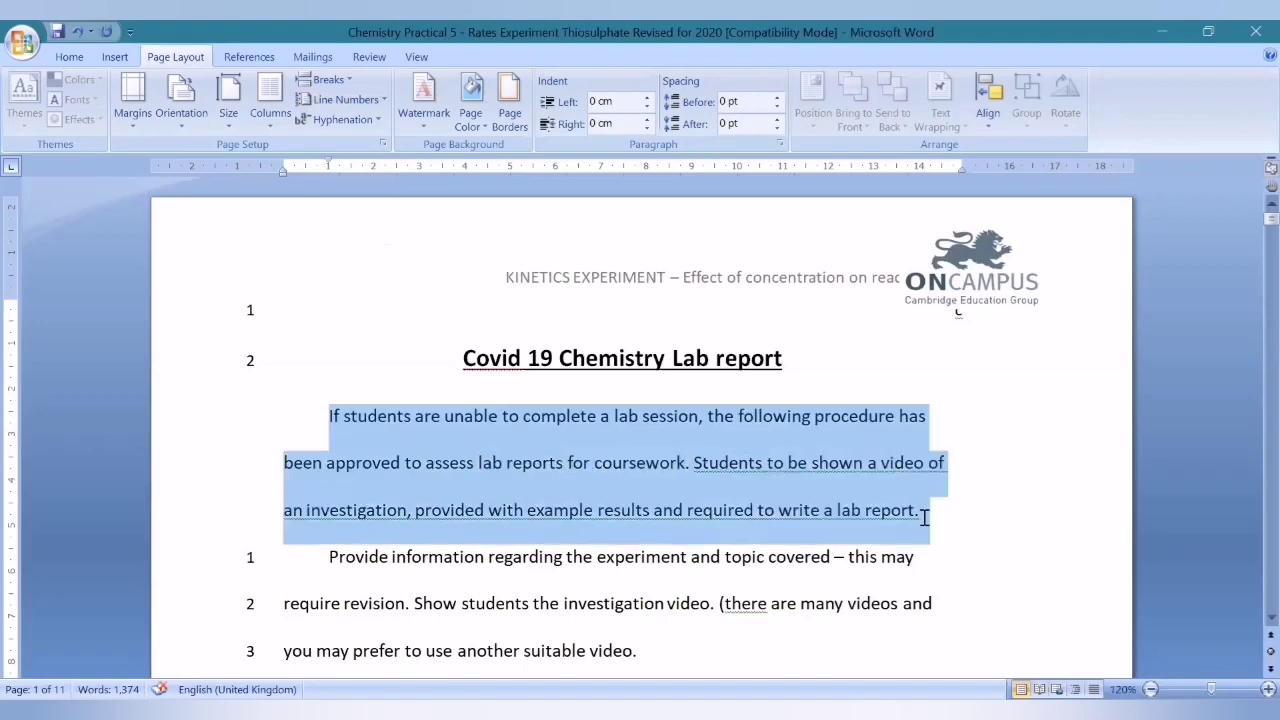
pyautogui.click(365, 462)
pyautogui.click(416, 604)
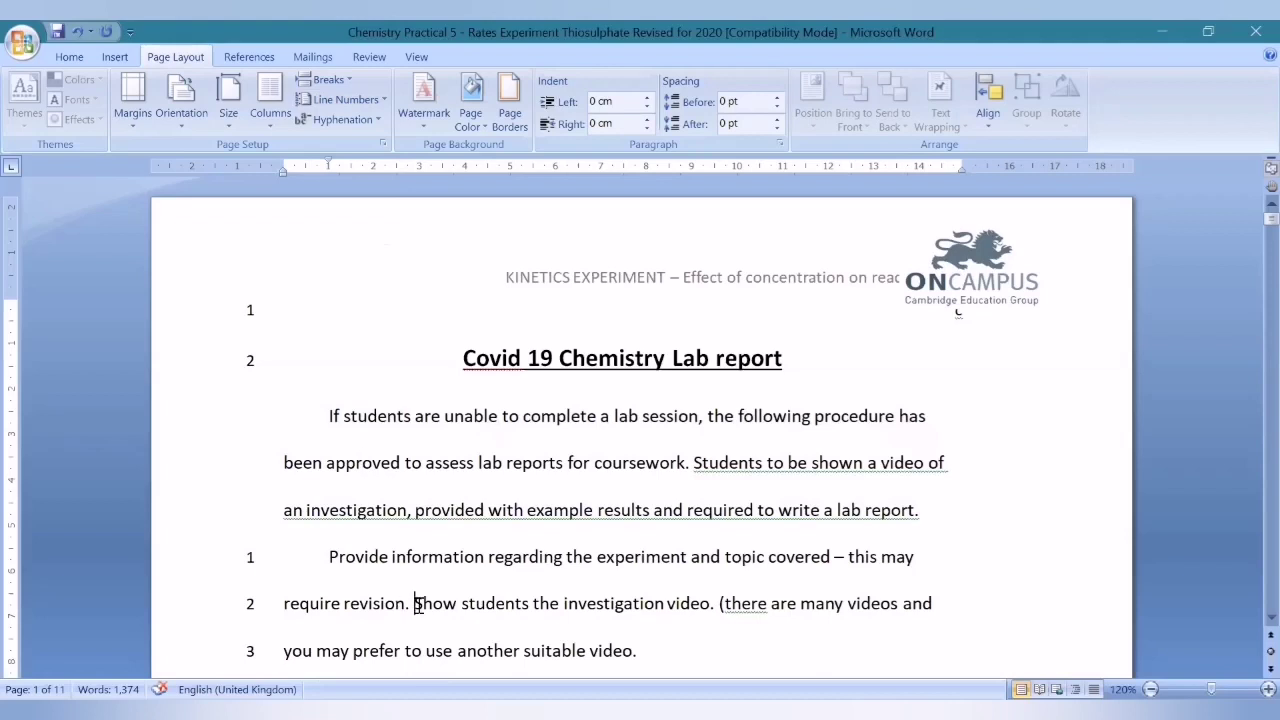
# Step: Suppress line numbers for the second and third body paragraphs, starting "Provide information" and "Stop and explain/reiterate"
pyautogui.click(340, 100)
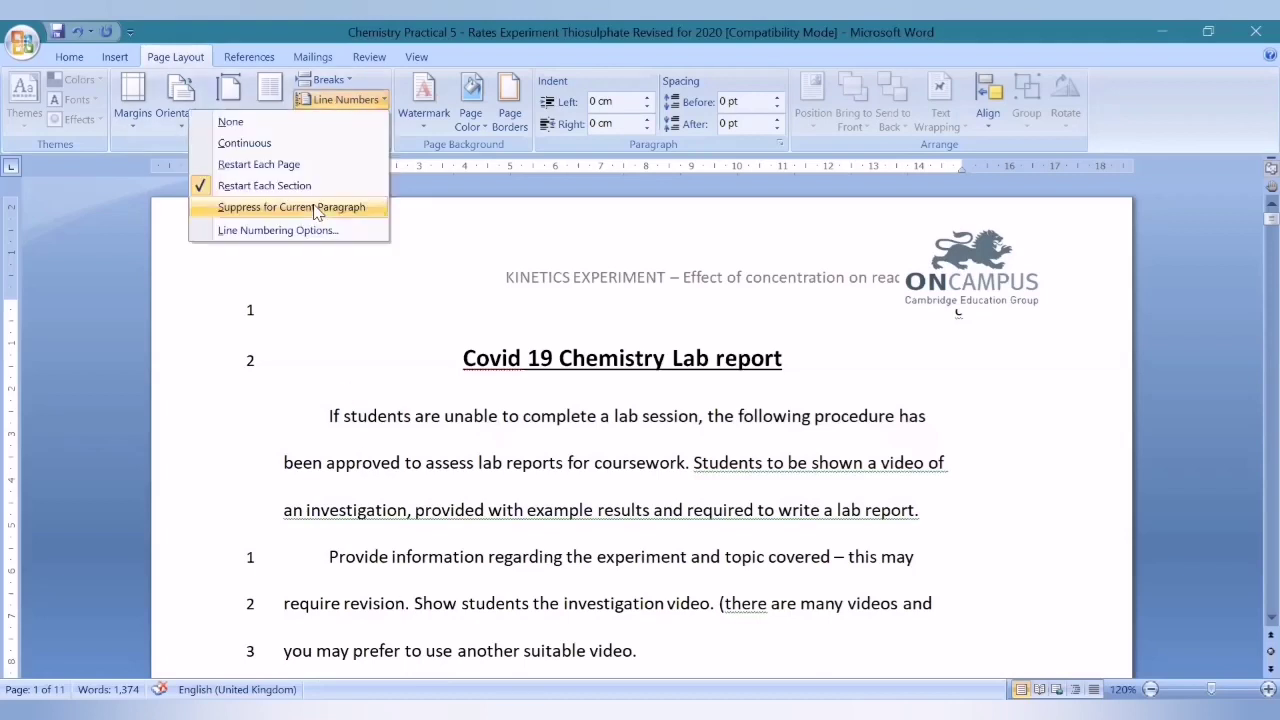
pyautogui.click(315, 207)
pyautogui.scroll(-3, 569, 566)
pyautogui.click(570, 569)
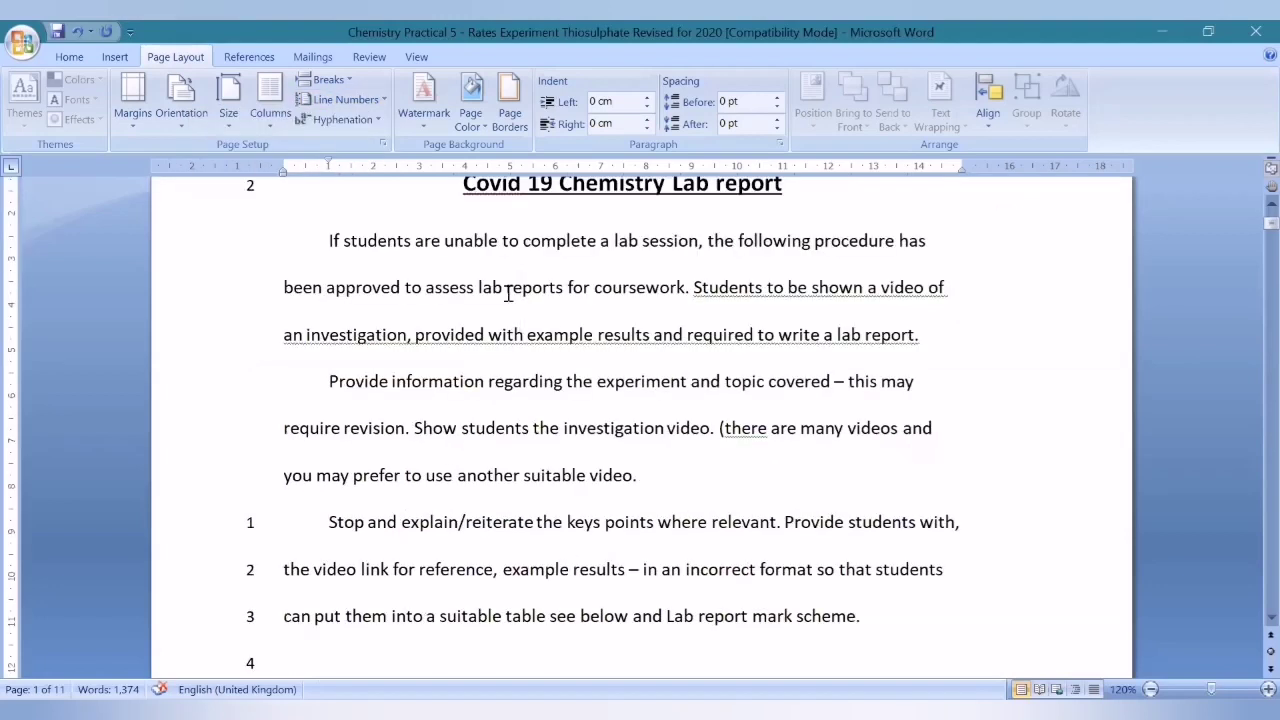
pyautogui.click(333, 214)
pyautogui.click(347, 100)
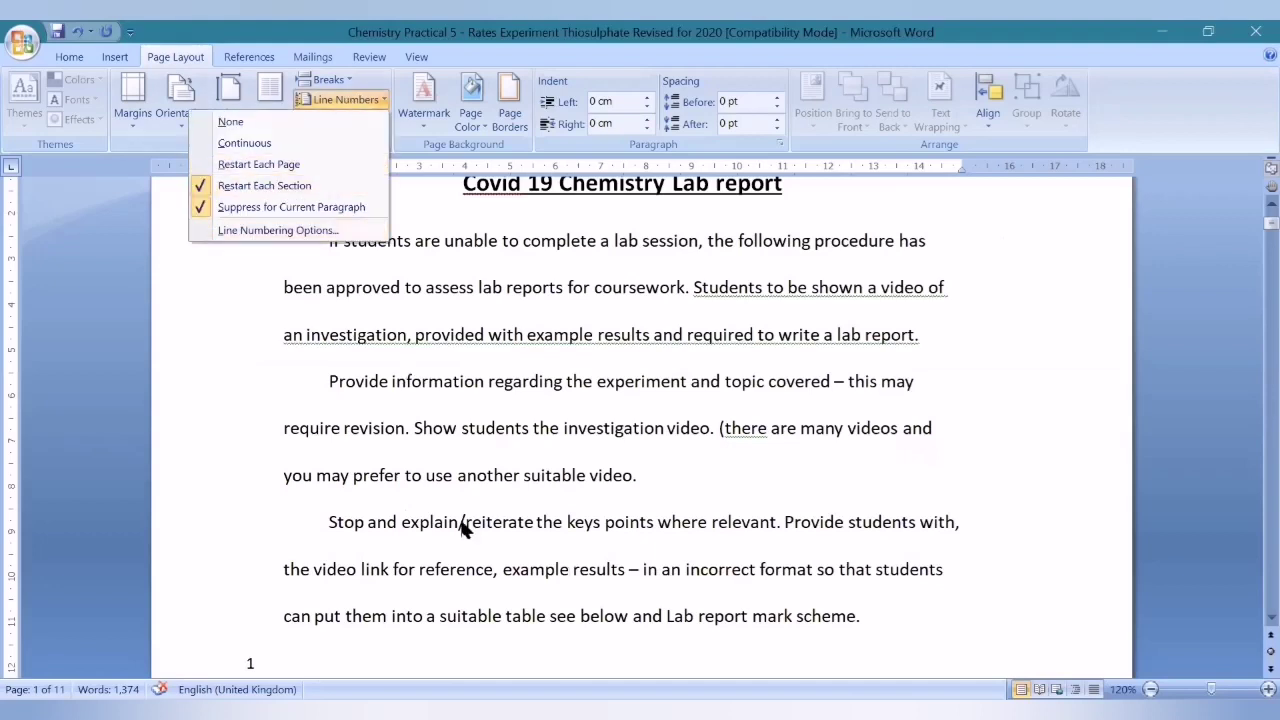
pyautogui.scroll(-5, 462, 530)
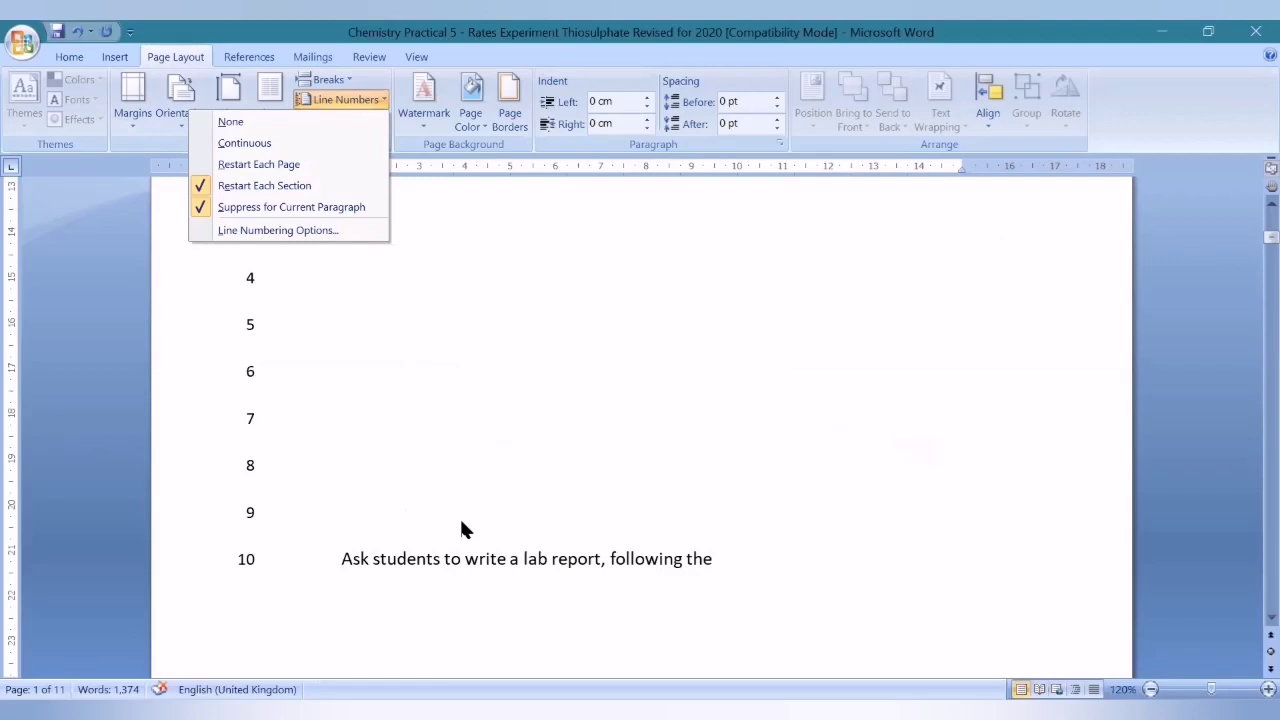
pyautogui.click(463, 521)
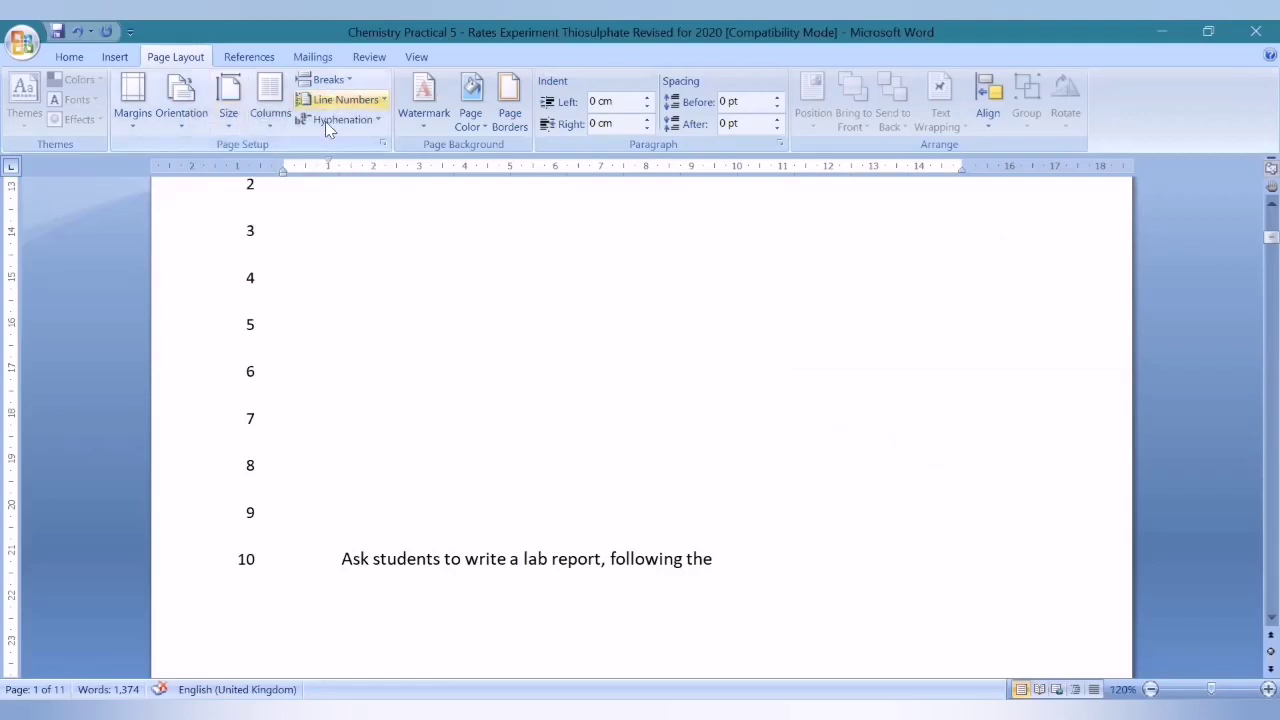
# Step: Remove the line numbers from the entire document by setting line numbering to None
pyautogui.scroll(3, 372, 256)
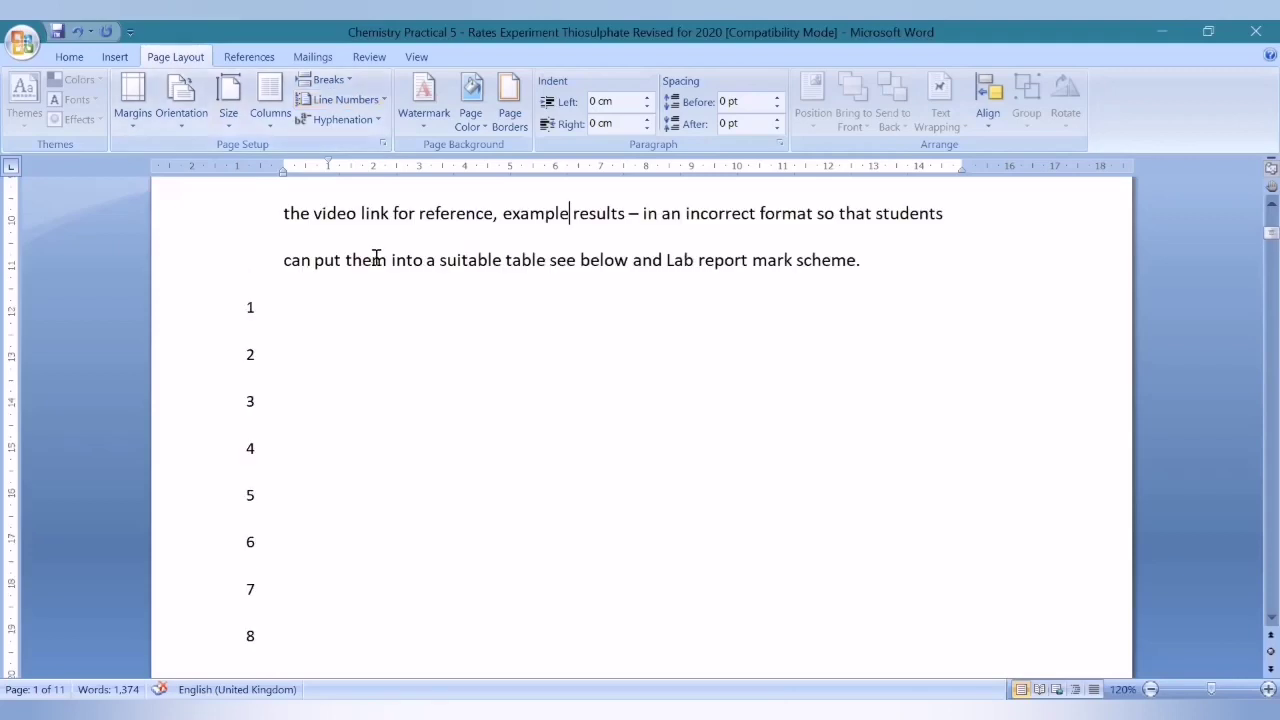
pyautogui.hotkey('ctrl', 'a')
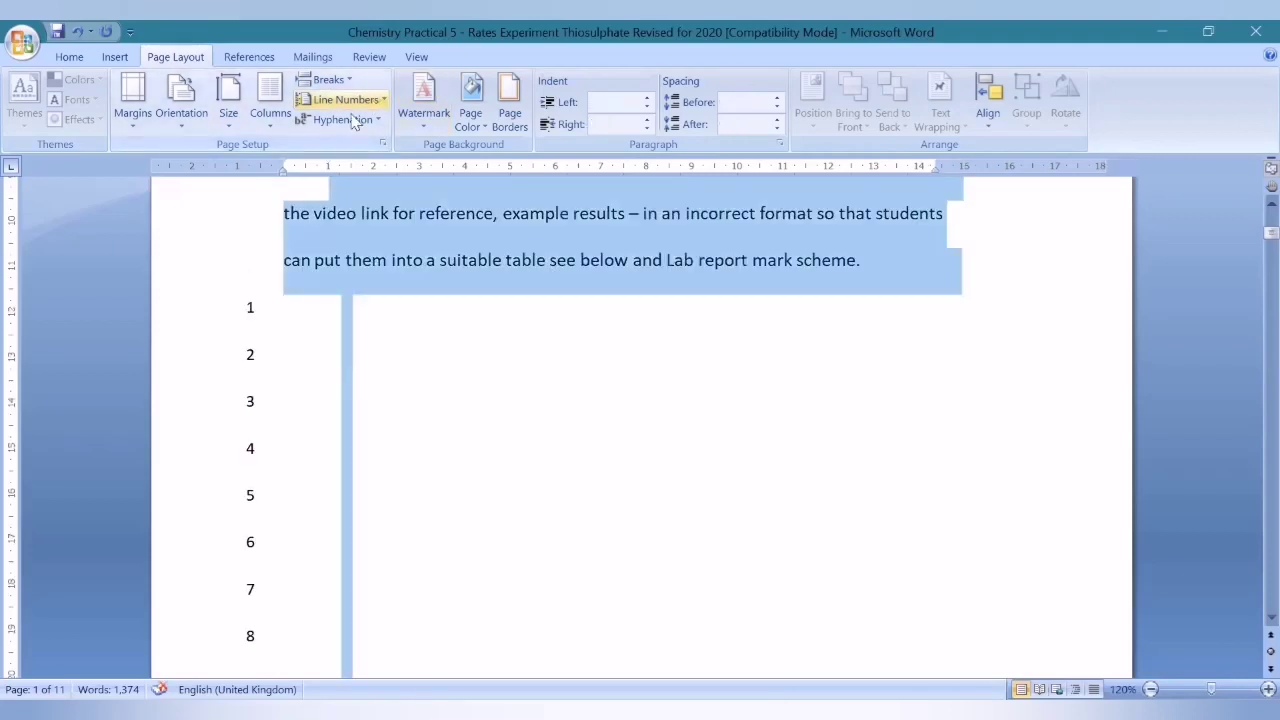
pyautogui.click(549, 286)
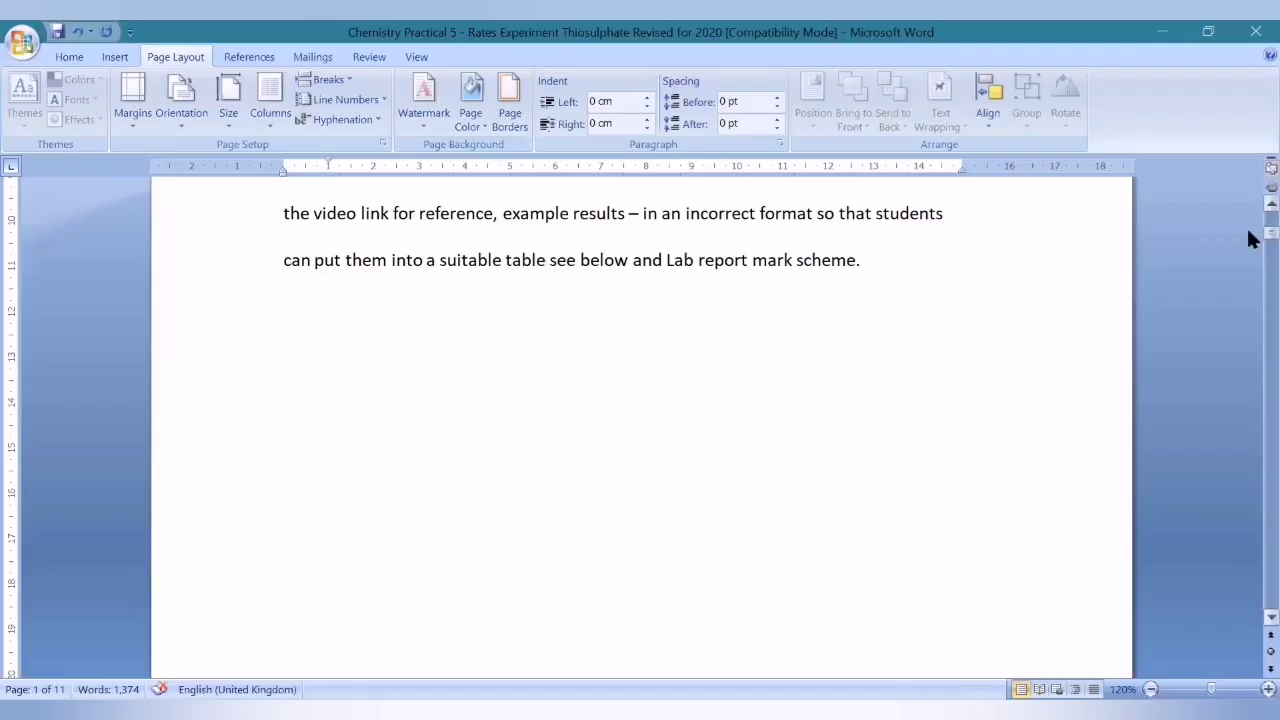
pyautogui.moveTo(1248, 231); pyautogui.dragTo(1249, 221)
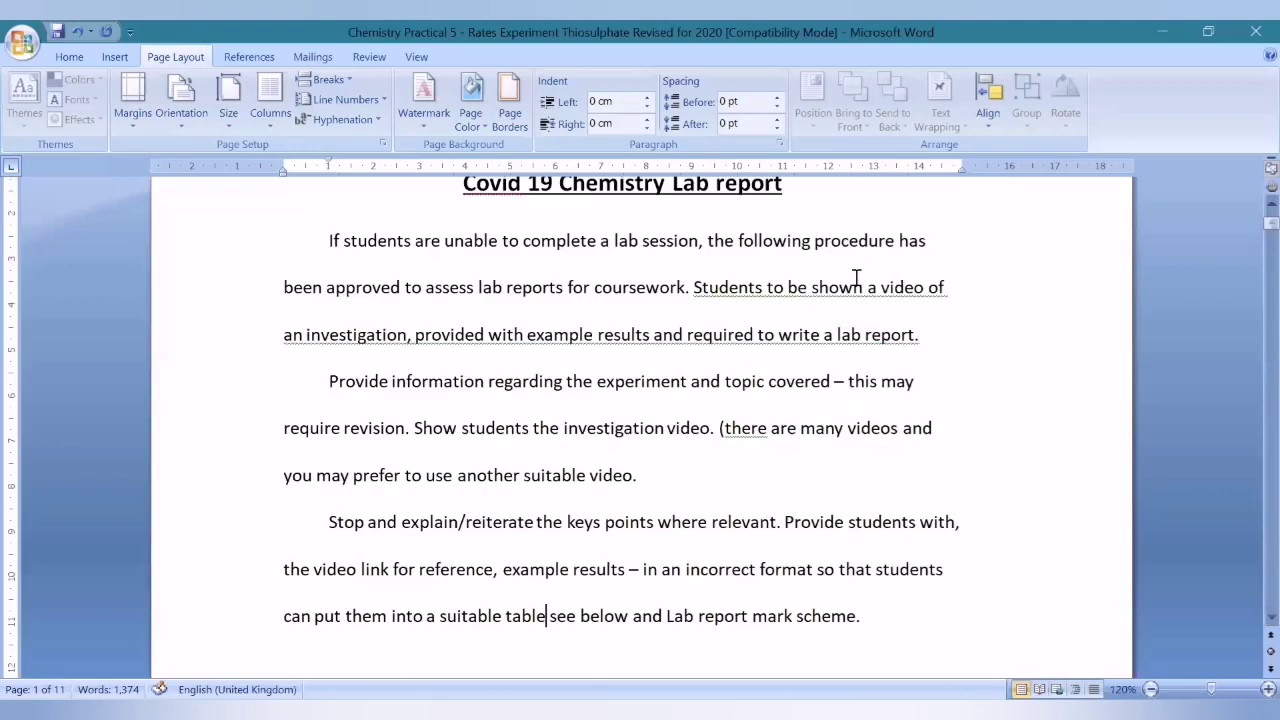
# Step: Zoom the document out to 90% and back in to 120%
pyautogui.click(857, 280)
pyautogui.click(1151, 689)
pyautogui.click(1151, 689)
pyautogui.click(1151, 689)
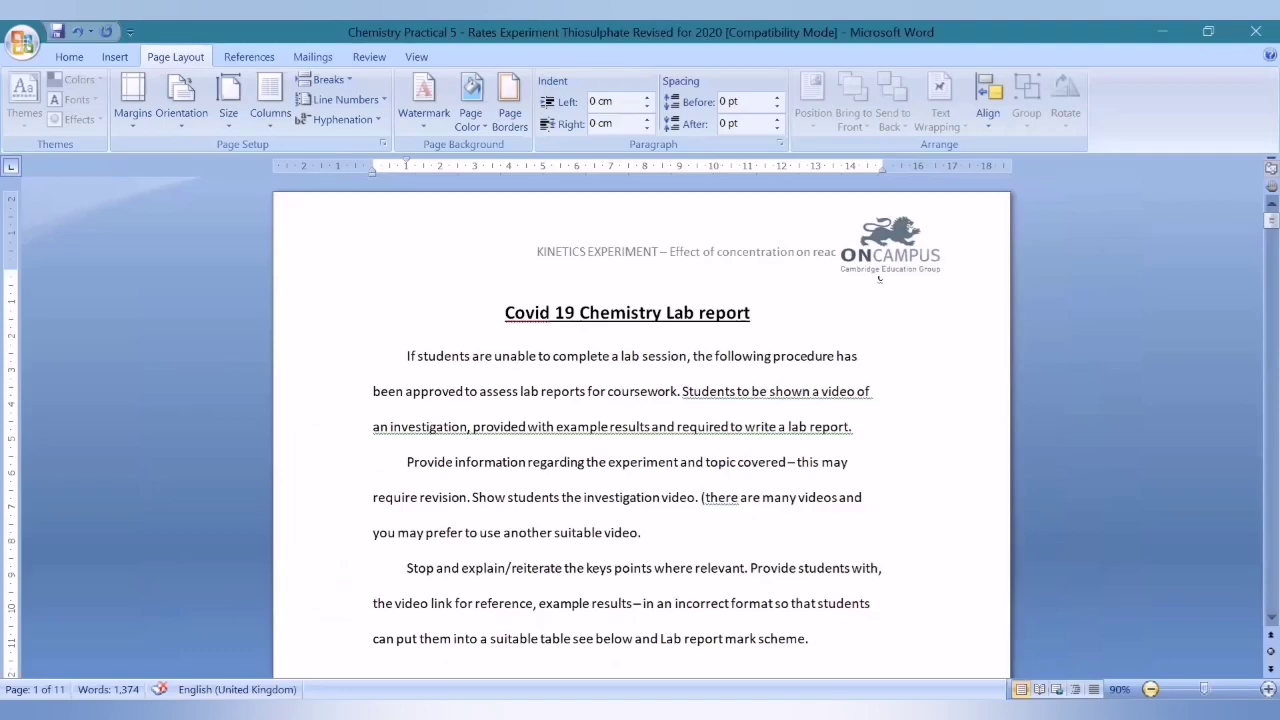
pyautogui.click(1268, 689)
pyautogui.click(1268, 689)
pyautogui.click(1268, 689)
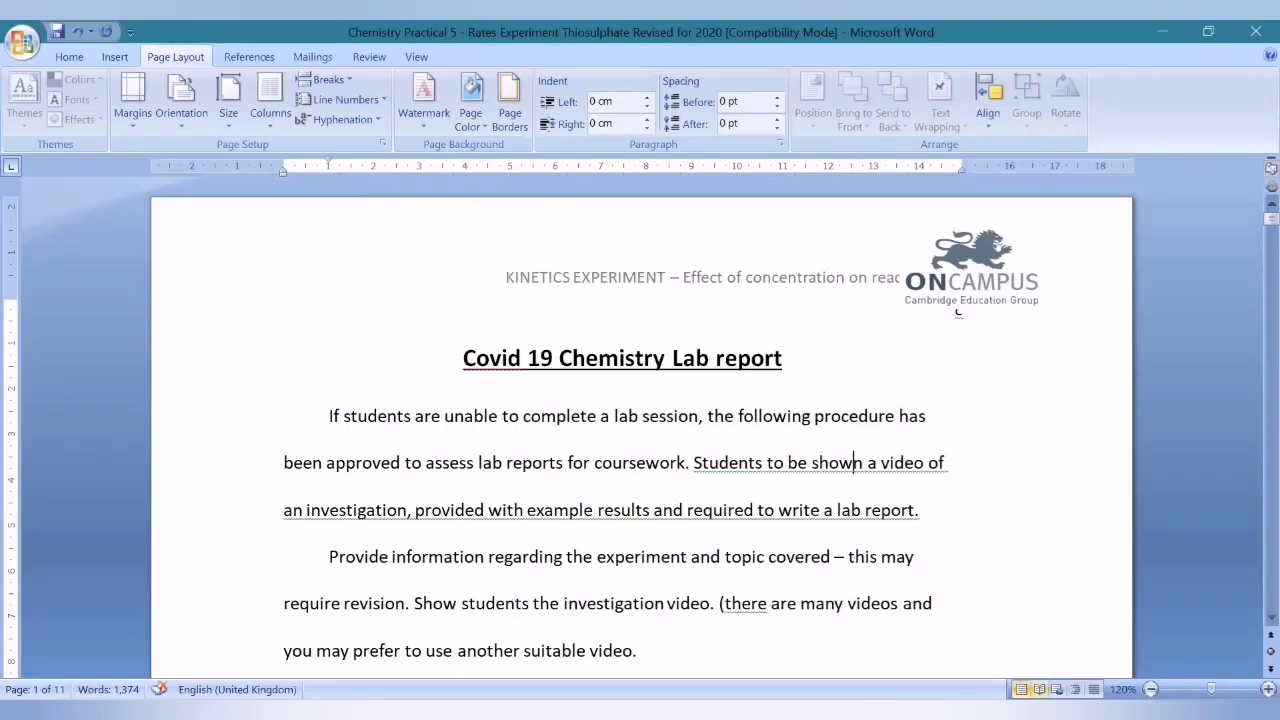
# Step: Look at the document in Full Screen Reading, Web Layout and Outline views, closing the outline at the end
pyautogui.click(1039, 689)
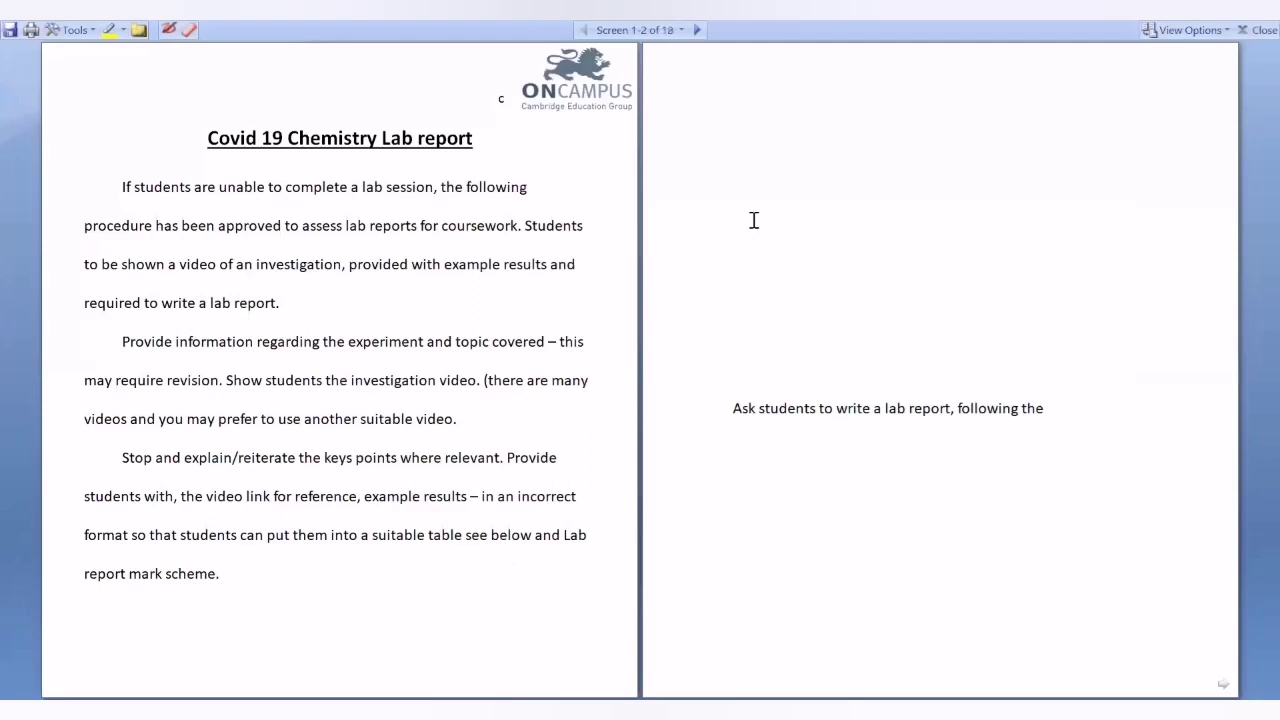
pyautogui.click(1254, 31)
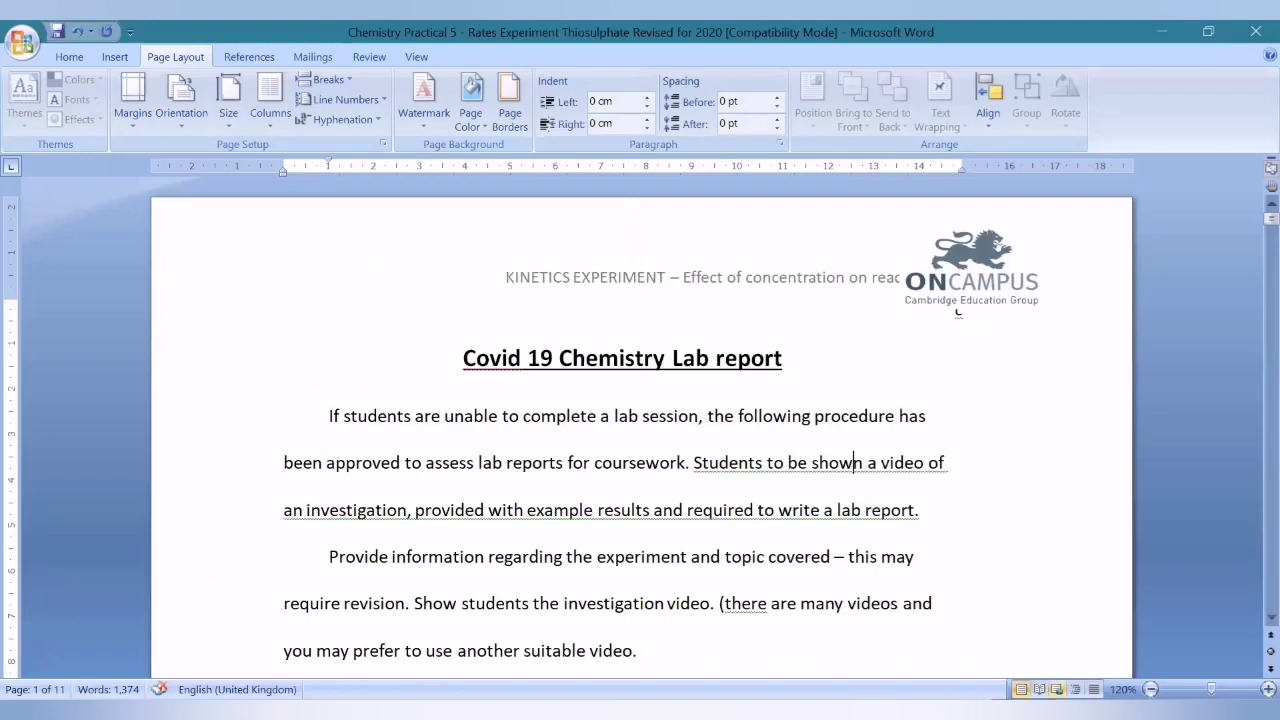
pyautogui.click(1056, 689)
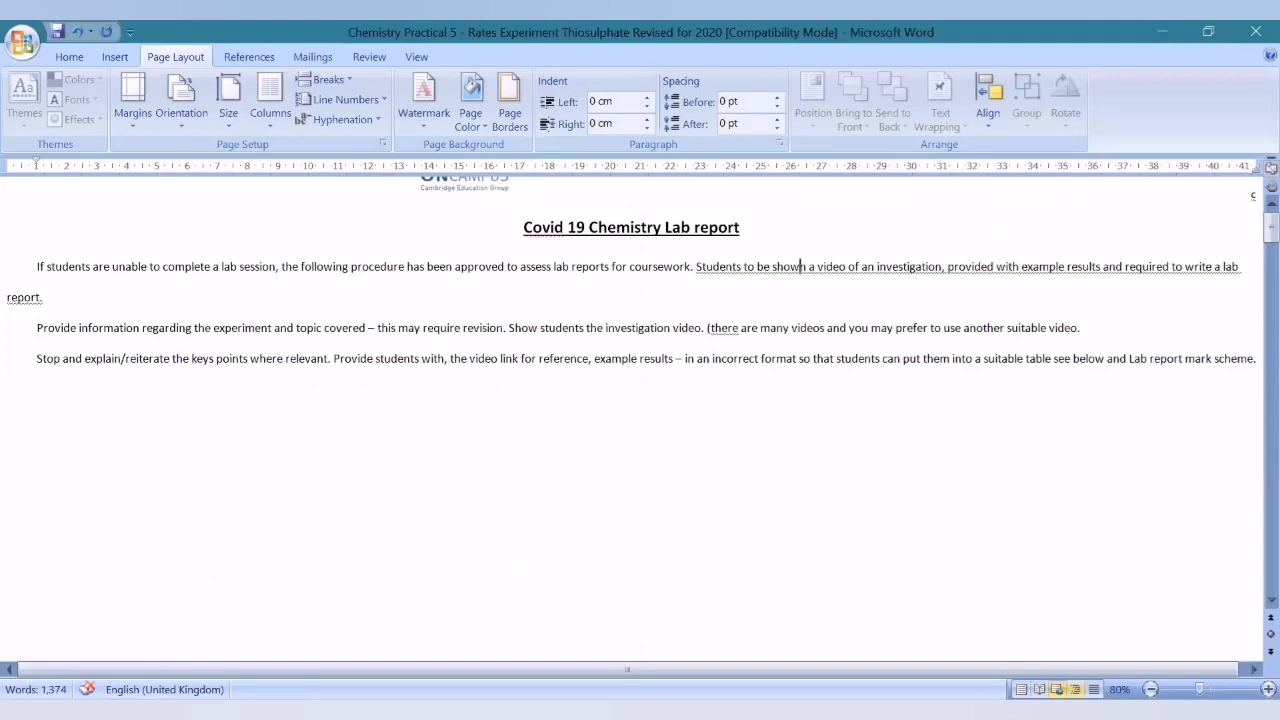
pyautogui.click(1075, 689)
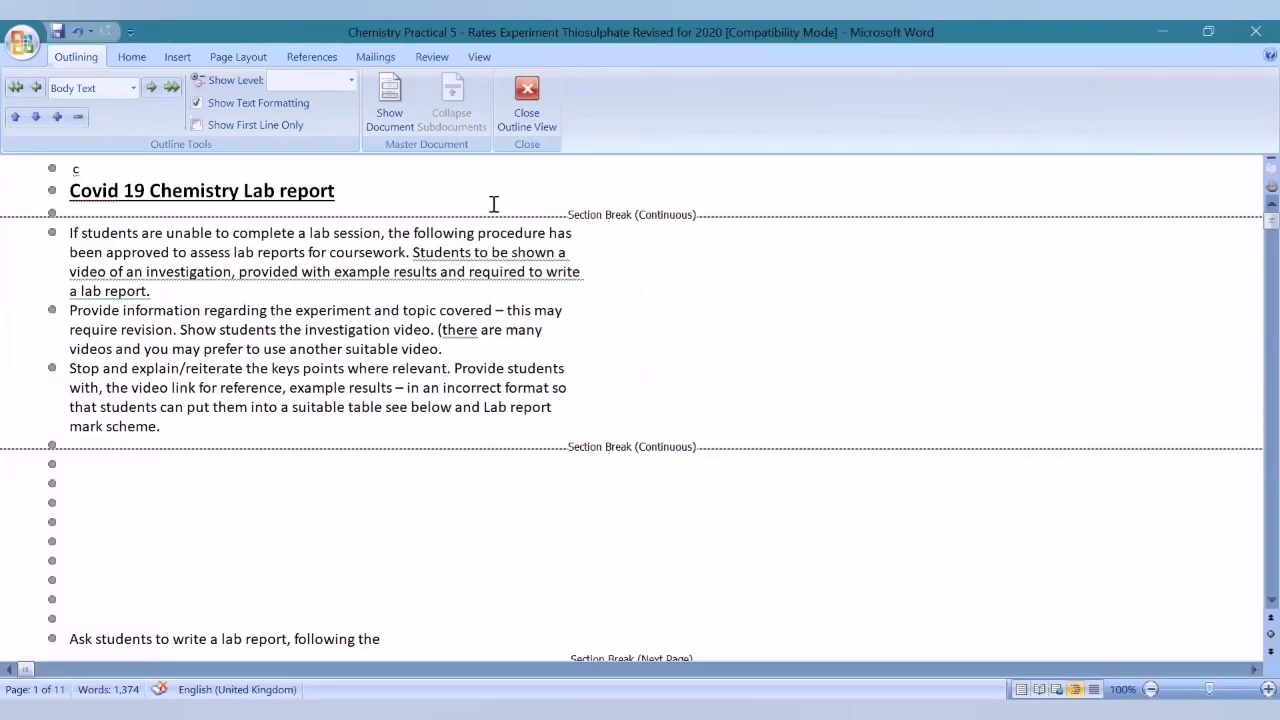
pyautogui.click(528, 118)
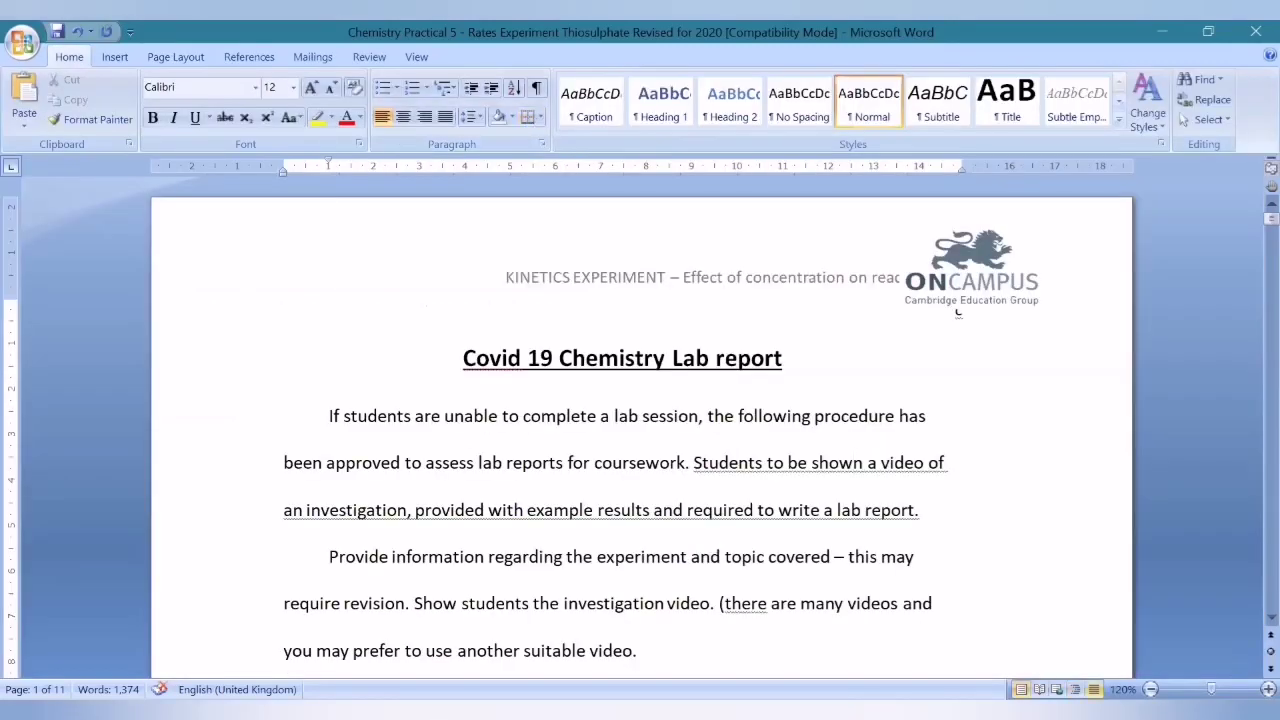
# Step: View the document in Draft view, place the cursor in the cover sheet table, and return to Print Layout on the first page
pyautogui.click(1094, 689)
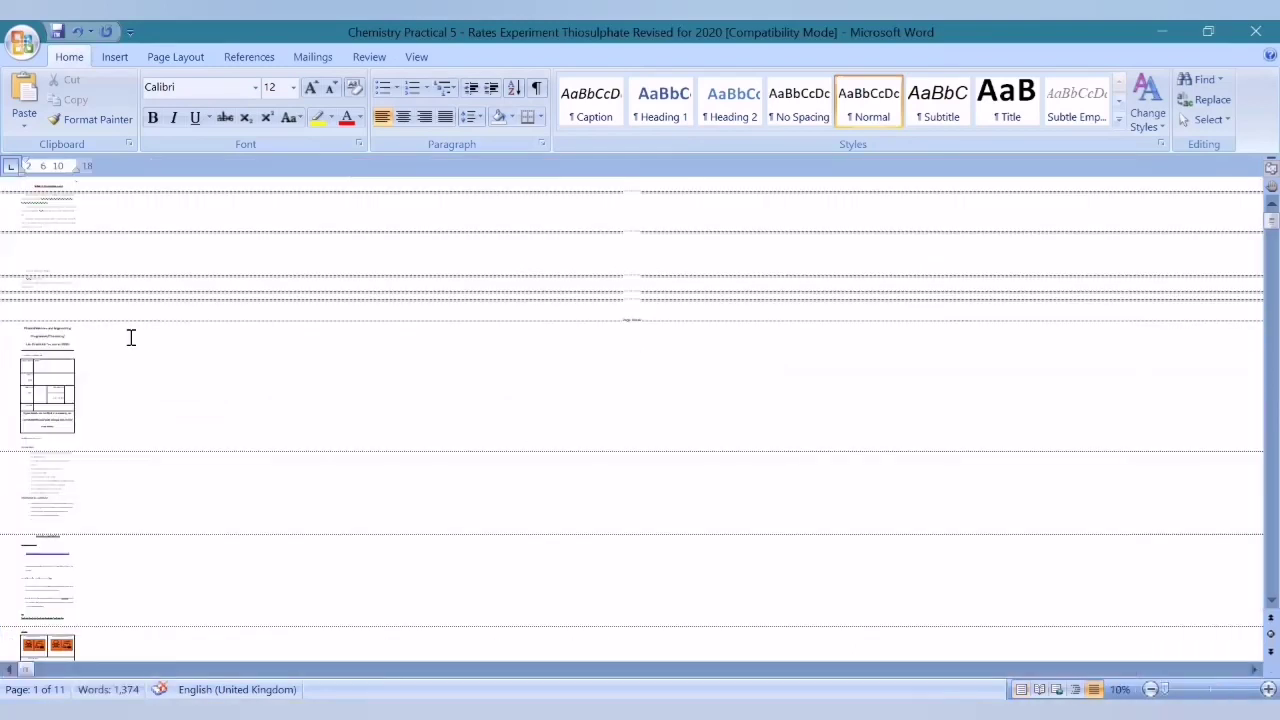
pyautogui.click(50, 367)
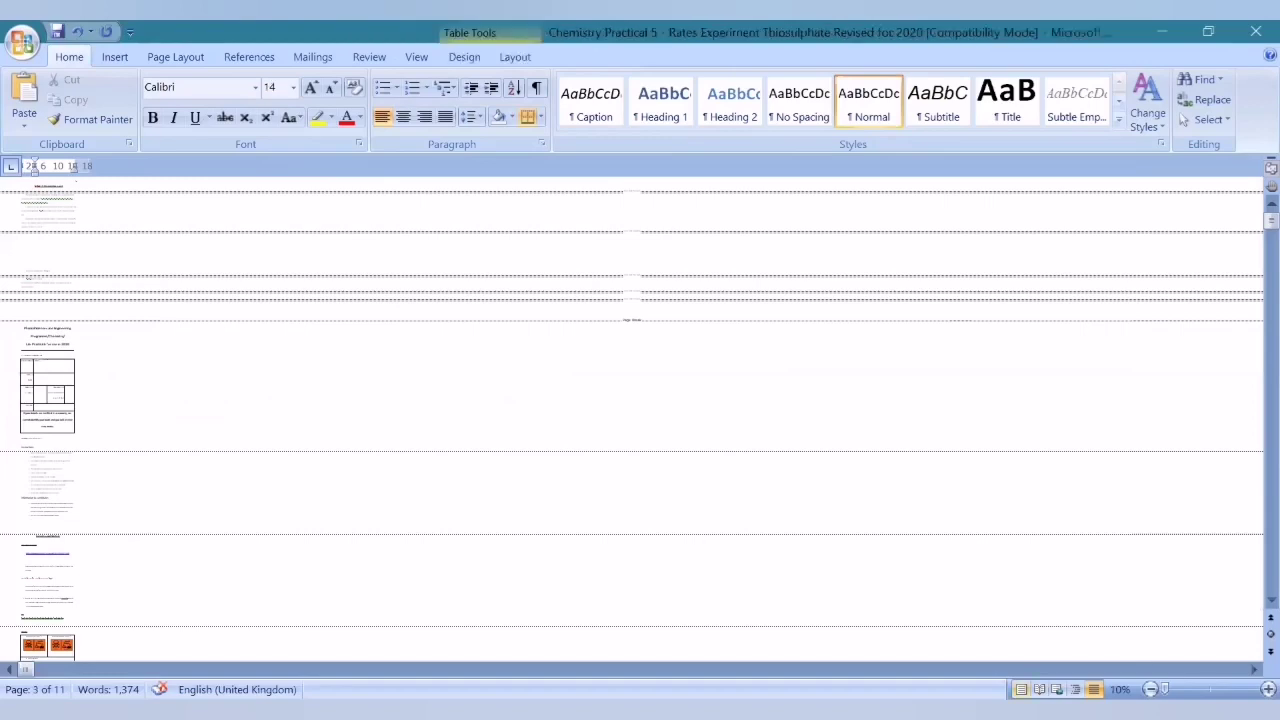
pyautogui.click(1021, 689)
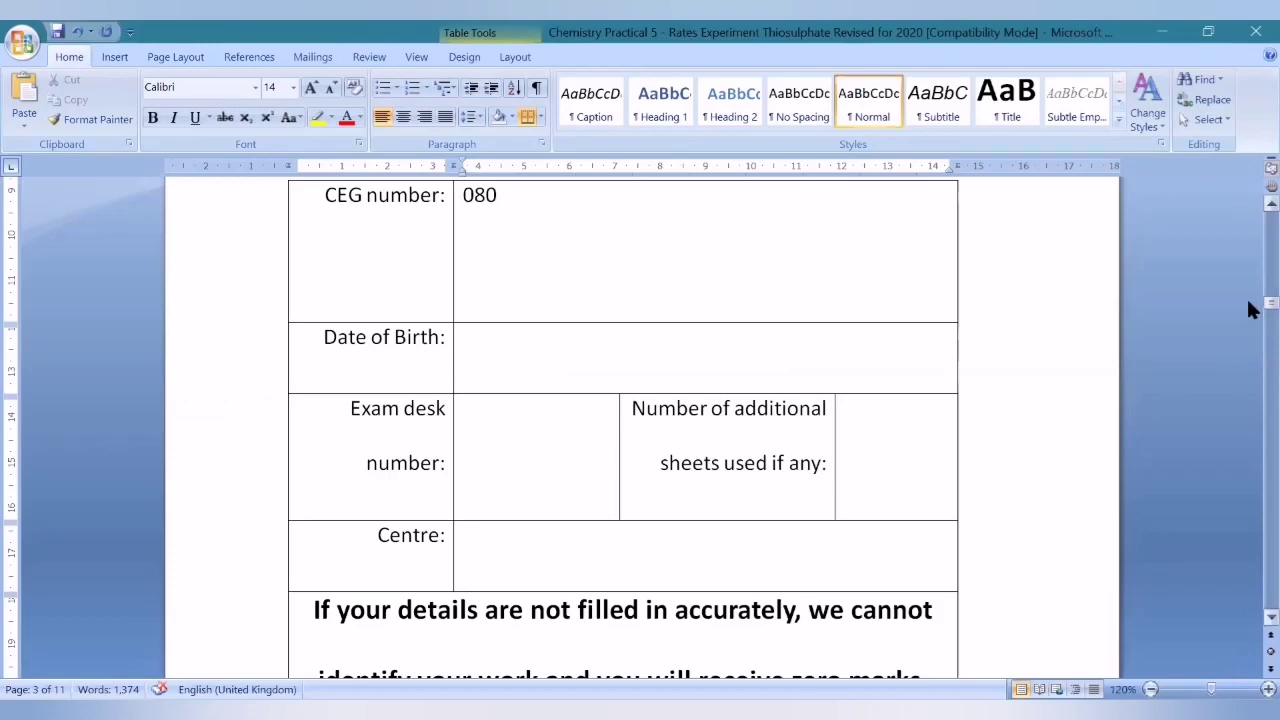
pyautogui.moveTo(1248, 302); pyautogui.dragTo(1250, 210)
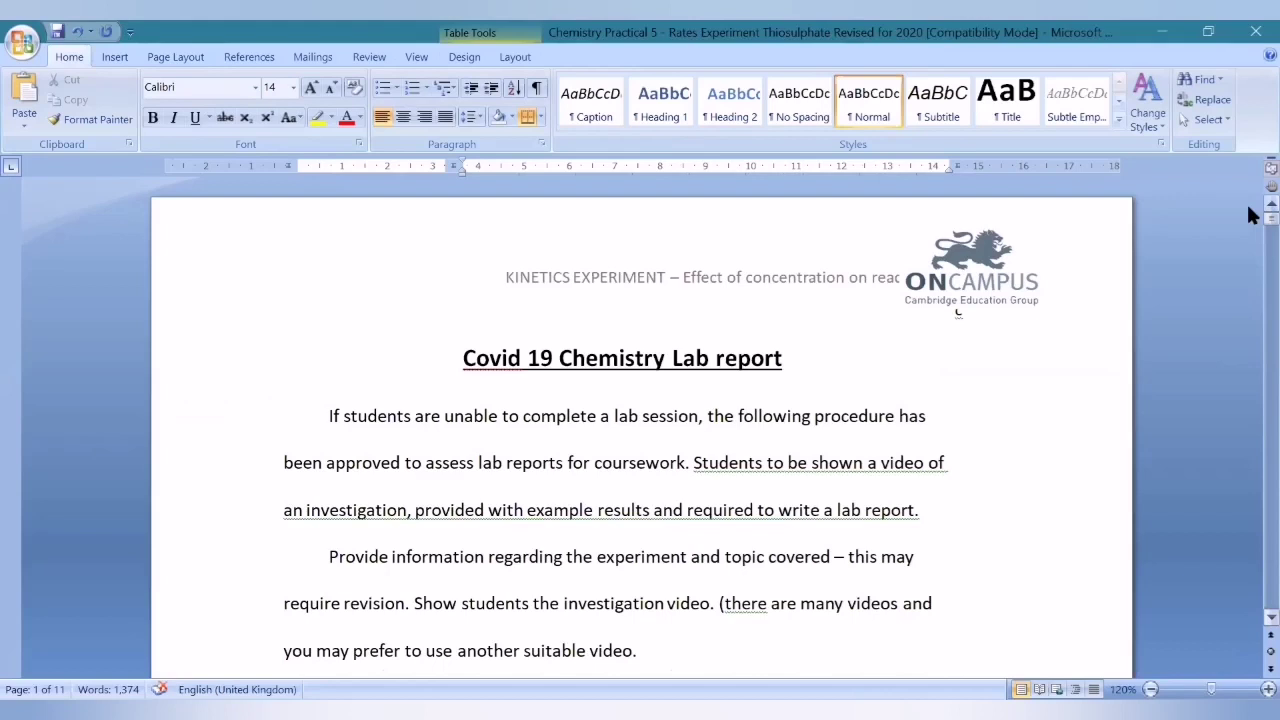
# Step: Open the Print dialog from the first page and examine the available printers, keeping Microsoft Print to PDF
pyautogui.doubleClick(521, 416)
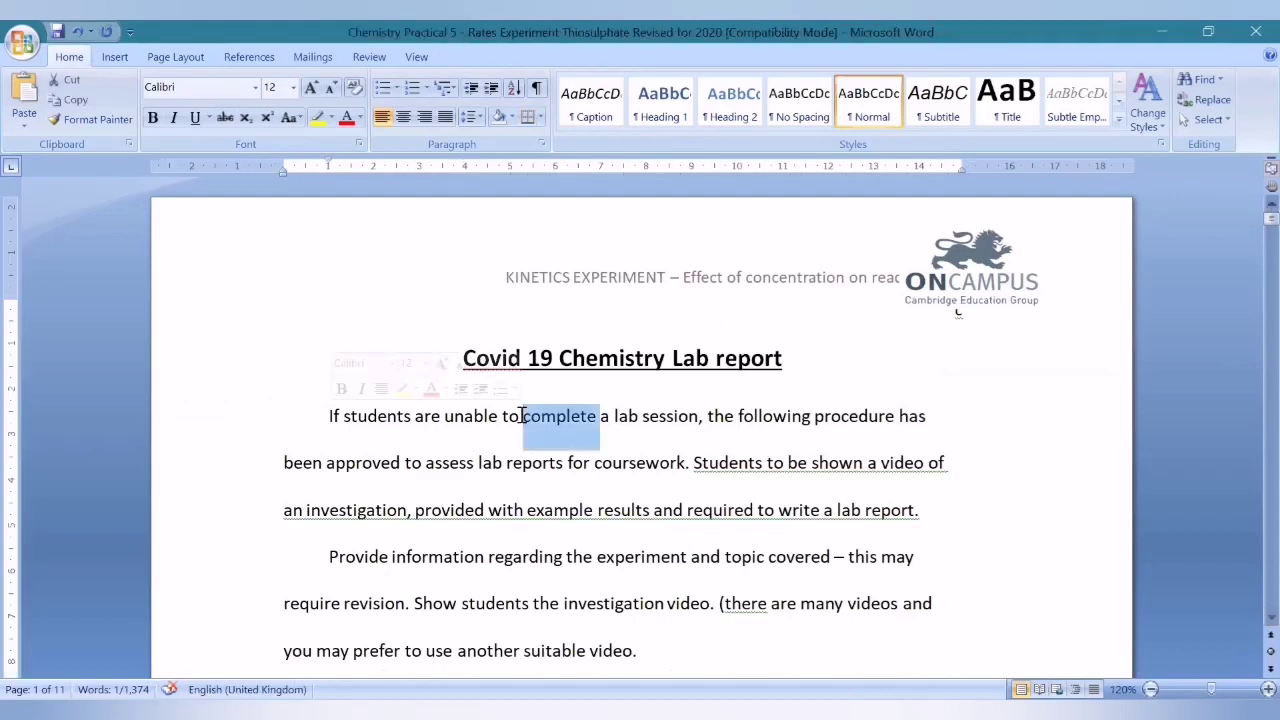
pyautogui.click(549, 463)
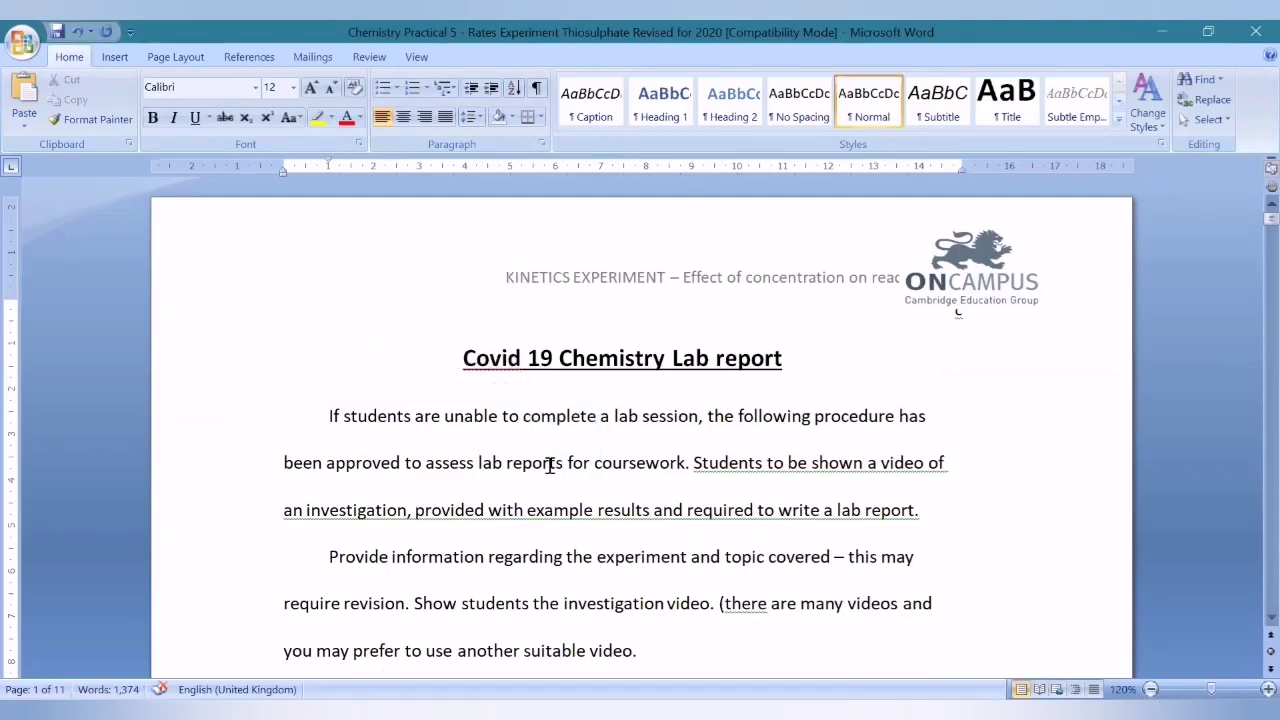
pyautogui.hotkey('ctrl', 'p')
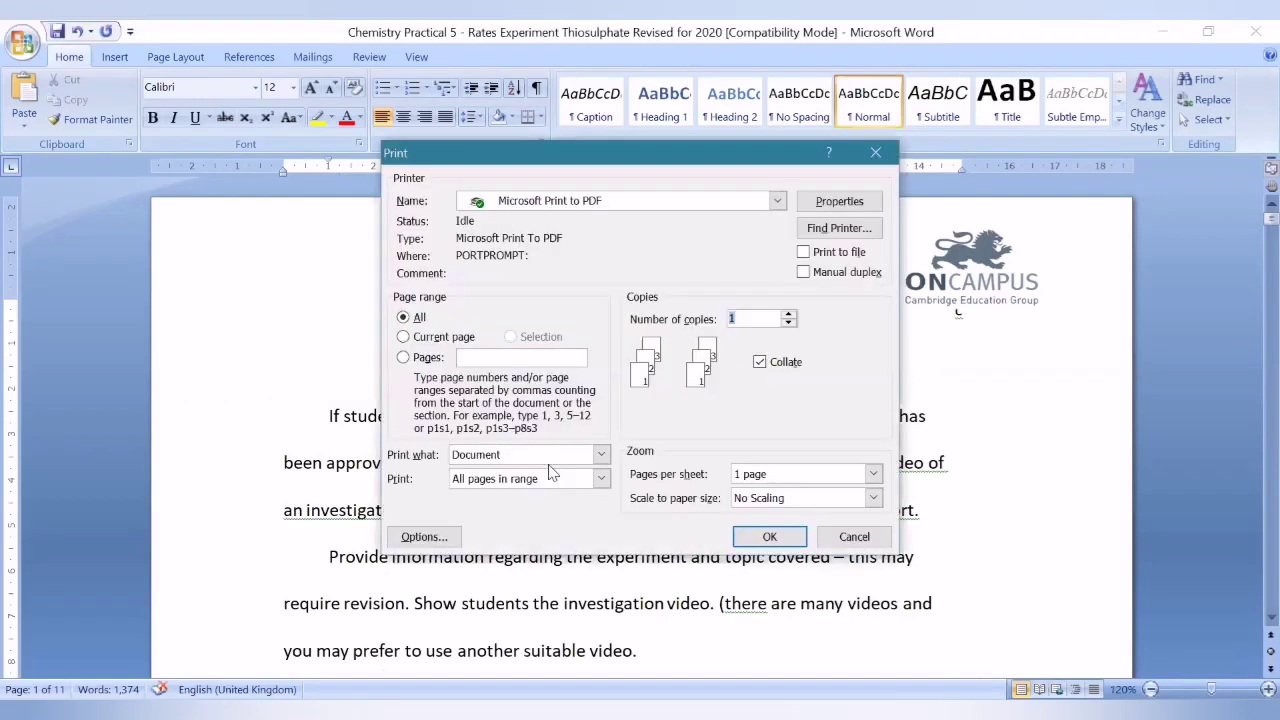
pyautogui.click(578, 208)
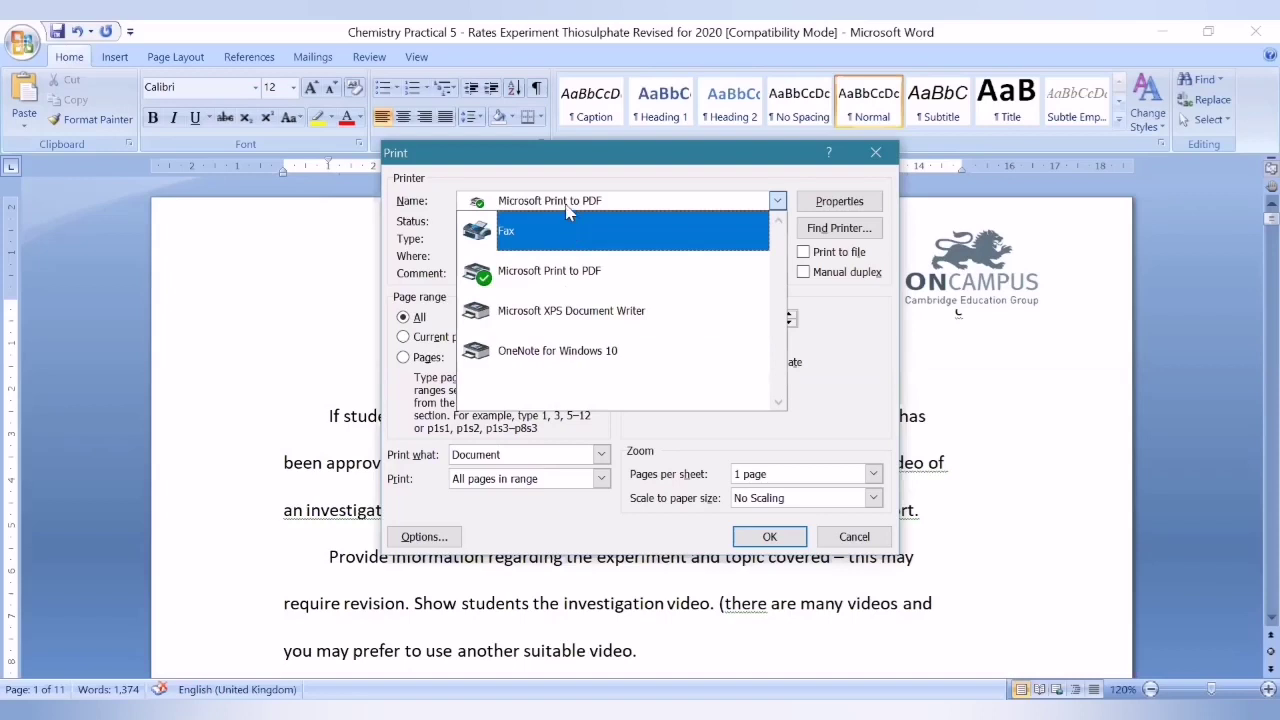
pyautogui.click(567, 205)
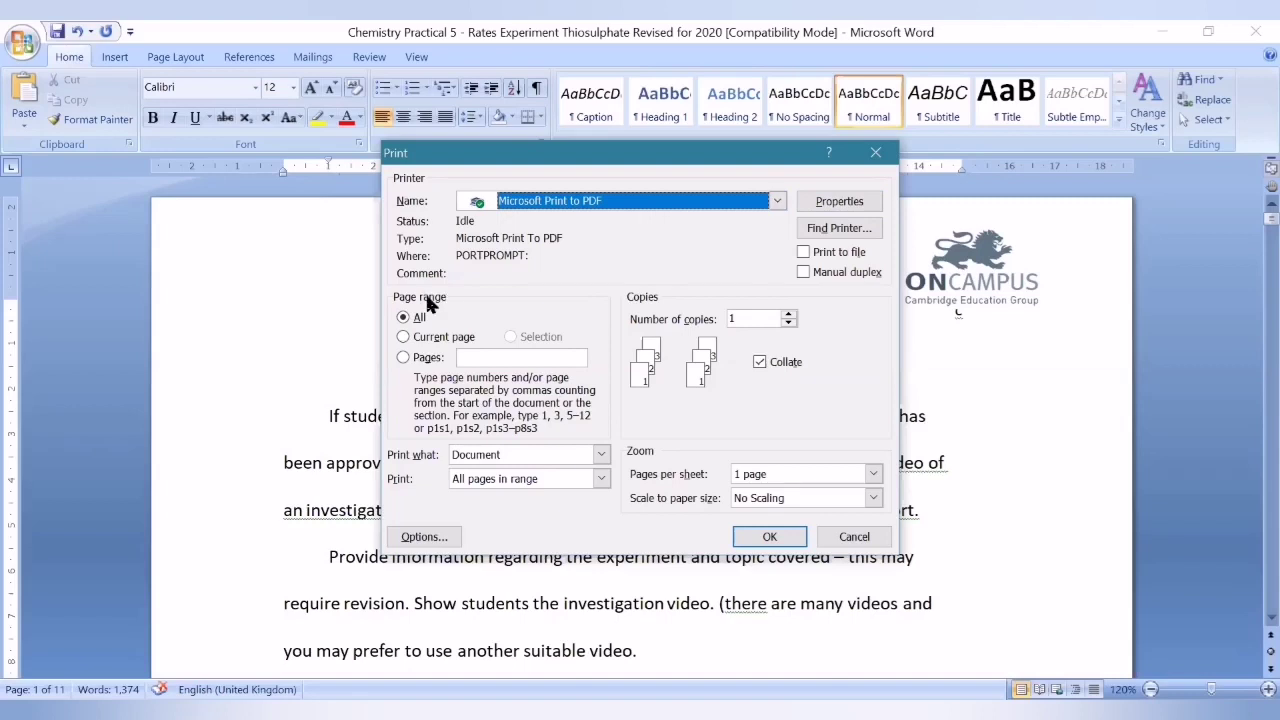
# Step: Try the Current page and All print ranges, and set the range to pages 1-3
pyautogui.click(422, 336)
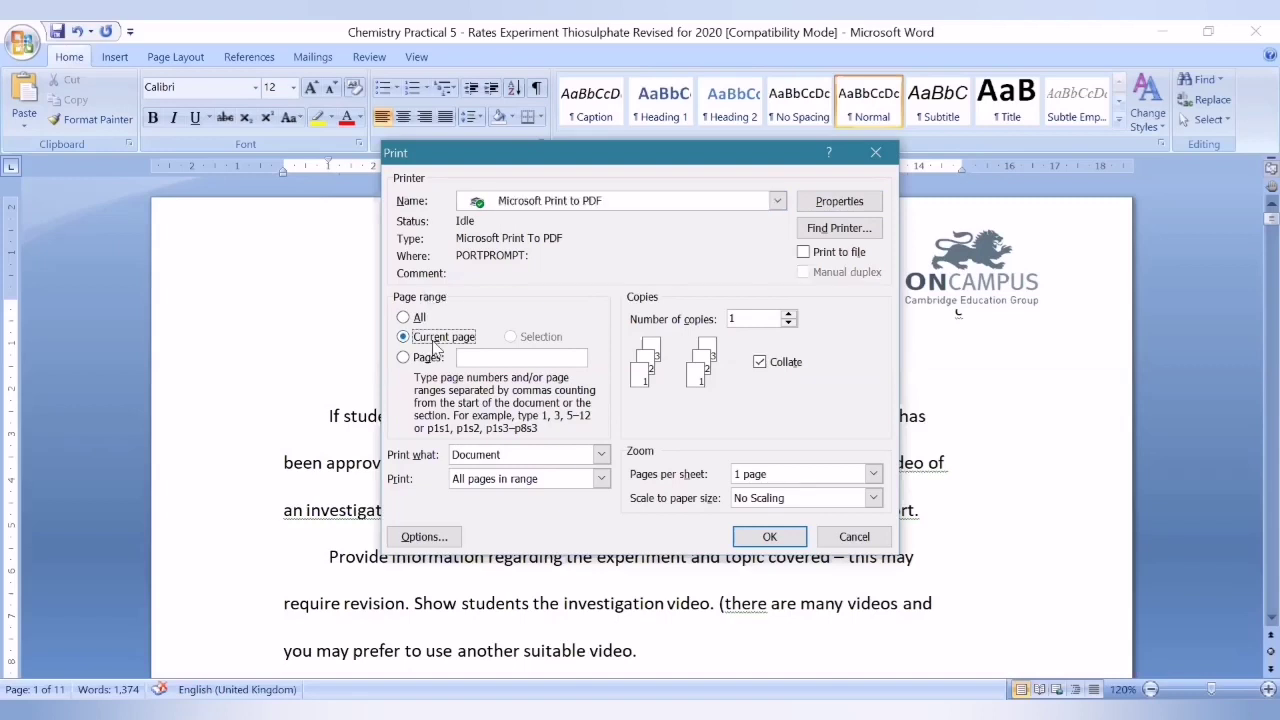
pyautogui.click(419, 318)
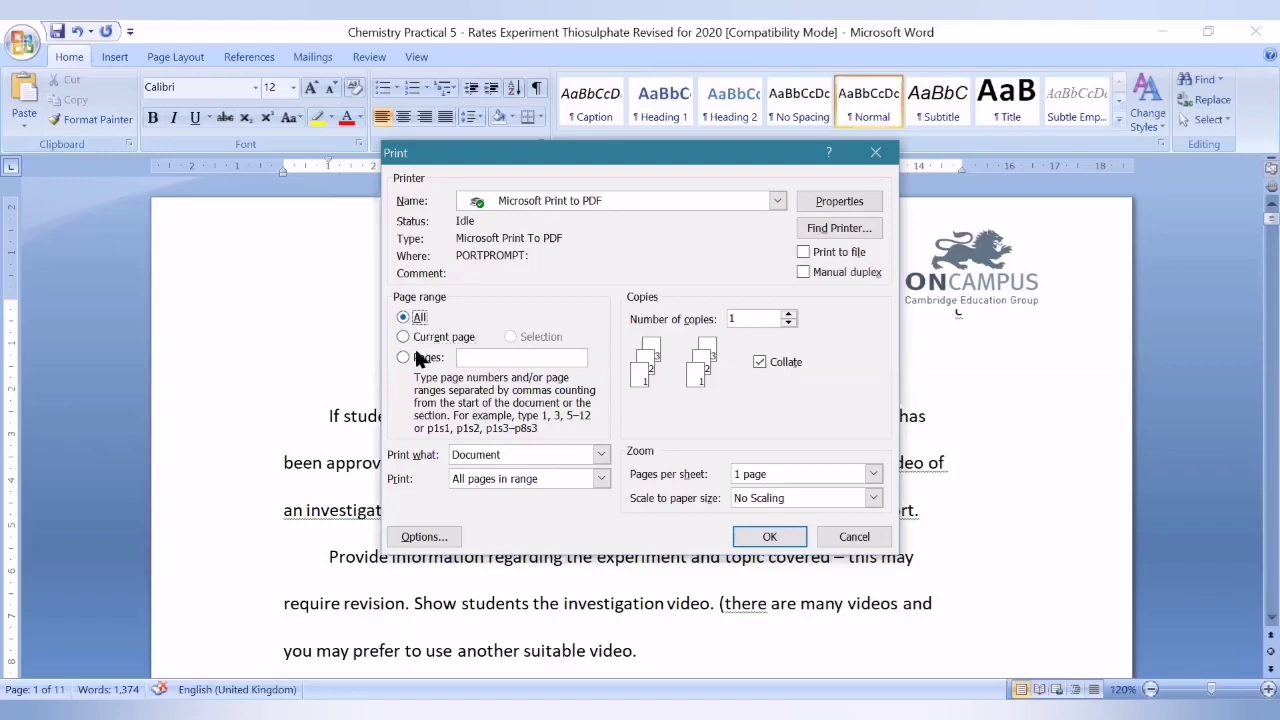
pyautogui.click(420, 359)
pyautogui.write('1-3')
# Step: Try printing 4 pages per sheet and set it back to 1 page
pyautogui.click(770, 476)
pyautogui.click(770, 489)
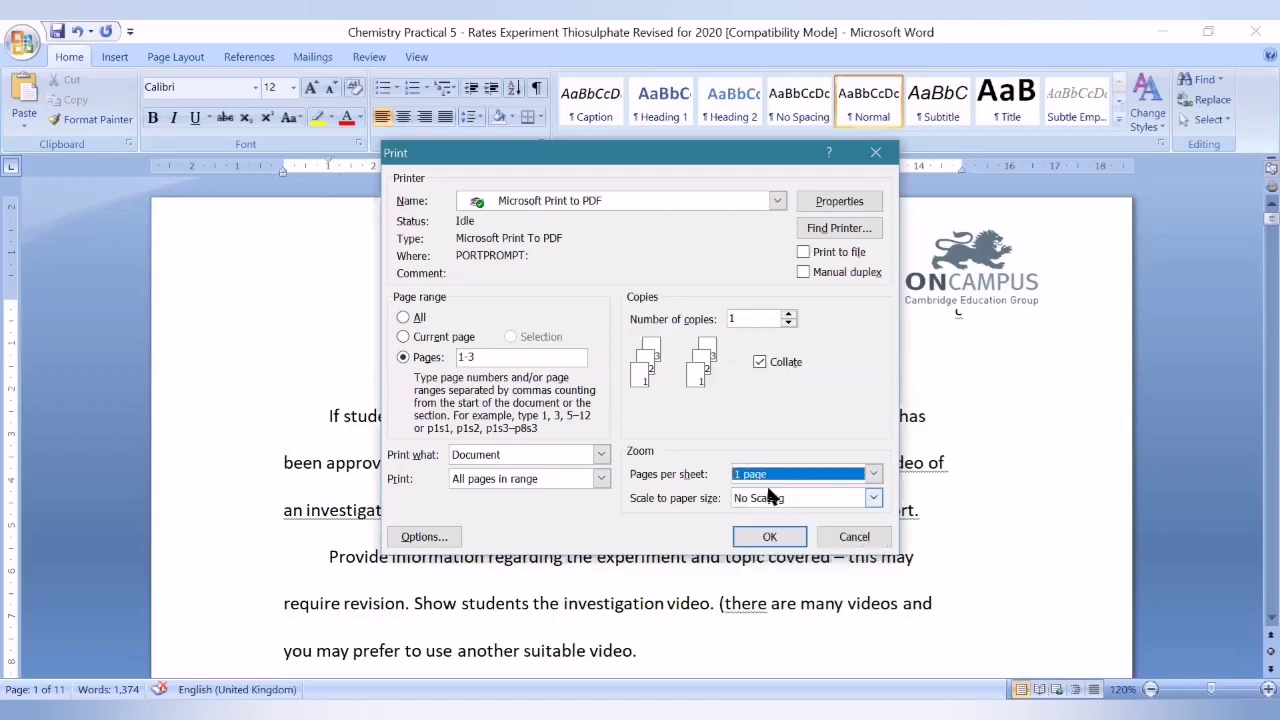
pyautogui.click(768, 476)
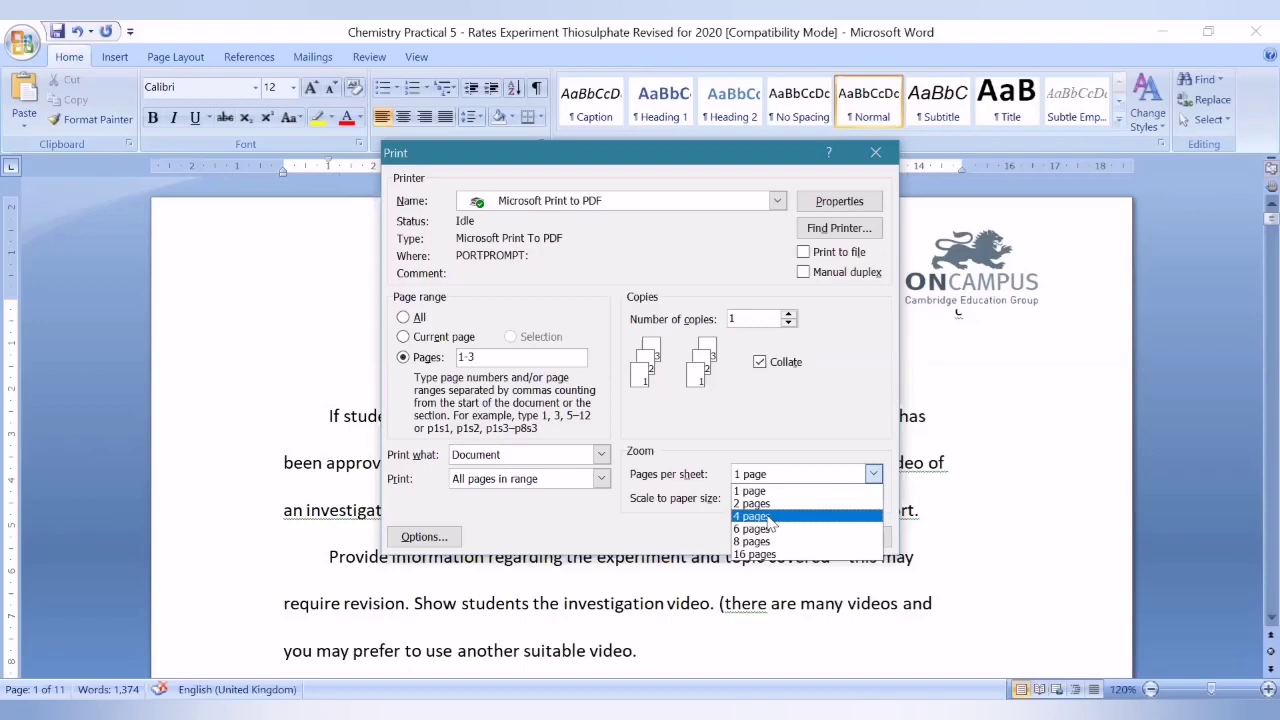
pyautogui.click(770, 518)
pyautogui.click(770, 474)
pyautogui.click(766, 494)
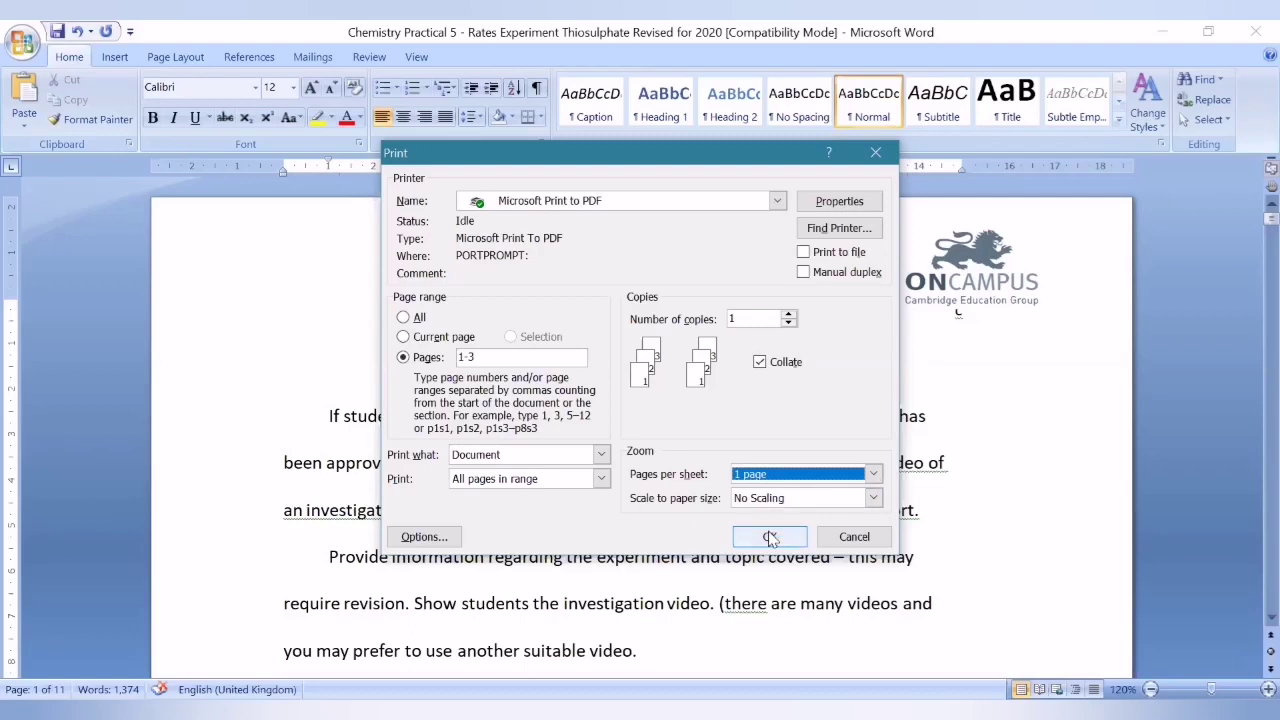
# Step: Review the printer list again and cancel the Print dialog without printing
pyautogui.click(621, 204)
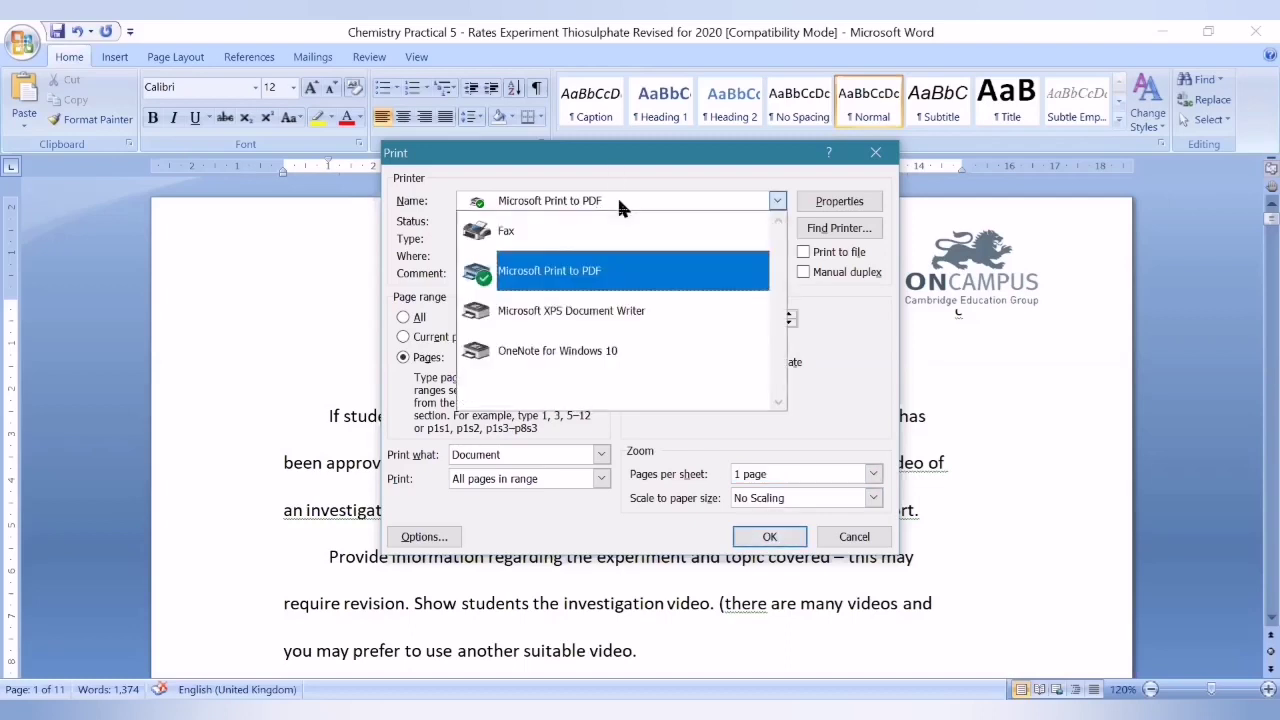
pyautogui.click(619, 203)
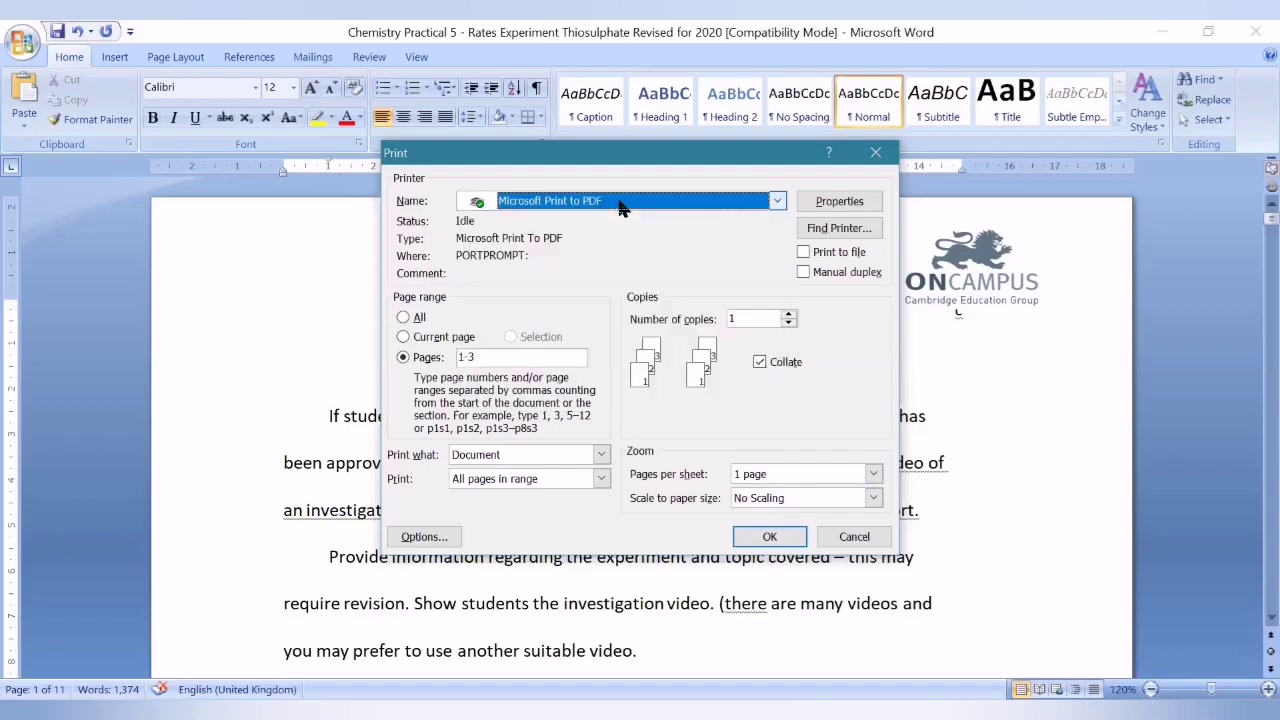
pyautogui.click(823, 538)
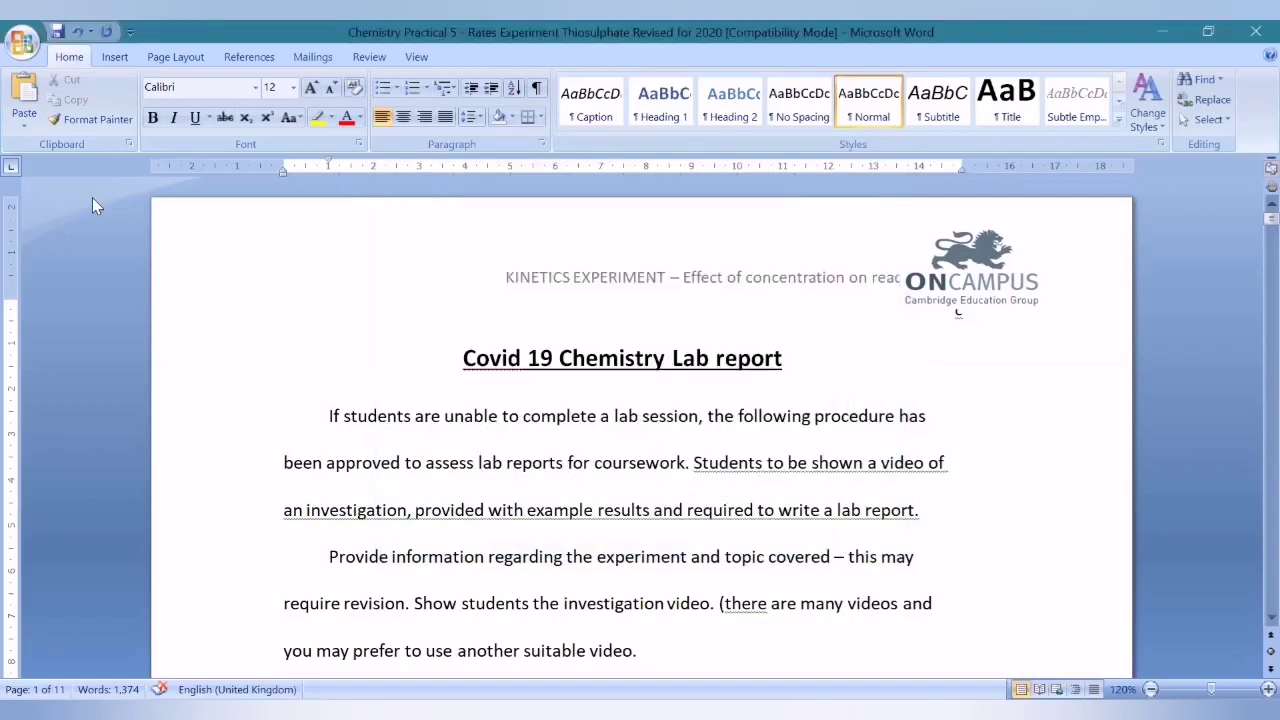
# Step: Open the report's print preview, enlarge the view to 110% to inspect the first page, and close the preview
pyautogui.click(25, 46)
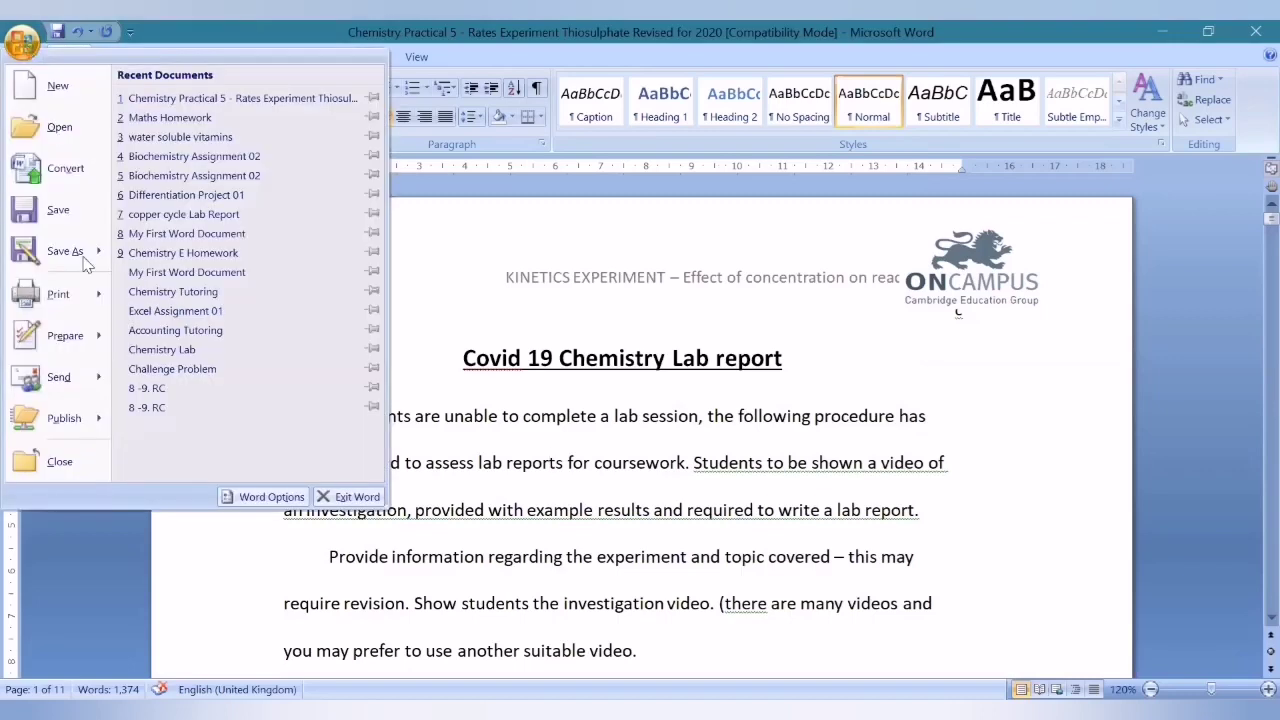
pyautogui.moveTo(70, 300)
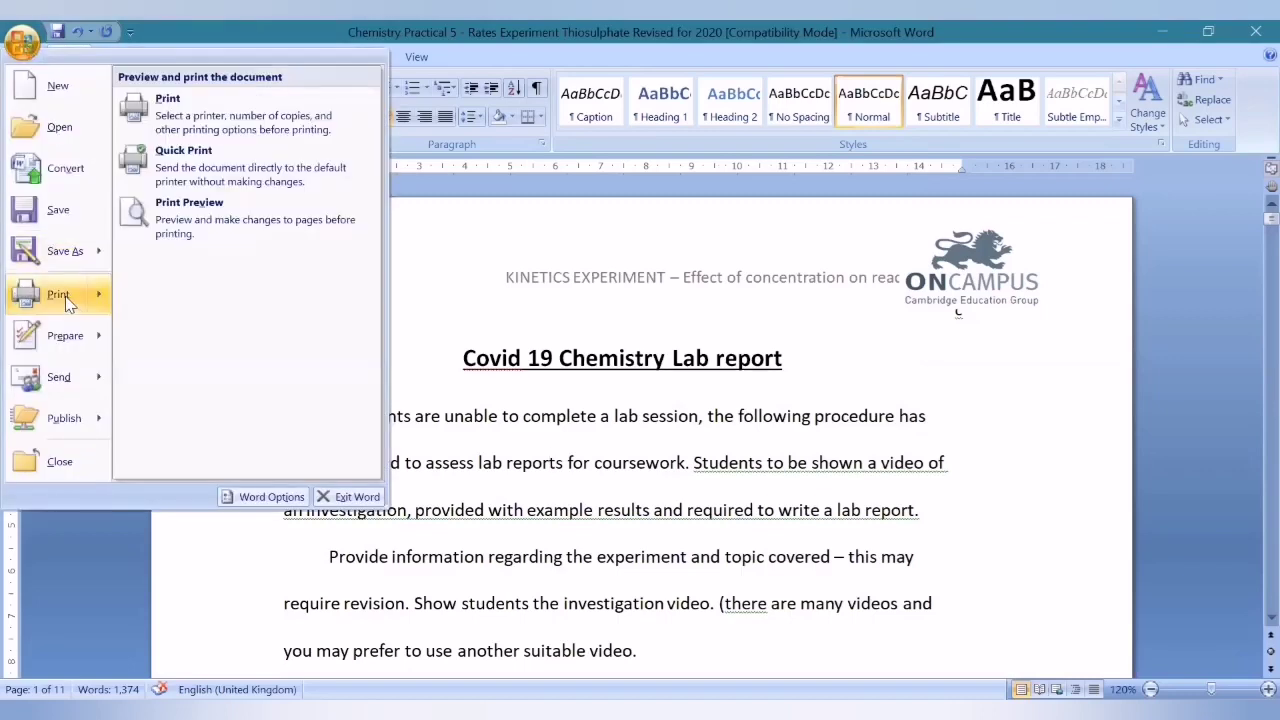
pyautogui.click(209, 222)
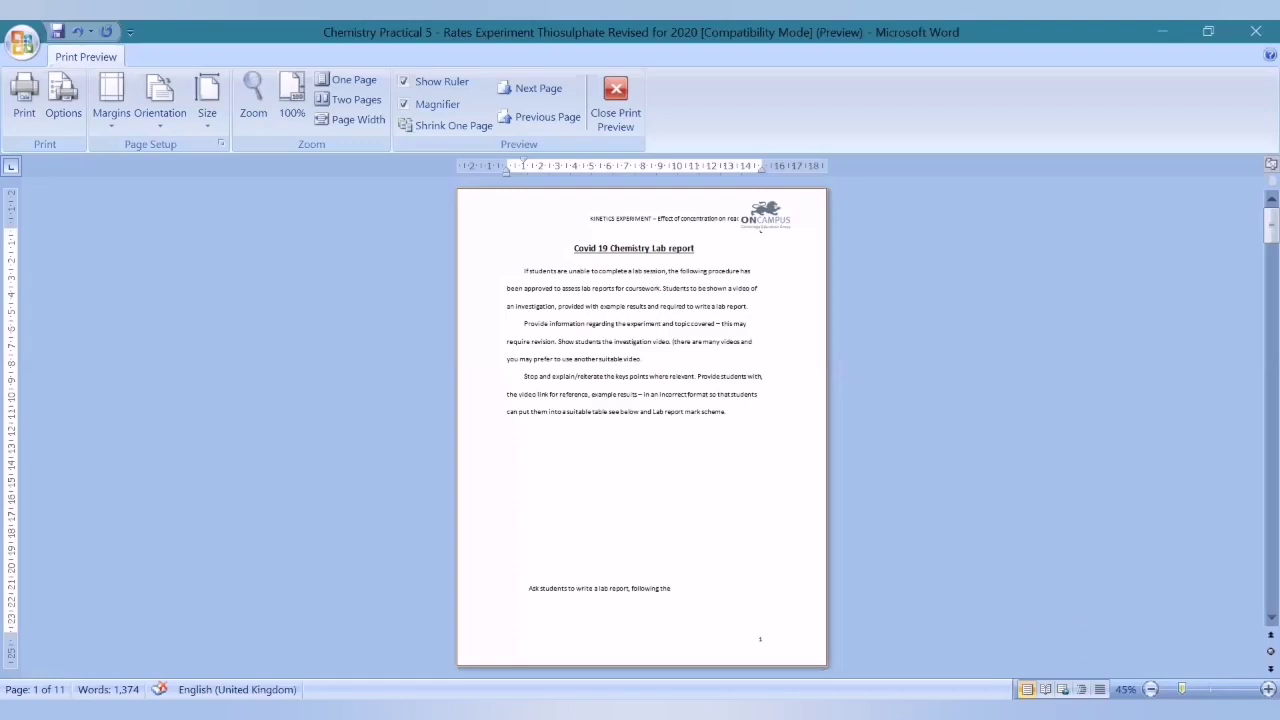
pyautogui.click(1268, 689)
pyautogui.click(1268, 689)
pyautogui.click(1268, 689)
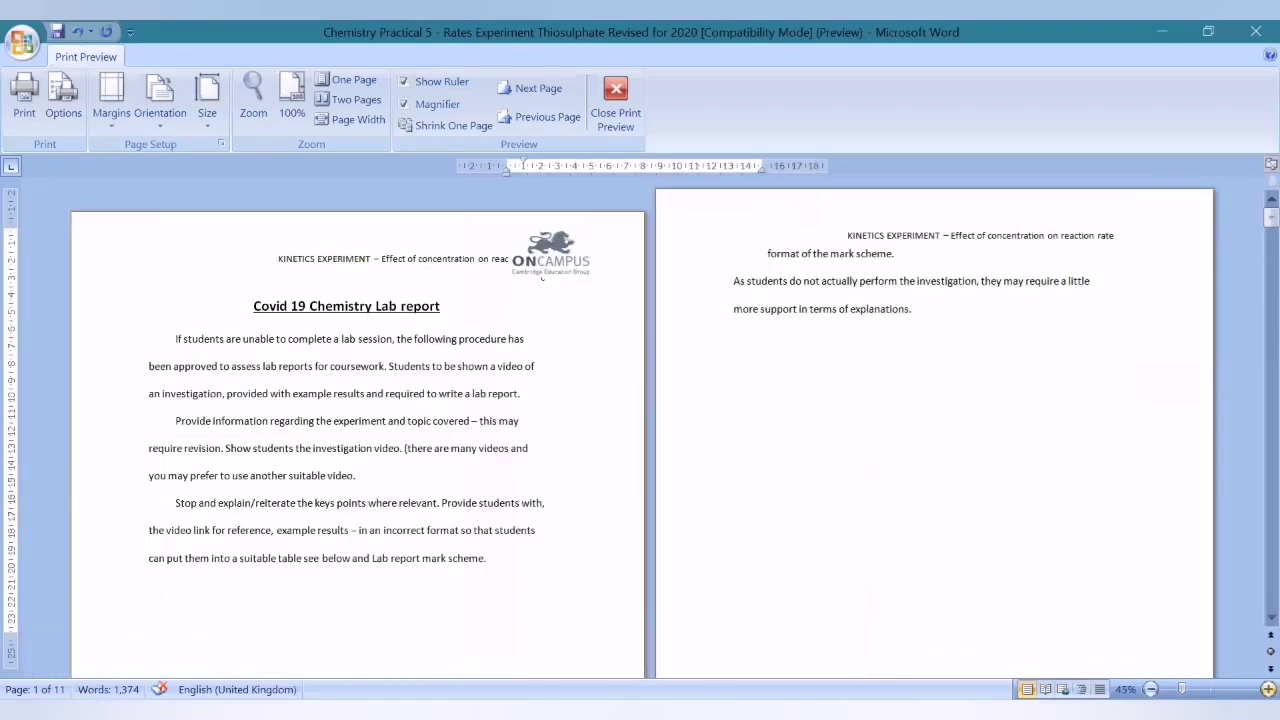
pyautogui.click(1268, 689)
pyautogui.click(1268, 689)
pyautogui.click(1268, 689)
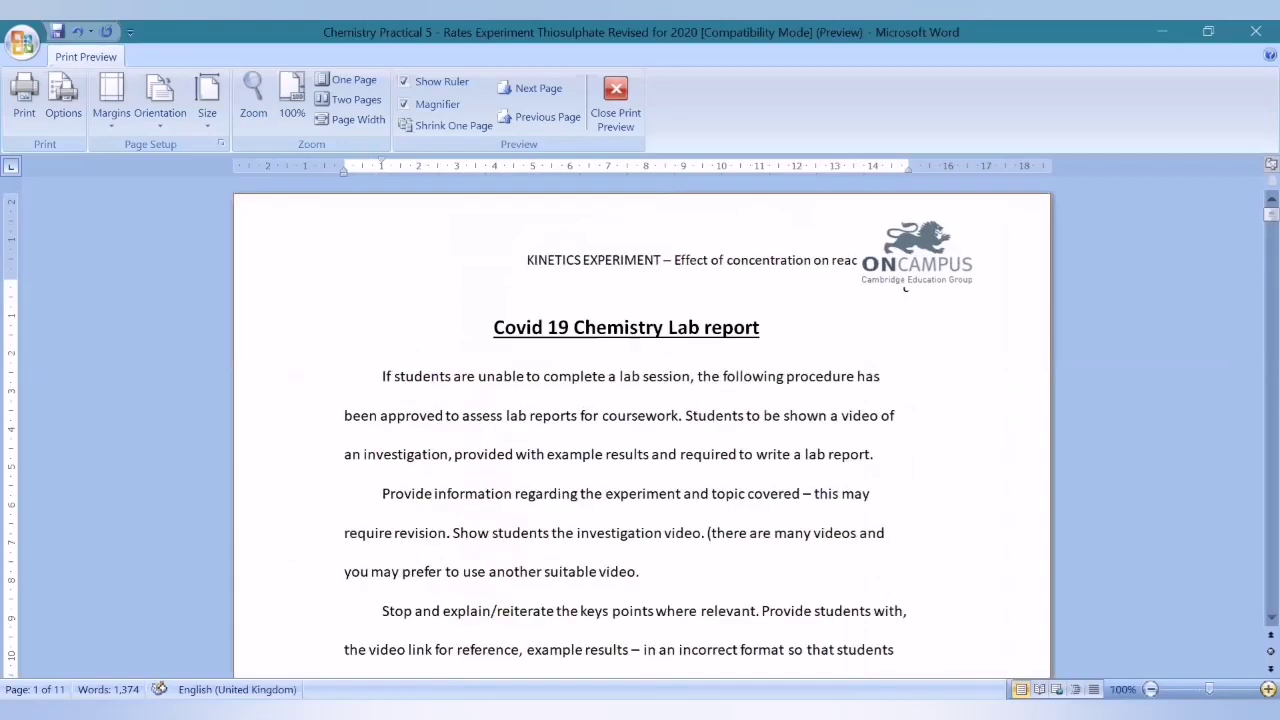
pyautogui.click(1268, 689)
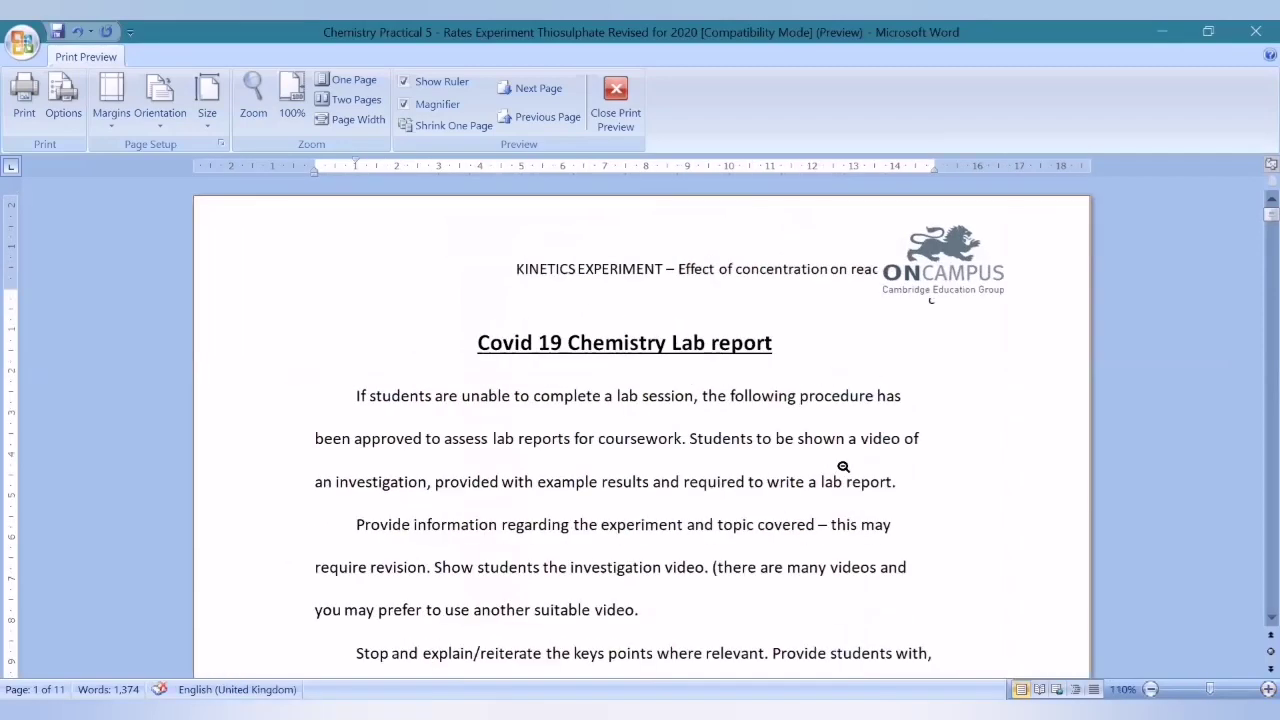
pyautogui.click(612, 108)
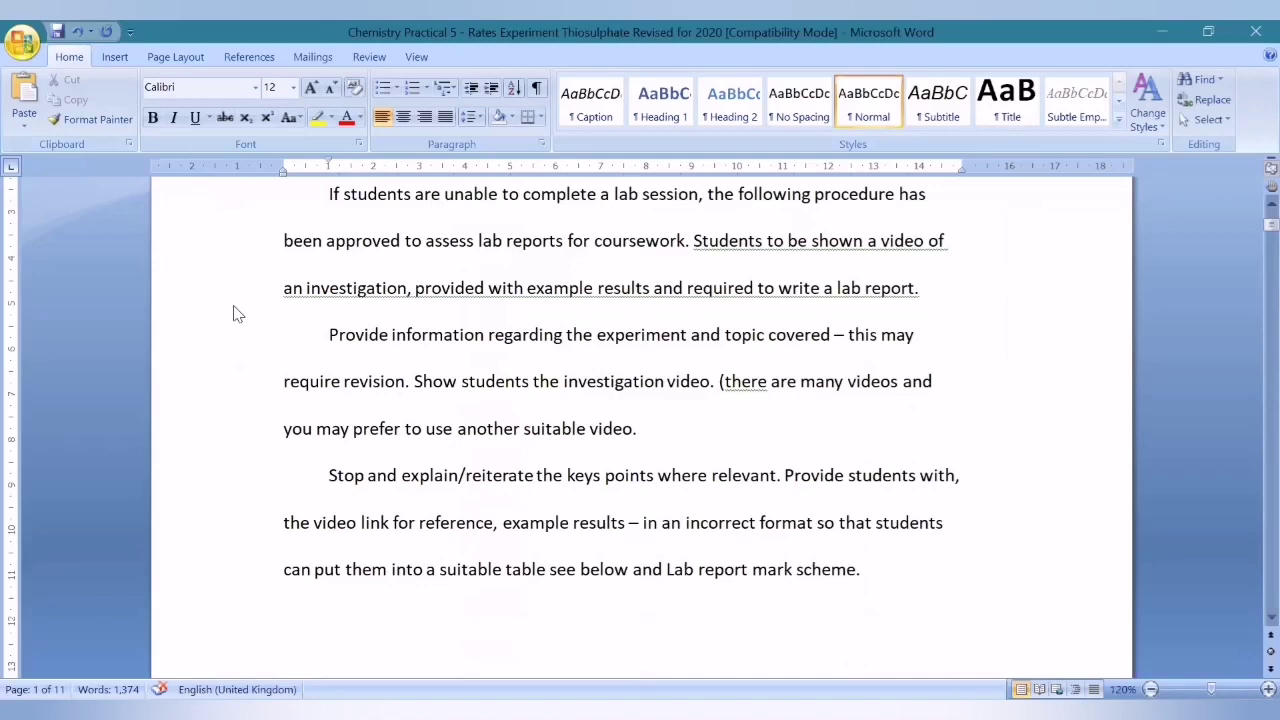
# Step: Open Word Options and review the Popular and Display settings
pyautogui.click(22, 44)
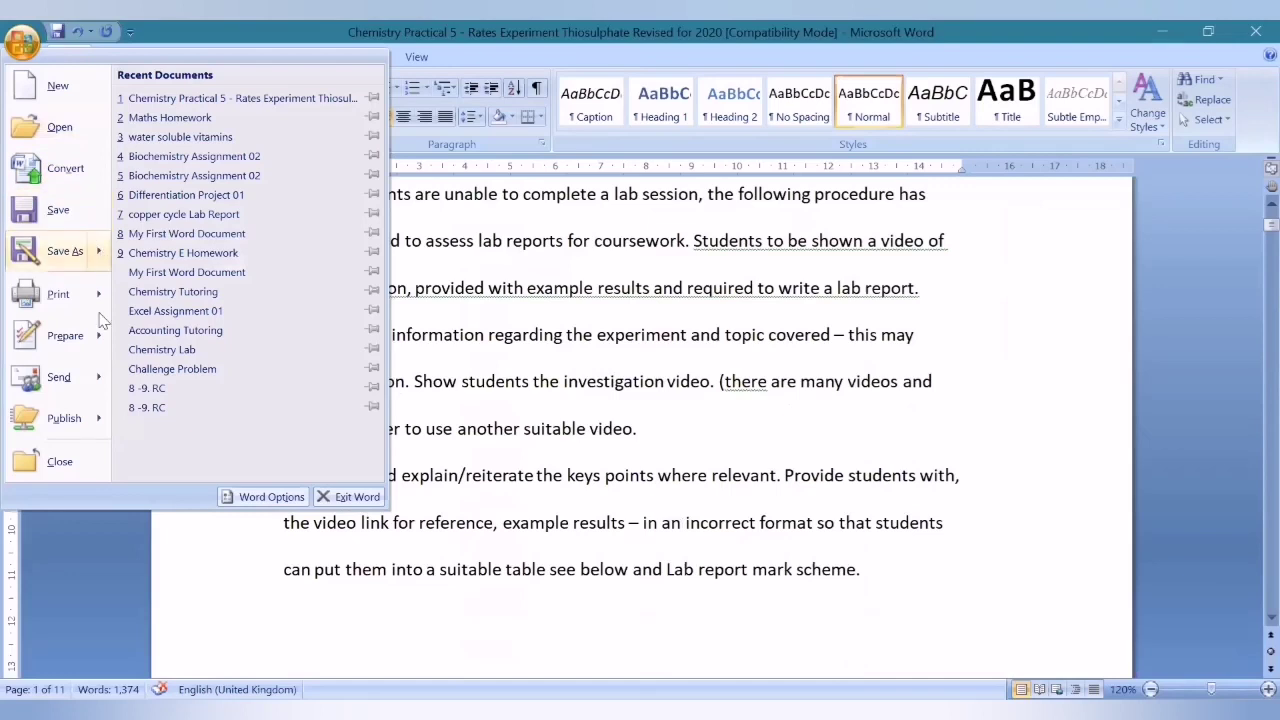
pyautogui.moveTo(100, 390)
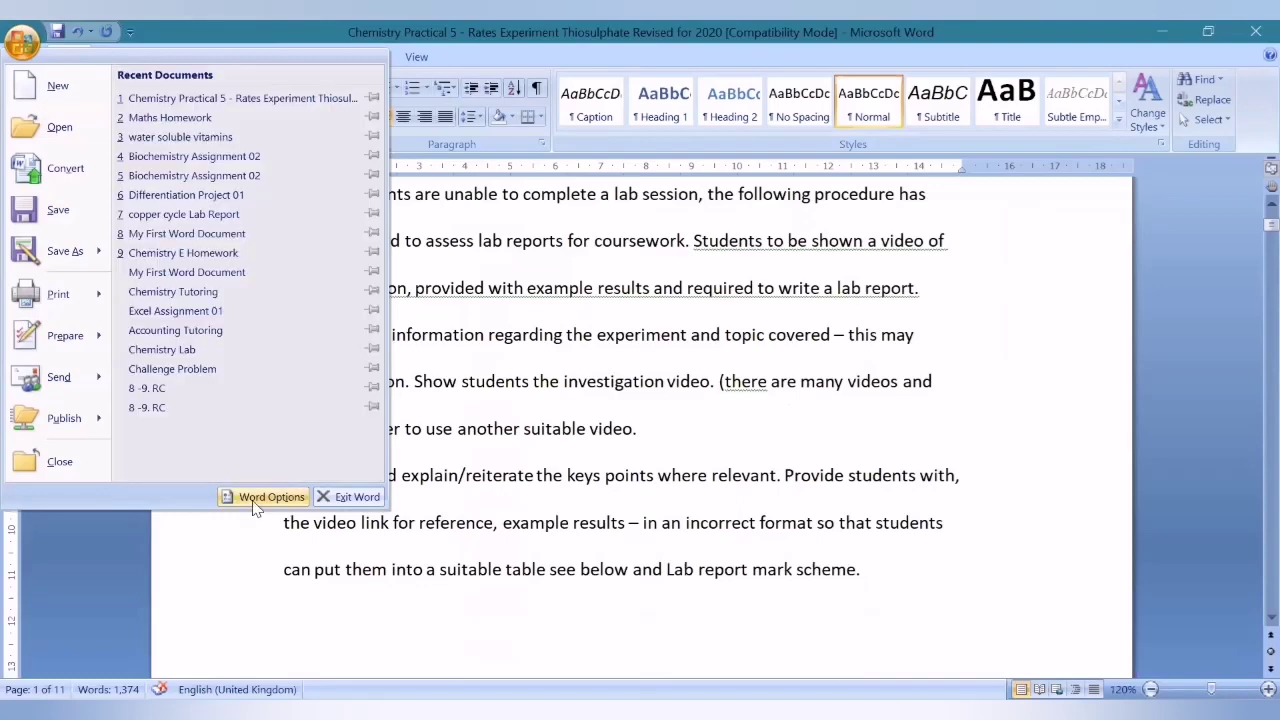
pyautogui.click(256, 500)
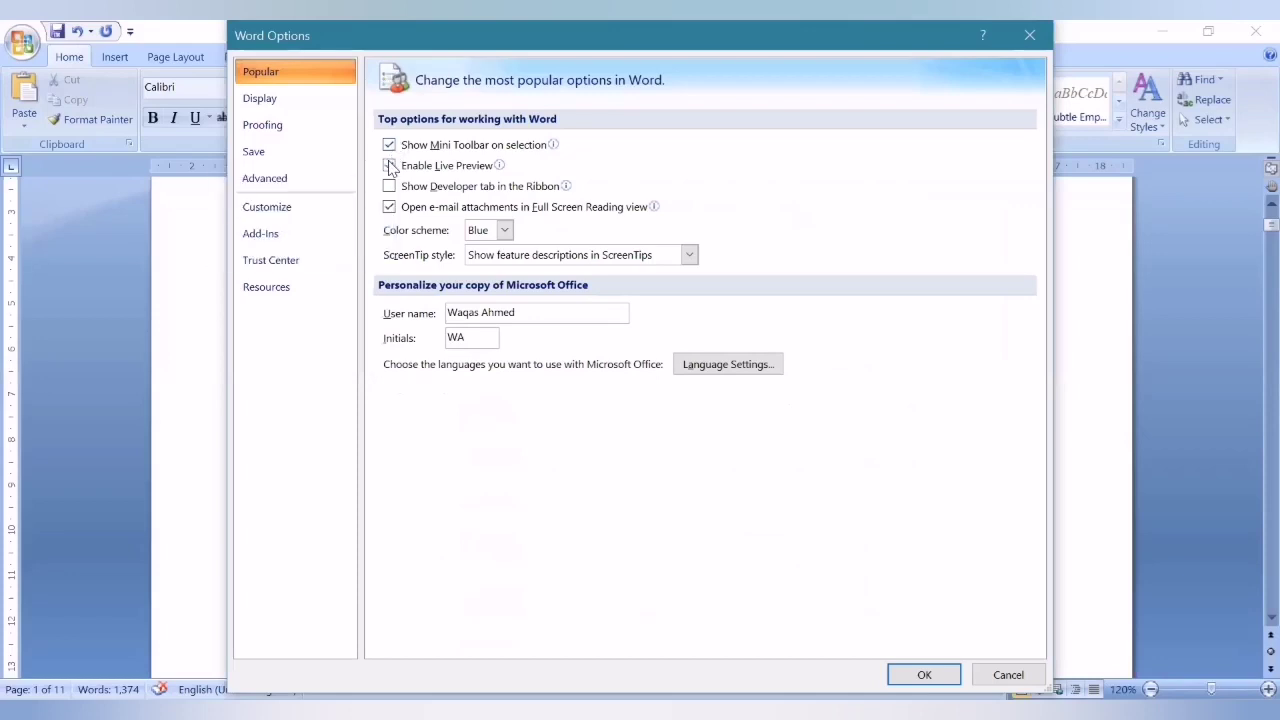
pyautogui.click(298, 101)
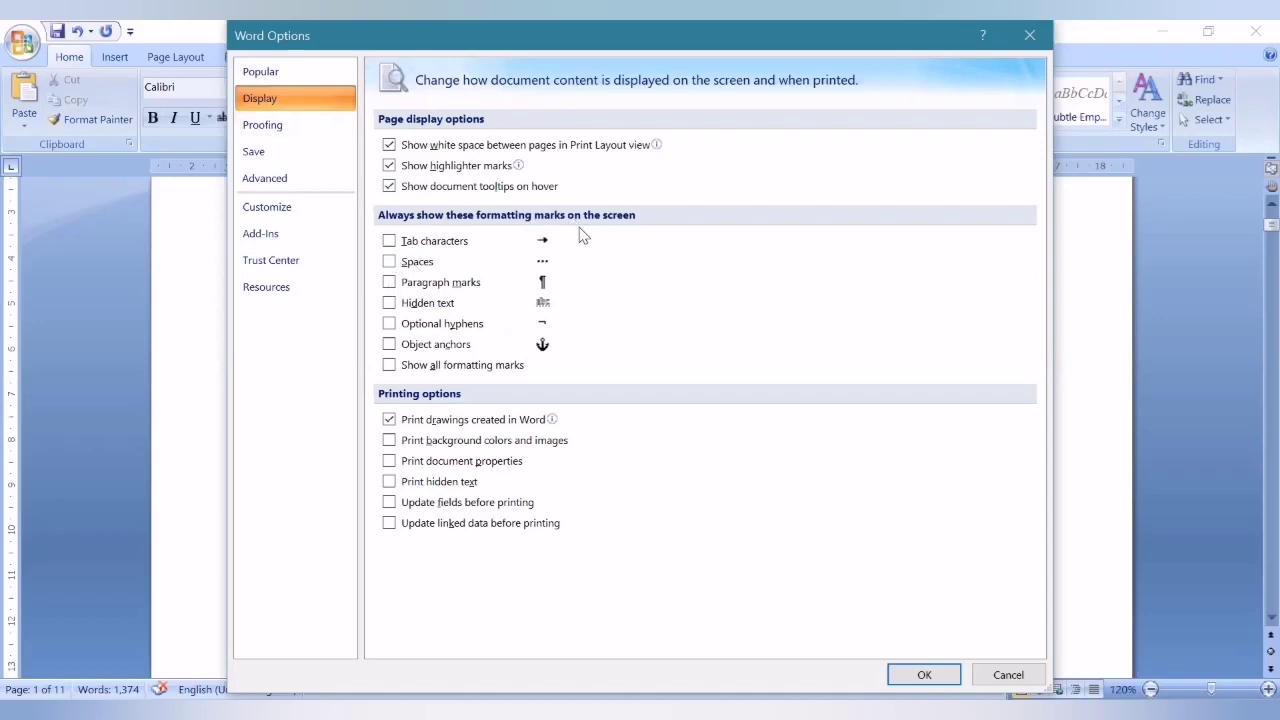
# Step: Review the Proofing settings and examine the AutoCorrect options, keeping them as they are
pyautogui.click(259, 136)
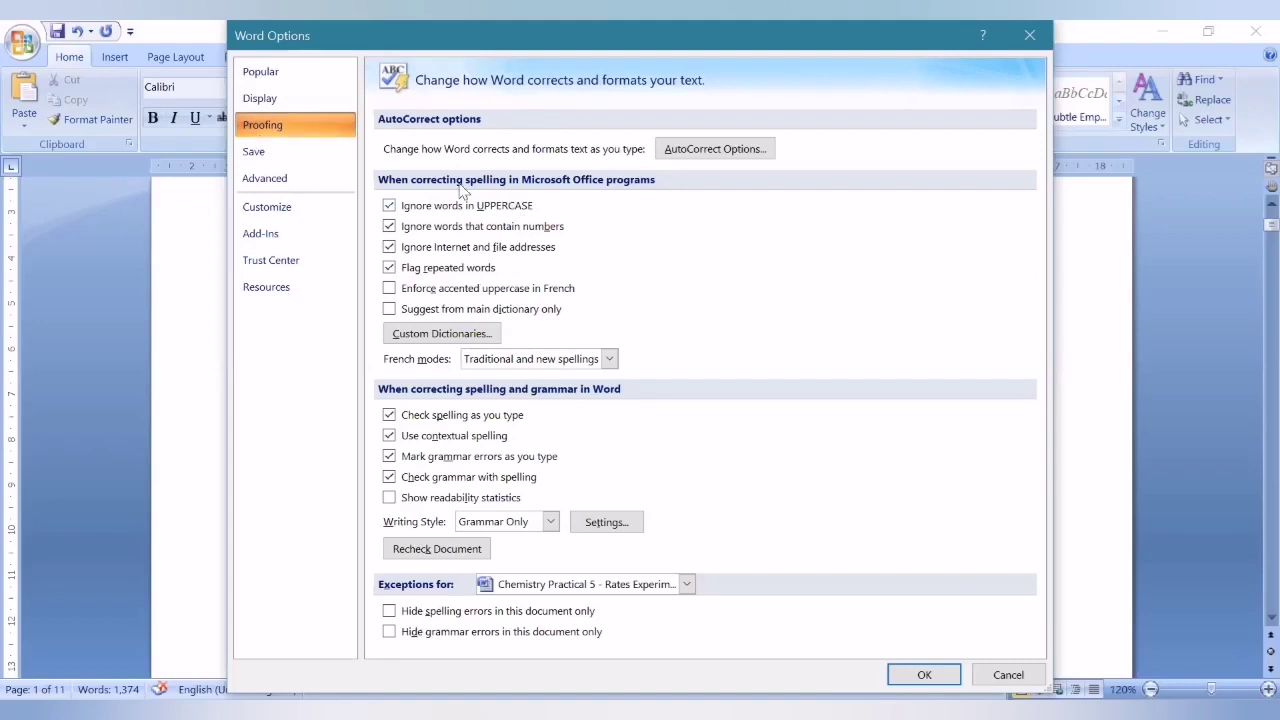
pyautogui.click(678, 146)
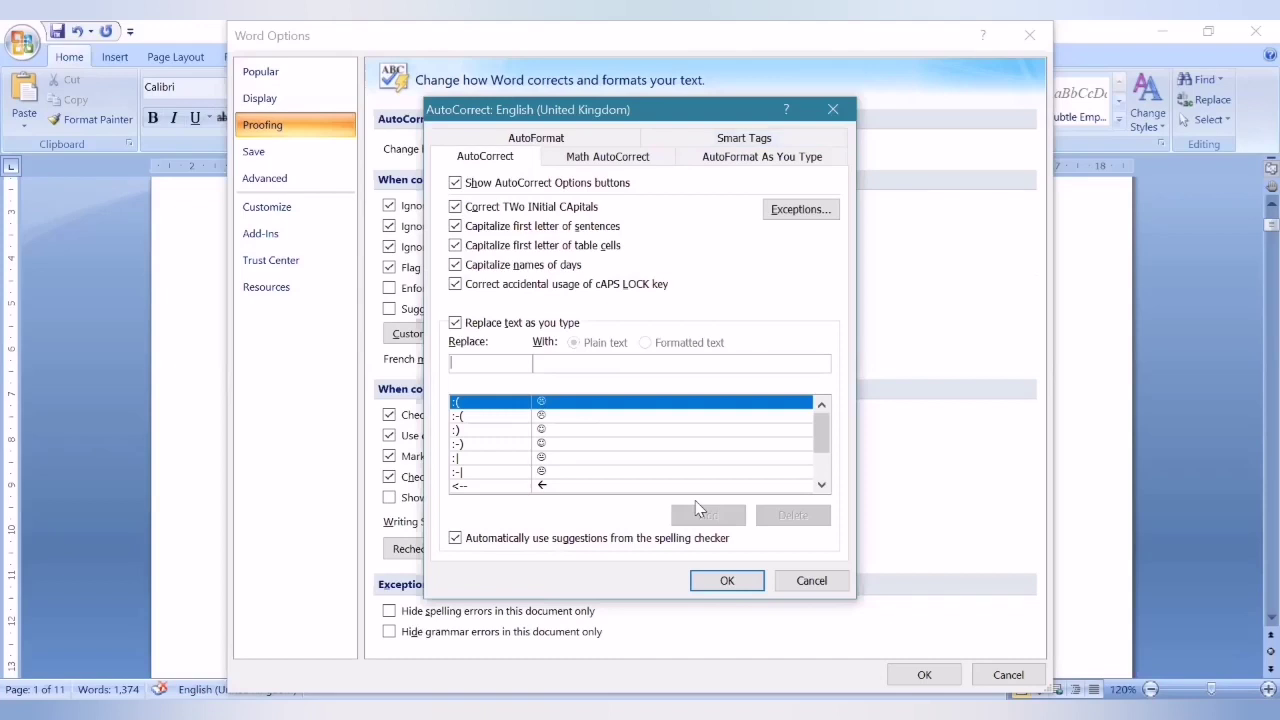
pyautogui.click(724, 580)
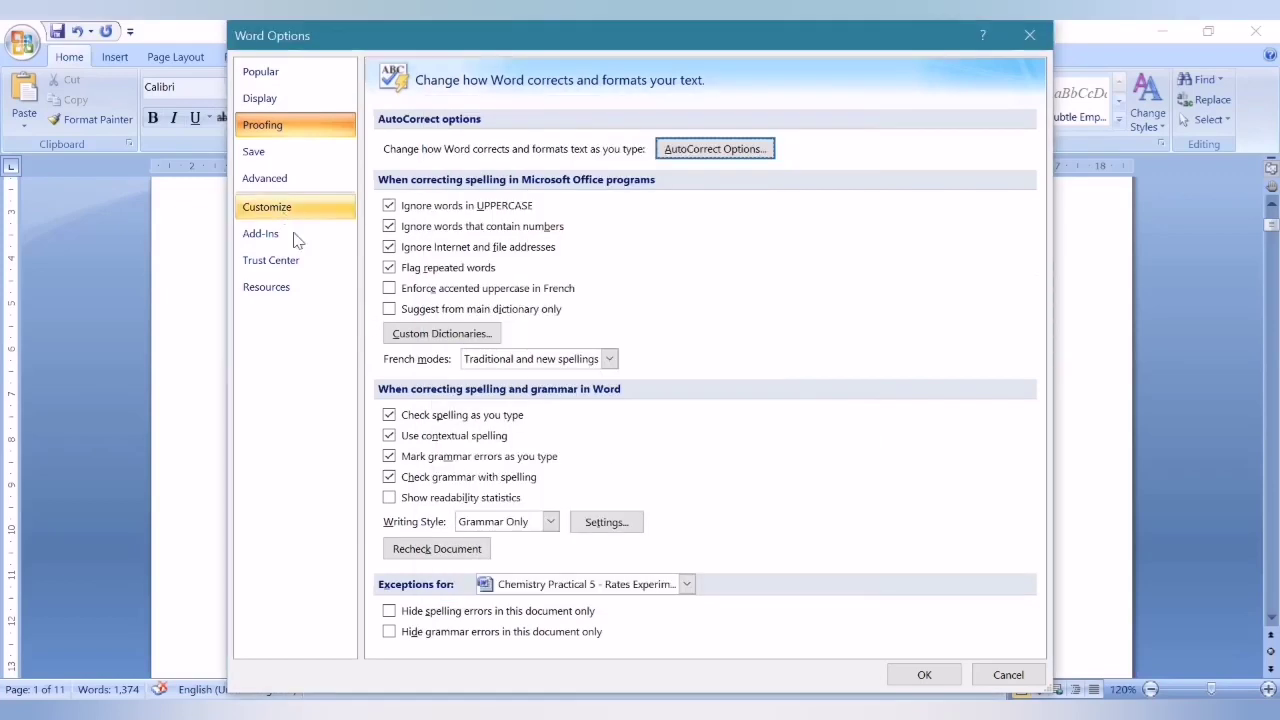
# Step: Review the Add-Ins, Trust Center, and Resources pages of Word Options
pyautogui.click(294, 236)
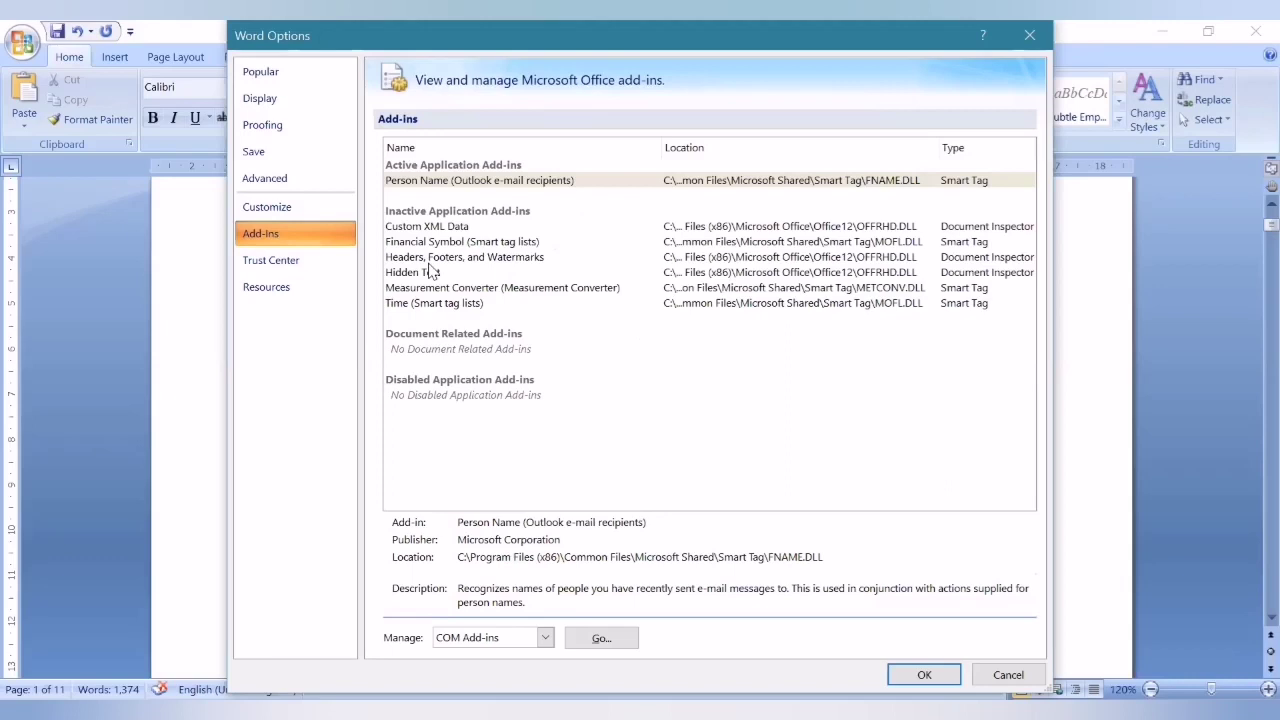
pyautogui.click(273, 272)
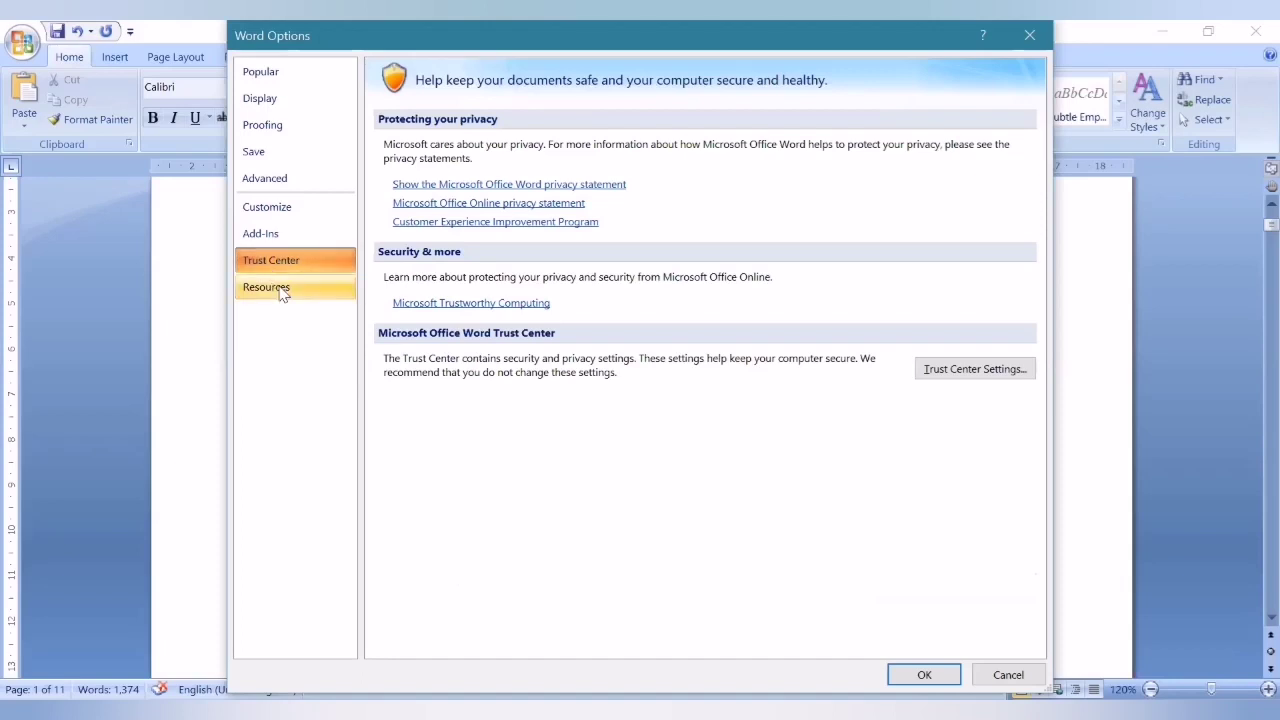
pyautogui.click(282, 291)
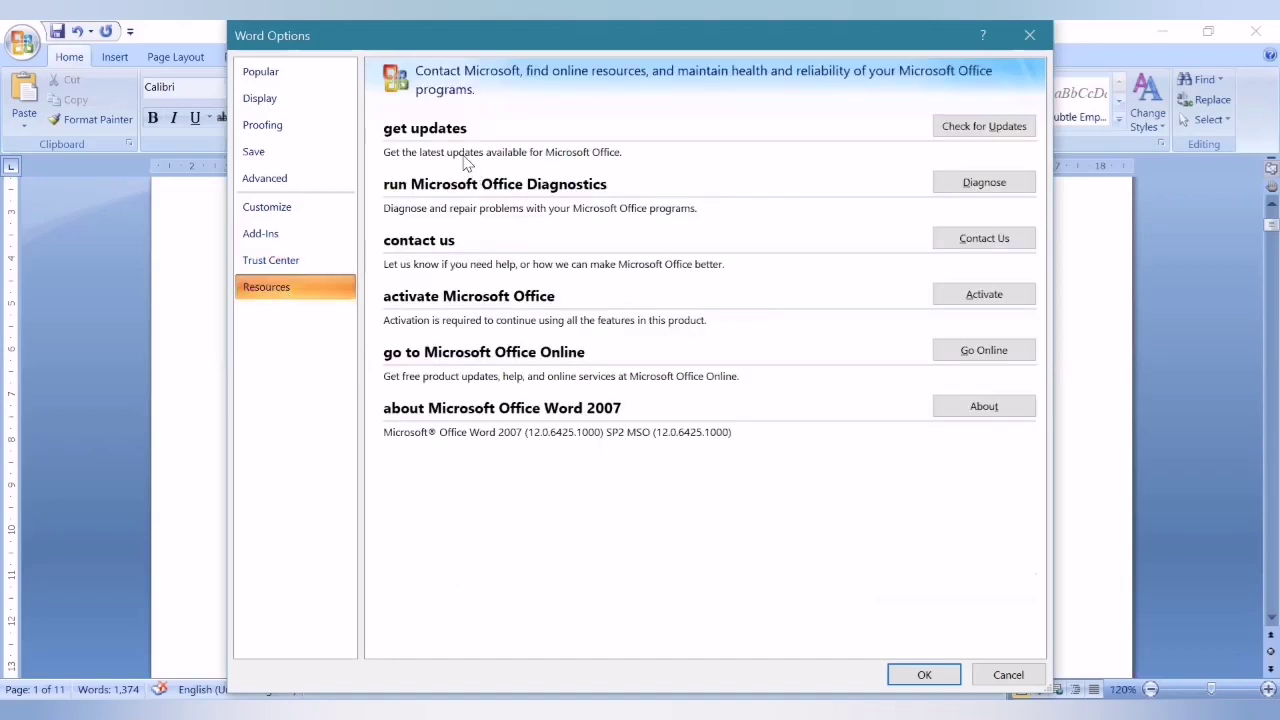
# Step: Look through the Advanced options from Editing down to General, and close Word Options without changing anything
pyautogui.click(303, 170)
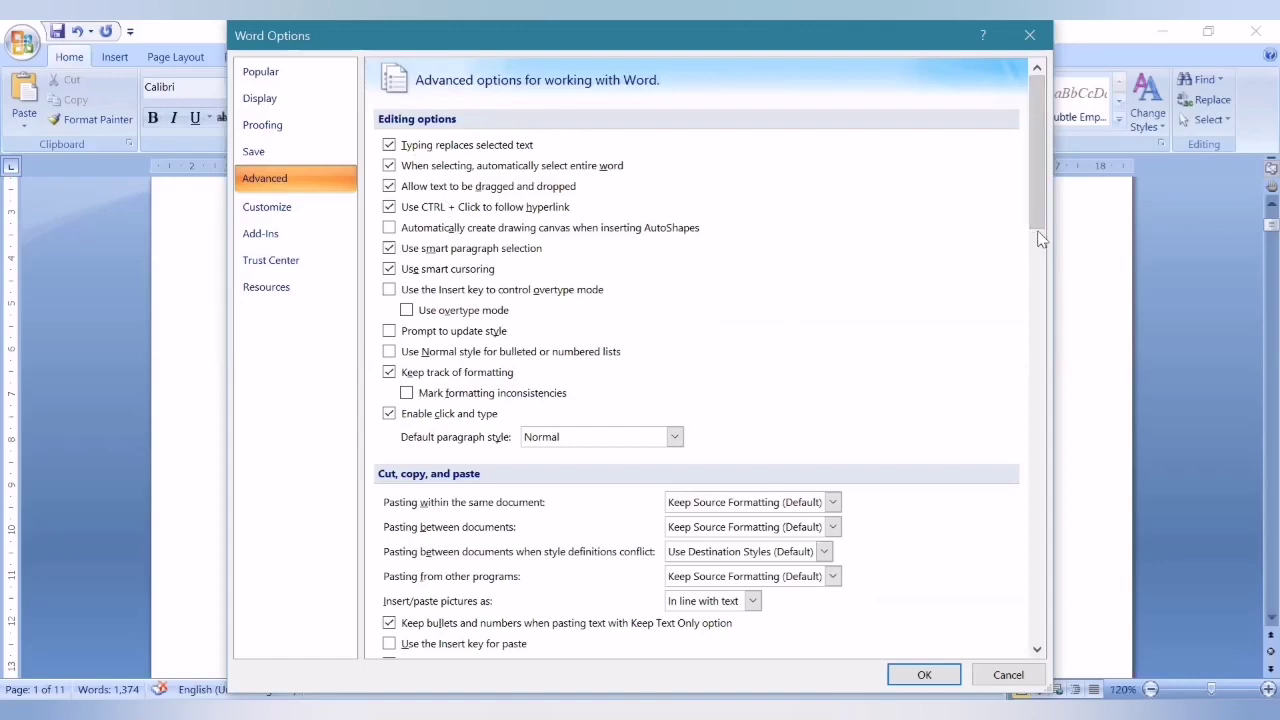
pyautogui.moveTo(1038, 220); pyautogui.dragTo(1046, 443)
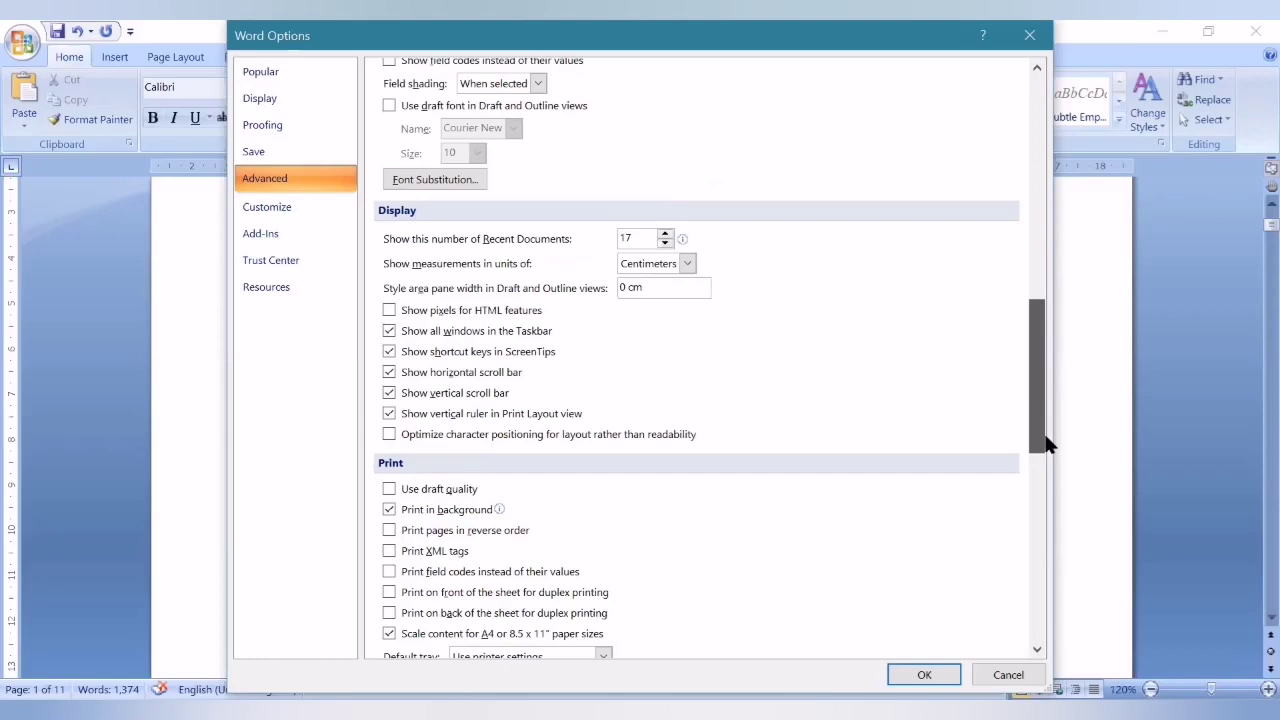
pyautogui.moveTo(1046, 443); pyautogui.dragTo(1055, 585)
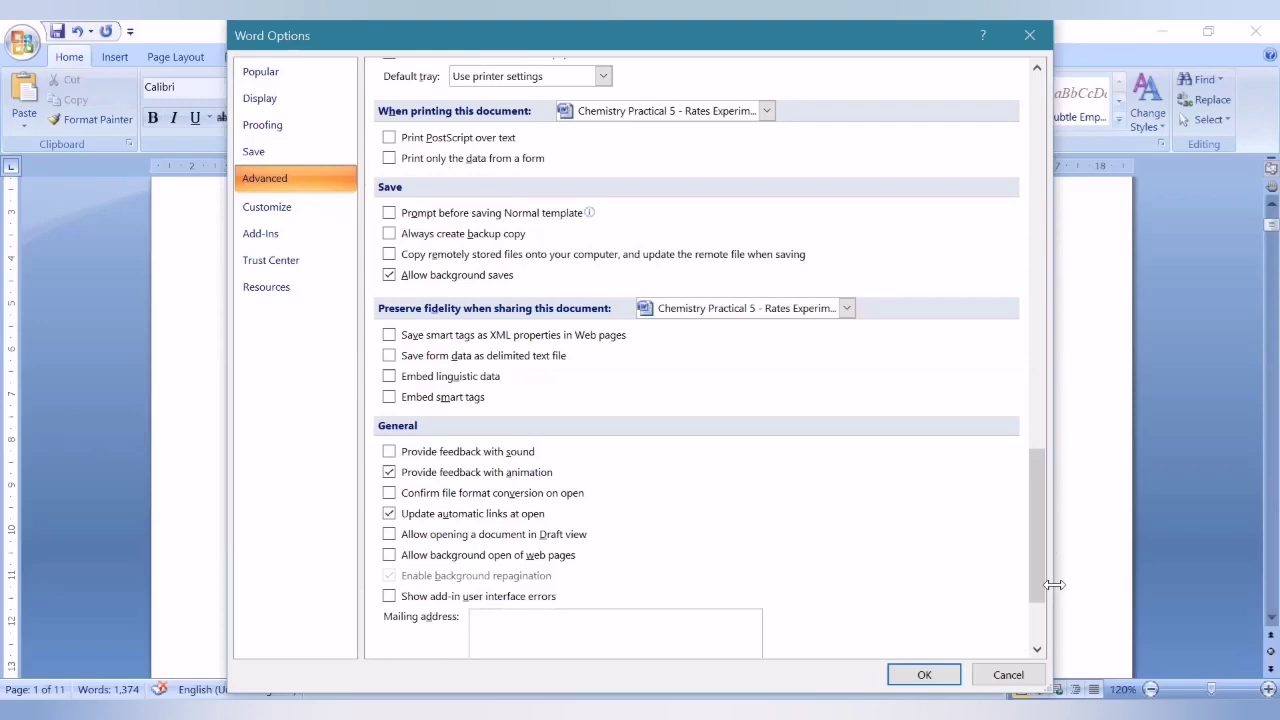
pyautogui.press('Escape')
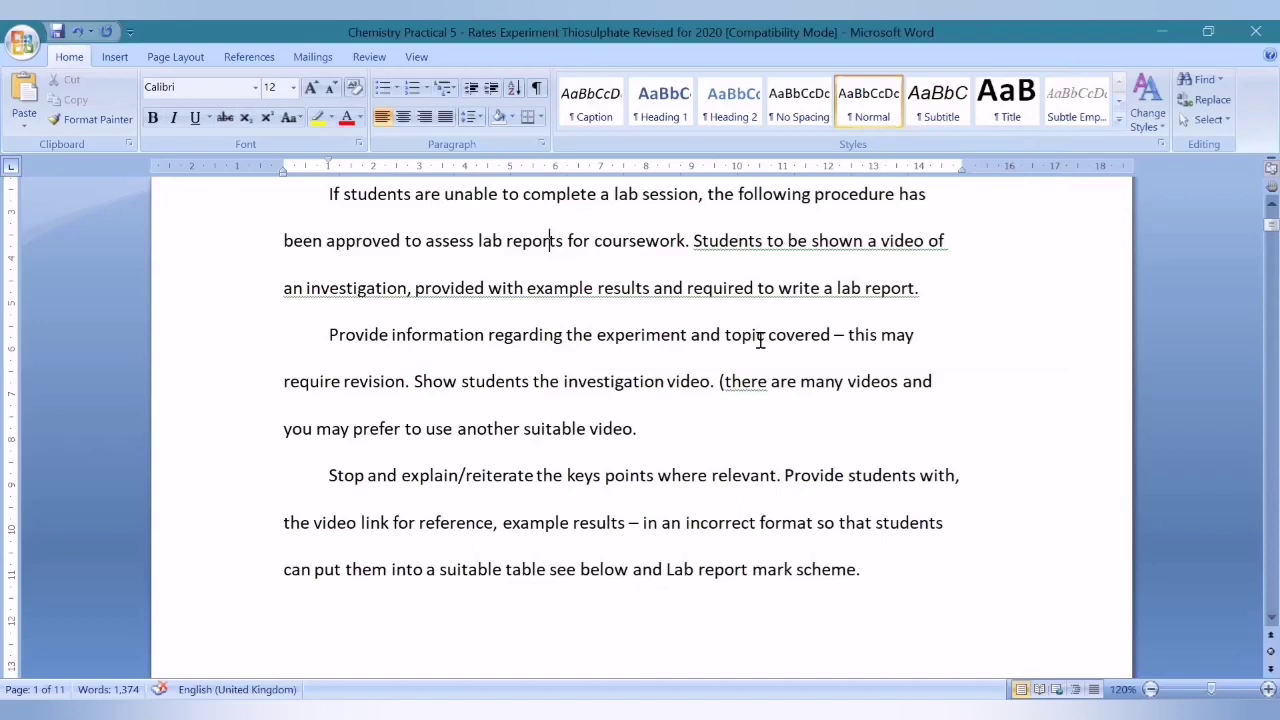
# Step: Examine the available page and section break types without inserting a break
pyautogui.click(183, 60)
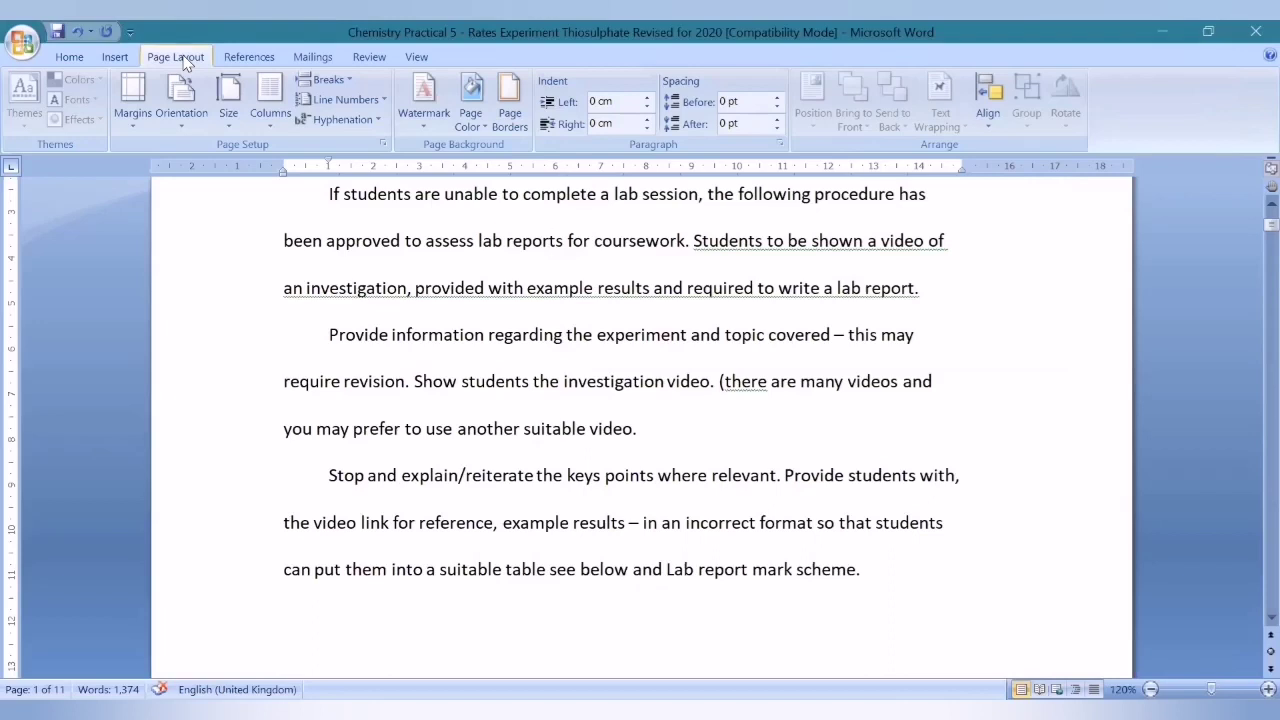
pyautogui.click(349, 86)
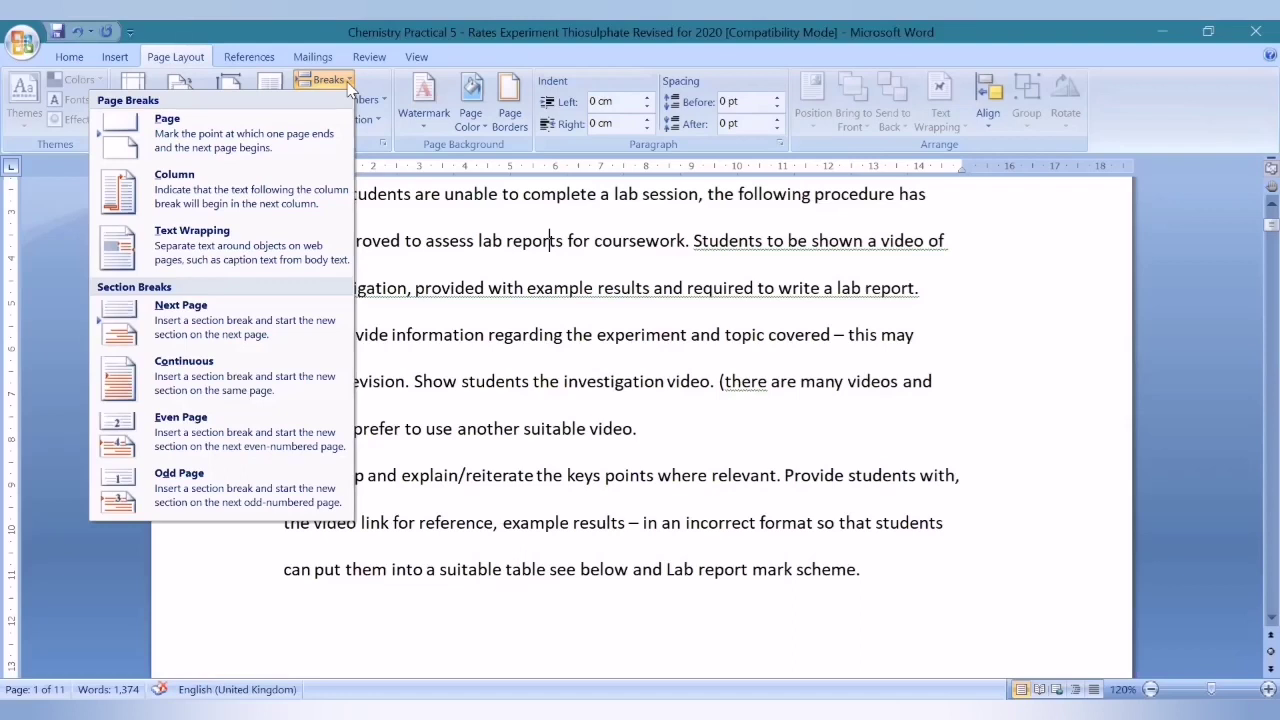
pyautogui.click(349, 86)
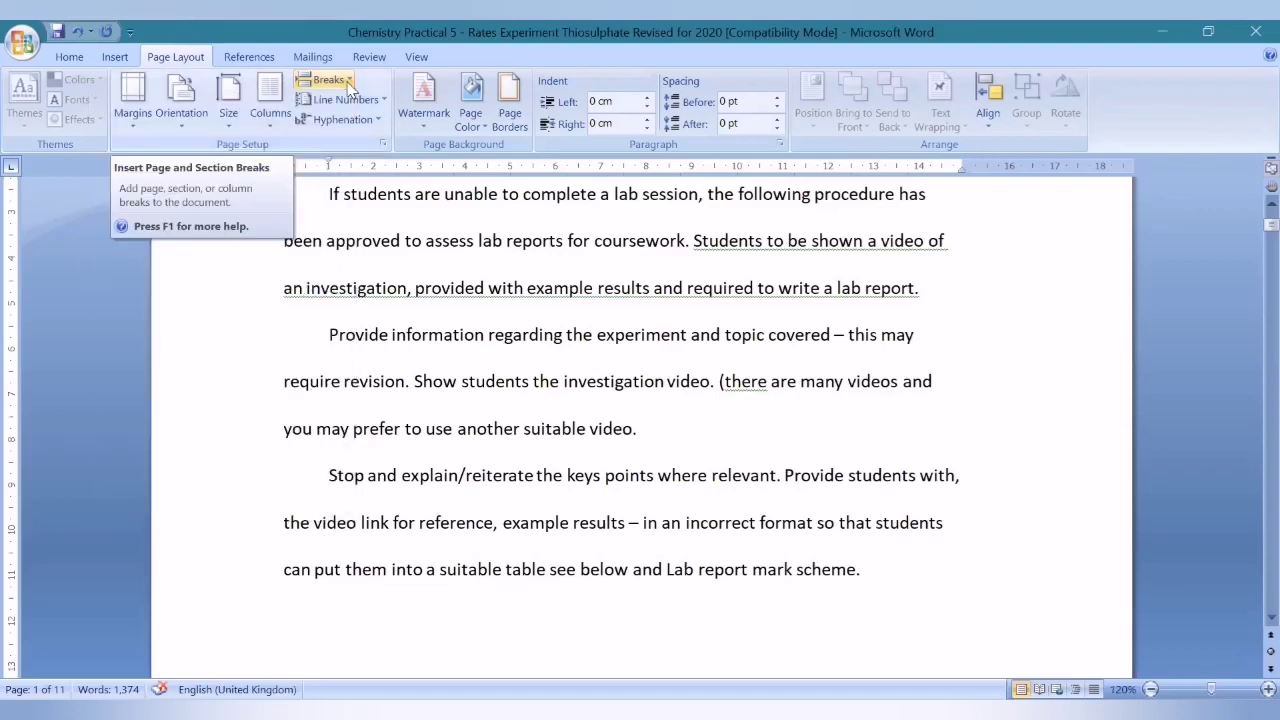